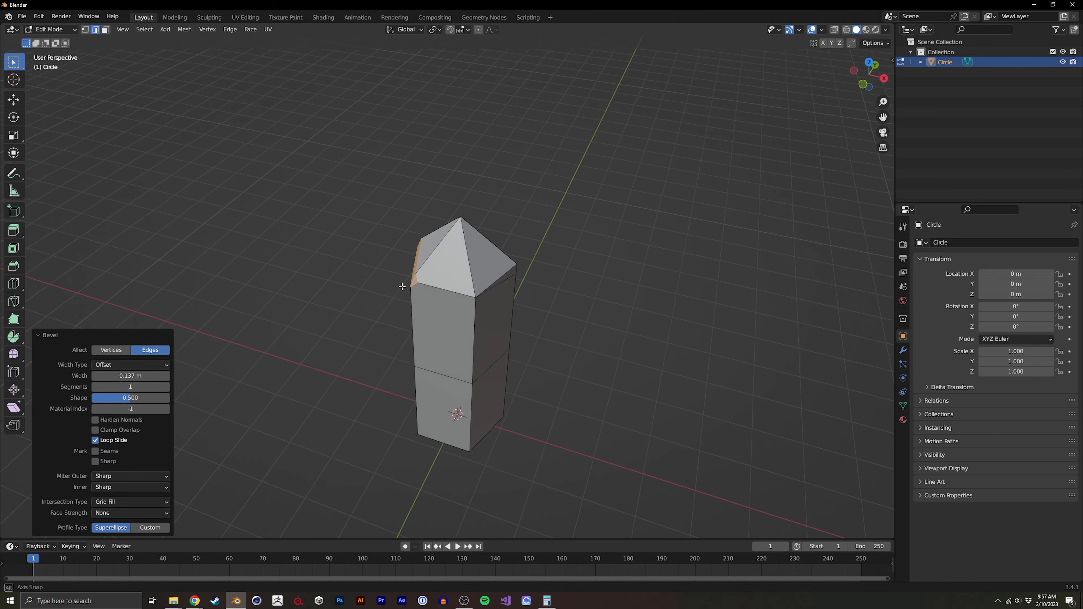
Move the front corner vertex at the crystal's mid-height slightly outward.
{"action": "key", "text": "1"}
{"action": "left_click", "coordinate": [407, 368]}
{"action": "key", "text": "g"}
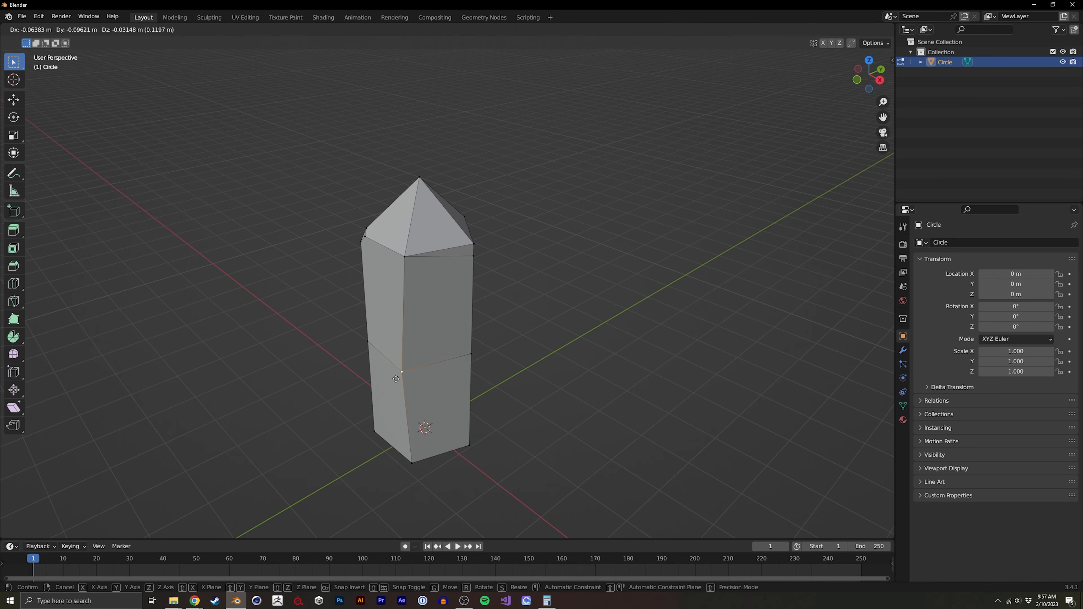
{"action": "left_click", "coordinate": [403, 368]}
Scale the edge loop around the crystal's base up by a factor of about 1.08.
{"action": "scroll", "coordinate": [410, 401], "scroll_direction": "down", "scroll_amount": 1}
{"action": "key", "text": "2"}
{"action": "left_click", "coordinate": [431, 440], "text": "alt"}
{"action": "key", "text": "s"}
{"action": "left_click", "coordinate": [511, 424]}
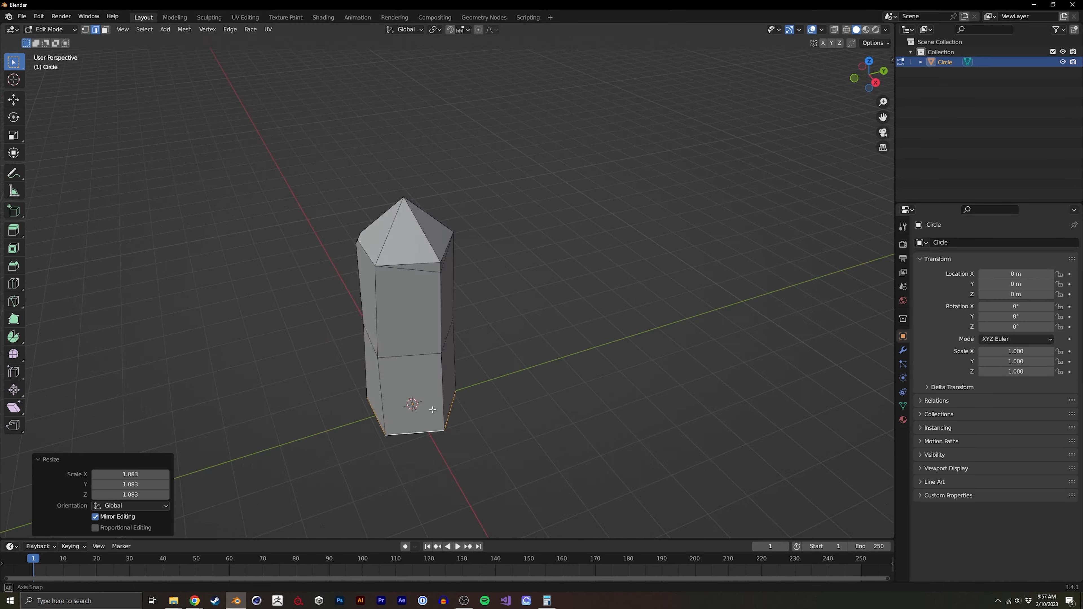
Knife a cut across the crystal's tip facet from the shoulder corner to the neighbouring ridge edge.
{"action": "middle_click_drag", "start_coordinate": [512, 425], "coordinate": [443, 305]}
{"action": "scroll", "coordinate": [438, 304], "scroll_direction": "up", "scroll_amount": 2}
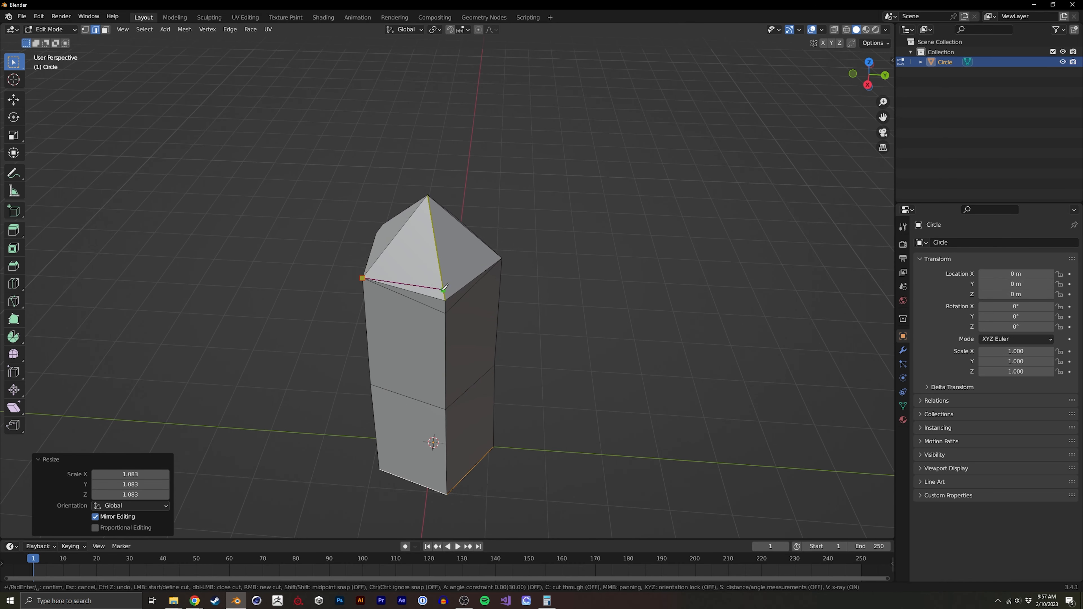
{"action": "key", "text": "Return"}
Move one corner vertex of the crystal sideways to make its outline less regular.
{"action": "middle_click_drag", "start_coordinate": [466, 289], "coordinate": [395, 350]}
{"action": "key", "text": "1"}
{"action": "left_click", "coordinate": [495, 298]}
{"action": "key", "text": "g"}
{"action": "left_click", "coordinate": [543, 300]}
Move the mid-height side vertex and the corner vertices at the crystal's base slightly outward.
{"action": "key", "text": "2"}
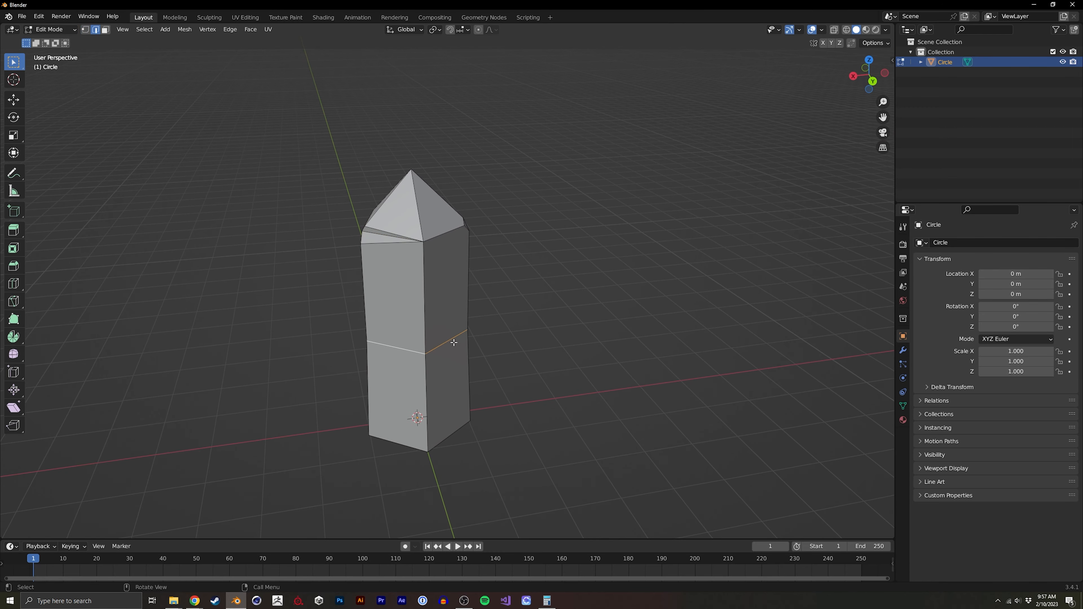
{"action": "key", "text": "g"}
{"action": "left_click", "coordinate": [477, 327]}
{"action": "left_click", "coordinate": [474, 425]}
{"action": "key", "text": "g"}
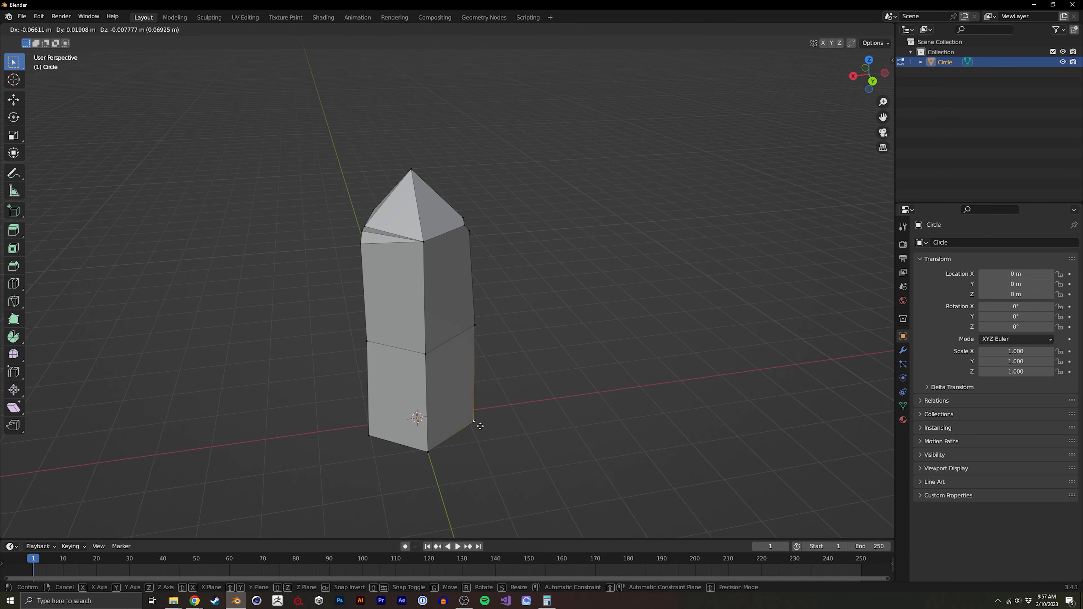
{"action": "left_click", "coordinate": [480, 426]}
{"action": "middle_click_drag", "start_coordinate": [452, 423], "coordinate": [364, 367]}
{"action": "left_click", "coordinate": [494, 445]}
{"action": "key", "text": "g"}
{"action": "left_click", "coordinate": [498, 448]}
Bevel one horizontal edge of the crystal's mid-height loop into a narrow facet.
{"action": "key", "text": "2"}
{"action": "left_click", "coordinate": [448, 332]}
{"action": "key", "text": "ctrl+b"}
{"action": "left_click", "coordinate": [443, 345]}
Reposition the vertices around the mid-height bevel one at a time to widen and skew the facet.
{"action": "key", "text": "1"}
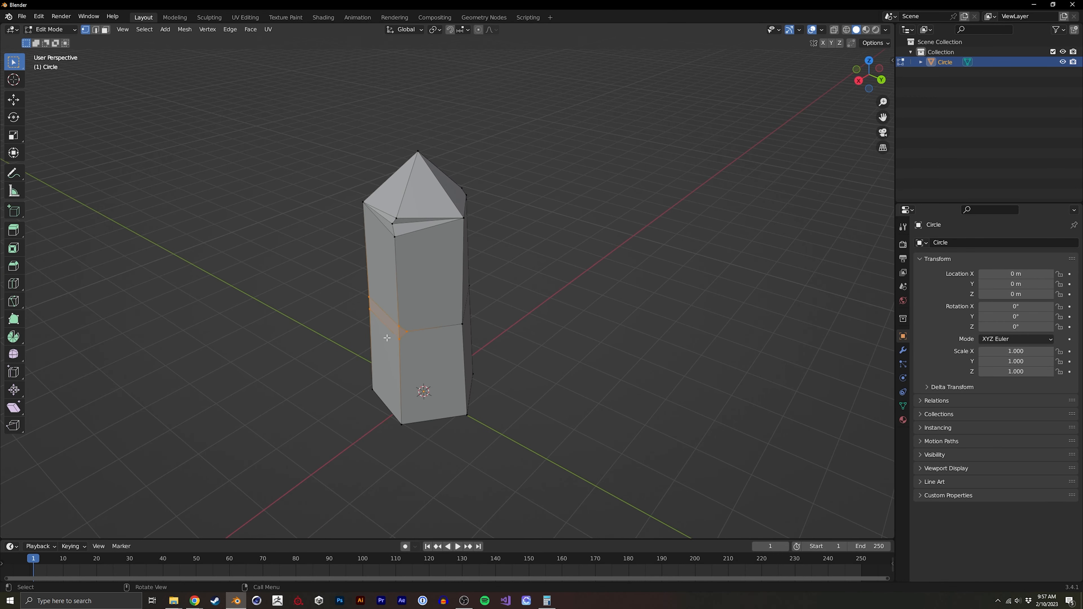
{"action": "key", "text": "g"}
{"action": "left_click", "coordinate": [390, 344]}
{"action": "left_click", "coordinate": [389, 335]}
{"action": "key", "text": "g"}
{"action": "left_click", "coordinate": [397, 364]}
{"action": "key", "text": "g"}
{"action": "left_click", "coordinate": [386, 375]}
Move one face of the crystal along the Z axis, leave Edit Mode and deselect the crystal.
{"action": "middle_click_drag", "start_coordinate": [386, 375], "coordinate": [534, 308]}
{"action": "middle_click_drag", "start_coordinate": [511, 269], "coordinate": [471, 399]}
{"action": "key", "text": "3"}
{"action": "left_click", "coordinate": [441, 378]}
{"action": "key", "text": "g"}
{"action": "key", "text": "z"}
{"action": "left_click", "coordinate": [477, 374]}
{"action": "key", "text": "Tab"}
{"action": "middle_click_drag", "start_coordinate": [452, 343], "coordinate": [472, 300]}
{"action": "left_click", "coordinate": [535, 337]}
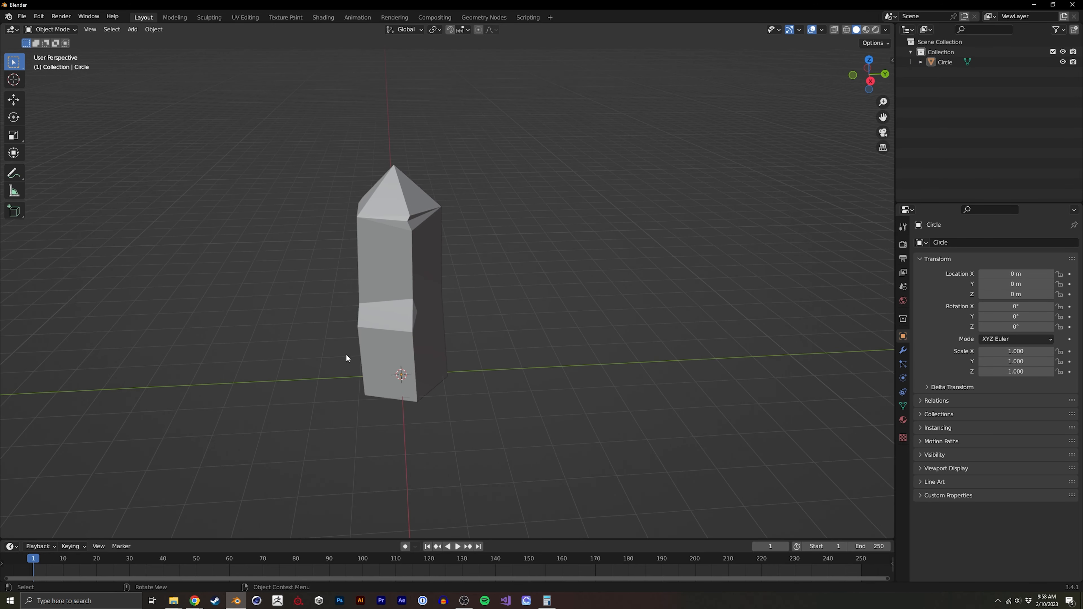
Add a mesh circle with 5 vertices and a 1 m radius at the world origin.
{"action": "key", "text": "shift+a"}
{"action": "mouse_move", "coordinate": [290, 351]}
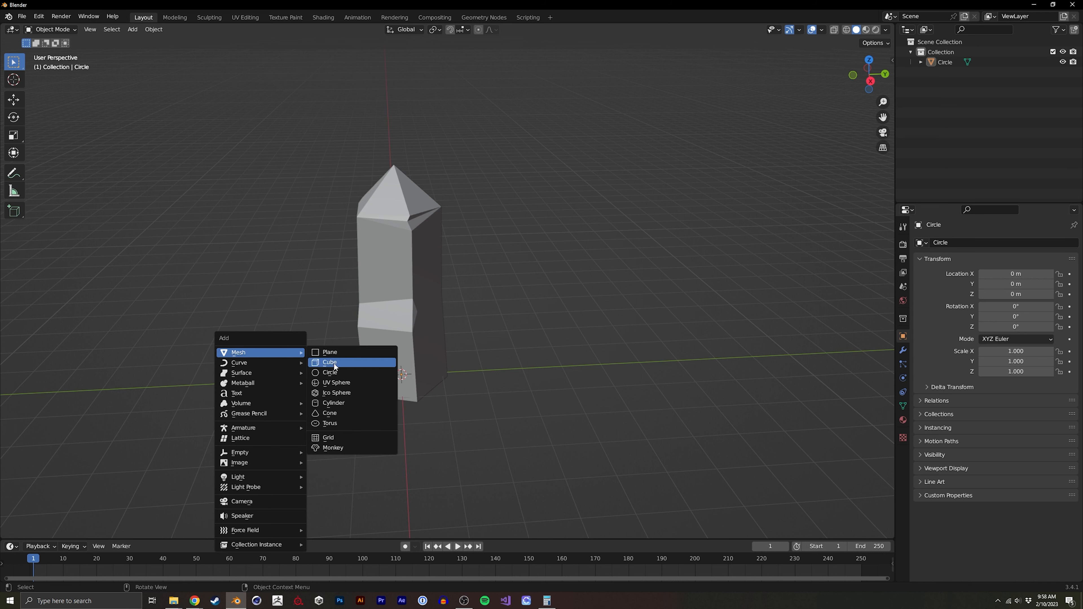
{"action": "left_click", "coordinate": [337, 374]}
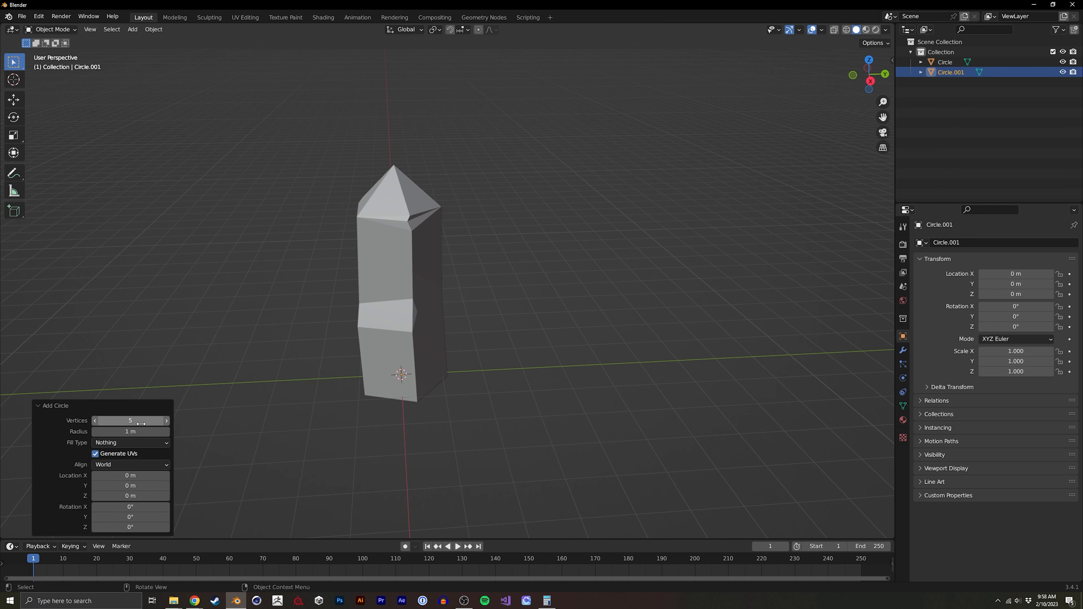
{"action": "left_click", "coordinate": [283, 390]}
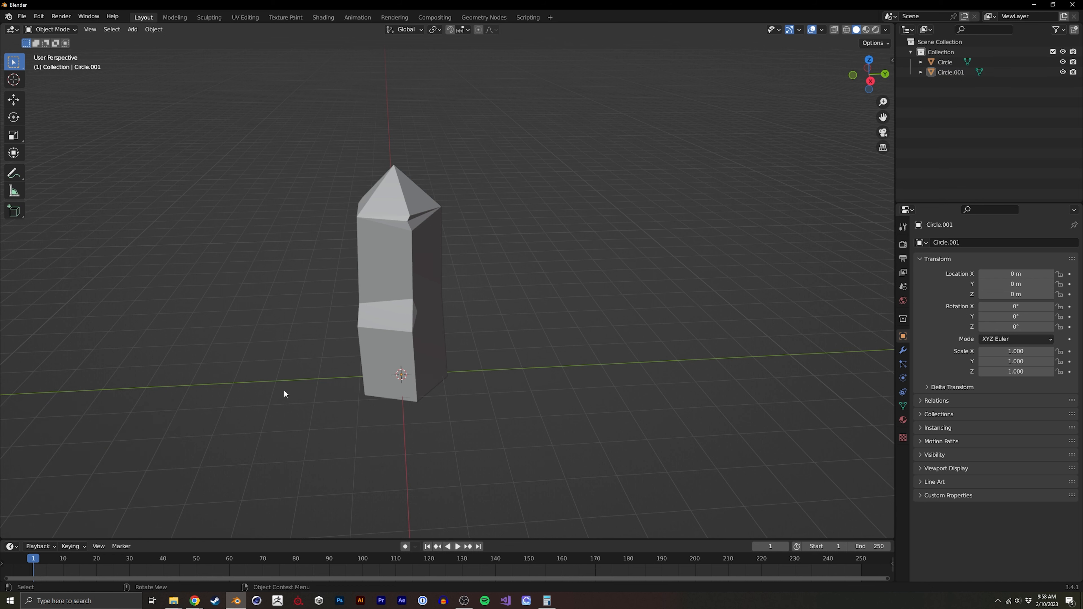
Move the finished crystal about -3.2 m along the Y axis, away from the new circle.
{"action": "left_click", "coordinate": [395, 342]}
{"action": "key", "text": "g"}
{"action": "key", "text": "y"}
{"action": "left_click", "coordinate": [340, 359]}
Fill the five-sided circle in Edit Mode and extrude its face upward about 3.95 m.
{"action": "left_click", "coordinate": [437, 386]}
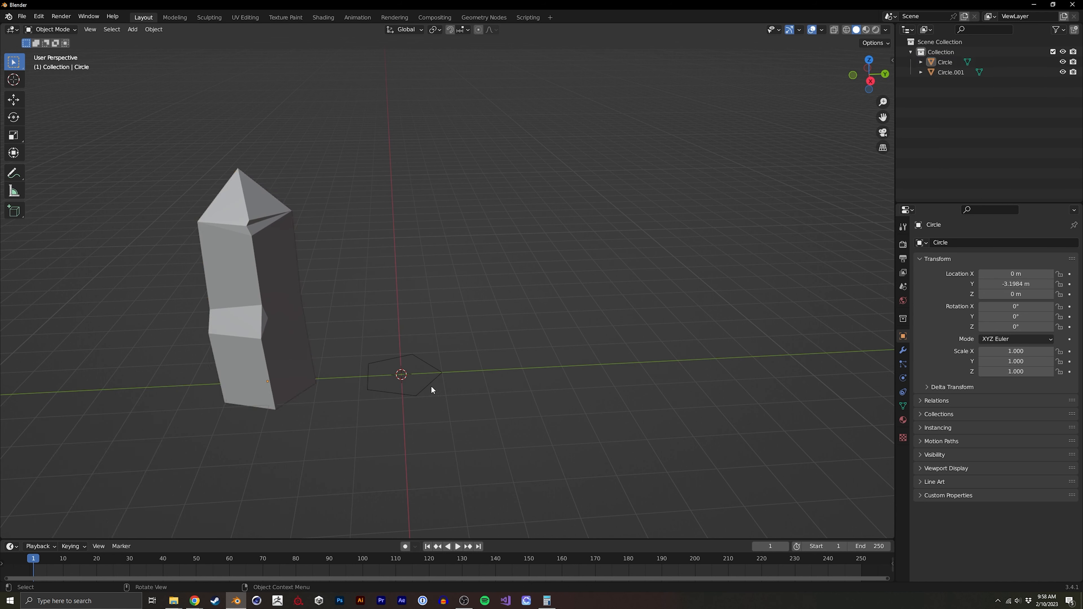
{"action": "left_click", "coordinate": [428, 386]}
{"action": "key", "text": "Tab"}
{"action": "left_click", "coordinate": [425, 388]}
{"action": "key", "text": "e"}
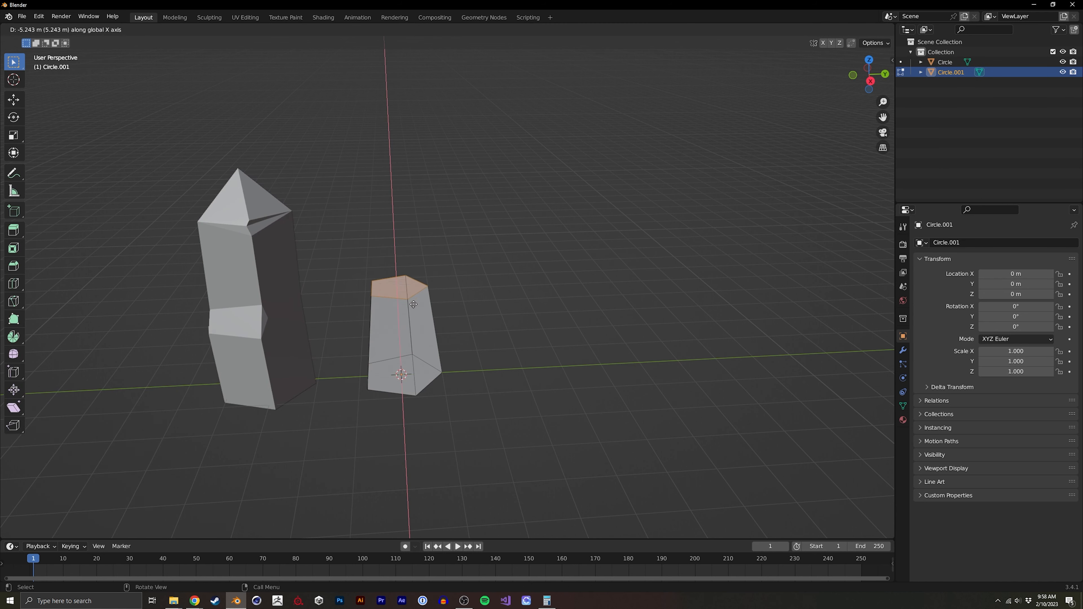
{"action": "left_click", "coordinate": [475, 254]}
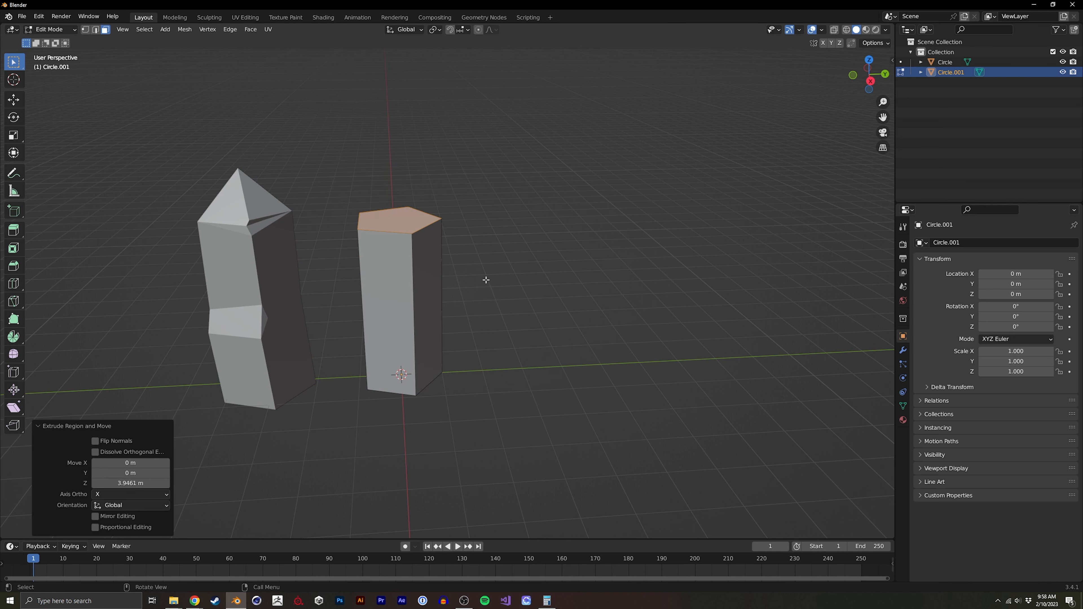
Extrude the column's top face about 0.51 m, scale it to about 0.74 and lower it along Z into a chamfered cap.
{"action": "key", "text": "e"}
{"action": "left_click", "coordinate": [487, 253]}
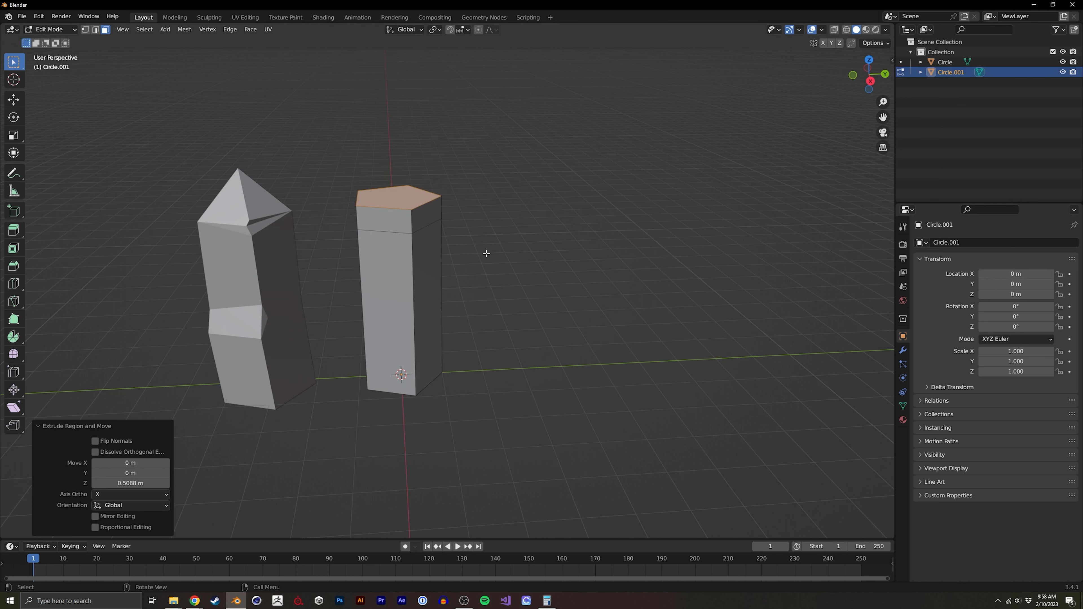
{"action": "key", "text": "s"}
{"action": "left_click", "coordinate": [493, 256]}
{"action": "key", "text": "g"}
{"action": "key", "text": "z"}
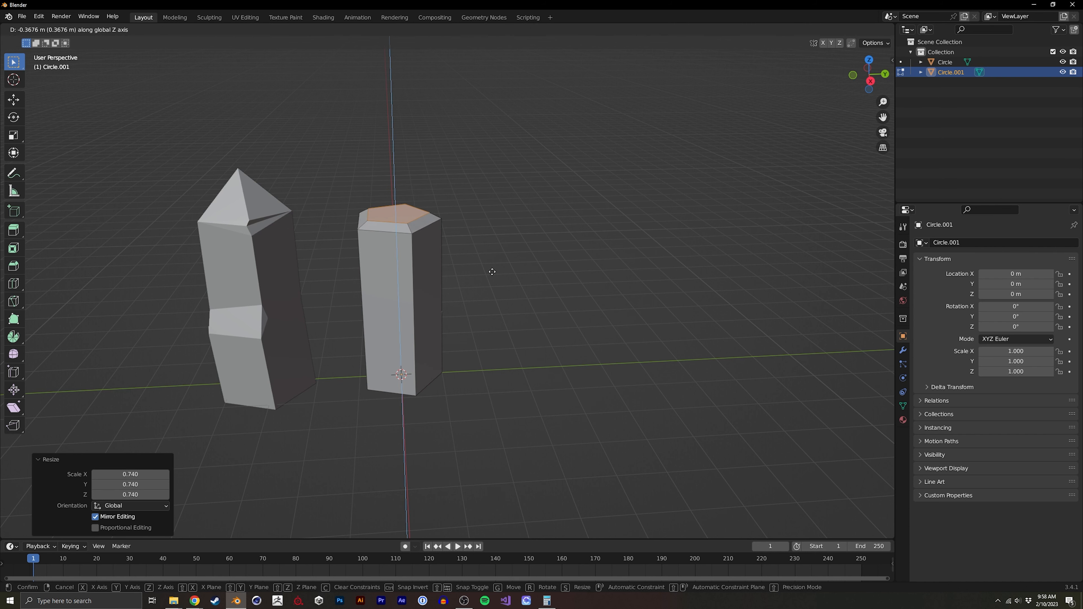
{"action": "left_click", "coordinate": [493, 273]}
Move the column's front upper edge about 0.76 m along X and bevel it about 0.32 m wide.
{"action": "key", "text": "2"}
{"action": "key", "text": "g"}
{"action": "key", "text": "x"}
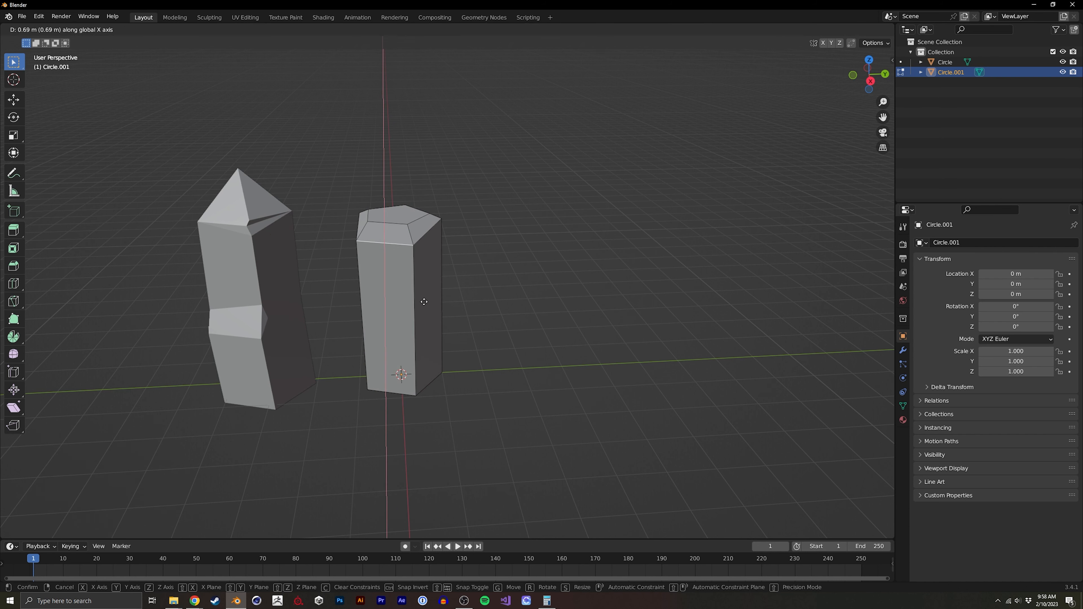
{"action": "left_click", "coordinate": [422, 298]}
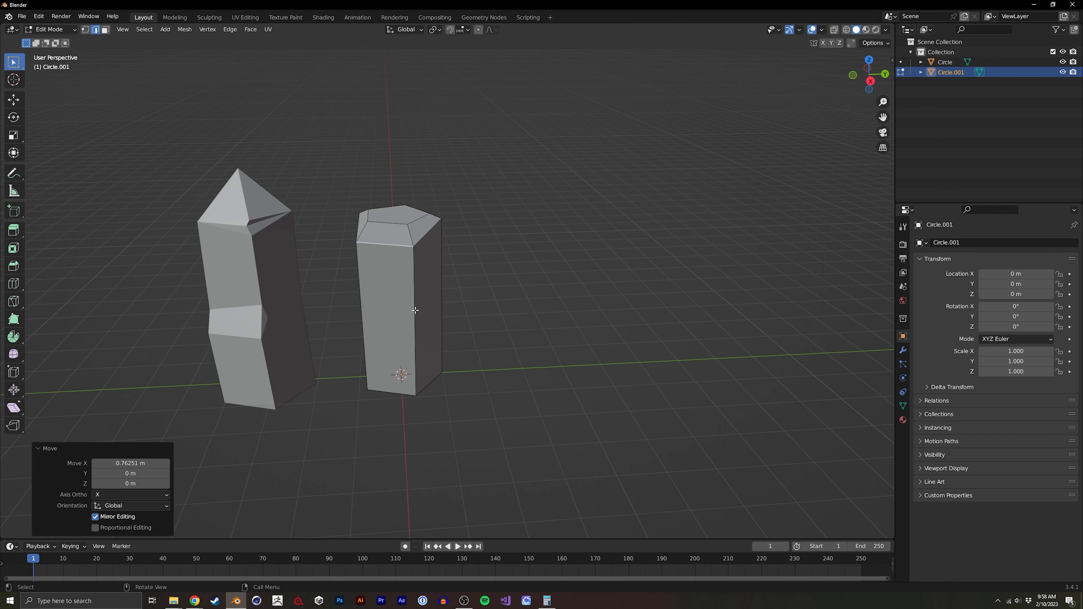
{"action": "key", "text": "ctrl+b"}
{"action": "left_click", "coordinate": [429, 334]}
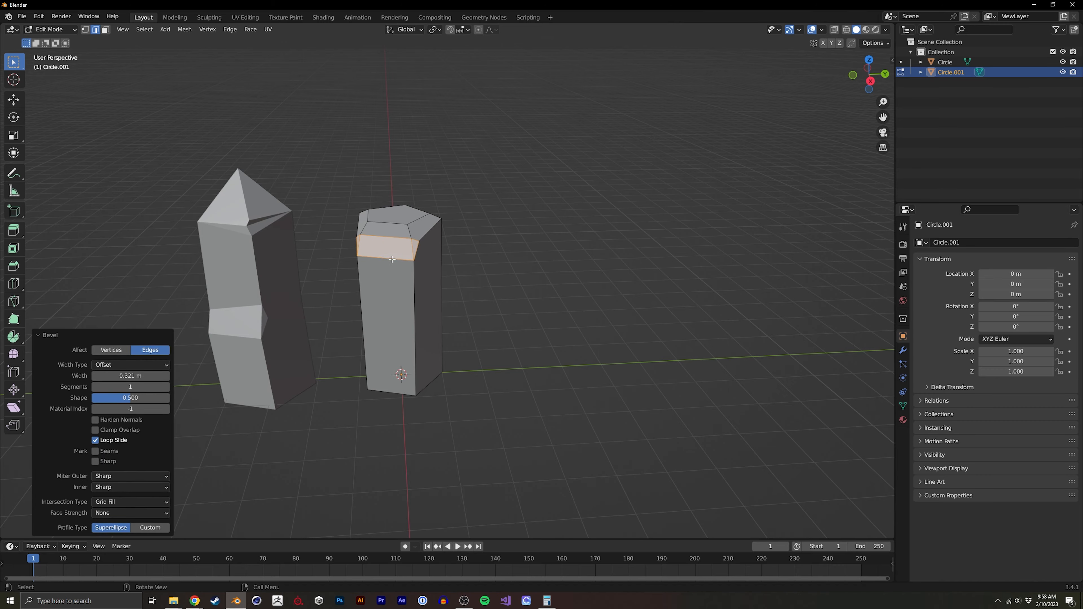
Move the lower edge of the new bevel about 0.18 m along X and 0.34 m down.
{"action": "left_click", "coordinate": [386, 259]}
{"action": "middle_click_drag", "start_coordinate": [386, 265], "coordinate": [340, 255]}
{"action": "key", "text": "g"}
{"action": "left_click", "coordinate": [290, 322]}
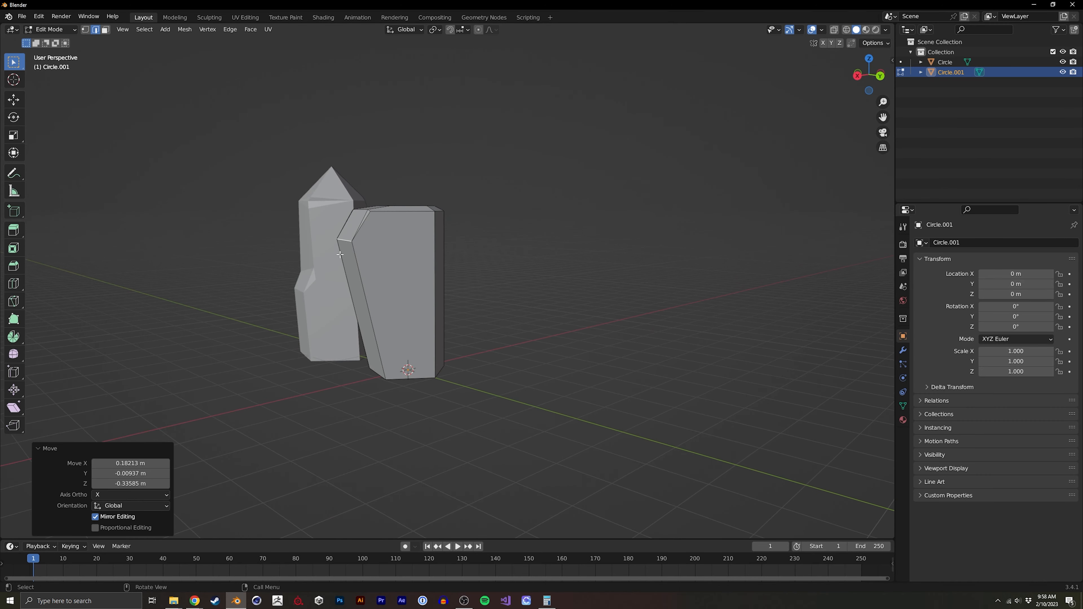
Add a loop cut across the column's narrow rear face and move part of it about -0.18 m along X.
{"action": "mouse_move", "coordinate": [415, 309]}
{"action": "middle_mouse_down"}
{"action": "mouse_move", "coordinate": [399, 315]}
{"action": "mouse_move", "coordinate": [416, 301]}
{"action": "middle_mouse_up"}
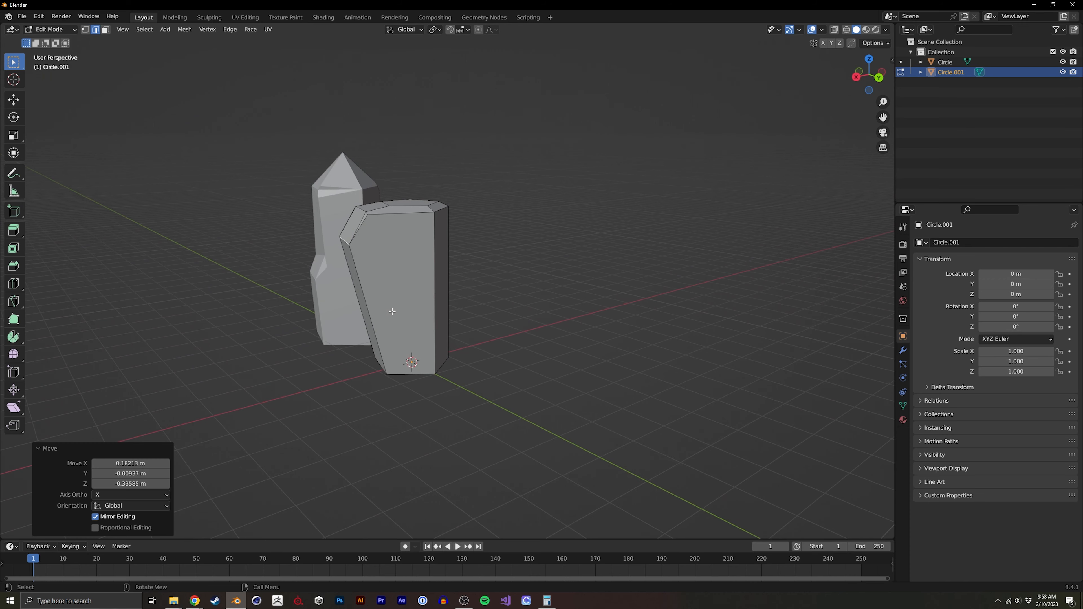
{"action": "left_click", "coordinate": [427, 300]}
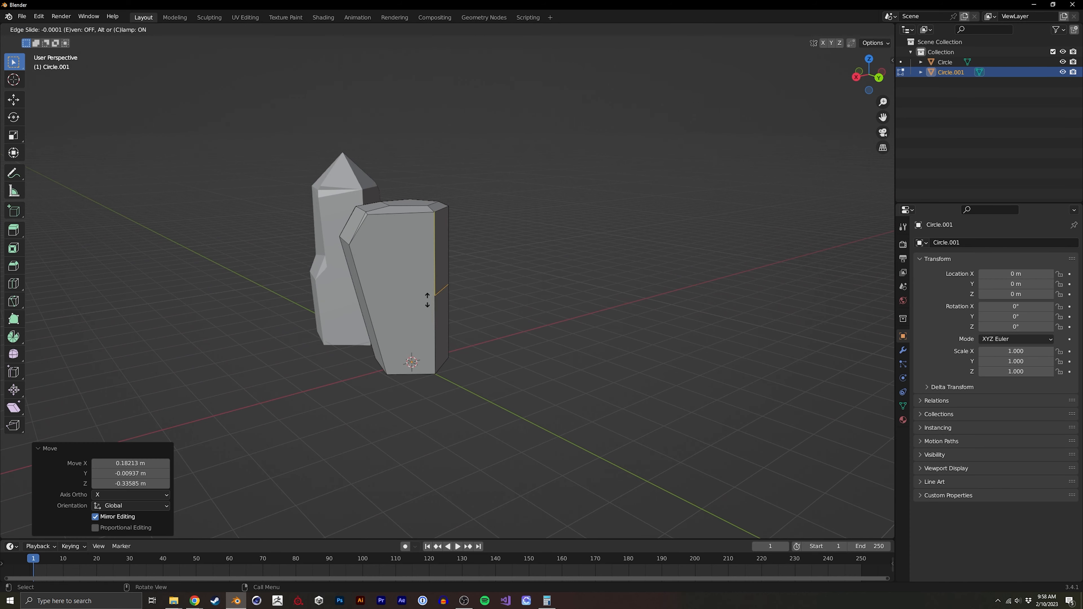
{"action": "left_click", "coordinate": [376, 326]}
{"action": "middle_click_drag", "start_coordinate": [377, 326], "coordinate": [431, 284]}
{"action": "key", "text": "g"}
{"action": "left_click", "coordinate": [542, 317]}
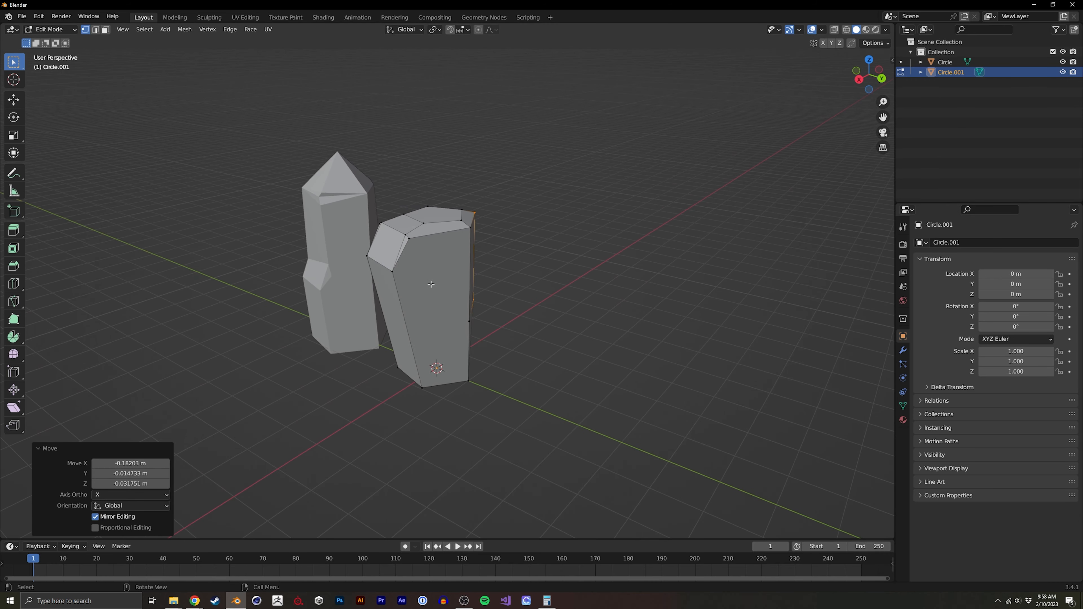
Knife diagonal cuts across both side faces, joining the front bevel's lower corners to the ends of the rear loop cut.
{"action": "key", "text": "k"}
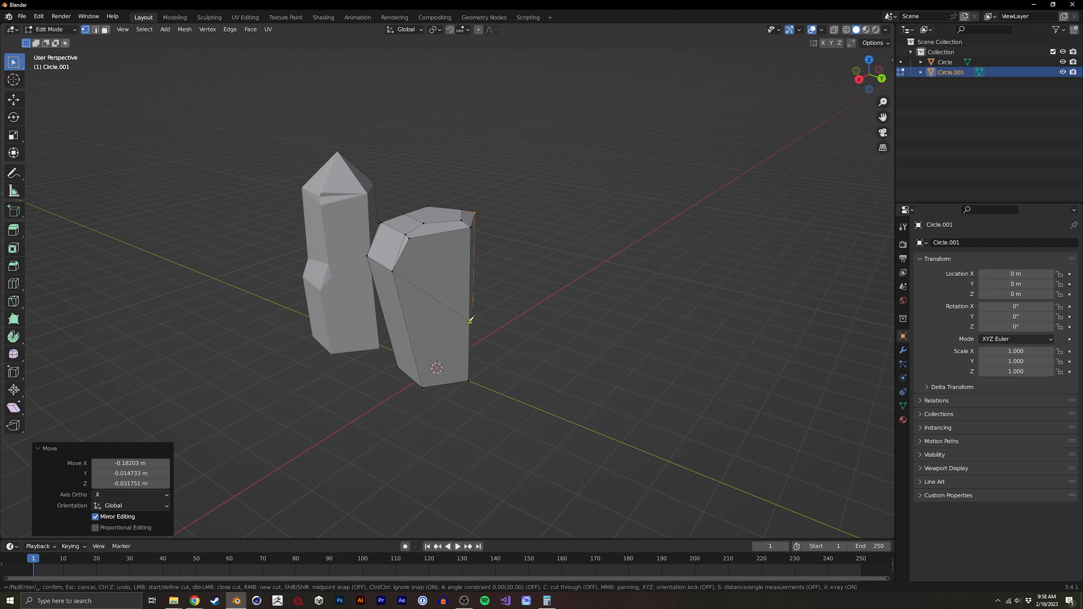
{"action": "key", "text": "Escape"}
{"action": "middle_click_drag", "start_coordinate": [470, 319], "coordinate": [525, 327]}
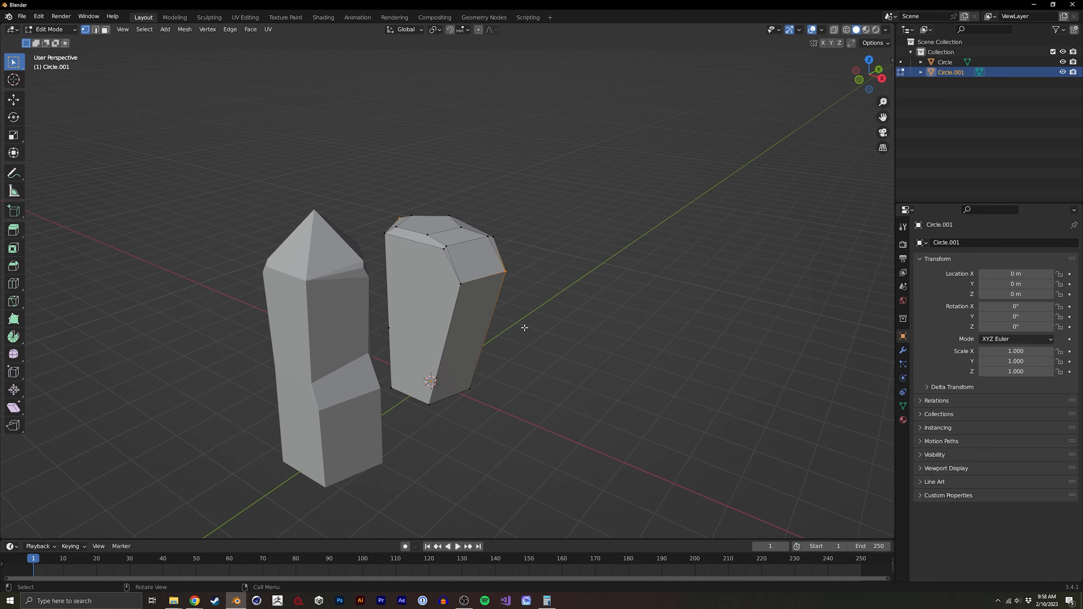
{"action": "key", "text": "k"}
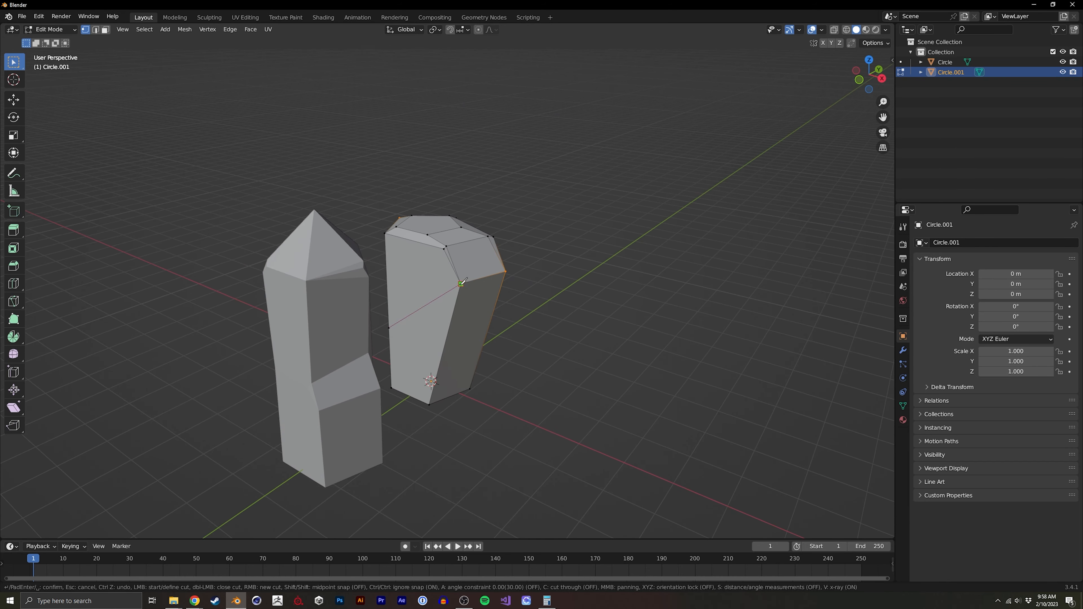
{"action": "key", "text": "Return"}
Reposition an edge of the column and add a loop cut around its lower part.
{"action": "middle_click_drag", "start_coordinate": [431, 384], "coordinate": [366, 365]}
{"action": "key", "text": "2"}
{"action": "key", "text": "g"}
{"action": "left_click", "coordinate": [337, 387]}
{"action": "left_click", "coordinate": [420, 353]}
{"action": "left_click", "coordinate": [421, 352]}
Move the front edge of the lower loop, then shift the front bevel's lower edge about -0.19 m in X and 0.10 m in Y.
{"action": "left_click", "coordinate": [401, 330]}
{"action": "key", "text": "g"}
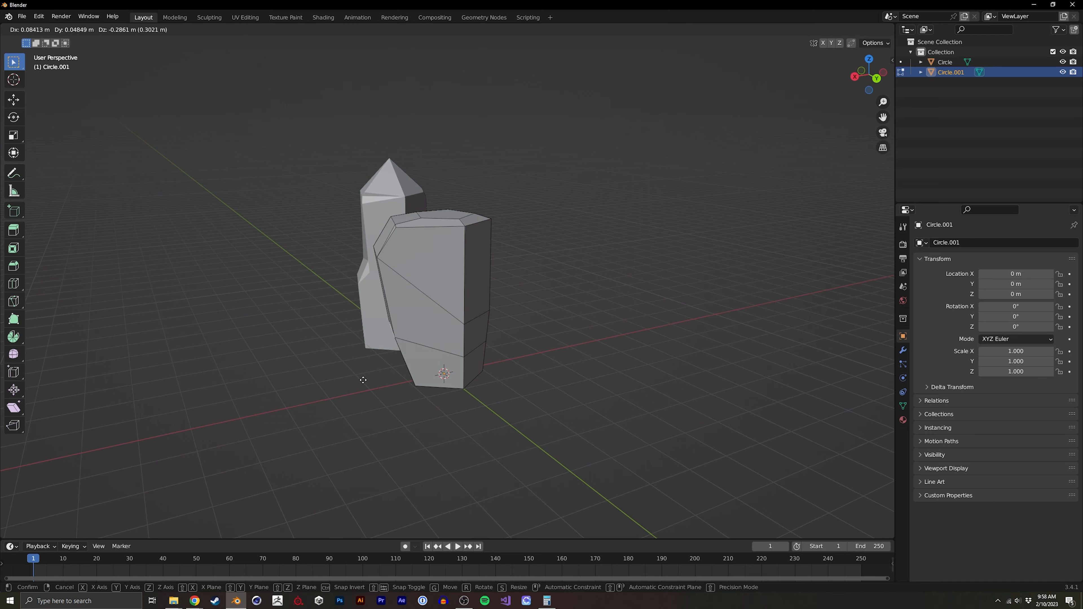
{"action": "left_click", "coordinate": [366, 366]}
{"action": "left_click", "coordinate": [374, 249]}
{"action": "key", "text": "g"}
{"action": "left_click", "coordinate": [405, 252]}
Enable proportional editing and pull the front bevel's upper edge about 0.59 m down and slightly inward, with a proportional size of about 1.61.
{"action": "mouse_move", "coordinate": [405, 251]}
{"action": "middle_mouse_down"}
{"action": "mouse_move", "coordinate": [471, 302]}
{"action": "mouse_move", "coordinate": [438, 283]}
{"action": "mouse_move", "coordinate": [405, 240]}
{"action": "middle_mouse_up"}
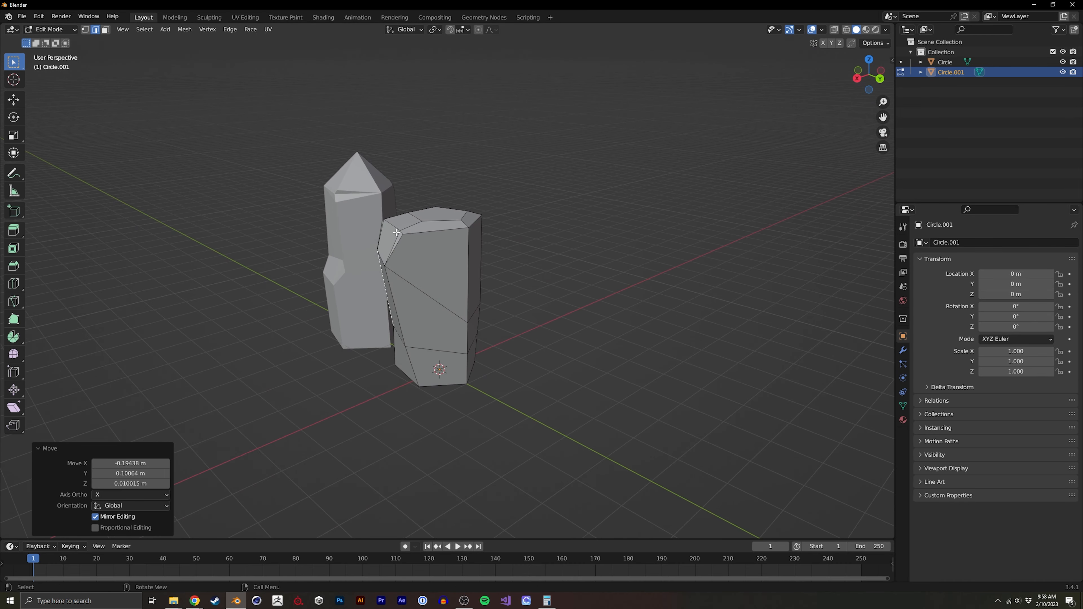
{"action": "left_click", "coordinate": [396, 233]}
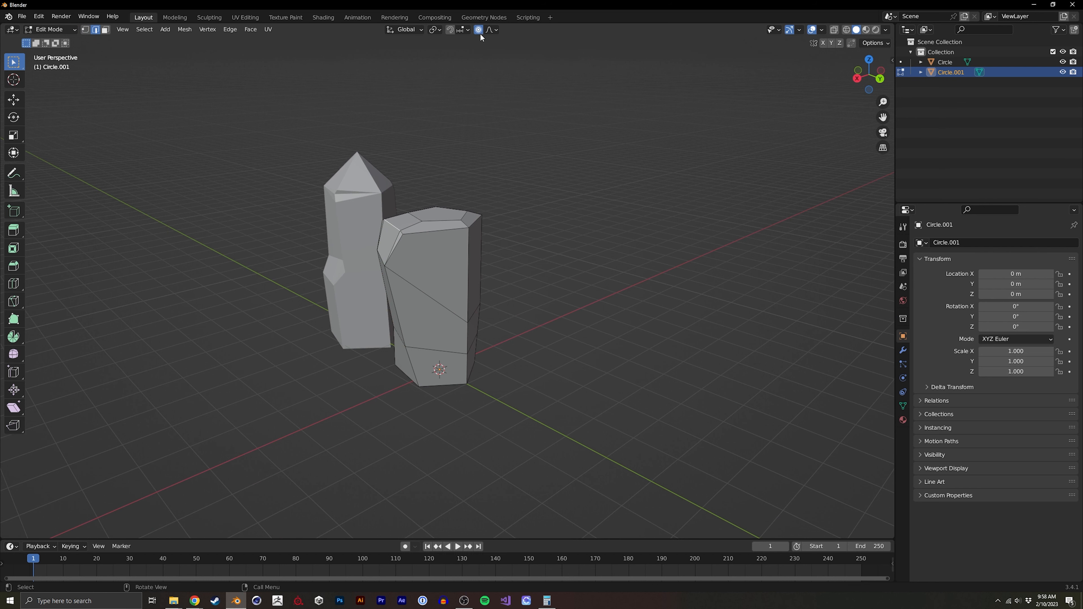
{"action": "middle_click_drag", "start_coordinate": [419, 225], "coordinate": [381, 256]}
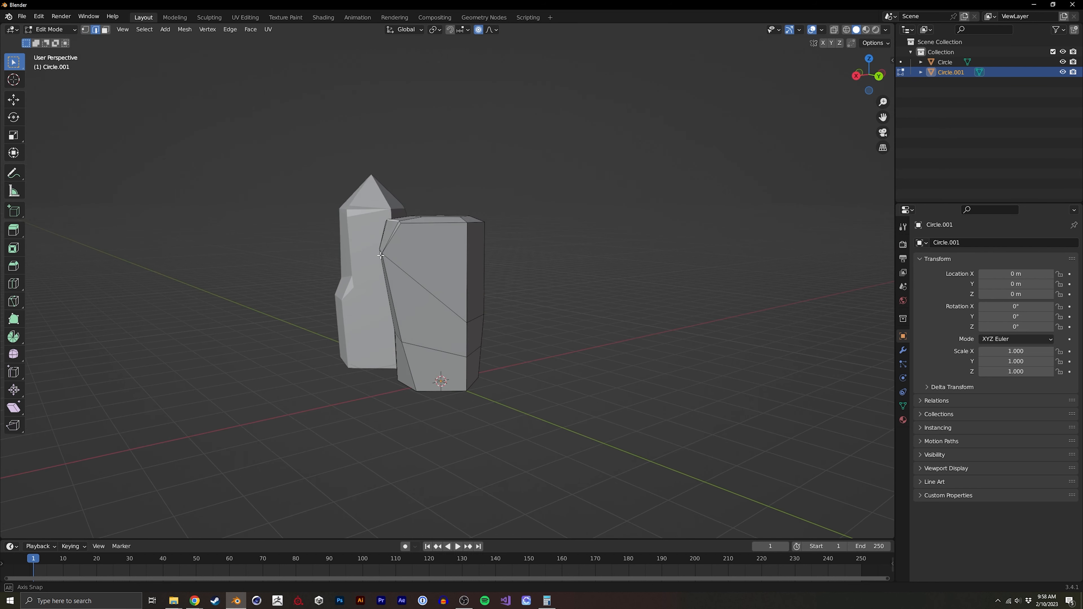
{"action": "key", "text": "g"}
{"action": "key", "text": "z"}
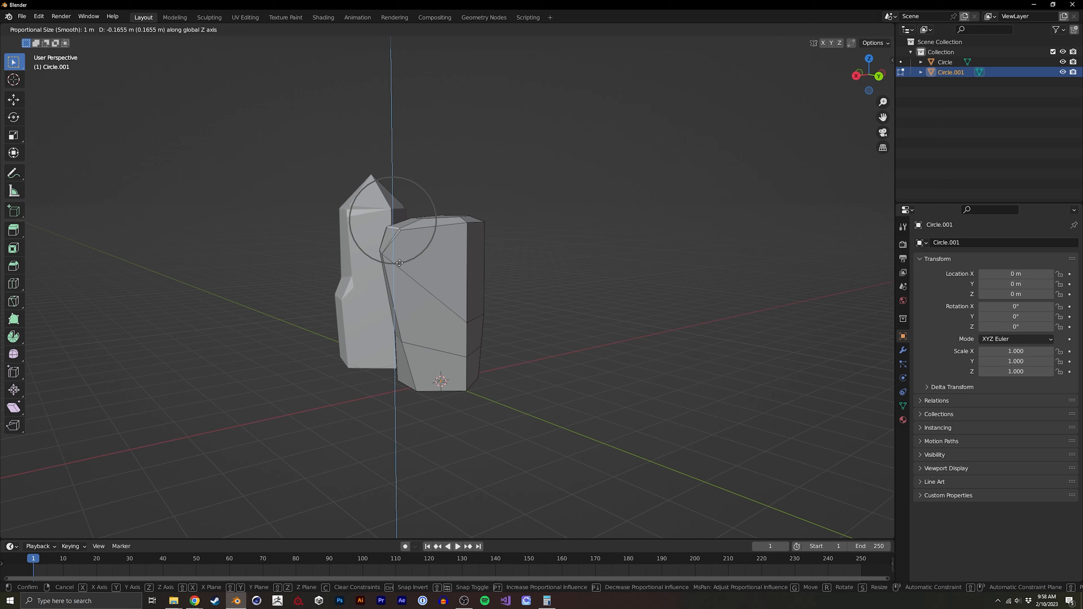
{"action": "left_click", "coordinate": [438, 282]}
{"action": "key", "text": "g"}
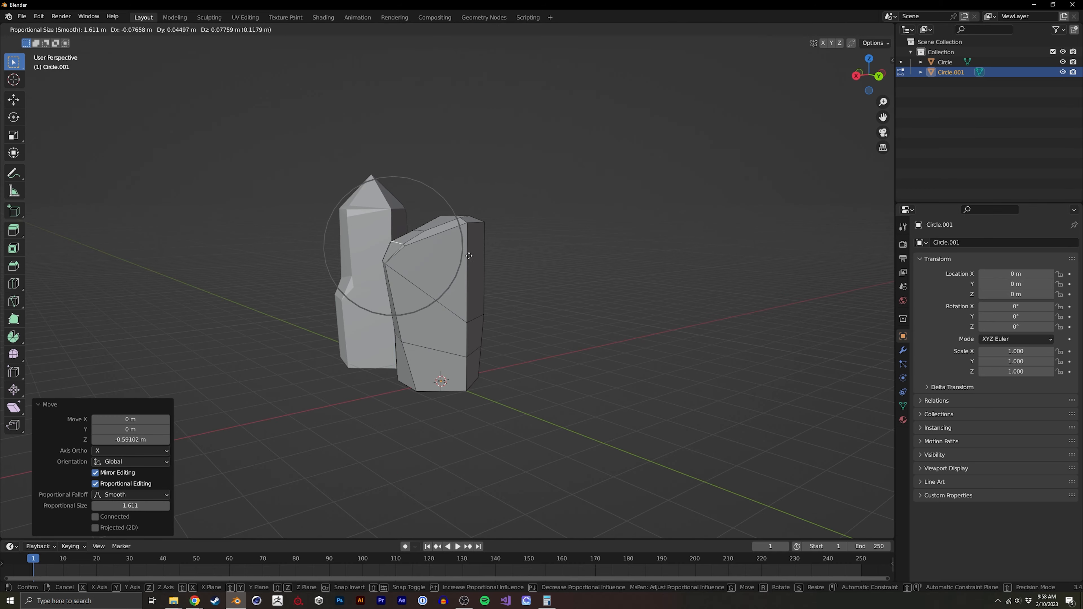
{"action": "left_click", "coordinate": [449, 272]}
Move the lower rear side edge outward about -0.36 m in X and 0.29 m in Y with proportional editing.
{"action": "left_click", "coordinate": [475, 359]}
{"action": "key", "text": "g"}
{"action": "left_click", "coordinate": [475, 358]}
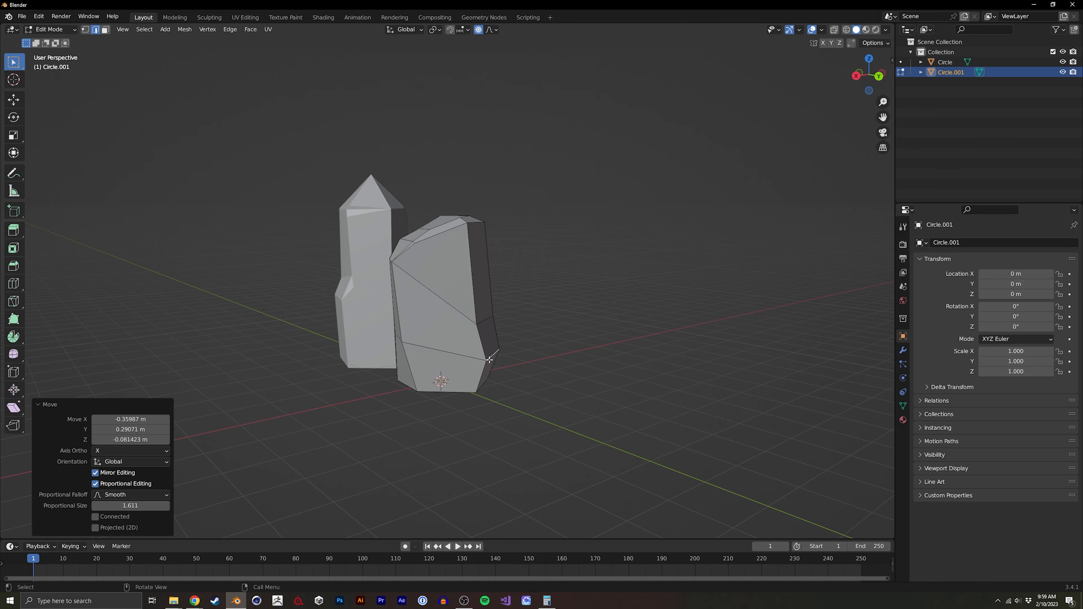
Pull the lower edges on the column's opposite side outward, shifting the last one about -0.37 m in Y.
{"action": "middle_click_drag", "start_coordinate": [476, 358], "coordinate": [205, 446]}
{"action": "key", "text": "g"}
{"action": "left_click", "coordinate": [390, 430]}
{"action": "left_click", "coordinate": [376, 375]}
{"action": "key", "text": "g"}
{"action": "left_click", "coordinate": [363, 384]}
Bevel the upright corner edge in the column's lower half about 0.21 m wide and move its lower vertex outward.
{"action": "middle_click_drag", "start_coordinate": [364, 385], "coordinate": [358, 332]}
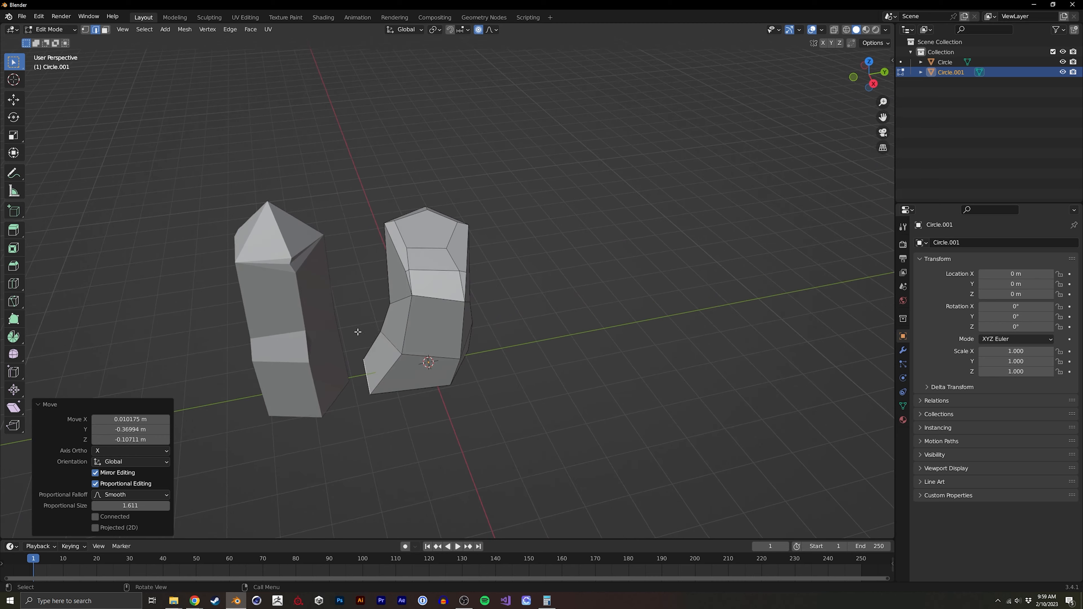
{"action": "left_click", "coordinate": [402, 338]}
{"action": "key", "text": "1"}
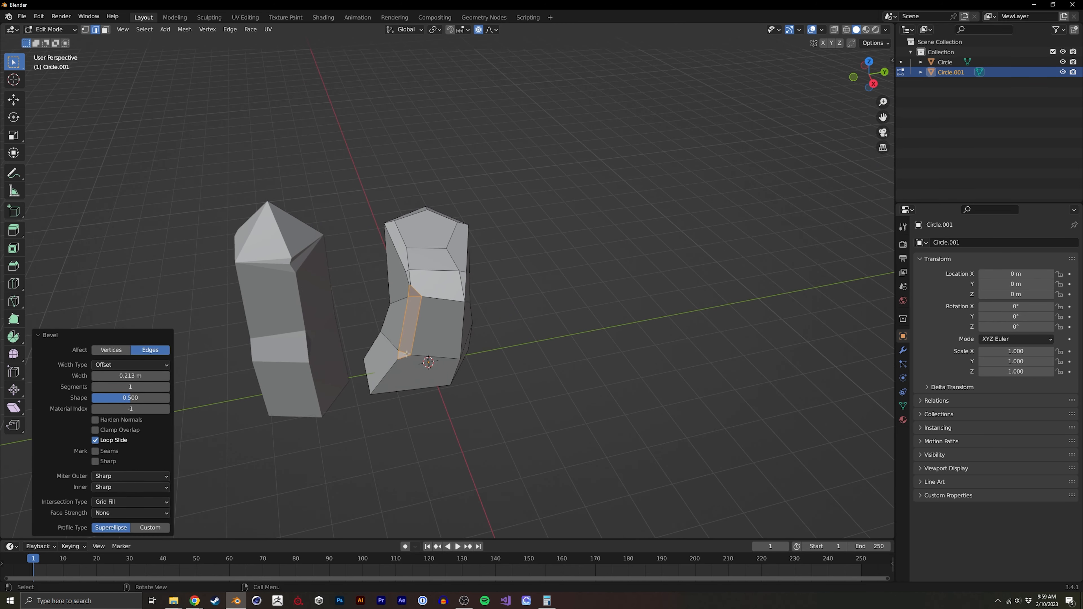
{"action": "key", "text": "g"}
{"action": "left_click", "coordinate": [384, 344]}
Slide the vertex at the lower end of the corner bevel along its edge by a factor of about 0.48.
{"action": "middle_click_drag", "start_coordinate": [384, 344], "coordinate": [338, 333]}
{"action": "left_click", "coordinate": [399, 347]}
{"action": "key", "text": "g"}
{"action": "key", "text": "g"}
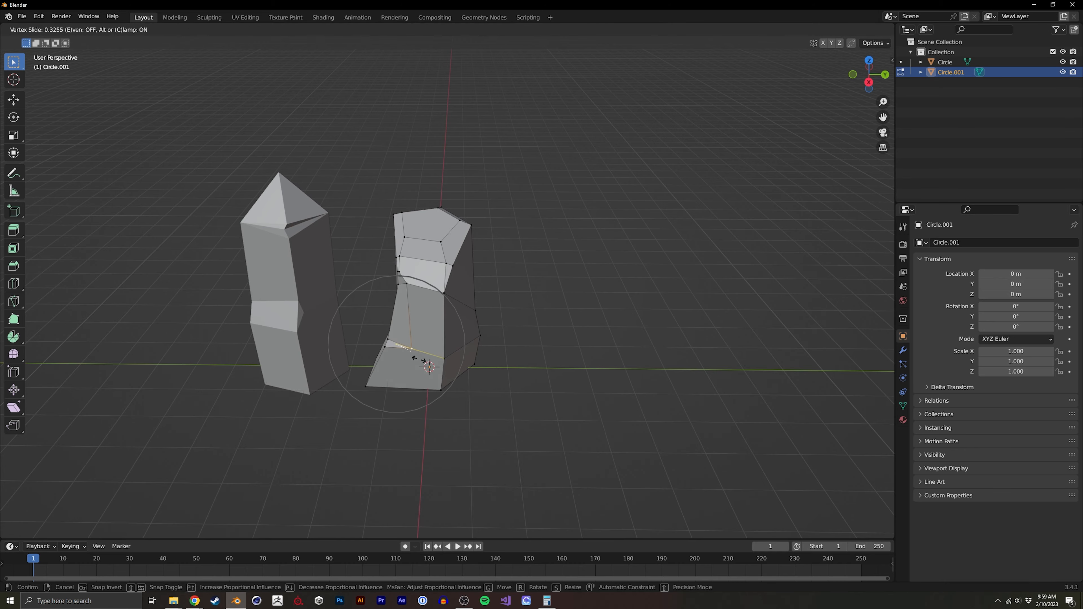
{"action": "left_click", "coordinate": [428, 366]}
{"action": "middle_click_drag", "start_coordinate": [429, 366], "coordinate": [395, 352]}
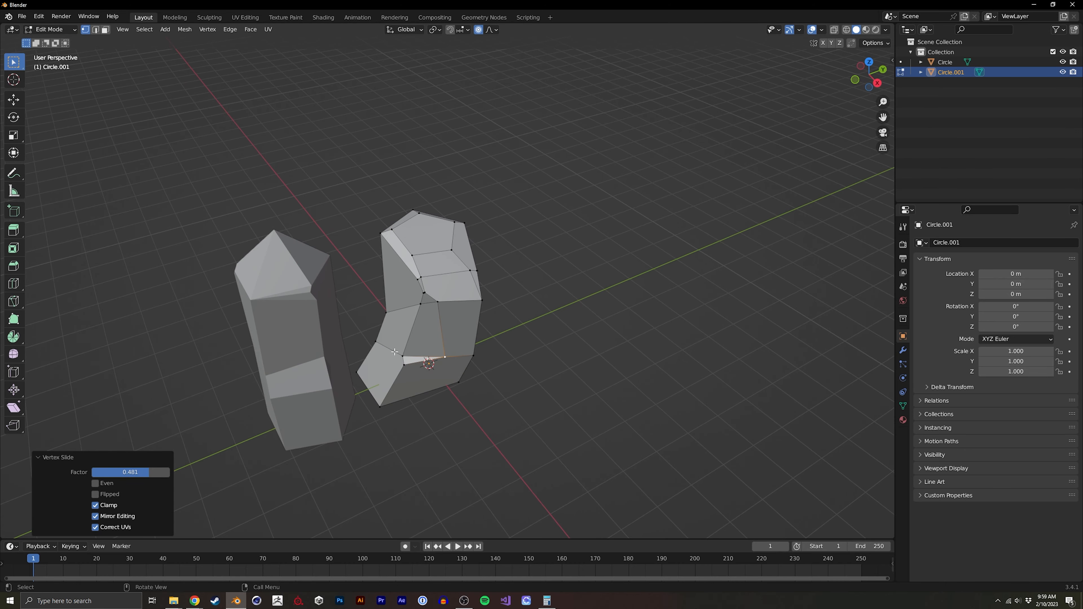
Reposition the vertex on the column's opposite side twice, ending with a move of about -0.37 m in X and 0.06 m in Y.
{"action": "middle_click_drag", "start_coordinate": [434, 319], "coordinate": [358, 295]}
{"action": "key", "text": "Tab"}
{"action": "key", "text": "Tab"}
{"action": "key", "text": "g"}
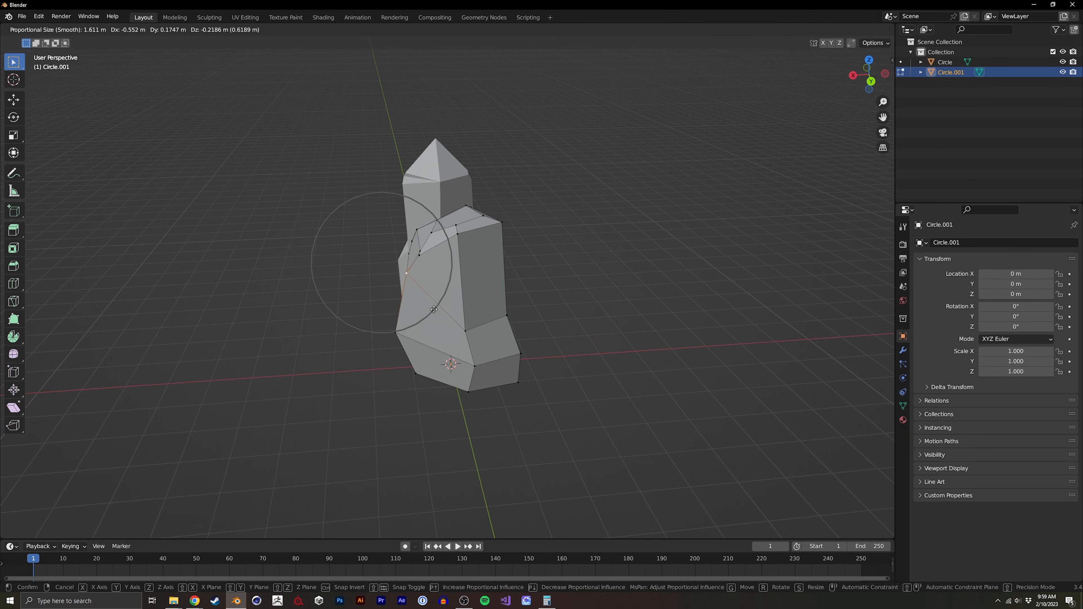
{"action": "left_click", "coordinate": [430, 306]}
{"action": "middle_click_drag", "start_coordinate": [430, 306], "coordinate": [432, 292]}
{"action": "key", "text": "g"}
{"action": "left_click", "coordinate": [447, 293]}
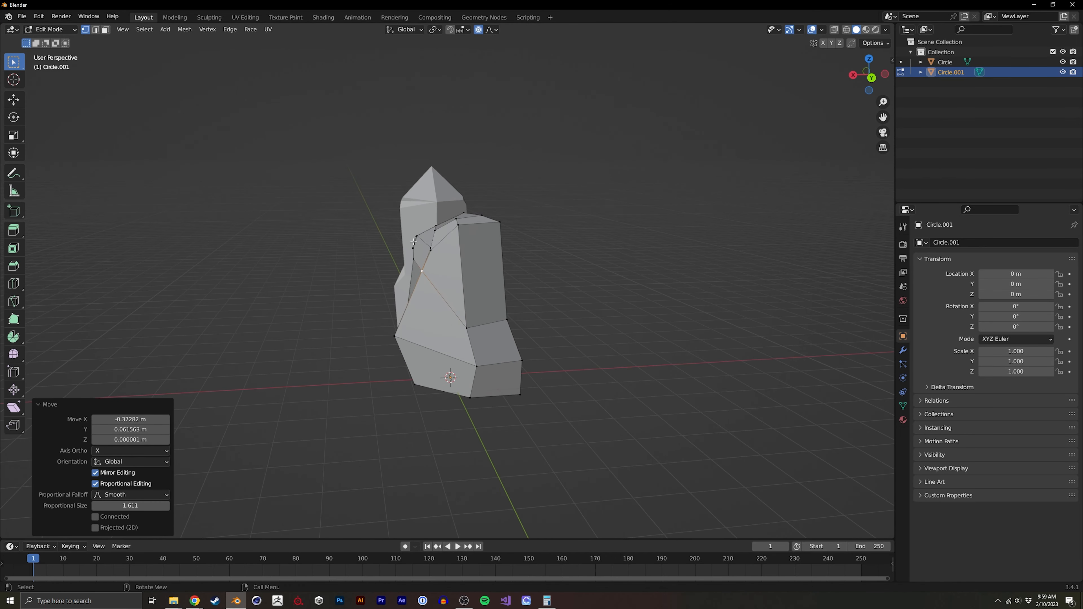
Move the upper side vertex about -0.13 m in X and 0.10 m in Z, and shift the lower side vertex slightly inward.
{"action": "left_click", "coordinate": [414, 238]}
{"action": "left_click_drag", "start_coordinate": [424, 226], "coordinate": [424, 225]}
{"action": "key", "text": "g"}
{"action": "left_click", "coordinate": [429, 222]}
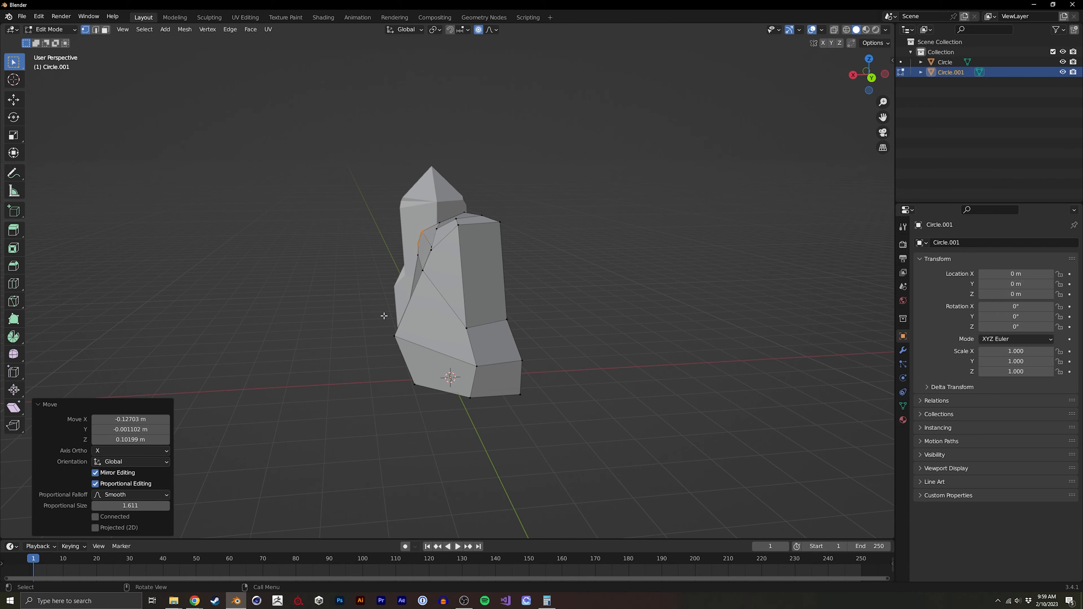
{"action": "left_click_drag", "start_coordinate": [384, 314], "coordinate": [422, 347]}
{"action": "key", "text": "g"}
{"action": "left_click", "coordinate": [435, 350]}
{"action": "key", "text": "Tab"}
Select all the base vertices, including the hidden ones, and flatten them by scaling to 0 on Z.
{"action": "middle_click_drag", "start_coordinate": [439, 333], "coordinate": [391, 352]}
{"action": "key", "text": "Tab"}
{"action": "key", "text": "alt+z"}
{"action": "left_click_drag", "start_coordinate": [323, 412], "coordinate": [500, 351]}
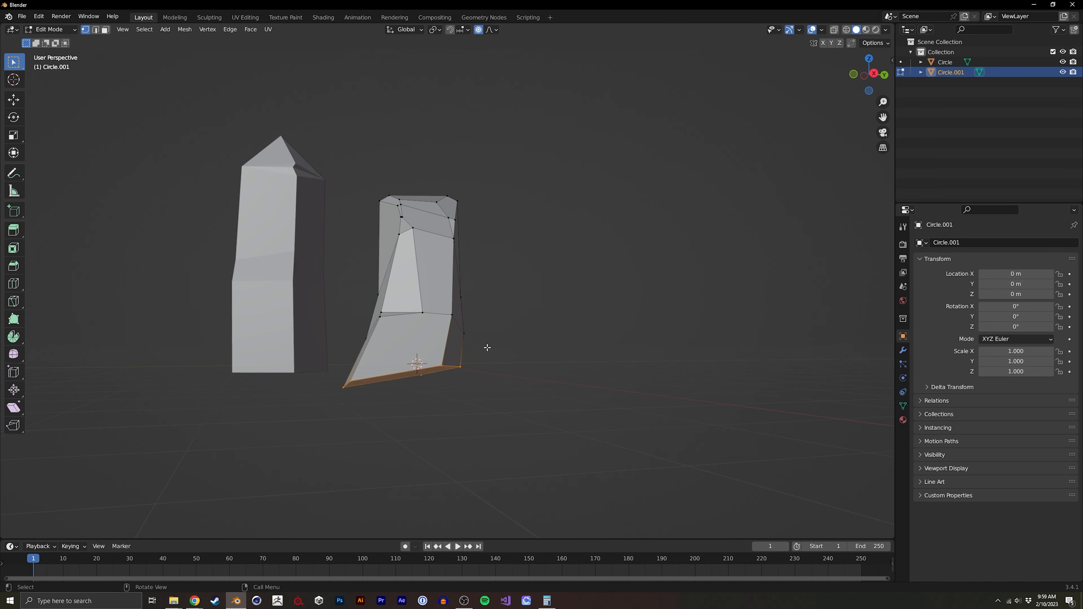
{"action": "key", "text": "alt+z"}
{"action": "middle_click_drag", "start_coordinate": [487, 348], "coordinate": [459, 344]}
{"action": "key", "text": "s"}
{"action": "key", "text": "z"}
{"action": "key", "text": "0"}
{"action": "key", "text": "Return"}
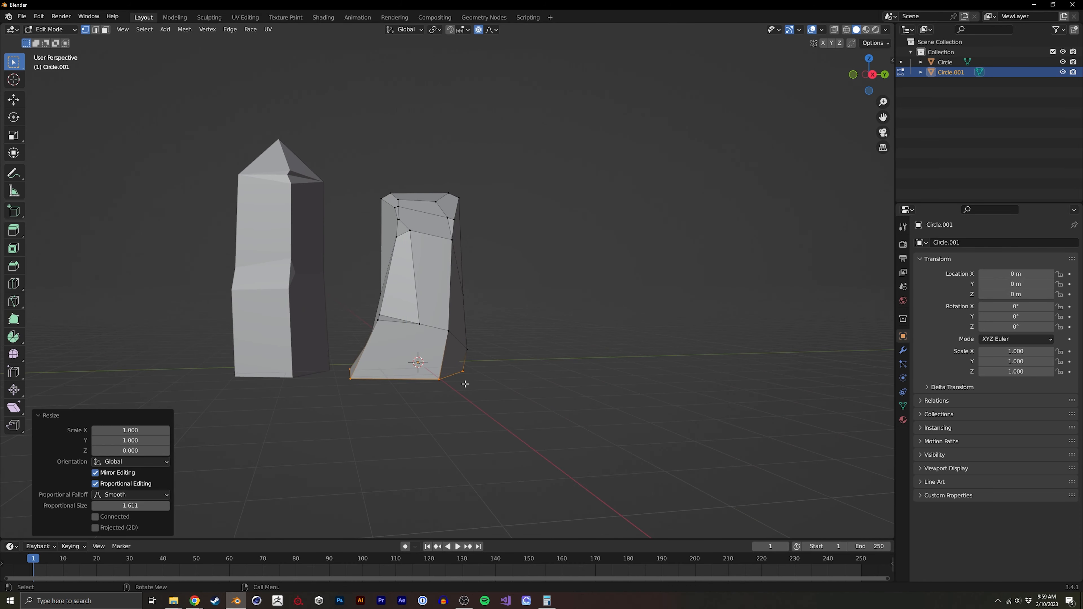
Move the flattened base vertically along Z to ground level and finish editing the crystal.
{"action": "middle_click_drag", "start_coordinate": [466, 384], "coordinate": [401, 396]}
{"action": "middle_click_drag", "start_coordinate": [470, 336], "coordinate": [469, 327]}
{"action": "key", "text": "g"}
{"action": "key", "text": "z"}
{"action": "left_click", "coordinate": [405, 339]}
{"action": "key", "text": "Tab"}
{"action": "mouse_move", "coordinate": [407, 340]}
{"action": "middle_mouse_down"}
{"action": "mouse_move", "coordinate": [467, 332]}
{"action": "mouse_move", "coordinate": [429, 337]}
{"action": "middle_mouse_up"}
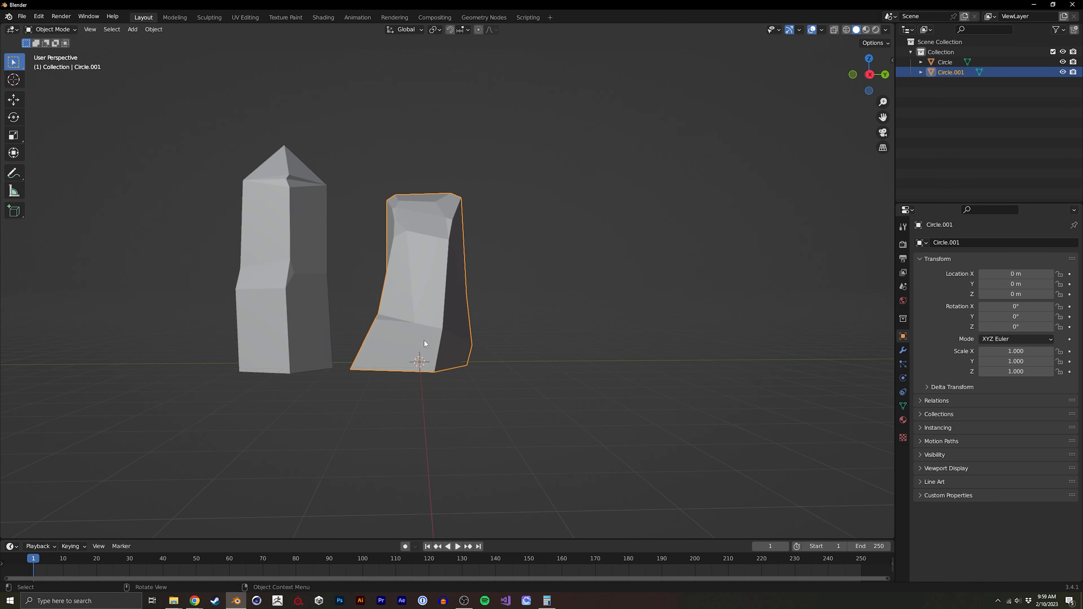
Move the second crystal about -6.70 m along Y, past the first one, to clear the origin.
{"action": "left_click", "coordinate": [317, 392]}
{"action": "middle_click_drag", "start_coordinate": [317, 392], "coordinate": [308, 410]}
{"action": "key", "text": "shift+a"}
{"action": "mouse_move", "coordinate": [314, 389]}
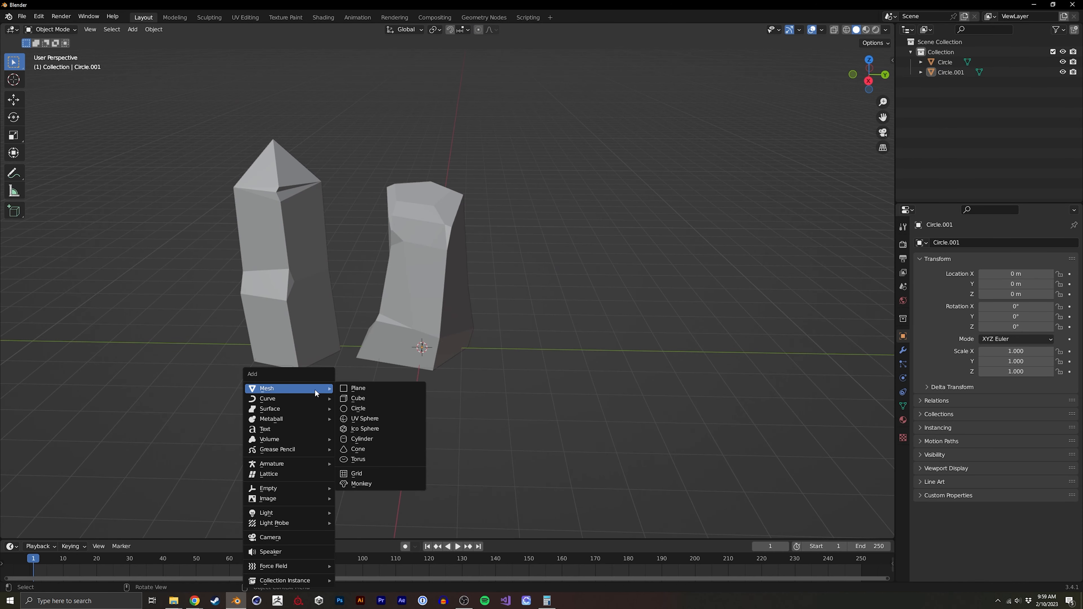
{"action": "left_click", "coordinate": [456, 320]}
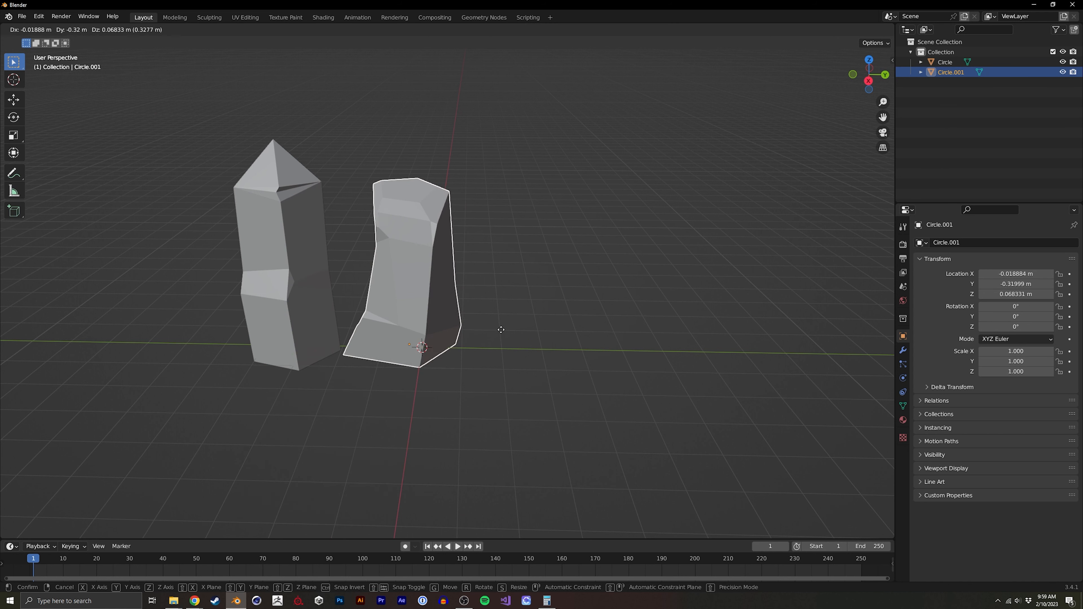
{"action": "key", "text": "g"}
{"action": "key", "text": "y"}
{"action": "left_click", "coordinate": [409, 324]}
Add a five-sided circle at the origin and extrude it upward into a column a little over 6 m tall.
{"action": "key", "text": "shift+a"}
{"action": "mouse_move", "coordinate": [406, 325]}
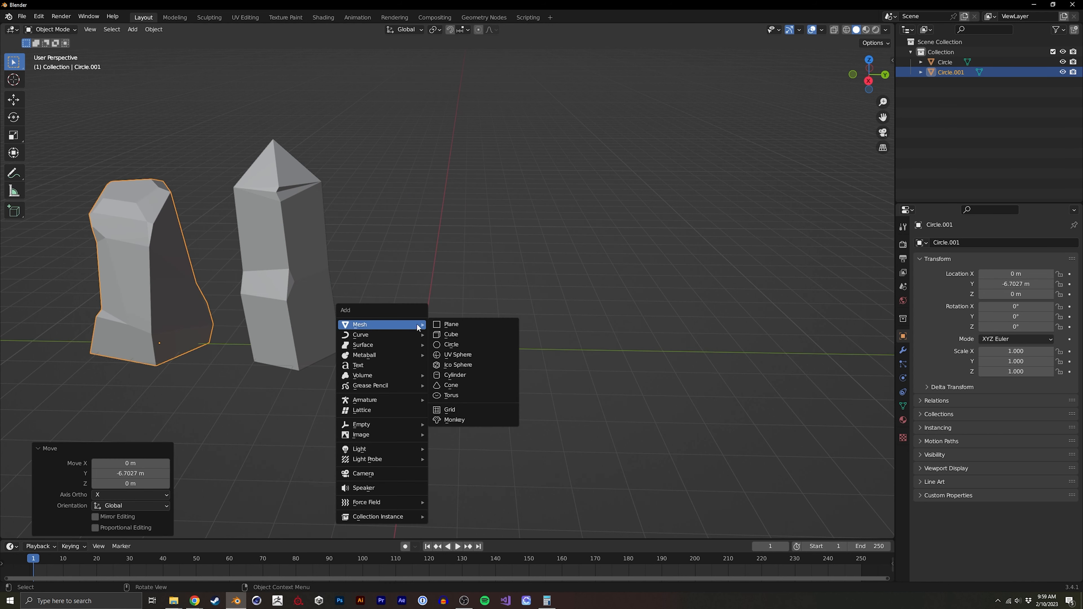
{"action": "left_click", "coordinate": [459, 344]}
{"action": "key", "text": "Tab"}
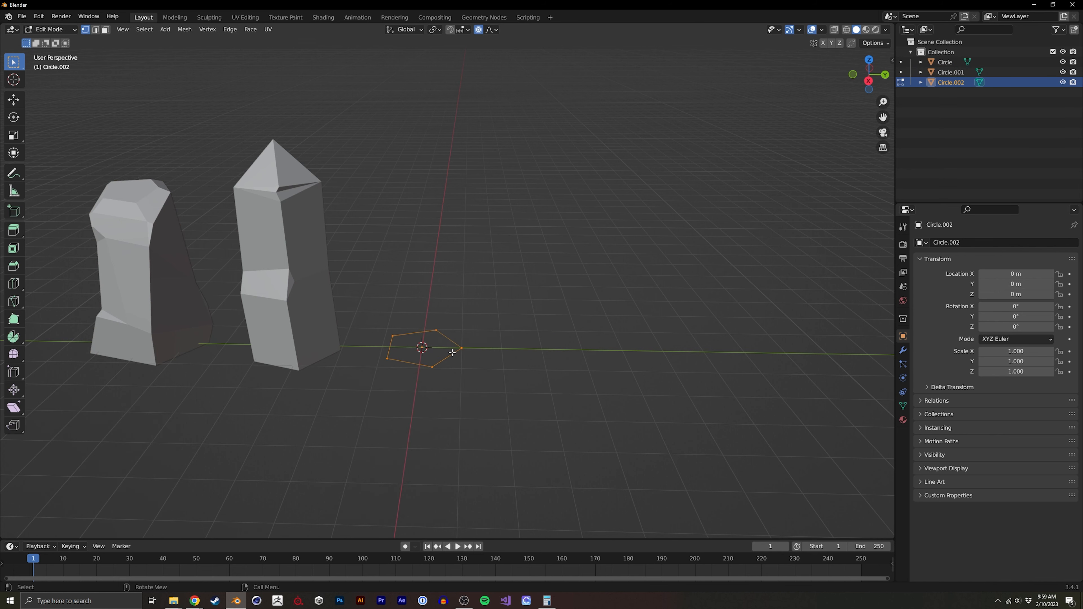
{"action": "key", "text": "e"}
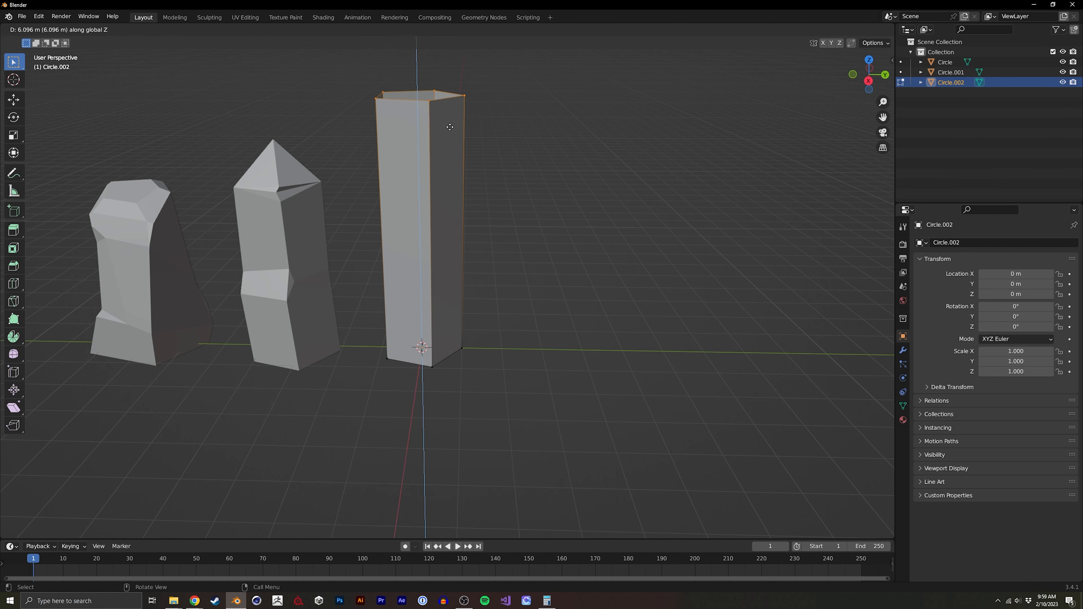
{"action": "left_click", "coordinate": [454, 103]}
Extrude the column's top upward again and merge the new vertices at their centre into a pointed tip.
{"action": "middle_click_drag", "start_coordinate": [454, 103], "coordinate": [436, 193]}
{"action": "key", "text": "e"}
{"action": "left_click", "coordinate": [486, 189]}
{"action": "key", "text": "m"}
{"action": "left_click", "coordinate": [484, 190]}
Scale the edge ring below the tip up to about 1.25 with proportional editing off.
{"action": "key", "text": "2"}
{"action": "key", "text": "s"}
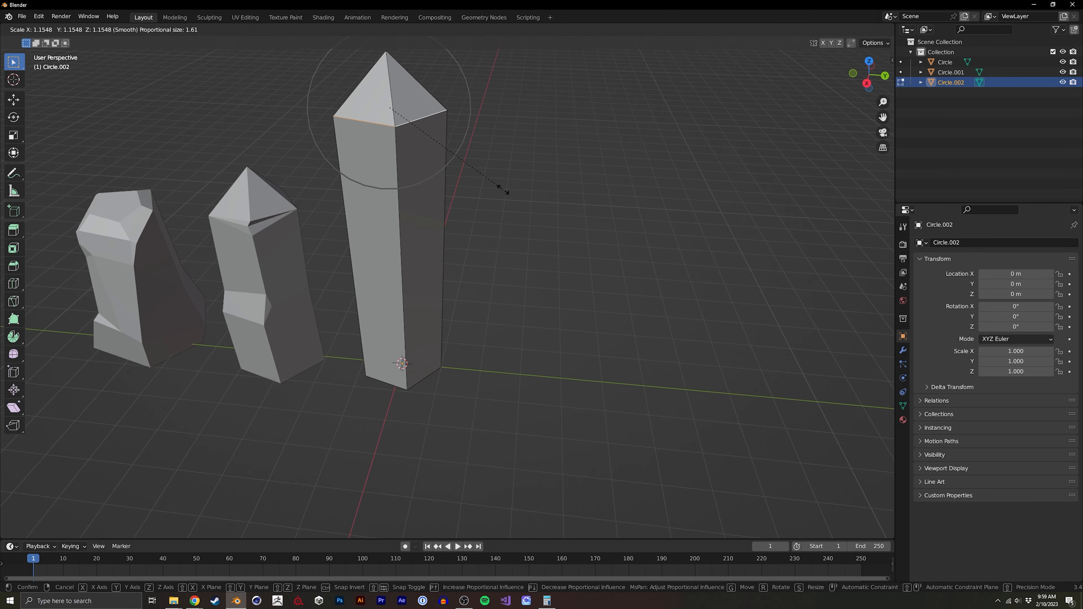
{"action": "key", "text": "Escape"}
{"action": "key", "text": "s"}
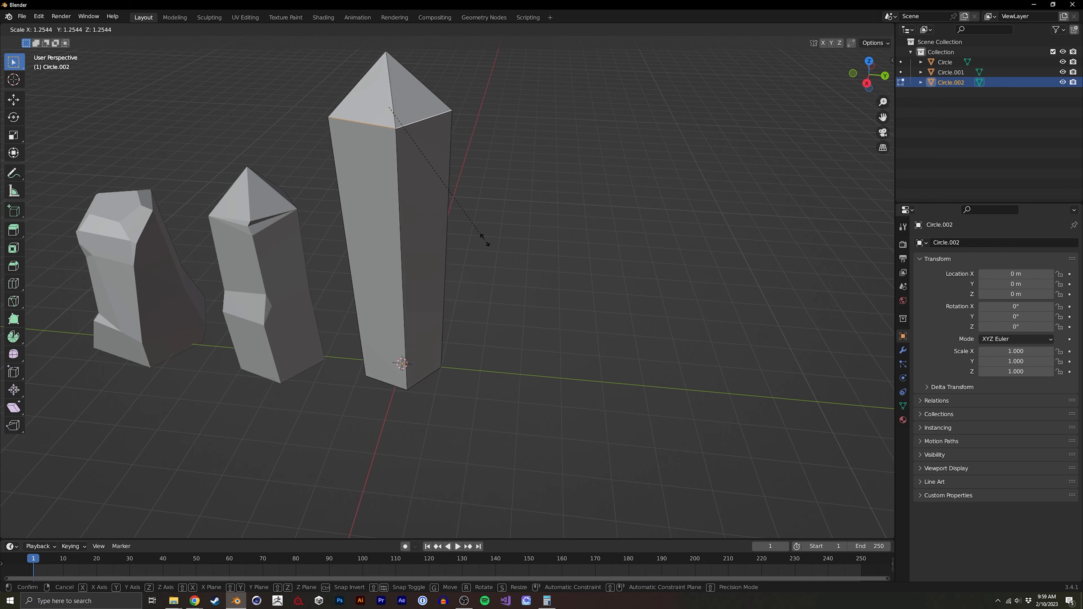
{"action": "left_click", "coordinate": [486, 237]}
Add two edge loops around the column, one near mid-height and one halfway down the lower half.
{"action": "middle_click_drag", "start_coordinate": [414, 349], "coordinate": [410, 390]}
{"action": "key", "text": "ctrl+r"}
{"action": "left_click", "coordinate": [397, 337]}
{"action": "right_click", "coordinate": [394, 334]}
Extrude the lowest side face in place, scale it, and move it vertically along Z.
{"action": "key", "text": "3"}
{"action": "left_click", "coordinate": [417, 398]}
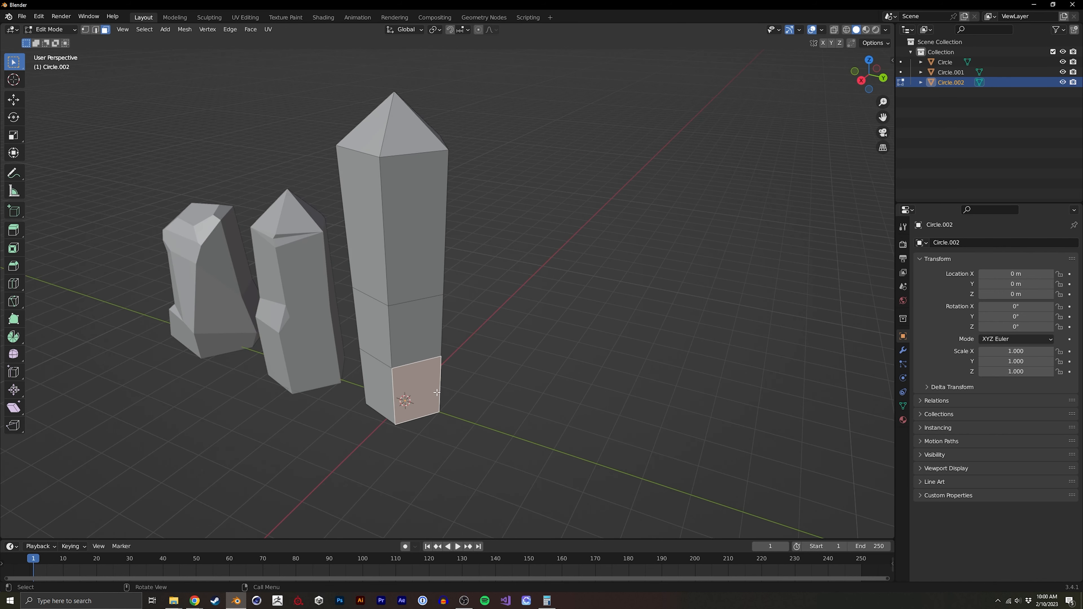
{"action": "key", "text": "e"}
{"action": "right_click", "coordinate": [479, 393]}
{"action": "key", "text": "s"}
{"action": "left_click", "coordinate": [480, 393]}
{"action": "mouse_move", "coordinate": [480, 393]}
{"action": "middle_mouse_down"}
{"action": "mouse_move", "coordinate": [465, 393]}
{"action": "mouse_move", "coordinate": [472, 407]}
{"action": "middle_mouse_up"}
{"action": "key", "text": "g"}
{"action": "key", "text": "z"}
{"action": "left_click", "coordinate": [458, 394]}
Move two edges of the extruded face near the column's base to make its shape irregular.
{"action": "key", "text": "2"}
{"action": "left_click", "coordinate": [398, 416]}
{"action": "key", "text": "g"}
{"action": "left_click", "coordinate": [378, 439]}
{"action": "middle_click_drag", "start_coordinate": [377, 439], "coordinate": [486, 363]}
{"action": "left_click", "coordinate": [400, 429]}
{"action": "key", "text": "g"}
{"action": "left_click", "coordinate": [381, 441]}
Bevel the upright corner edge between the two loops and move its outer edge about -0.3 m in X and -0.2 m in Y.
{"action": "left_click", "coordinate": [441, 369]}
{"action": "key", "text": "ctrl+b"}
{"action": "left_click", "coordinate": [454, 383]}
{"action": "left_click", "coordinate": [457, 359]}
{"action": "key", "text": "g"}
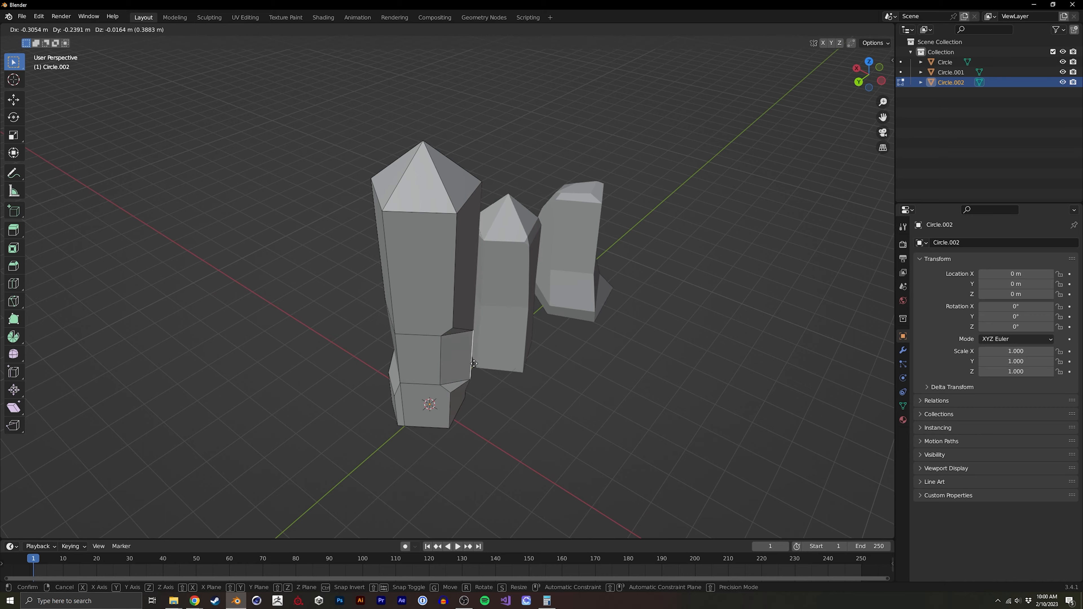
{"action": "left_click", "coordinate": [468, 358]}
Raise the vertex at the upper end of the bevelled corner on the column's lower section.
{"action": "key", "text": "1"}
{"action": "middle_click_drag", "start_coordinate": [451, 323], "coordinate": [373, 223]}
{"action": "left_click", "coordinate": [462, 327]}
{"action": "key", "text": "g"}
{"action": "left_click", "coordinate": [463, 287]}
Bevel one sloping edge of the tip and merge the bevel's upper vertices back into a single point.
{"action": "key", "text": "2"}
{"action": "left_click", "coordinate": [459, 264]}
{"action": "key", "text": "ctrl+b"}
{"action": "left_click", "coordinate": [465, 258]}
{"action": "key", "text": "1"}
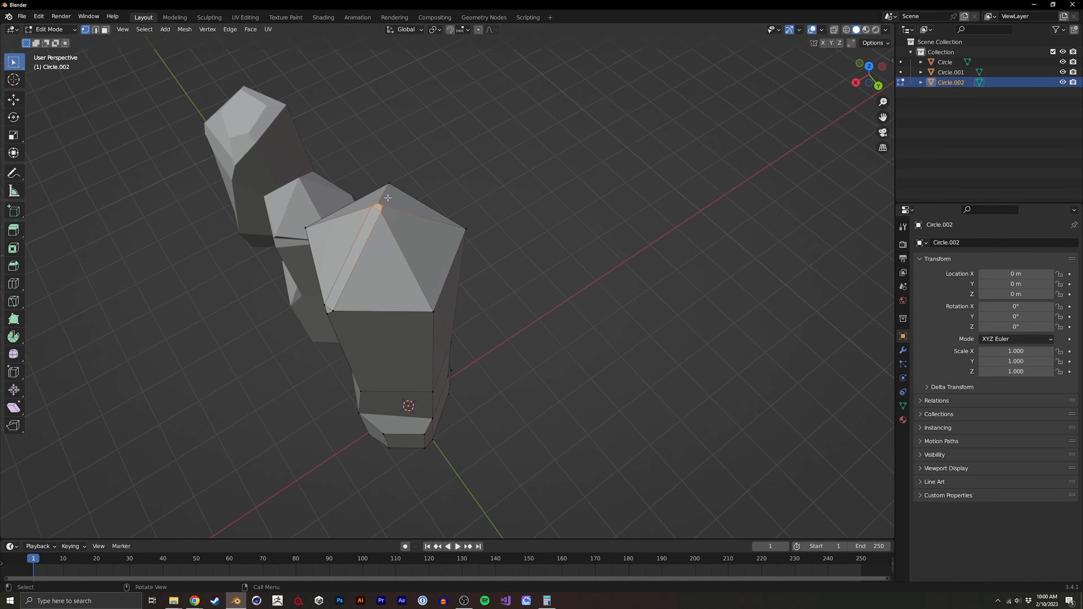
{"action": "key", "text": "m"}
{"action": "left_click", "coordinate": [387, 198]}
Bevel one rim edge where the pointed tip meets the column, about 0.21 m wide, and finish editing the crystal.
{"action": "middle_click_drag", "start_coordinate": [386, 199], "coordinate": [389, 256]}
{"action": "left_click", "coordinate": [390, 270]}
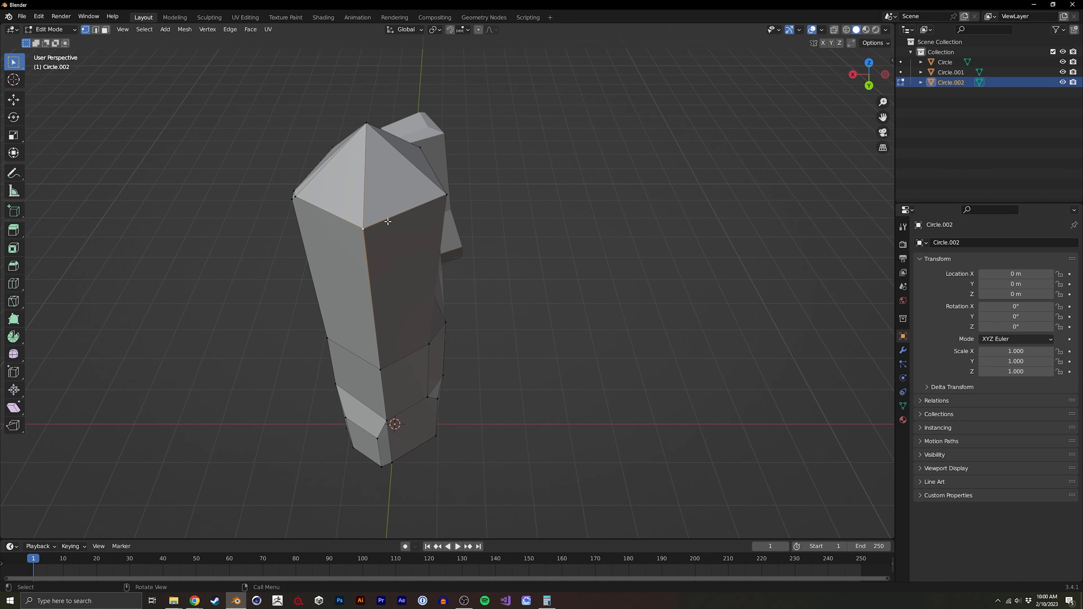
{"action": "left_click", "coordinate": [395, 215]}
{"action": "key", "text": "ctrl+b"}
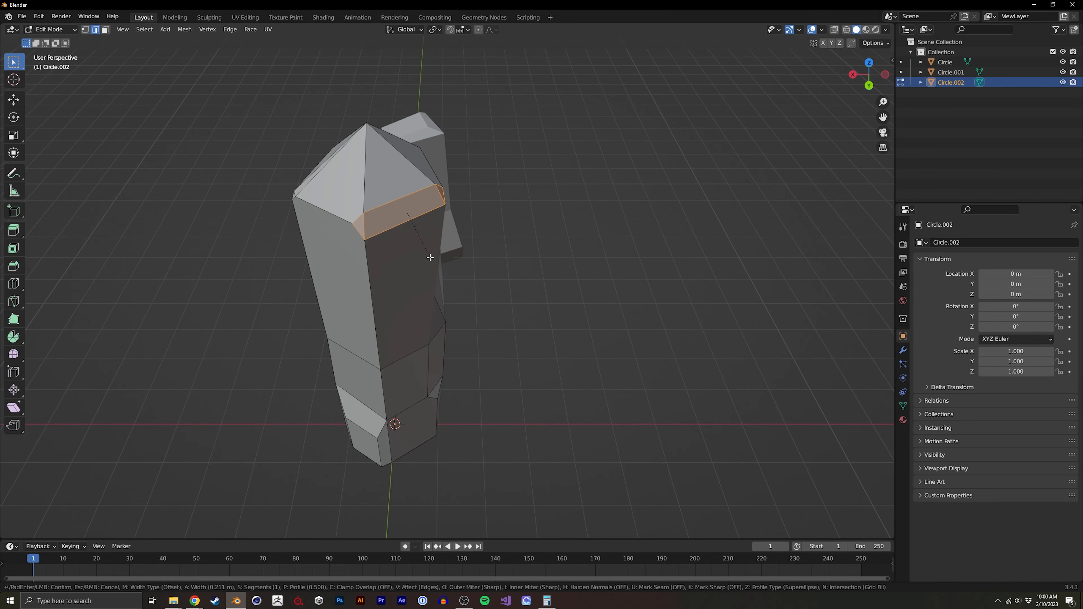
{"action": "left_click", "coordinate": [434, 264]}
{"action": "key", "text": "Tab"}
Move the tall third crystal about -10.2 m along Y to the far end of the row.
{"action": "middle_click_drag", "start_coordinate": [400, 241], "coordinate": [493, 252]}
{"action": "scroll", "coordinate": [493, 252], "scroll_direction": "down", "scroll_amount": 2}
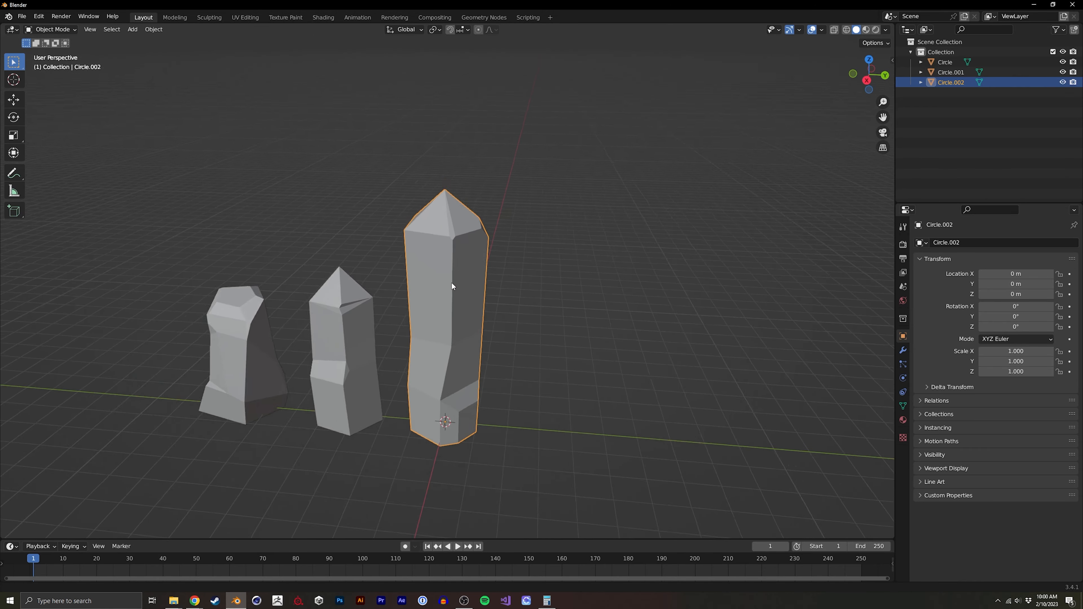
{"action": "middle_click_drag", "start_coordinate": [451, 283], "coordinate": [452, 258], "text": "shift"}
{"action": "middle_click_drag", "start_coordinate": [346, 341], "coordinate": [322, 335]}
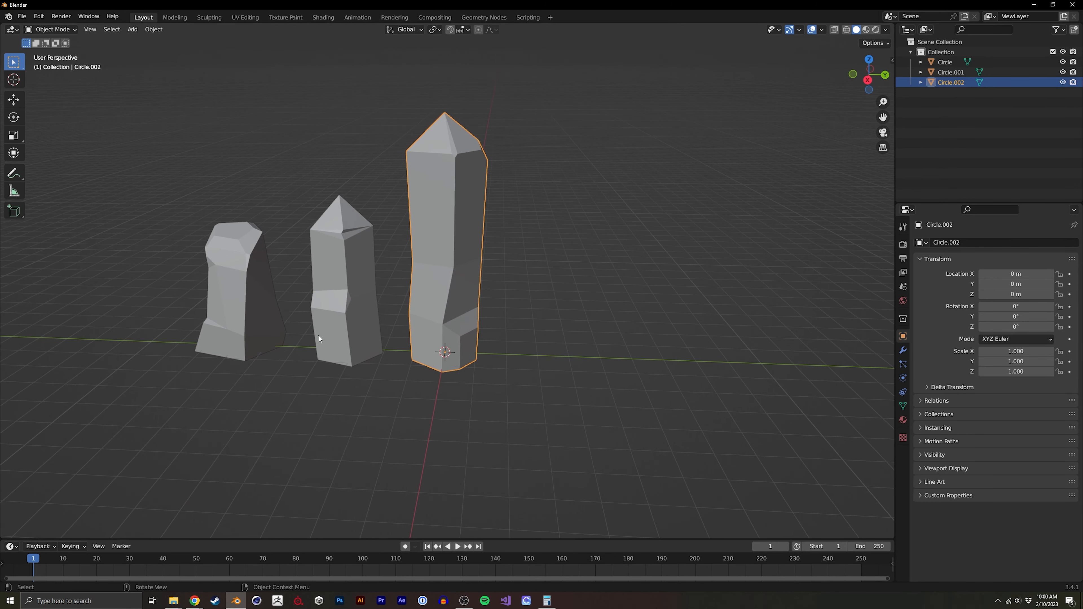
{"action": "key", "text": "g"}
{"action": "key", "text": "y"}
{"action": "left_click", "coordinate": [223, 347]}
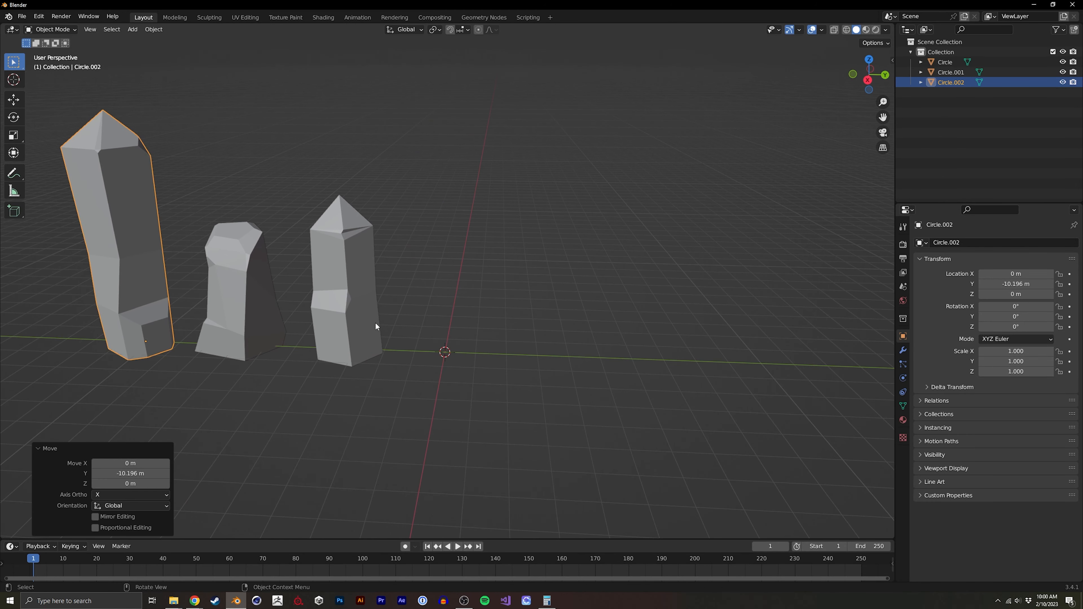
Add a five-sided circle with a 1 m radius at the origin and extrude it about 5.28 m upward.
{"action": "left_click", "coordinate": [423, 329]}
{"action": "key", "text": "shift+a"}
{"action": "mouse_move", "coordinate": [452, 329]}
{"action": "left_click", "coordinate": [495, 346]}
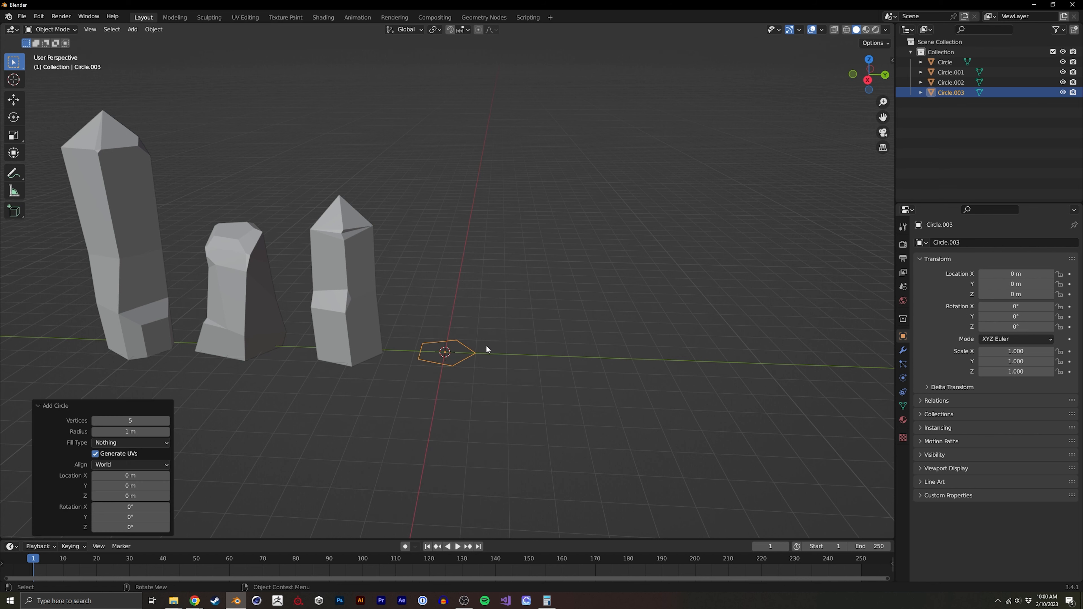
{"action": "key", "text": "Tab"}
{"action": "key", "text": "e"}
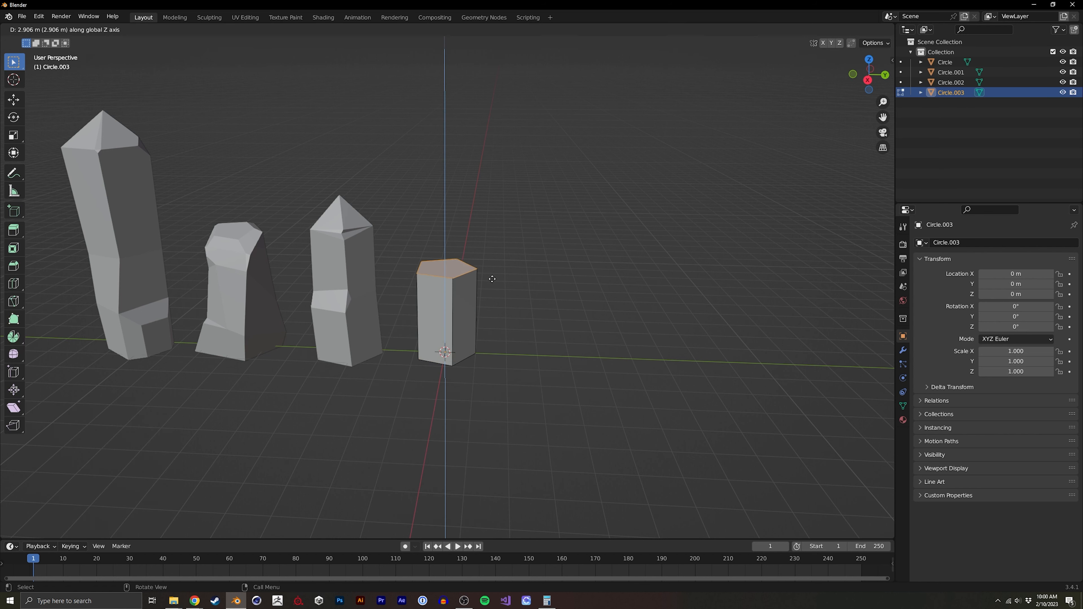
{"action": "left_click", "coordinate": [501, 208]}
Extrude the new column's top about 1 m upward and merge the top vertices at centre.
{"action": "scroll", "coordinate": [486, 242], "scroll_direction": "up", "scroll_amount": 5}
{"action": "key", "text": "e"}
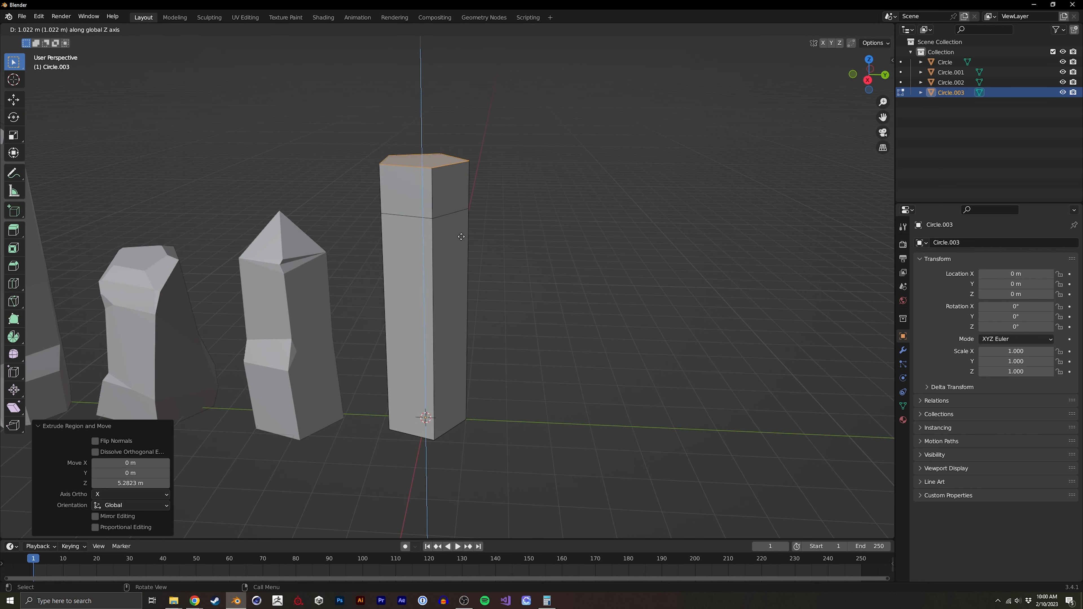
{"action": "left_click", "coordinate": [473, 236]}
{"action": "key", "text": "alt+m"}
{"action": "left_click", "coordinate": [474, 234]}
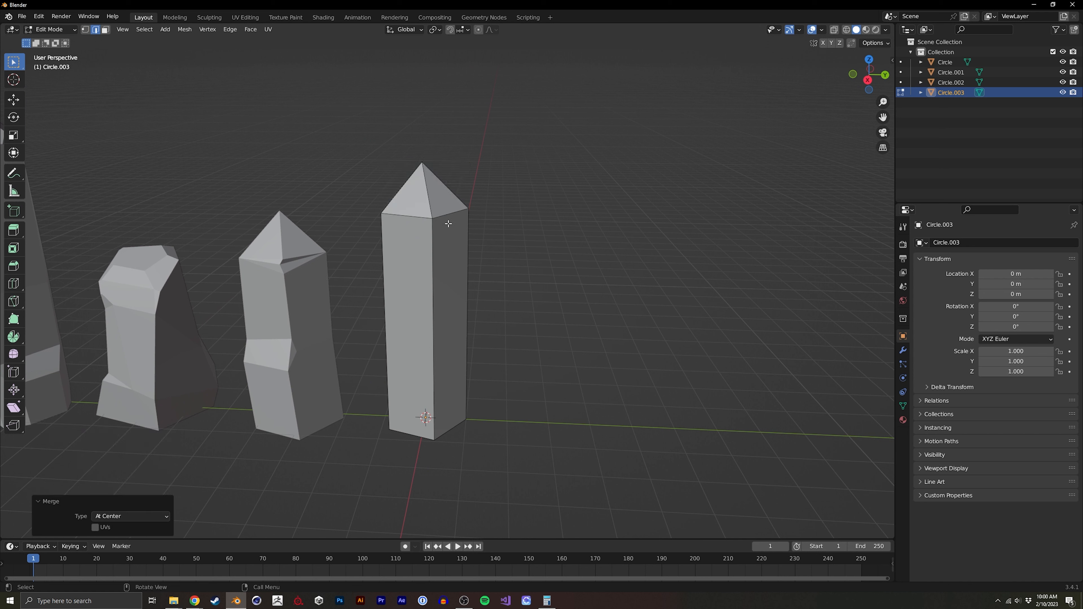
Raise the new crystal's tip vertex about 0.82 m along Z.
{"action": "key", "text": "1"}
{"action": "key", "text": "g"}
{"action": "key", "text": "z"}
{"action": "left_click", "coordinate": [478, 225]}
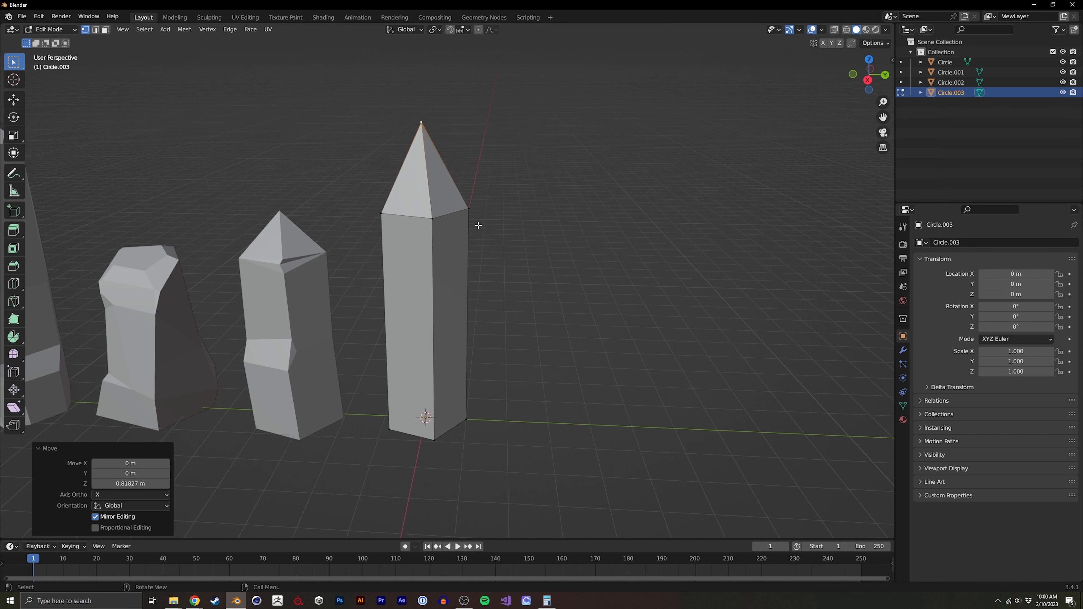
Scale the base edge loop of the new crystal up to about 1.22.
{"action": "left_click", "coordinate": [436, 439], "text": "alt"}
{"action": "key", "text": "s"}
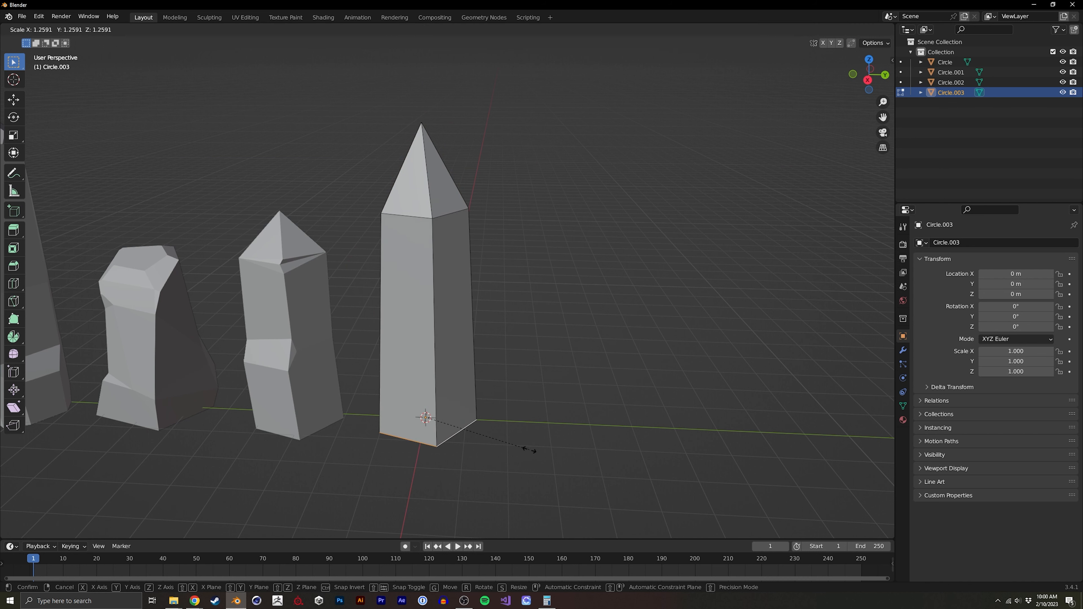
{"action": "left_click", "coordinate": [527, 448]}
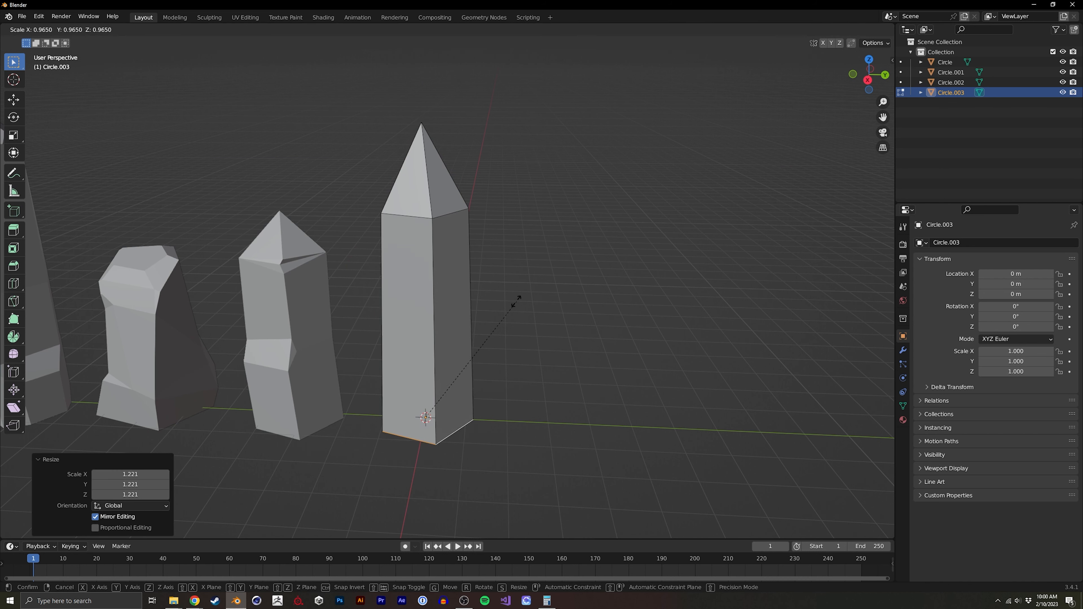
Make the whole crystal slimmer by scaling all its geometry down in X and Y only.
{"action": "key", "text": "Tab"}
{"action": "key", "text": "Tab"}
{"action": "key", "text": "a"}
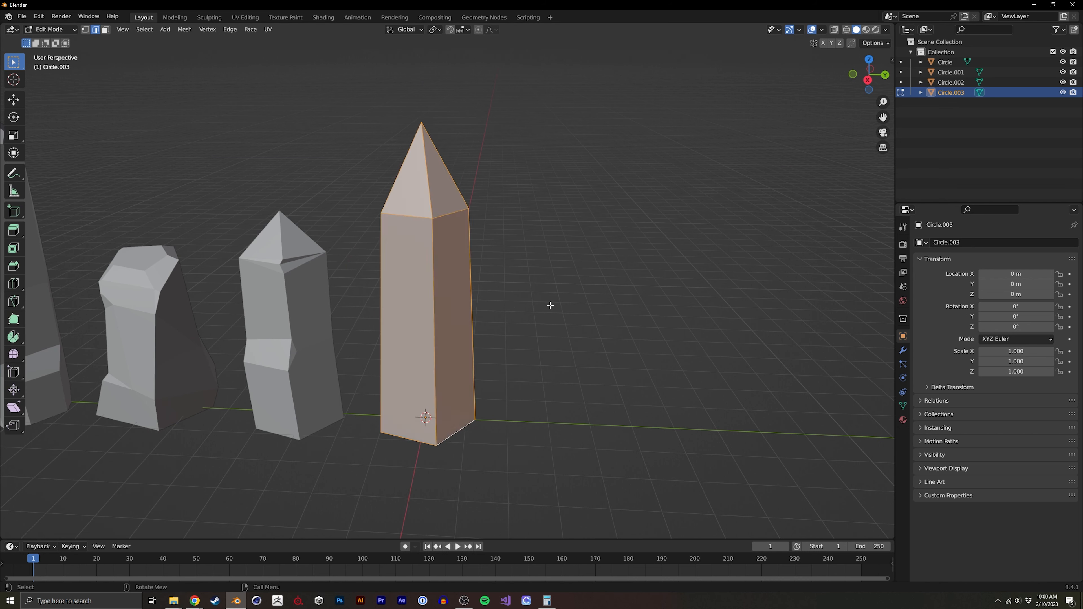
{"action": "key", "text": "s"}
{"action": "key", "text": "shift+z"}
{"action": "left_click", "coordinate": [519, 315]}
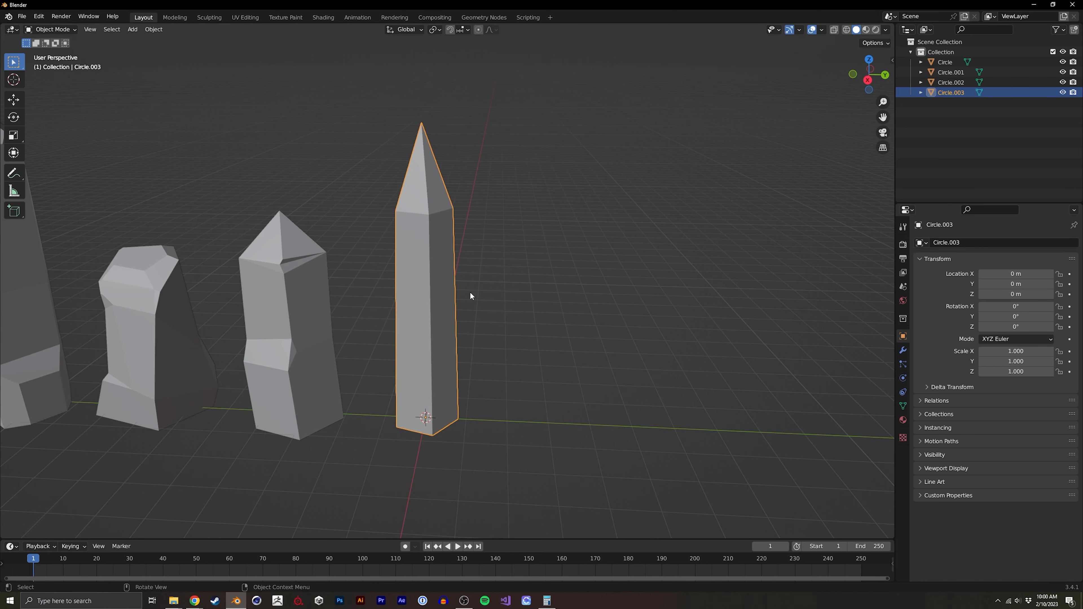
Add an edge loop just below the tip and another near the base, slid by a factor of about 0.63.
{"action": "middle_click_drag", "start_coordinate": [470, 291], "coordinate": [401, 307]}
{"action": "key", "text": "ctrl+r"}
{"action": "left_click", "coordinate": [415, 300]}
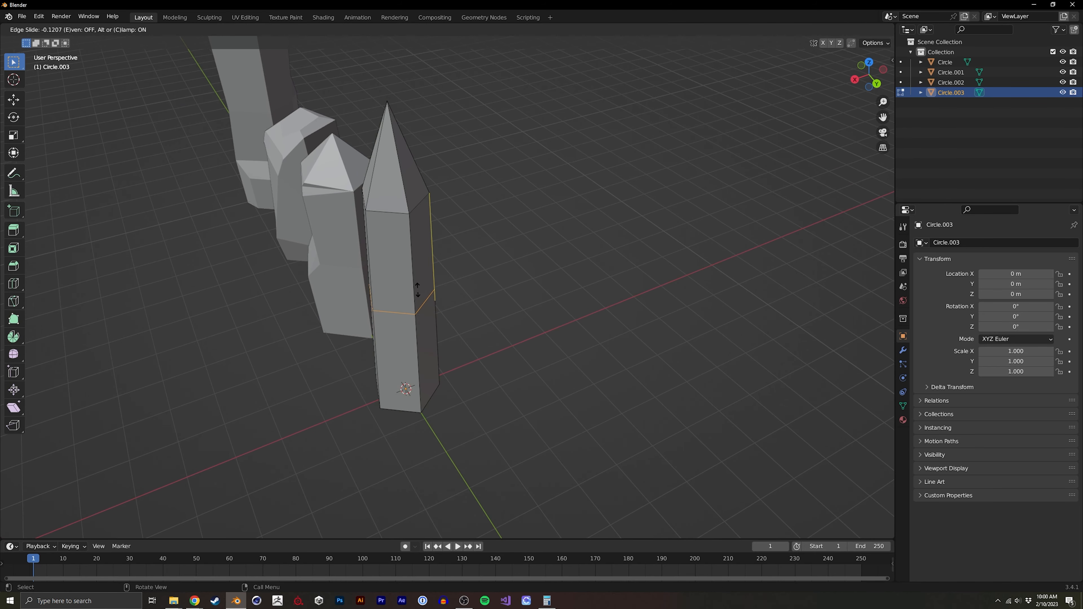
{"action": "left_click", "coordinate": [412, 219]}
{"action": "key", "text": "ctrl+r"}
{"action": "left_click", "coordinate": [415, 303]}
{"action": "left_click", "coordinate": [413, 384]}
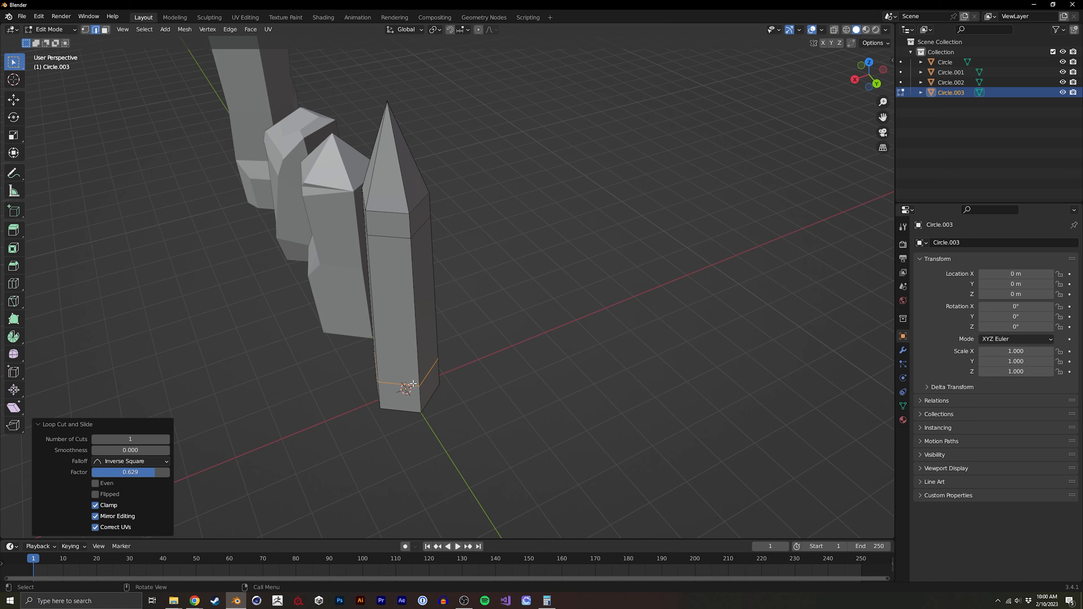
Add two more edge loops across the middle of the tall crystal, sliding the lower one by a factor of about 0.24.
{"action": "left_click", "coordinate": [415, 340]}
{"action": "left_click", "coordinate": [417, 356]}
{"action": "middle_click_drag", "start_coordinate": [431, 346], "coordinate": [488, 325]}
{"action": "key", "text": "ctrl+r"}
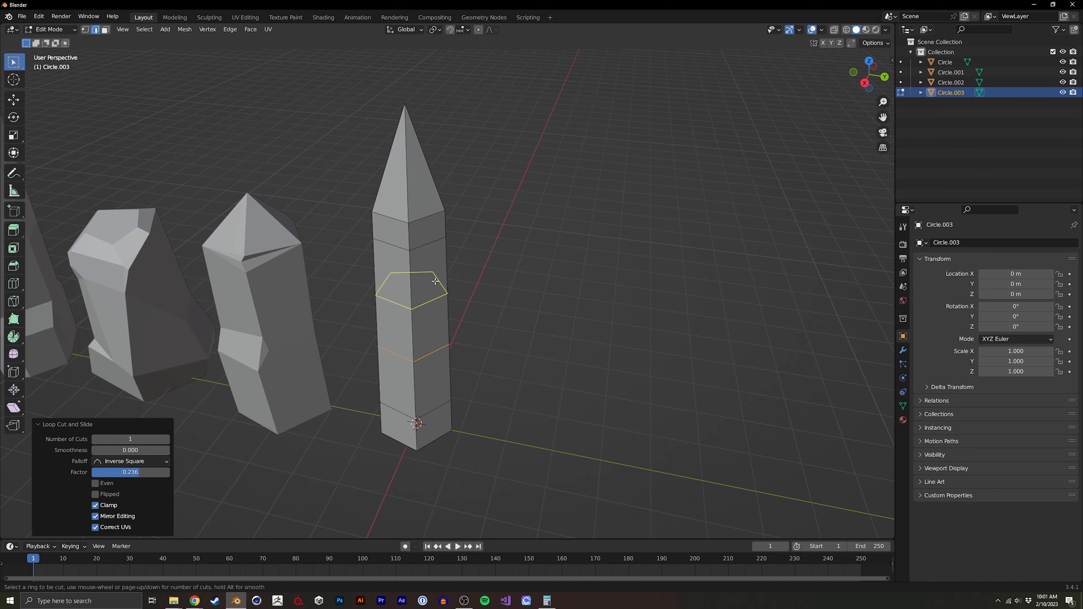
{"action": "middle_click_drag", "start_coordinate": [399, 348], "coordinate": [401, 335]}
Extrude two stacked side faces below the upper middle edge loop and scale the extruded faces.
{"action": "key", "text": "3"}
{"action": "left_click", "coordinate": [400, 336]}
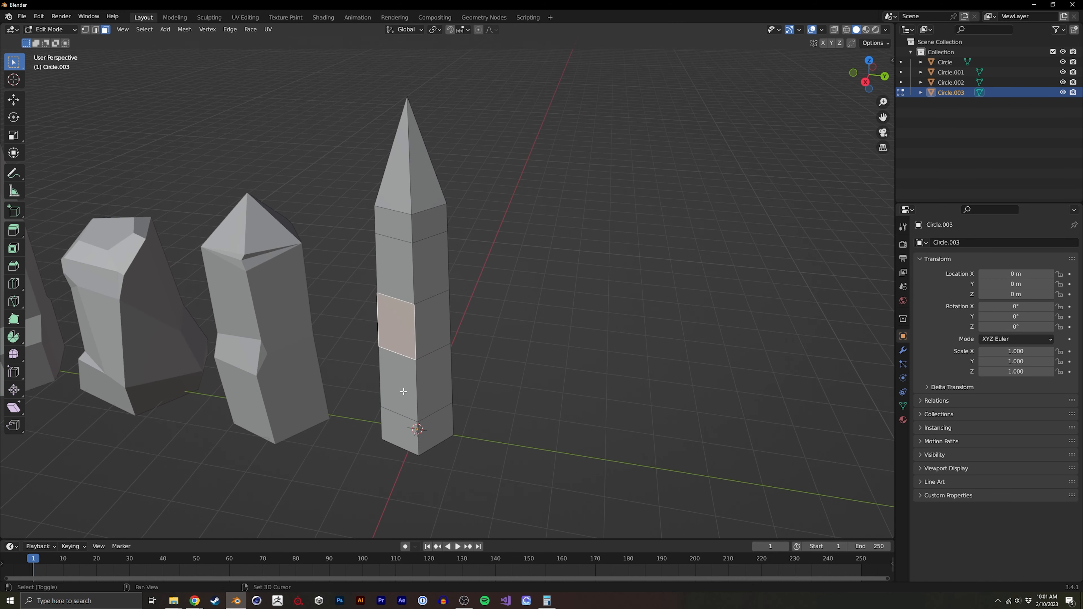
{"action": "left_click", "coordinate": [401, 391], "text": "shift"}
{"action": "key", "text": "e"}
{"action": "left_click", "coordinate": [487, 402]}
{"action": "key", "text": "s"}
{"action": "left_click", "coordinate": [434, 389]}
Move the extruded side faces and one of their edges to make the block irregular.
{"action": "middle_click_drag", "start_coordinate": [433, 390], "coordinate": [473, 398]}
{"action": "key", "text": "g"}
{"action": "left_click", "coordinate": [470, 375]}
{"action": "key", "text": "2"}
{"action": "key", "text": "g"}
{"action": "left_click", "coordinate": [444, 395]}
Slide an edge beside the extruded area along its neighbouring edges in two passes.
{"action": "middle_click_drag", "start_coordinate": [444, 395], "coordinate": [387, 276]}
{"action": "left_click", "coordinate": [369, 295]}
{"action": "key", "text": "g"}
{"action": "key", "text": "g"}
{"action": "left_click", "coordinate": [366, 295]}
{"action": "key", "text": "g"}
{"action": "key", "text": "g"}
{"action": "left_click", "coordinate": [370, 280]}
Move two more edges around the extruded side faces to skew the crystal's lower body.
{"action": "key", "text": "2"}
{"action": "left_click", "coordinate": [390, 371]}
{"action": "key", "text": "g"}
{"action": "mouse_move", "coordinate": [390, 370]}
{"action": "middle_mouse_down"}
{"action": "mouse_move", "coordinate": [354, 389]}
{"action": "mouse_move", "coordinate": [390, 369]}
{"action": "middle_mouse_up"}
{"action": "left_click", "coordinate": [347, 411]}
{"action": "left_click", "coordinate": [386, 407]}
{"action": "key", "text": "g"}
{"action": "left_click", "coordinate": [370, 422]}
Knife-cut new edges across the side faces just under the pointed top and at mid-height.
{"action": "middle_click_drag", "start_coordinate": [370, 422], "coordinate": [455, 258]}
{"action": "left_click", "coordinate": [456, 287]}
{"action": "key", "text": "k"}
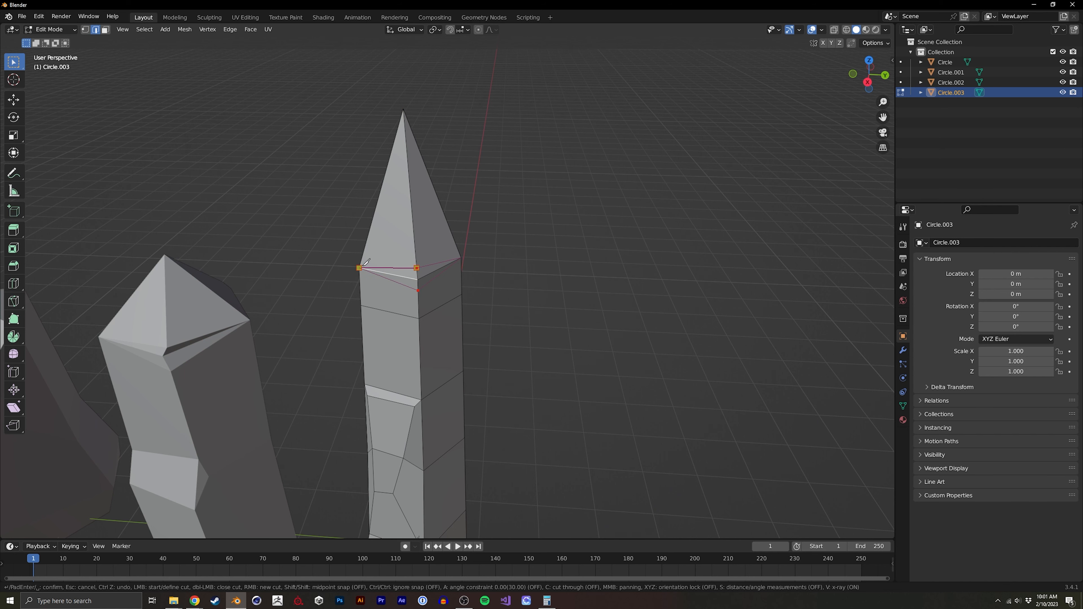
{"action": "middle_click_drag", "start_coordinate": [366, 261], "coordinate": [315, 348]}
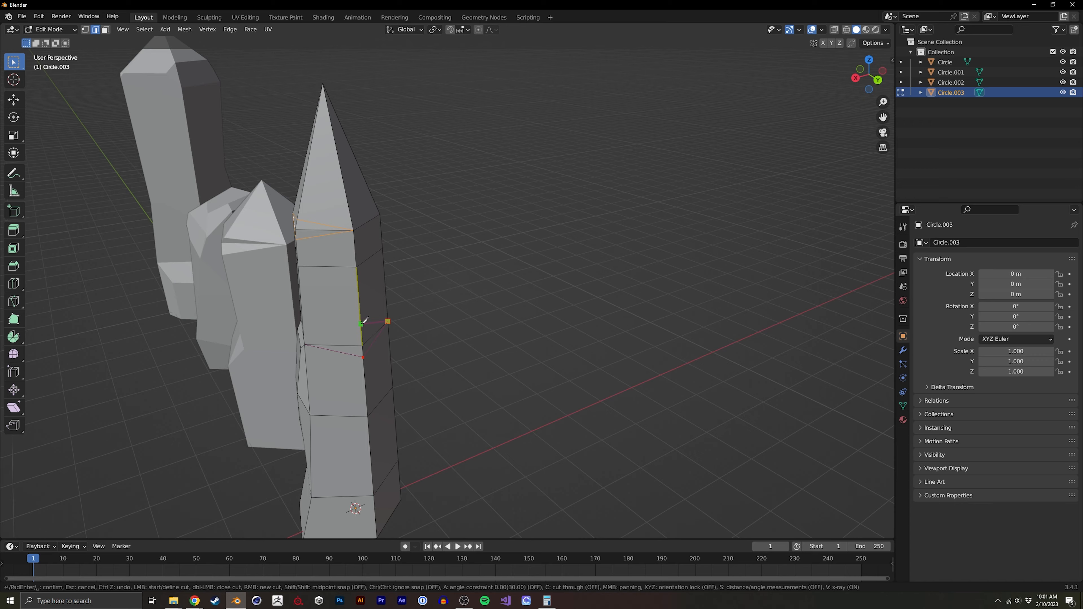
{"action": "left_click", "coordinate": [304, 345]}
{"action": "key", "text": "Return"}
Knife-cut another edge across two faces on the opposite side, along the lower middle loop.
{"action": "middle_click_drag", "start_coordinate": [305, 345], "coordinate": [187, 359]}
{"action": "middle_click_drag", "start_coordinate": [460, 299], "coordinate": [401, 326]}
{"action": "key", "text": "k"}
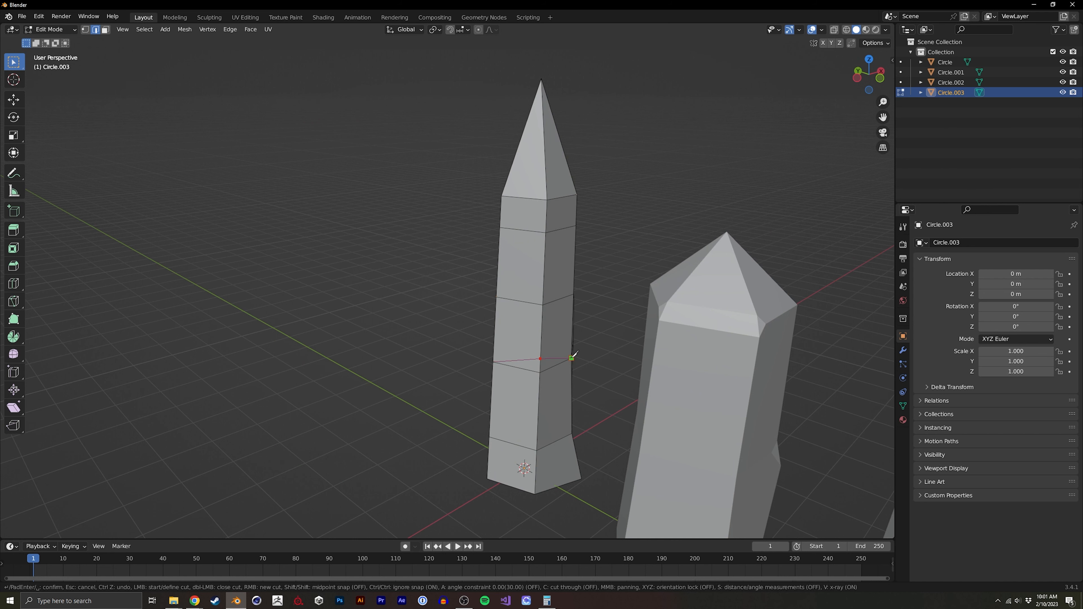
{"action": "key", "text": "ctrl"}
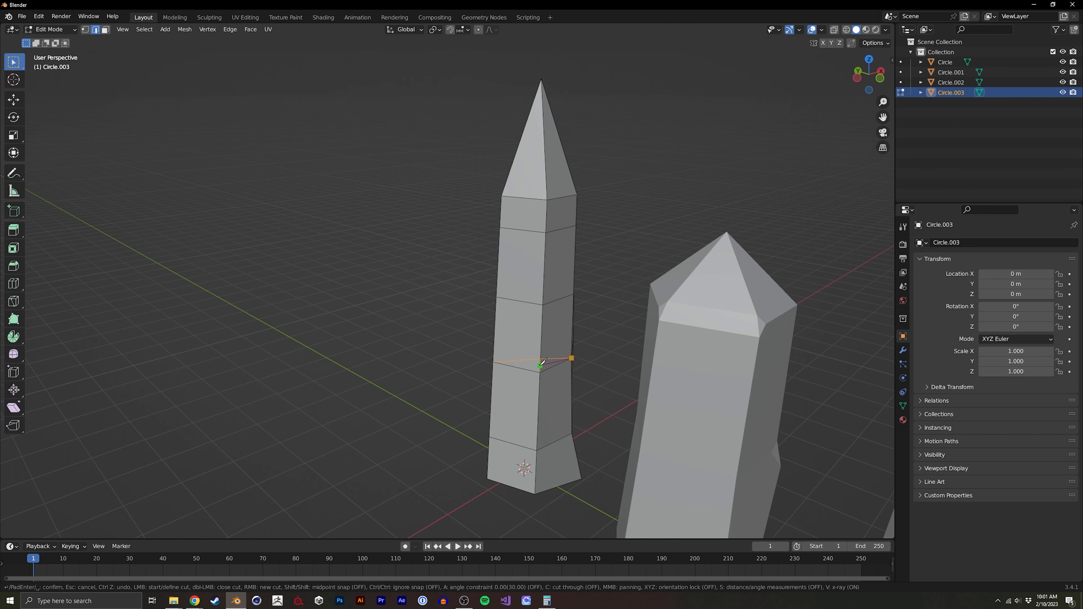
{"action": "key", "text": "Return"}
Move vertices at the knife cuts on the crystal's body to form irregular notches.
{"action": "middle_click_drag", "start_coordinate": [559, 375], "coordinate": [595, 375]}
{"action": "key", "text": "1"}
{"action": "left_click", "coordinate": [518, 347]}
{"action": "middle_click_drag", "start_coordinate": [521, 349], "coordinate": [561, 351]}
{"action": "key", "text": "g"}
{"action": "left_click", "coordinate": [565, 354]}
{"action": "left_click", "coordinate": [351, 293]}
{"action": "middle_click_drag", "start_coordinate": [332, 304], "coordinate": [255, 320]}
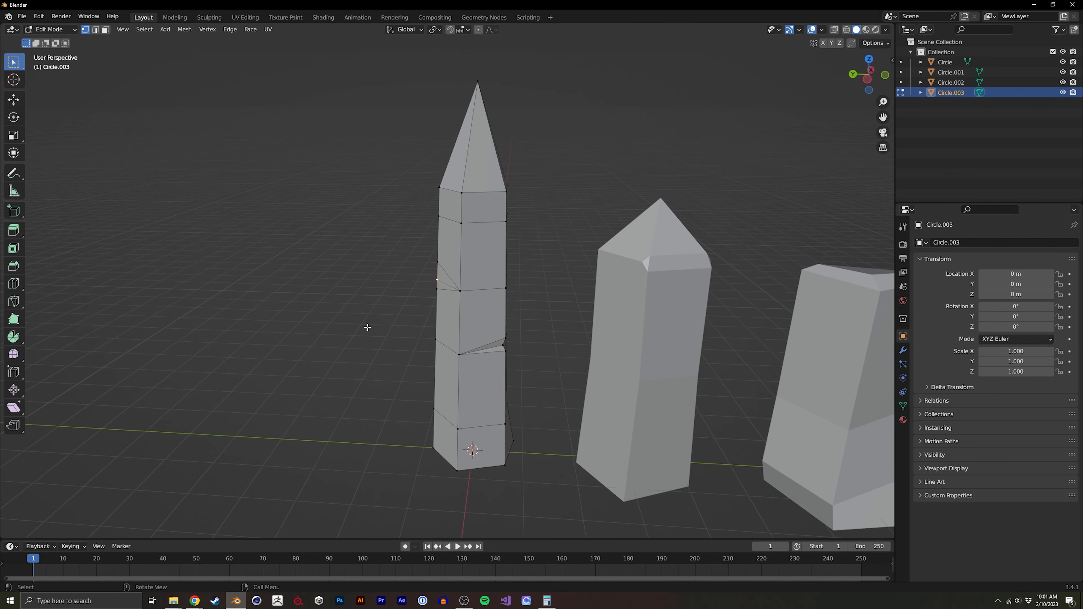
{"action": "key", "text": "g"}
{"action": "left_click", "coordinate": [510, 339]}
Move a knife-cut vertex just under the crystal's pointed top to open a small chip.
{"action": "middle_click_drag", "start_coordinate": [469, 237], "coordinate": [514, 318], "text": "shift"}
{"action": "middle_click_drag", "start_coordinate": [341, 298], "coordinate": [398, 283], "text": "shift"}
{"action": "left_click", "coordinate": [428, 290]}
{"action": "key", "text": "g"}
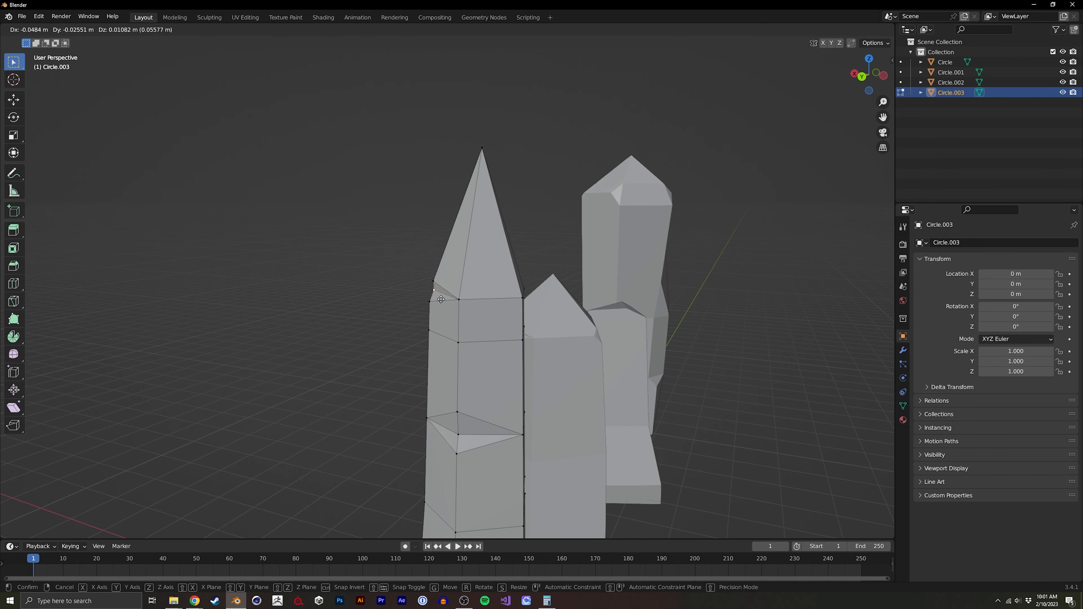
{"action": "left_click", "coordinate": [446, 300]}
Move a corner vertex at the base of the point about 0.05 m in X, 0.22 m in Y and 0.31 m in Z.
{"action": "key", "text": "Tab"}
{"action": "middle_click_drag", "start_coordinate": [446, 300], "coordinate": [503, 383]}
{"action": "key", "text": "Tab"}
{"action": "middle_click_drag", "start_coordinate": [431, 276], "coordinate": [470, 298]}
{"action": "left_click", "coordinate": [488, 324]}
{"action": "key", "text": "g"}
{"action": "left_click", "coordinate": [465, 291]}
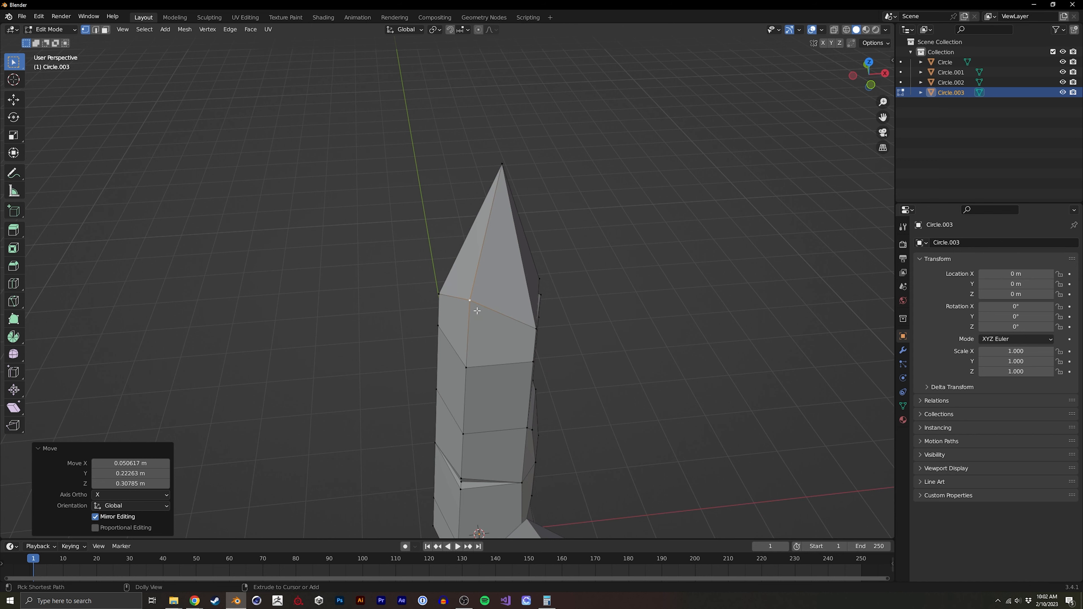
Vertex-bevel the moved corner at the base of the point with a width of about 0.35 m.
{"action": "key", "text": "ctrl+shift+b"}
{"action": "left_click", "coordinate": [500, 330]}
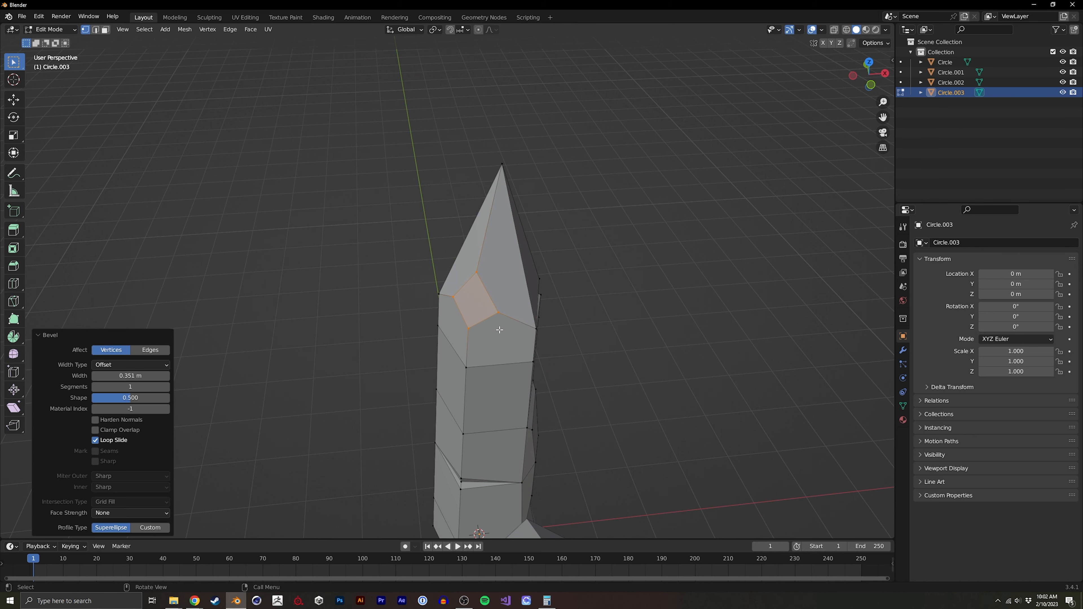
{"action": "middle_click_drag", "start_coordinate": [499, 330], "coordinate": [384, 305]}
{"action": "scroll", "coordinate": [396, 319], "scroll_direction": "down", "scroll_amount": 2}
Return to Object Mode and move the finished crystal about -13.23 m along Y to the end of the row.
{"action": "key", "text": "Tab"}
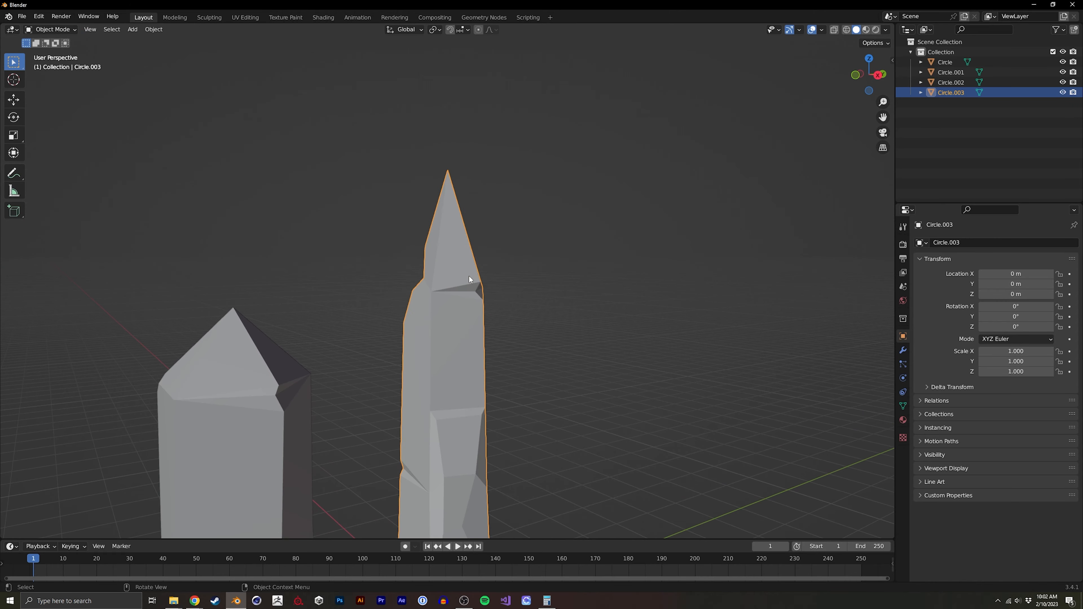
{"action": "scroll", "coordinate": [452, 269], "scroll_direction": "down", "scroll_amount": 4}
{"action": "middle_click_drag", "start_coordinate": [435, 261], "coordinate": [413, 368]}
{"action": "key", "text": "g"}
{"action": "key", "text": "y"}
{"action": "left_click", "coordinate": [54, 382]}
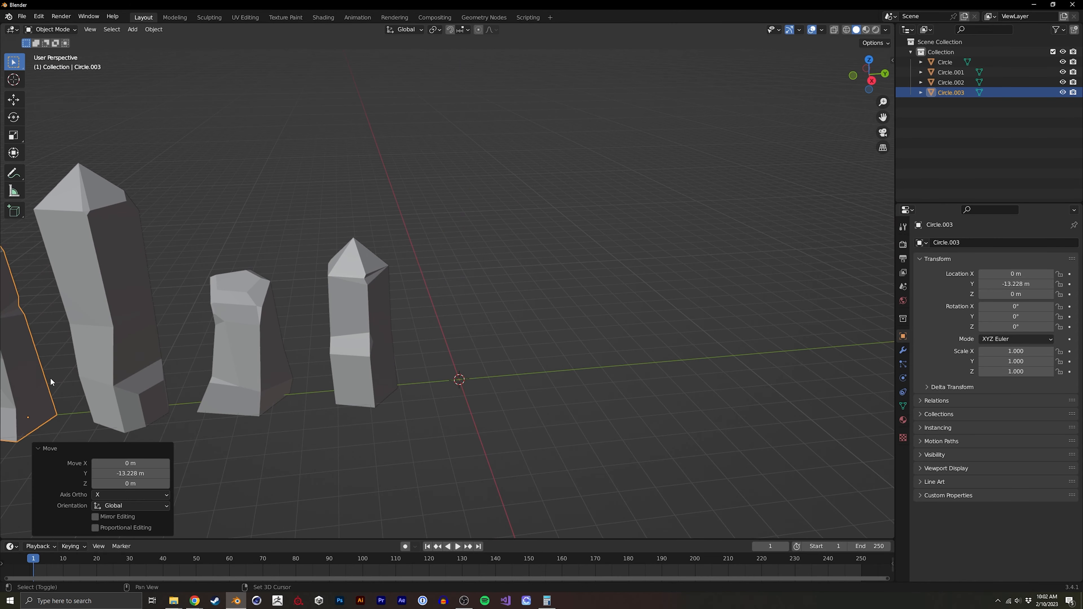
Add a mesh circle with 6 vertices and 1 m radius at the origin and fill it with a face.
{"action": "middle_click_drag", "start_coordinate": [245, 327], "coordinate": [231, 329], "text": "shift"}
{"action": "key", "text": "shift+a"}
{"action": "mouse_move", "coordinate": [407, 340]}
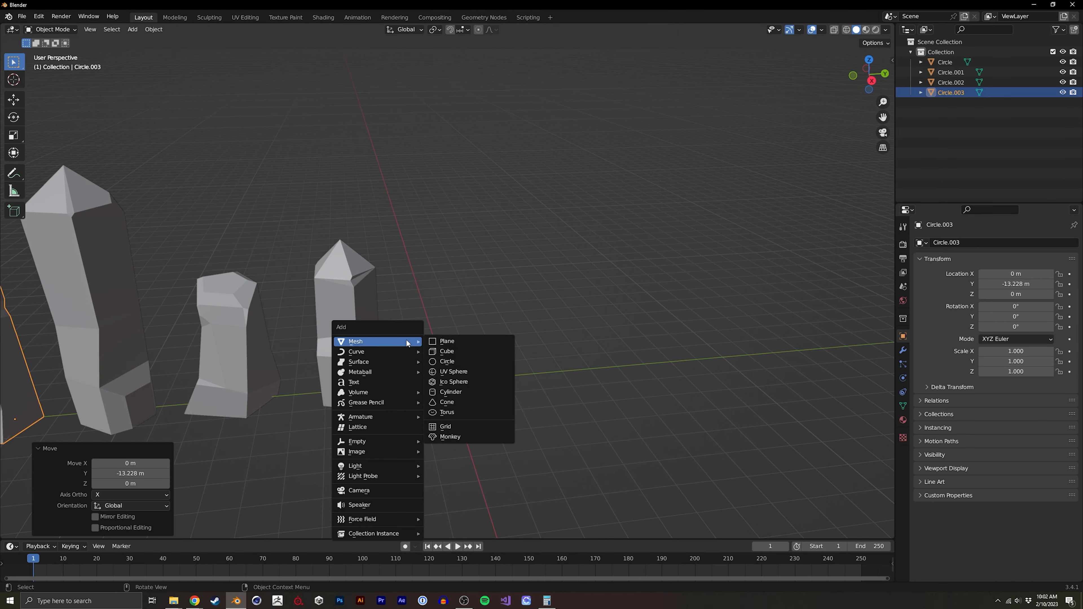
{"action": "left_click", "coordinate": [444, 362]}
{"action": "scroll", "coordinate": [442, 357], "scroll_direction": "up", "scroll_amount": 3}
{"action": "middle_click_drag", "start_coordinate": [442, 359], "coordinate": [394, 398]}
{"action": "scroll", "coordinate": [386, 377], "scroll_direction": "down", "scroll_amount": 1}
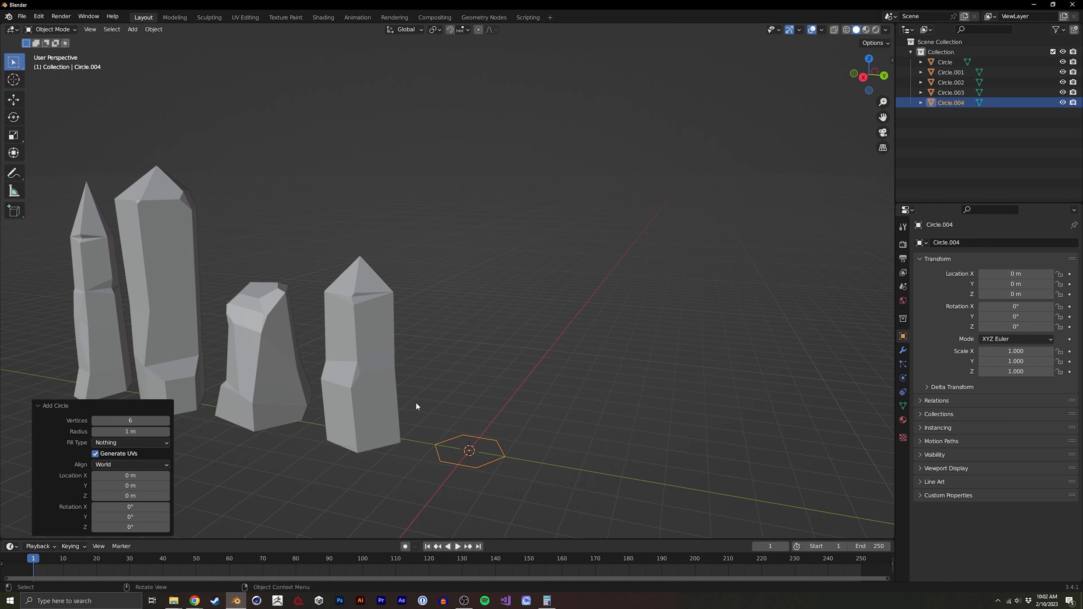
{"action": "key", "text": "Tab"}
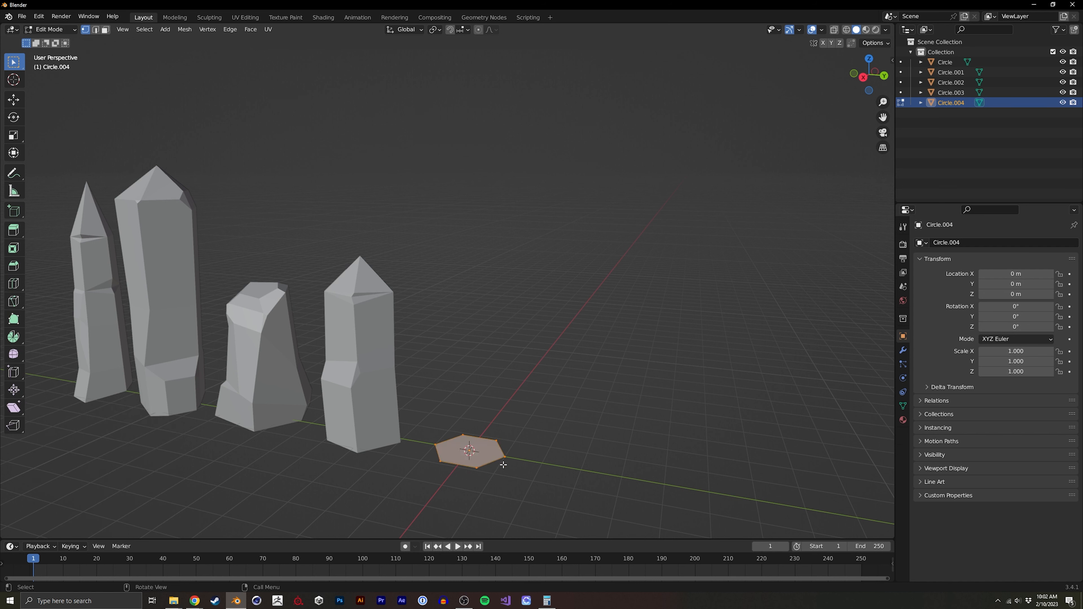
Extrude the hexagon up into a tall column, then extrude its top in place scaled to about 0.62.
{"action": "key", "text": "e"}
{"action": "left_click", "coordinate": [552, 261]}
{"action": "key", "text": "e"}
{"action": "key", "text": "s"}
{"action": "left_click", "coordinate": [533, 240]}
Raise the column's smaller top face slightly along Z to form a sloped cap.
{"action": "key", "text": "e"}
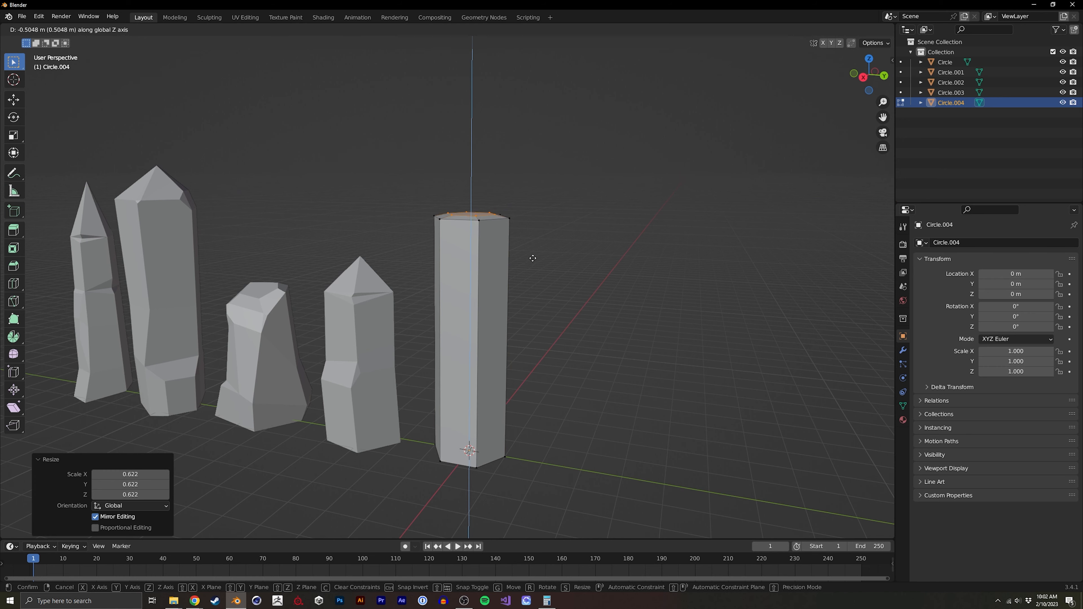
{"action": "left_click", "coordinate": [533, 252]}
{"action": "middle_click_drag", "start_coordinate": [475, 233], "coordinate": [461, 268]}
{"action": "key", "text": "Tab"}
{"action": "key", "text": "Tab"}
Add an edge loop in the column's upper part, slid by a factor of about -0.61, and scale it to about 0.94.
{"action": "key", "text": "ctrl+r"}
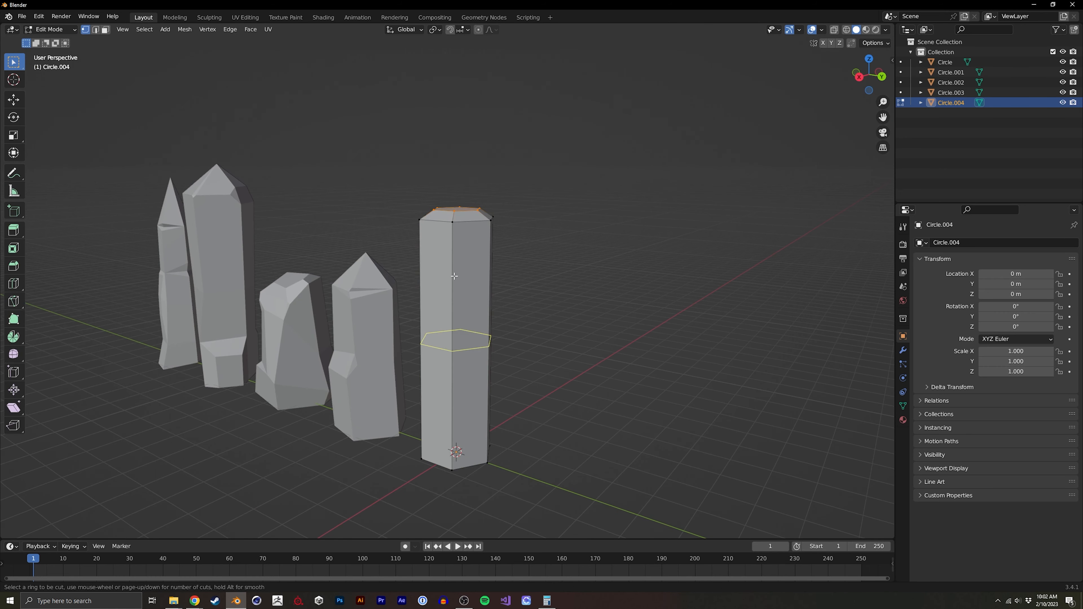
{"action": "left_click", "coordinate": [461, 273]}
{"action": "left_click", "coordinate": [507, 223]}
{"action": "key", "text": "s"}
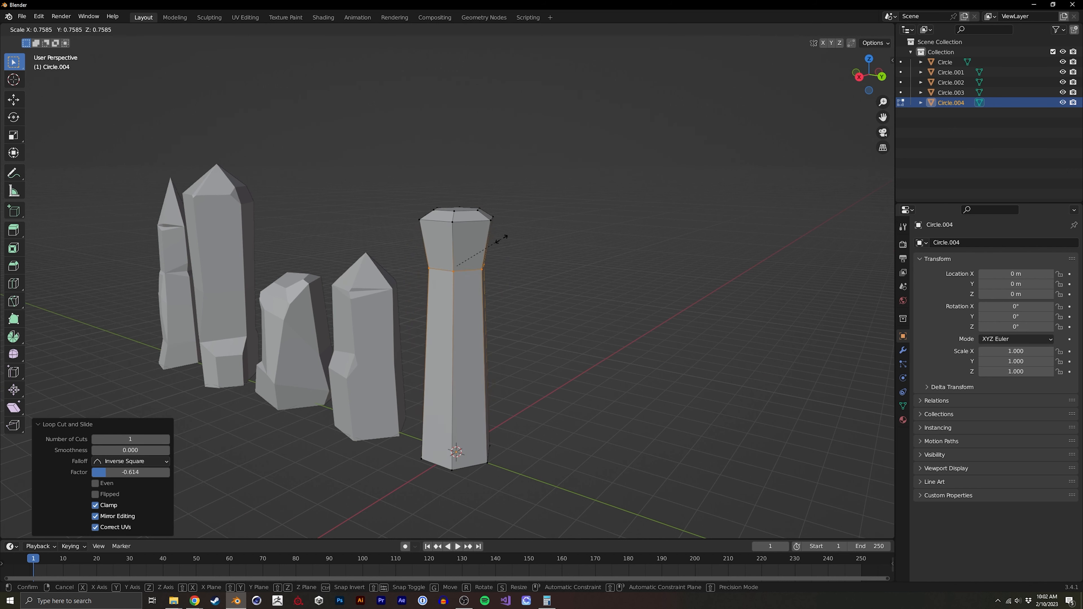
{"action": "left_click", "coordinate": [518, 245]}
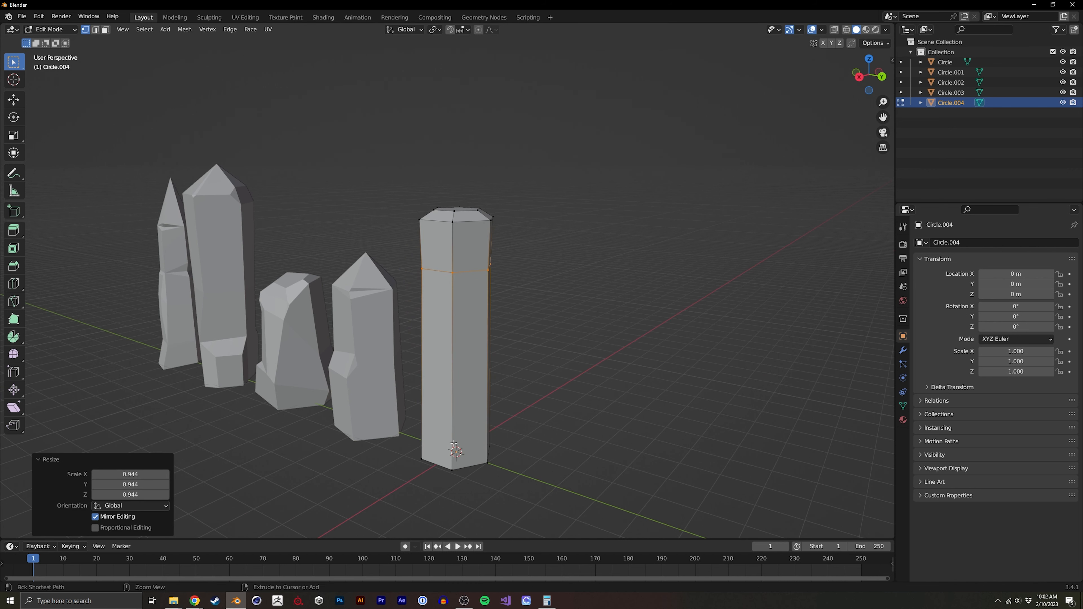
Scale the edge loop at the column's base.
{"action": "left_click", "coordinate": [457, 466], "text": "alt"}
{"action": "key", "text": "s"}
{"action": "left_click", "coordinate": [580, 440]}
Bevel one outer rim edge of the column's cap with a width of about 0.13 m.
{"action": "middle_click_drag", "start_coordinate": [579, 439], "coordinate": [465, 316]}
{"action": "scroll", "coordinate": [463, 307], "scroll_direction": "up", "scroll_amount": 1}
{"action": "left_click", "coordinate": [460, 294]}
{"action": "key", "text": "ctrl+b"}
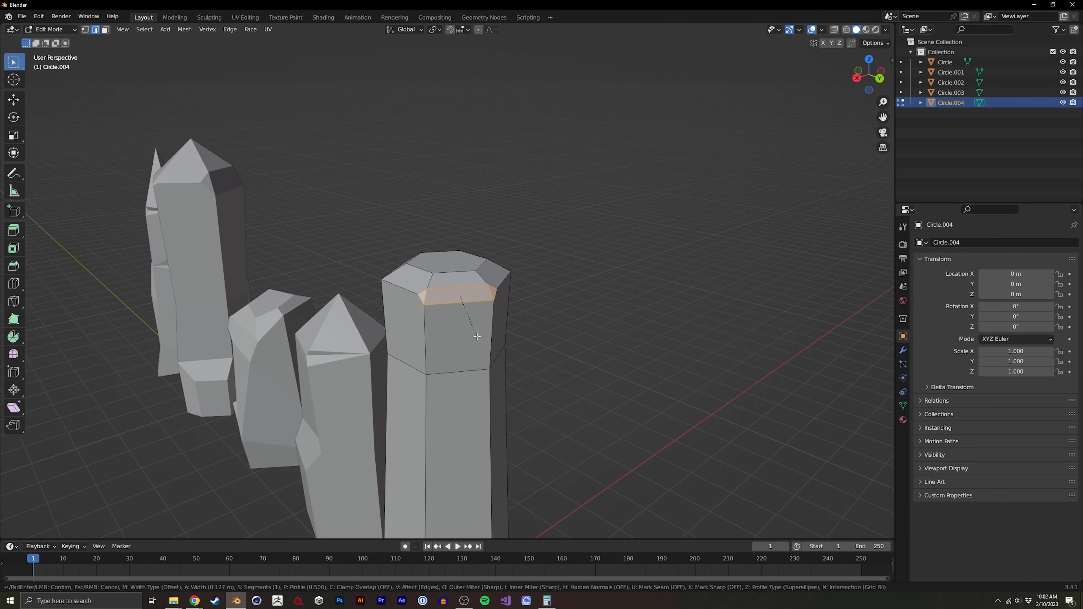
{"action": "left_click", "coordinate": [477, 336]}
Raise a rear edge of the cap about 0.14 m in Z and shift an outer rim edge about -0.06 m in X.
{"action": "left_click", "coordinate": [466, 255]}
{"action": "key", "text": "g"}
{"action": "left_click", "coordinate": [510, 268]}
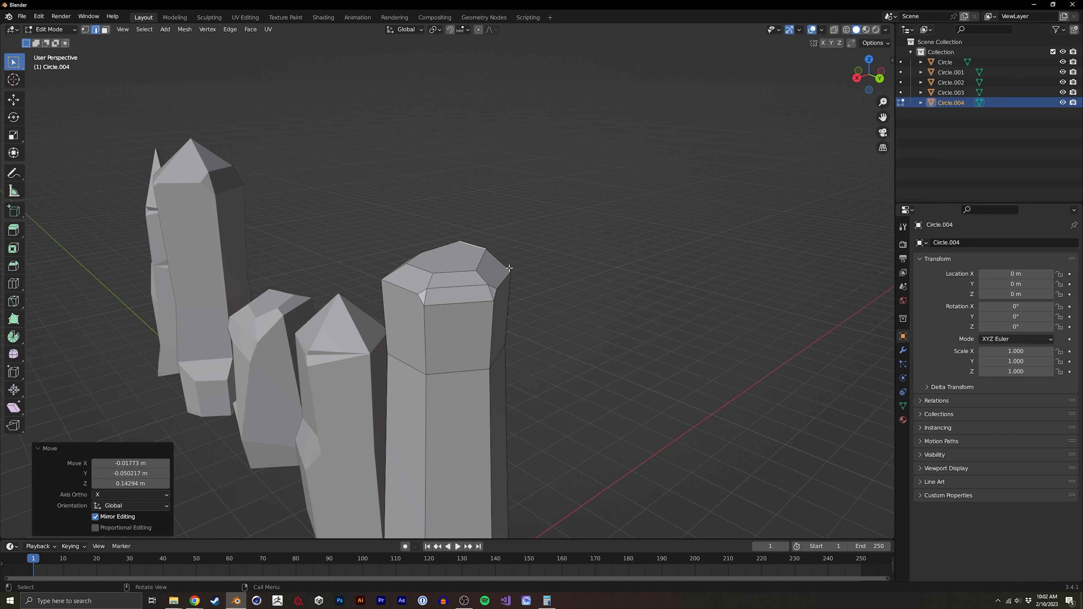
{"action": "left_click", "coordinate": [406, 289]}
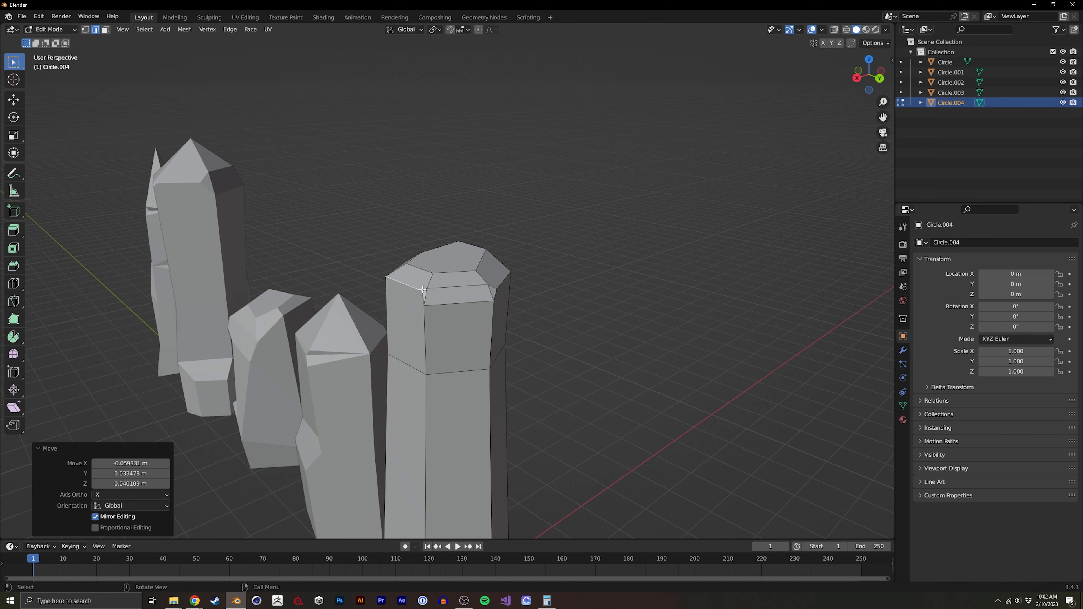
Bevel the shifted outer rim edge of the cap with a width of about 0.12 m.
{"action": "middle_click_drag", "start_coordinate": [415, 294], "coordinate": [469, 329]}
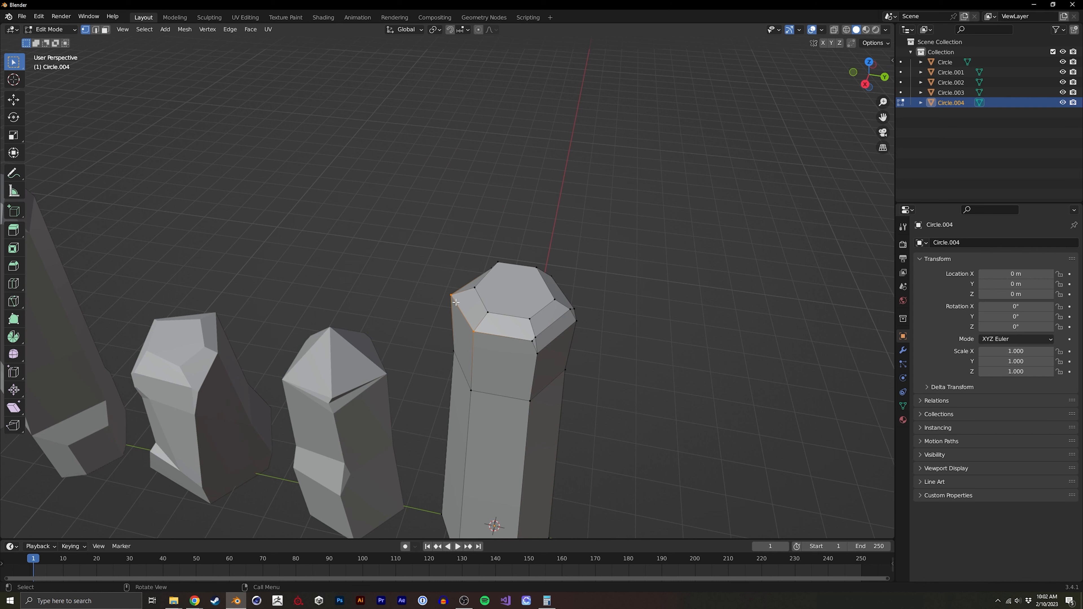
{"action": "key", "text": "ctrl+b"}
{"action": "left_click", "coordinate": [507, 337]}
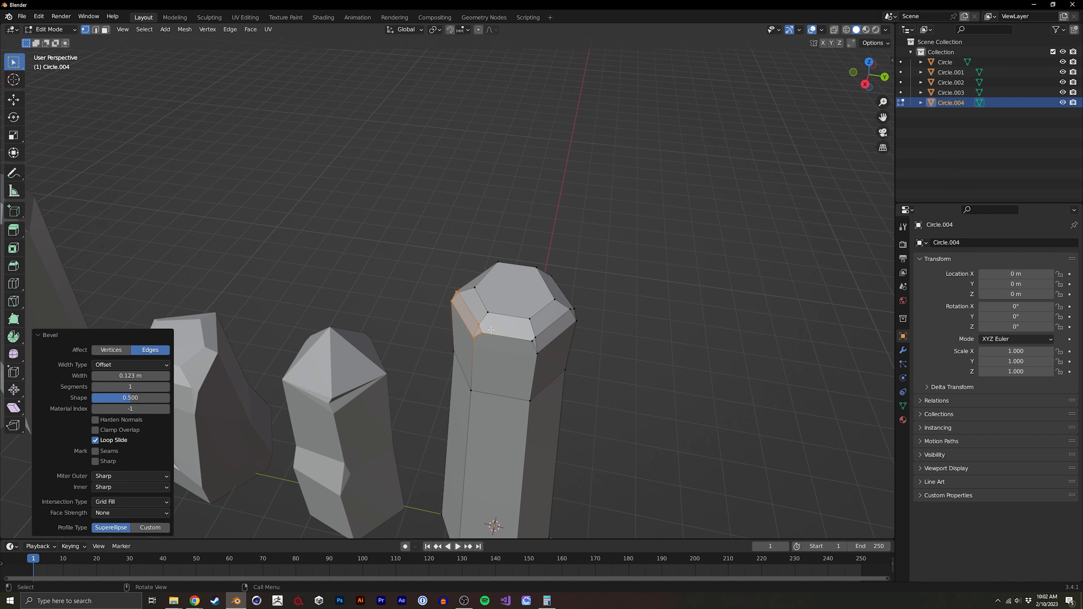
Slide a corner vertex of the beveled rim along its edge by a factor of about 0.60.
{"action": "left_click", "coordinate": [483, 324]}
{"action": "key", "text": "shift+v"}
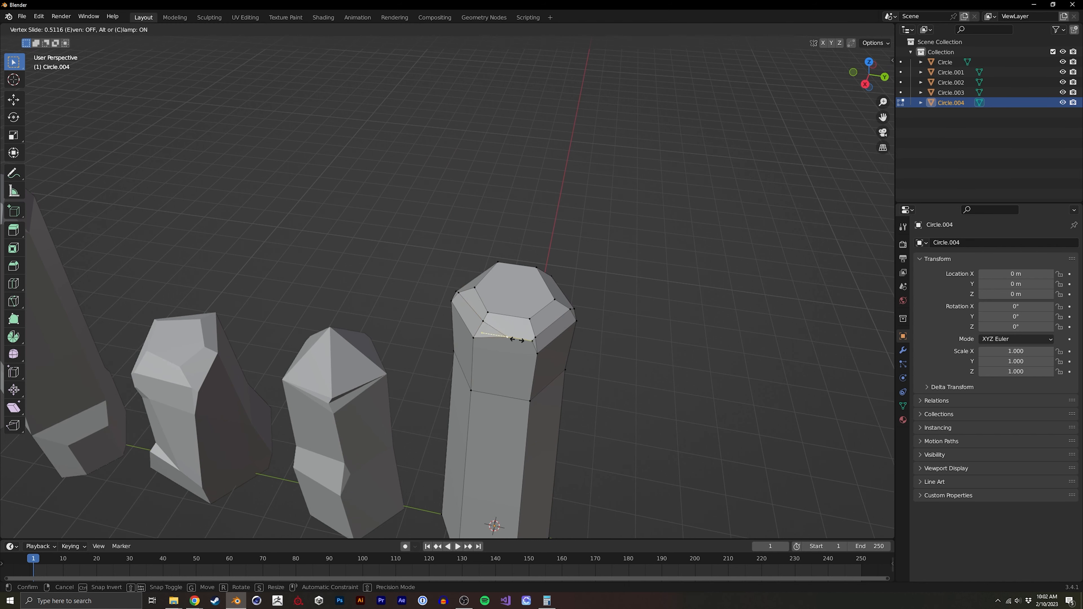
{"action": "left_click", "coordinate": [475, 329]}
{"action": "middle_click_drag", "start_coordinate": [475, 330], "coordinate": [485, 309]}
Knife-cut two crossing edges over the cap's top face between opposite corners.
{"action": "key", "text": "k"}
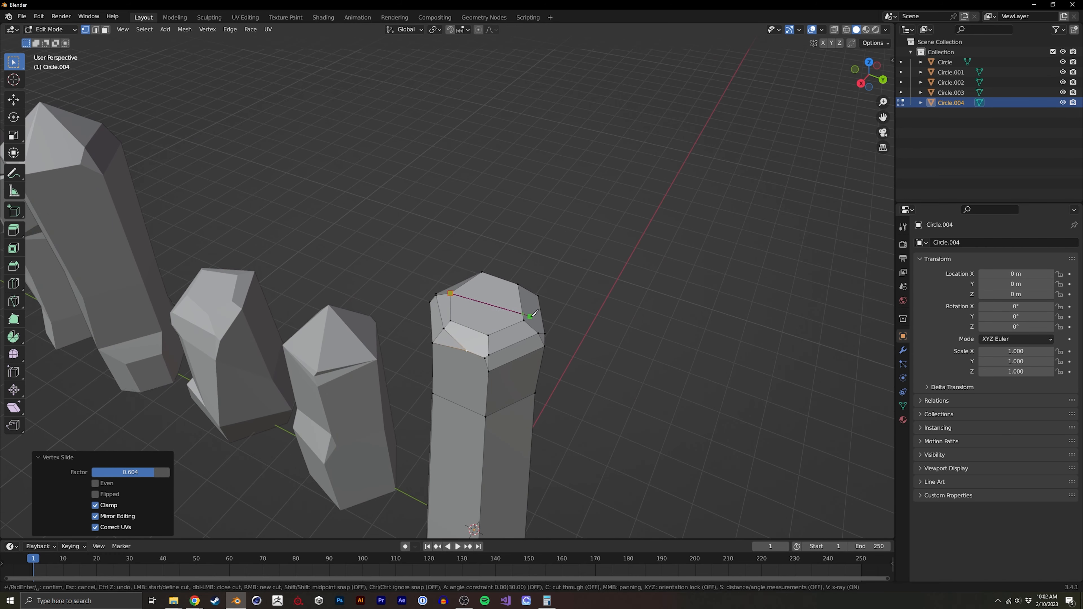
{"action": "left_click", "coordinate": [524, 320]}
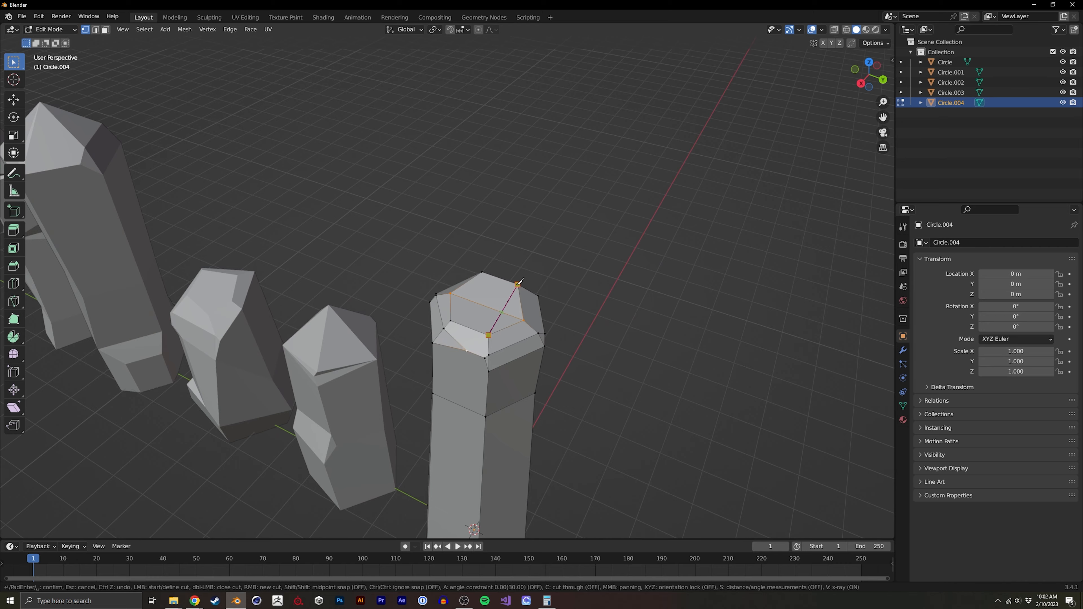
{"action": "key", "text": "Return"}
Return to Object Mode and move the column crystal about -15.94 m along Y to the end of the row.
{"action": "middle_click_drag", "start_coordinate": [519, 282], "coordinate": [484, 335]}
{"action": "key", "text": "Tab"}
{"action": "key", "text": "g"}
{"action": "key", "text": "y"}
{"action": "left_click", "coordinate": [104, 331]}
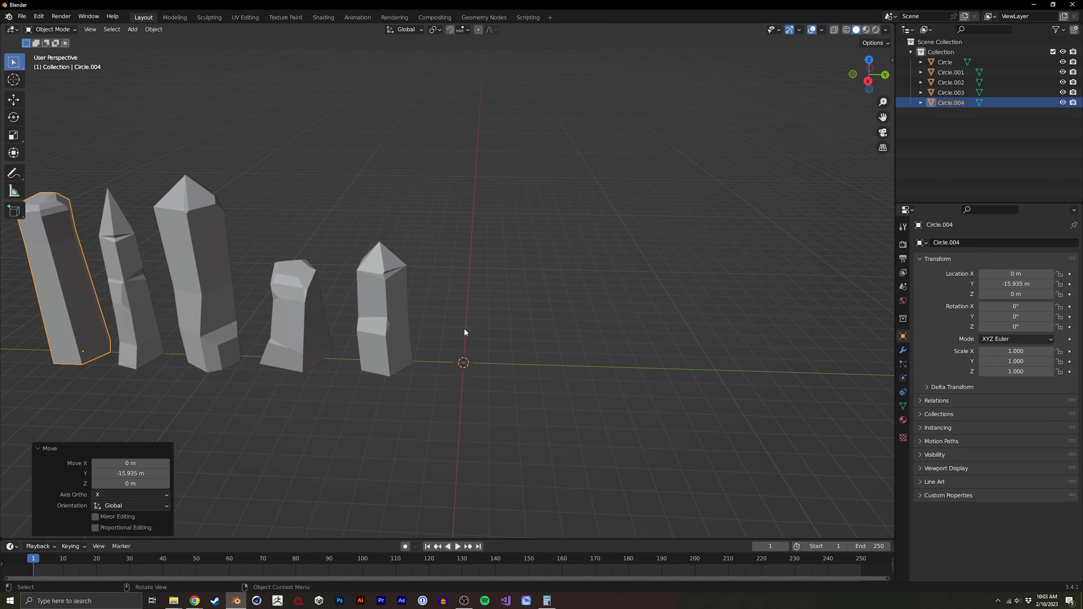
Add another 6-vertex mesh circle of 1 m radius at the origin and fill it with a face in Edit Mode.
{"action": "key", "text": "Tab"}
{"action": "key", "text": "Tab"}
{"action": "key", "text": "shift+a"}
{"action": "mouse_move", "coordinate": [461, 335]}
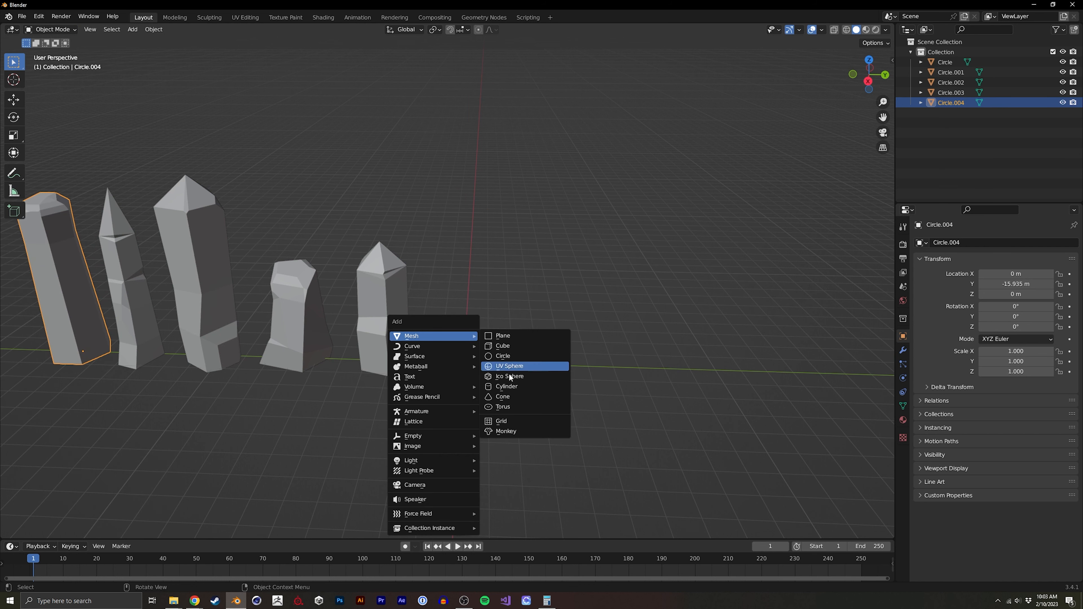
{"action": "left_click", "coordinate": [507, 356]}
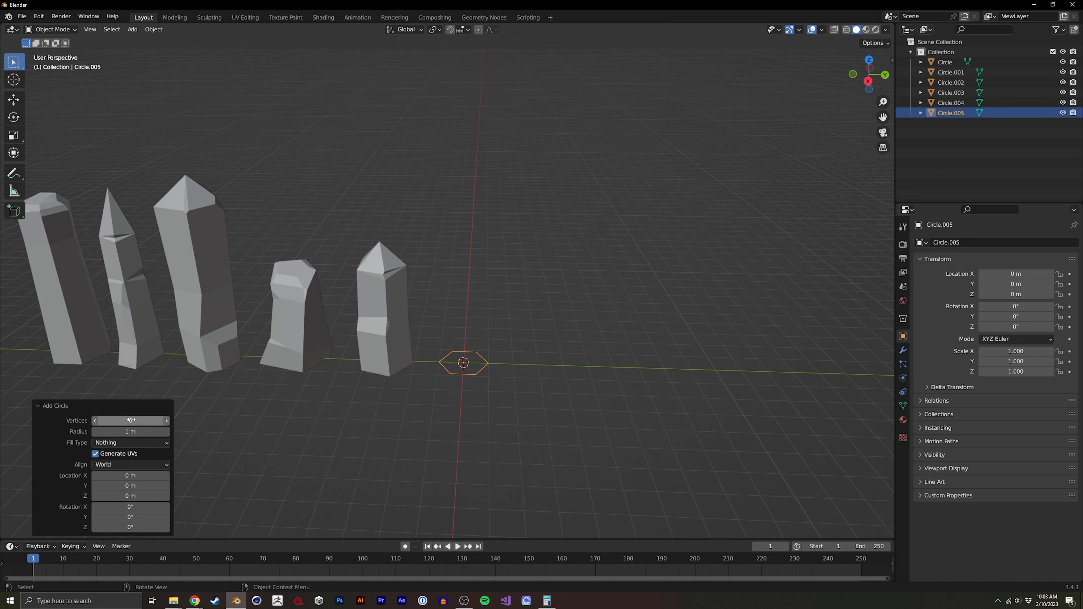
{"action": "key", "text": "Tab"}
{"action": "key", "text": "e"}
{"action": "key", "text": "x"}
{"action": "left_click", "coordinate": [503, 315]}
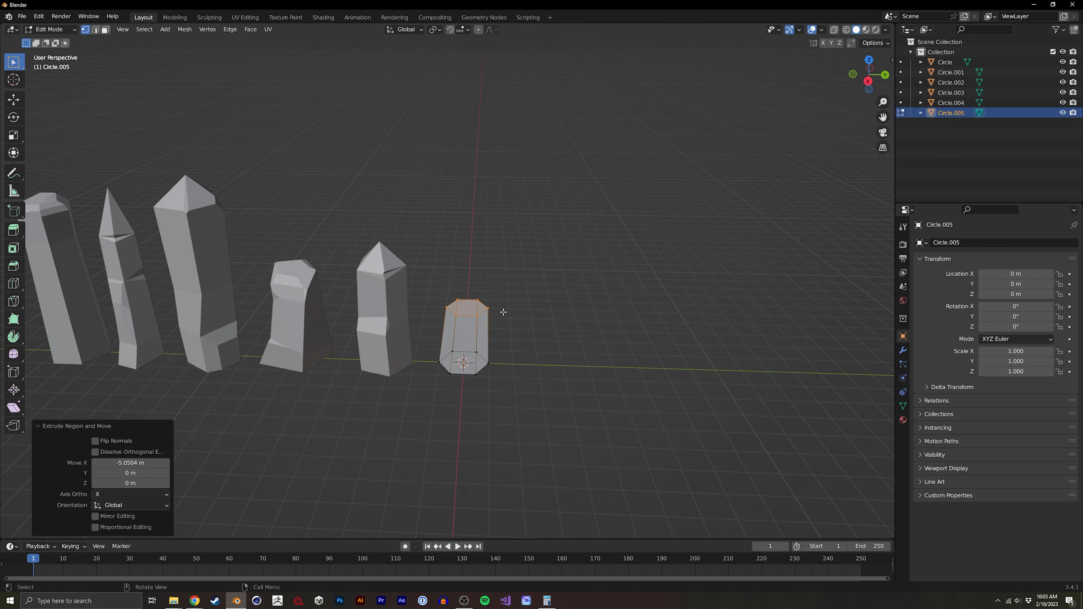
{"action": "key", "text": "ctrl+z"}
Extrude the new hexagon about 2.99 m up along Z.
{"action": "key", "text": "g"}
{"action": "key", "text": "z"}
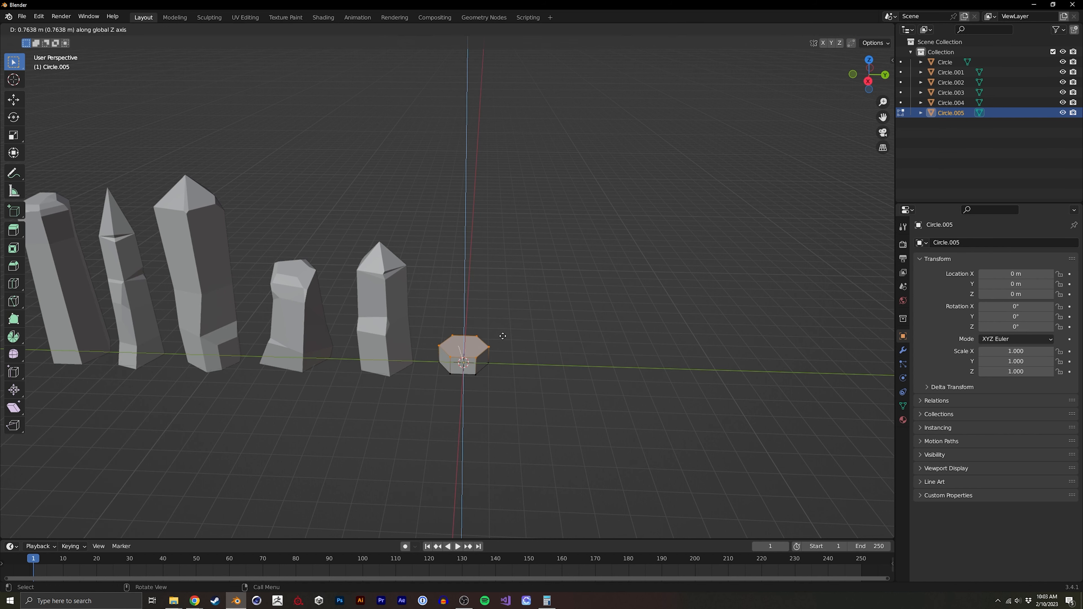
{"action": "left_click", "coordinate": [503, 291]}
{"action": "scroll", "coordinate": [499, 326], "scroll_direction": "up", "scroll_amount": 2}
Extrude the top face further up along Z and merge its vertices at center into a pointed tip.
{"action": "key", "text": "e"}
{"action": "key", "text": "z"}
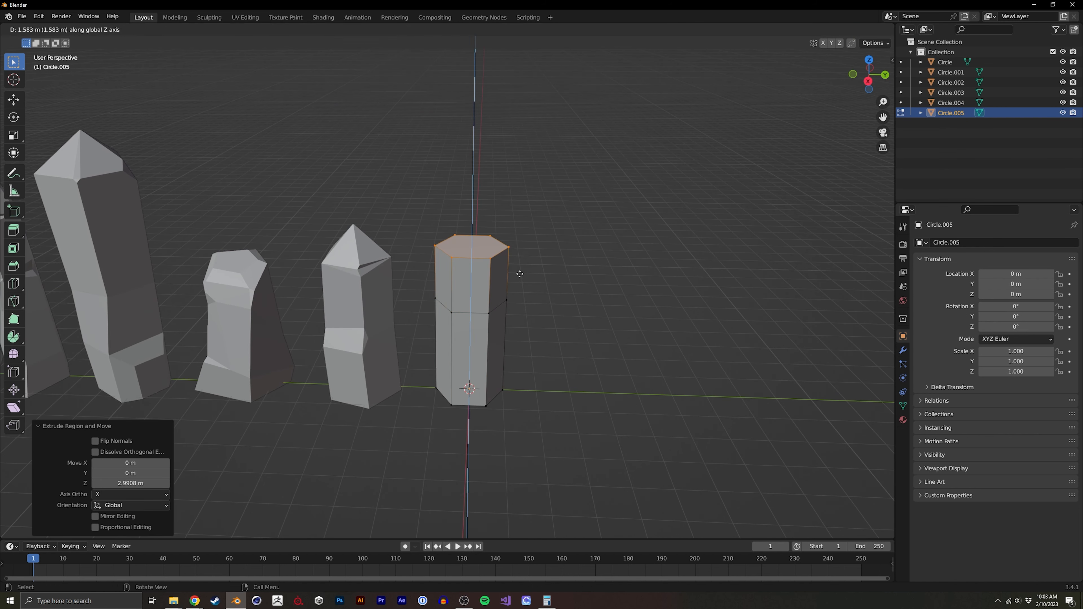
{"action": "left_click", "coordinate": [520, 278]}
{"action": "key", "text": "m"}
{"action": "left_click", "coordinate": [519, 274]}
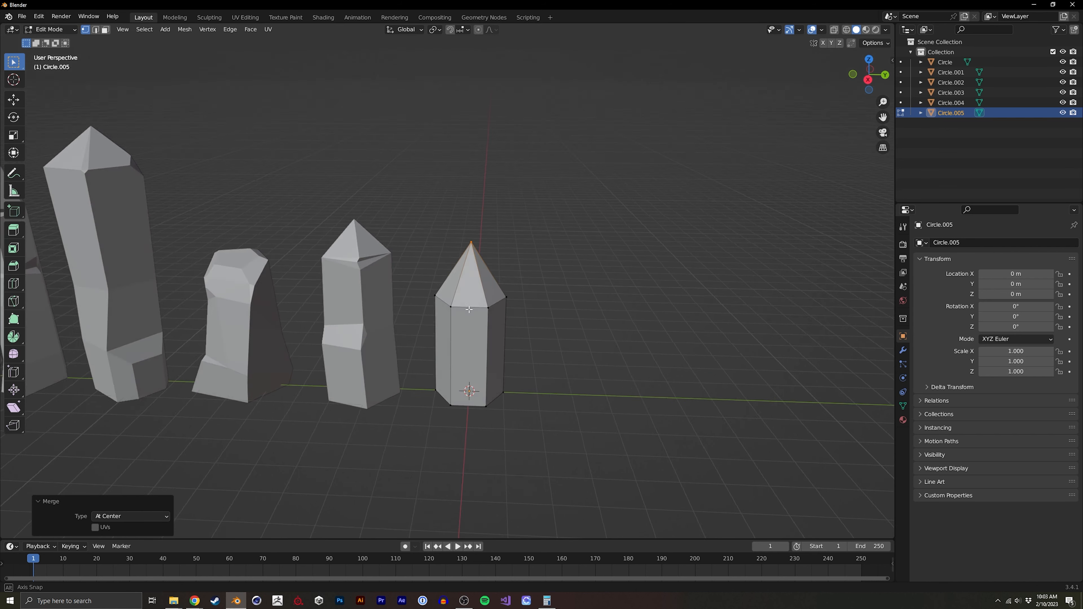
Raise the pointed tip together with its shoulder loop about 3.75 m along Z.
{"action": "middle_click_drag", "start_coordinate": [490, 299], "coordinate": [458, 304]}
{"action": "key", "text": "alt+z"}
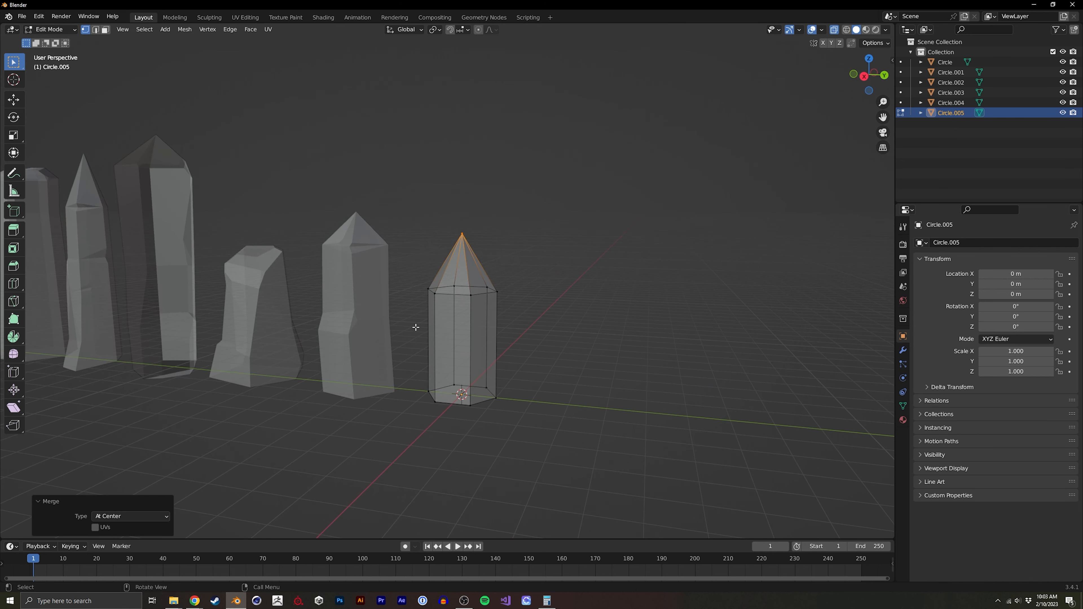
{"action": "left_click_drag", "start_coordinate": [416, 327], "coordinate": [537, 209]}
{"action": "key", "text": "g"}
{"action": "key", "text": "z"}
{"action": "left_click", "coordinate": [606, 180]}
Scale the raised tip section down to taper the shaft and shift it slightly along Z.
{"action": "key", "text": "s"}
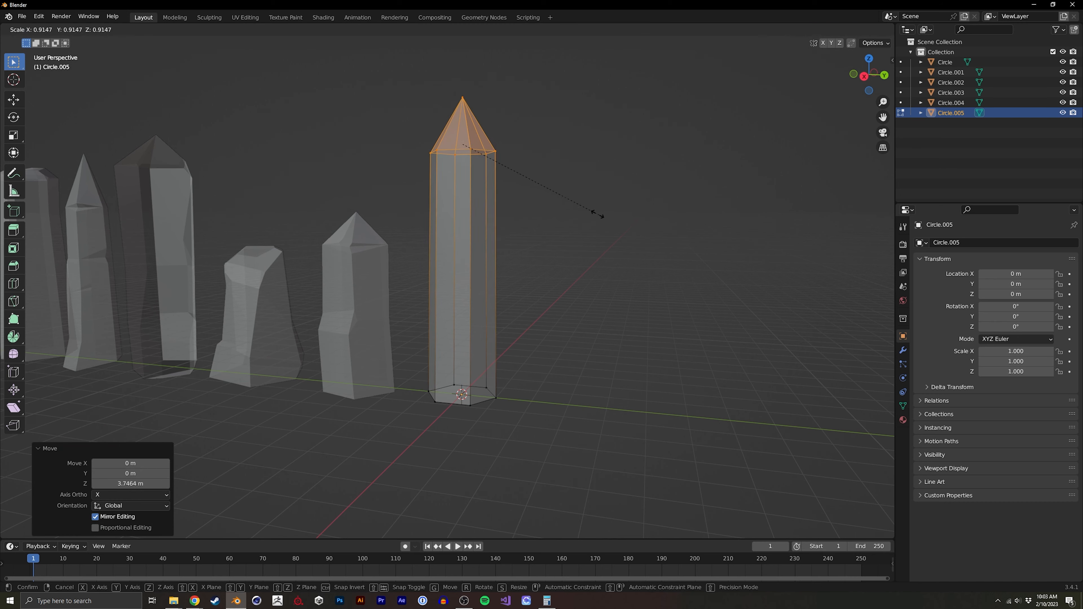
{"action": "left_click", "coordinate": [537, 198]}
{"action": "key", "text": "g"}
{"action": "key", "text": "z"}
{"action": "left_click", "coordinate": [536, 193]}
Cut an edge loop around the shaft close to its base and move it slightly out of line.
{"action": "middle_click_drag", "start_coordinate": [507, 246], "coordinate": [403, 361]}
{"action": "scroll", "coordinate": [403, 361], "scroll_direction": "up", "scroll_amount": 2}
{"action": "key", "text": "ctrl+r"}
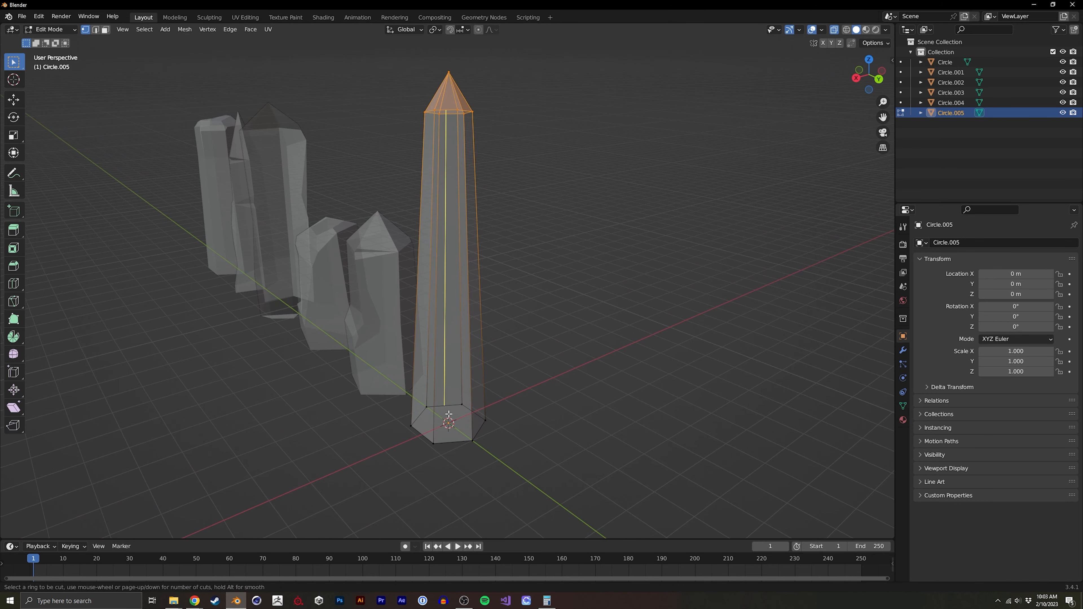
{"action": "left_click", "coordinate": [456, 253]}
{"action": "left_click", "coordinate": [426, 406]}
{"action": "key", "text": "Tab"}
{"action": "middle_click_drag", "start_coordinate": [488, 310], "coordinate": [375, 392]}
{"action": "key", "text": "alt+z"}
{"action": "key", "text": "Tab"}
{"action": "key", "text": "g"}
{"action": "left_click", "coordinate": [496, 388]}
Move one vertex of the lower loop and one shoulder vertex below the tip to make the shaft uneven.
{"action": "key", "text": "1"}
{"action": "left_click", "coordinate": [451, 395]}
{"action": "key", "text": "g"}
{"action": "left_click", "coordinate": [466, 375]}
{"action": "left_click", "coordinate": [410, 121]}
{"action": "key", "text": "g"}
{"action": "left_click", "coordinate": [414, 116]}
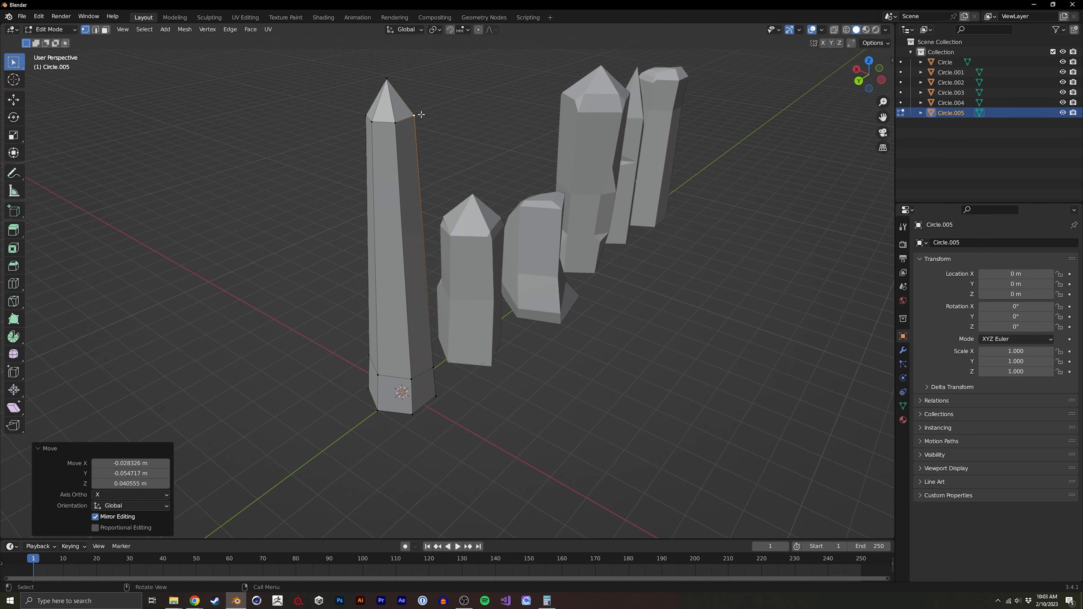
Try a 0.103 m edge bevel at the shoulder below the tip and undo the attempt.
{"action": "key", "text": "2"}
{"action": "left_click", "coordinate": [398, 125], "text": "alt"}
{"action": "key", "text": "ctrl+b"}
{"action": "left_click", "coordinate": [425, 158]}
{"action": "middle_click_drag", "start_coordinate": [425, 158], "coordinate": [460, 207]}
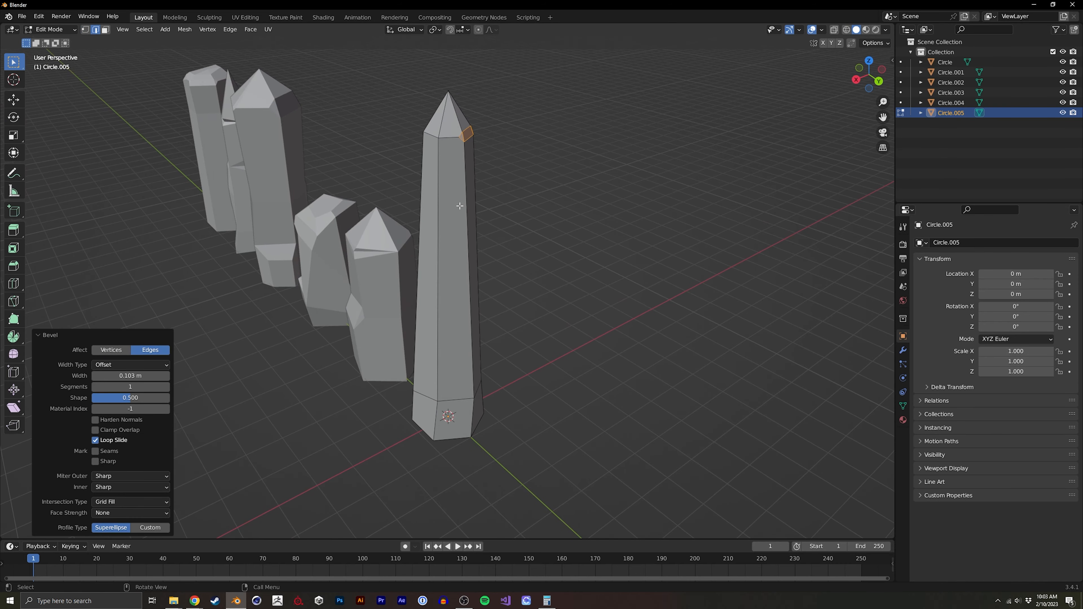
{"action": "left_click", "coordinate": [440, 257]}
{"action": "left_click", "coordinate": [464, 254]}
{"action": "key", "text": "ctrl+z"}
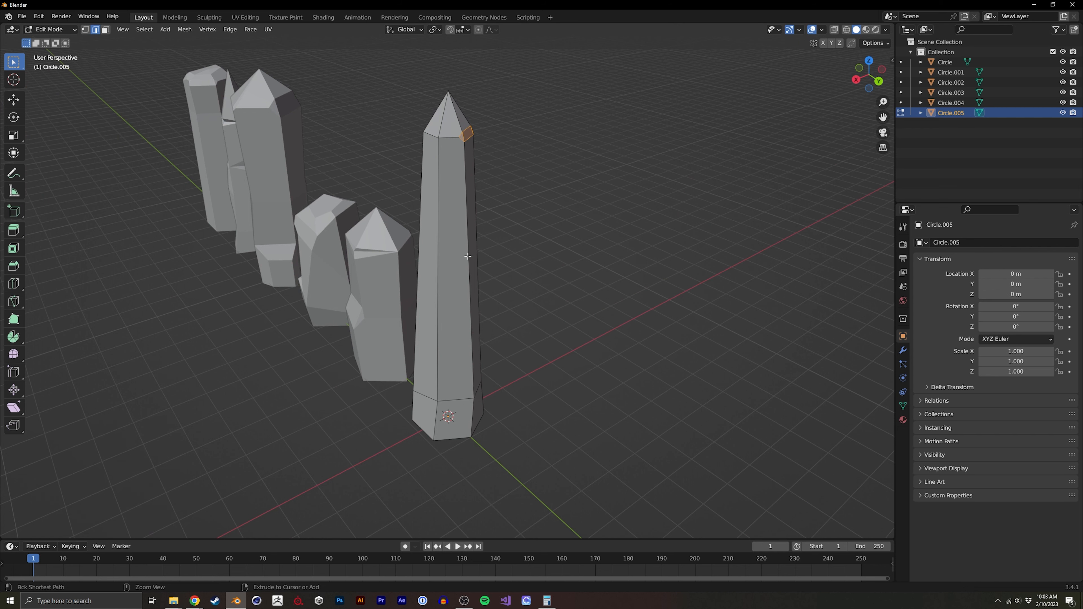
Cut an edge loop in the upper half of the shaft and move it about 0.11 m in X and -0.08 m in Y.
{"action": "middle_click_drag", "start_coordinate": [466, 255], "coordinate": [442, 256]}
{"action": "key", "text": "ctrl+r"}
{"action": "left_click", "coordinate": [444, 251]}
{"action": "left_click", "coordinate": [464, 228]}
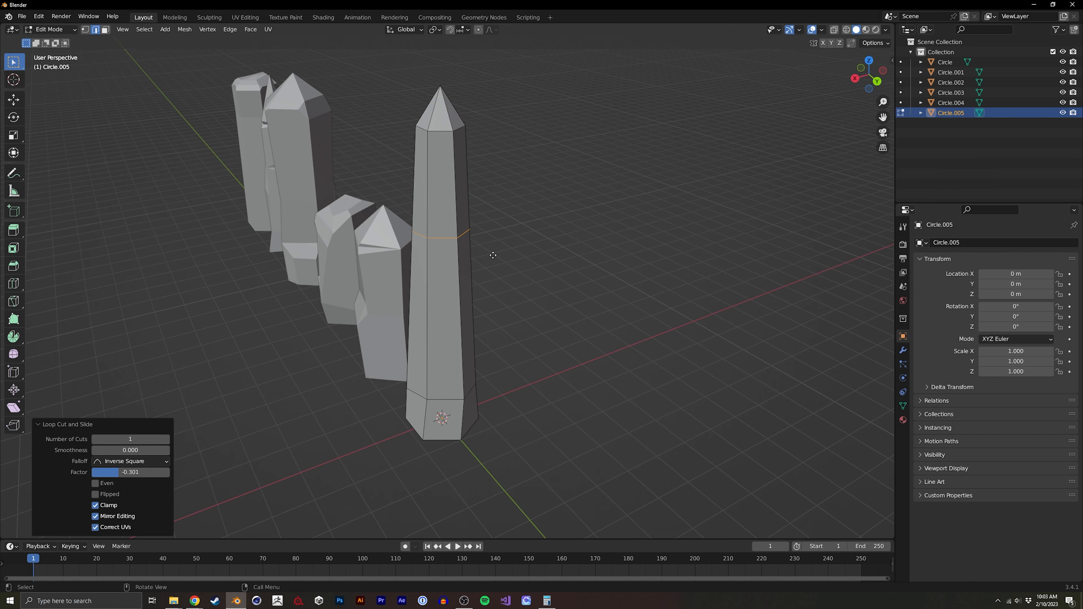
{"action": "key", "text": "g"}
{"action": "left_click", "coordinate": [487, 248]}
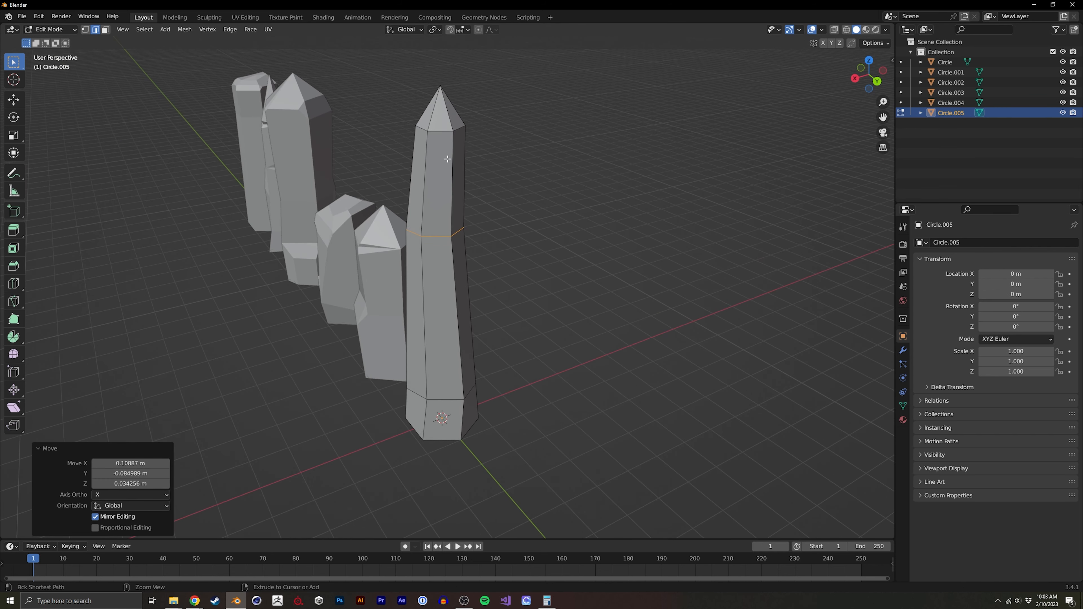
Cut another edge loop just below the tip's shoulder and move it sideways to bend the top of the shaft.
{"action": "left_click", "coordinate": [432, 152]}
{"action": "left_click", "coordinate": [442, 141]}
{"action": "key", "text": "g"}
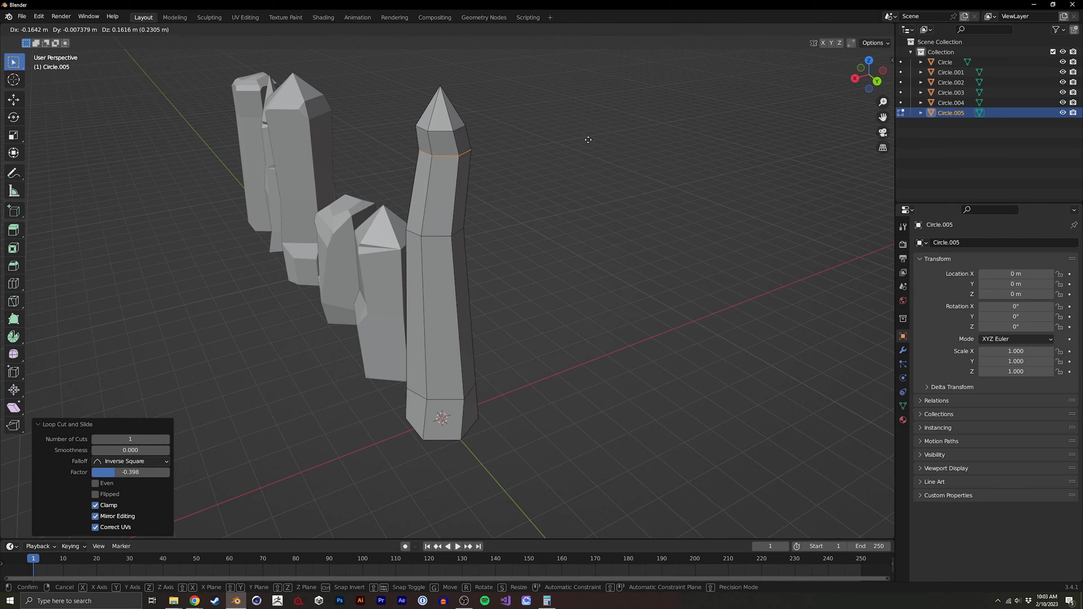
{"action": "left_click", "coordinate": [580, 137]}
{"action": "middle_click_drag", "start_coordinate": [581, 145], "coordinate": [382, 117]}
{"action": "key", "text": "g"}
{"action": "left_click", "coordinate": [378, 116]}
Scale the loop at the base of the tip to about 0.761.
{"action": "key", "text": "1"}
{"action": "key", "text": "alt+s"}
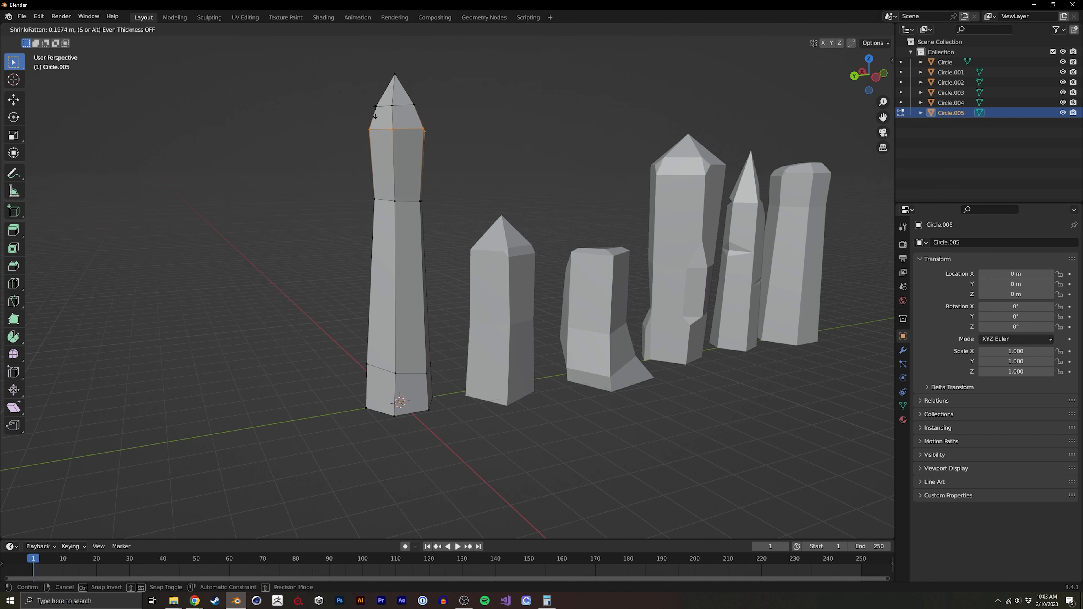
{"action": "right_click", "coordinate": [372, 114]}
{"action": "key", "text": "alt+z"}
{"action": "left_click_drag", "start_coordinate": [361, 115], "coordinate": [459, 96]}
{"action": "key", "text": "s"}
{"action": "left_click", "coordinate": [445, 108]}
Lower the scaled tip loop slightly along Z and return to Object Mode.
{"action": "key", "text": "alt+z"}
{"action": "mouse_move", "coordinate": [421, 139]}
{"action": "middle_mouse_down"}
{"action": "mouse_move", "coordinate": [445, 155]}
{"action": "mouse_move", "coordinate": [429, 150]}
{"action": "middle_mouse_up"}
{"action": "key", "text": "g"}
{"action": "key", "text": "z"}
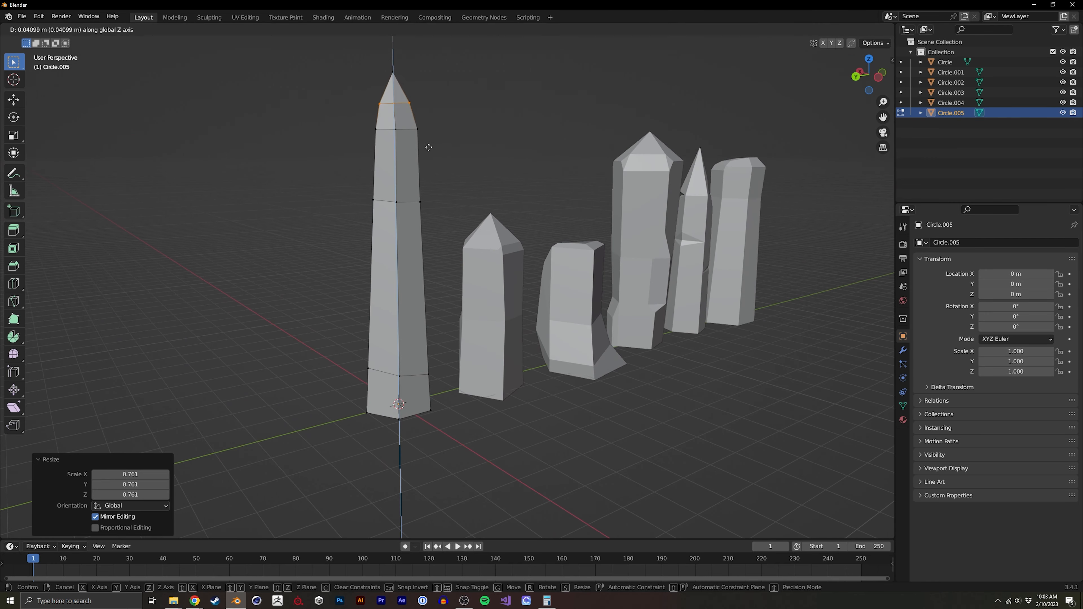
{"action": "left_click", "coordinate": [443, 174]}
{"action": "key", "text": "Tab"}
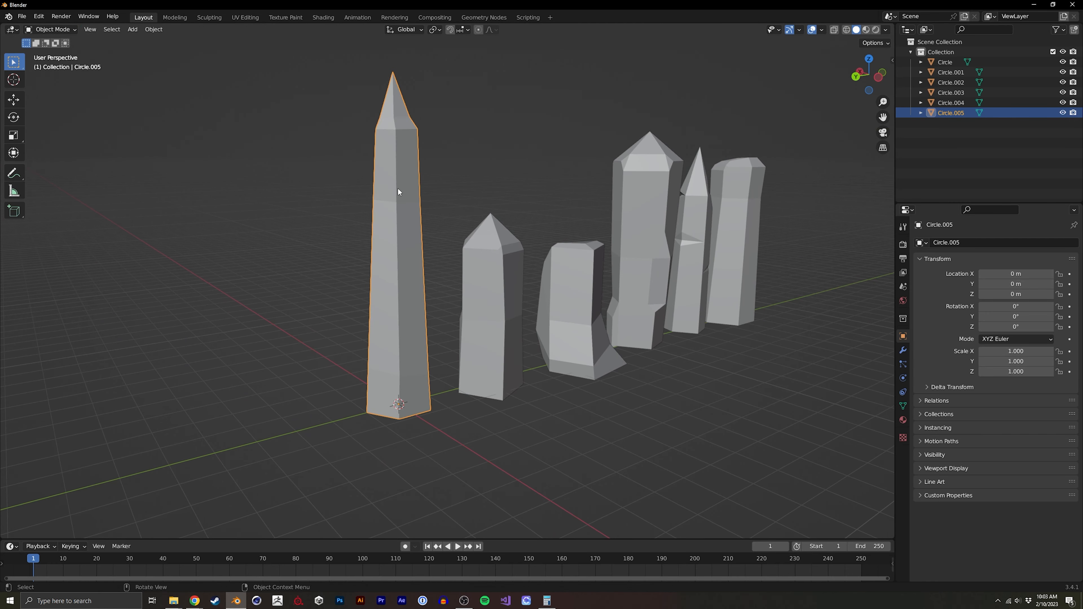
In Edit Mode, scale the loop at the base of the tip up slightly and move an edge near the crystal's base.
{"action": "middle_click_drag", "start_coordinate": [399, 192], "coordinate": [571, 244]}
{"action": "key", "text": "Tab"}
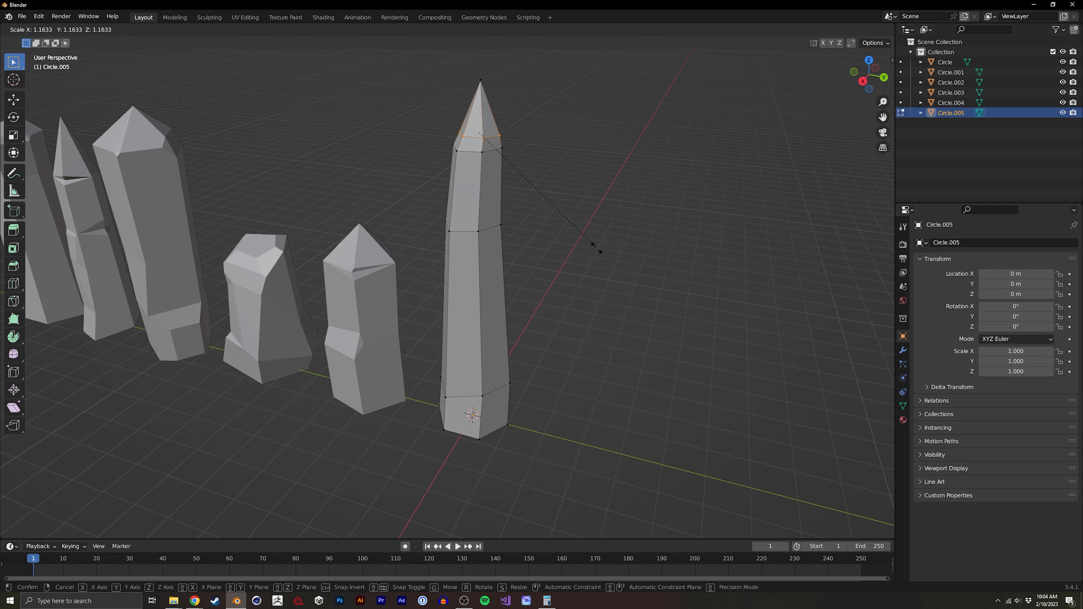
{"action": "left_click", "coordinate": [596, 248]}
{"action": "middle_click_drag", "start_coordinate": [564, 236], "coordinate": [465, 348]}
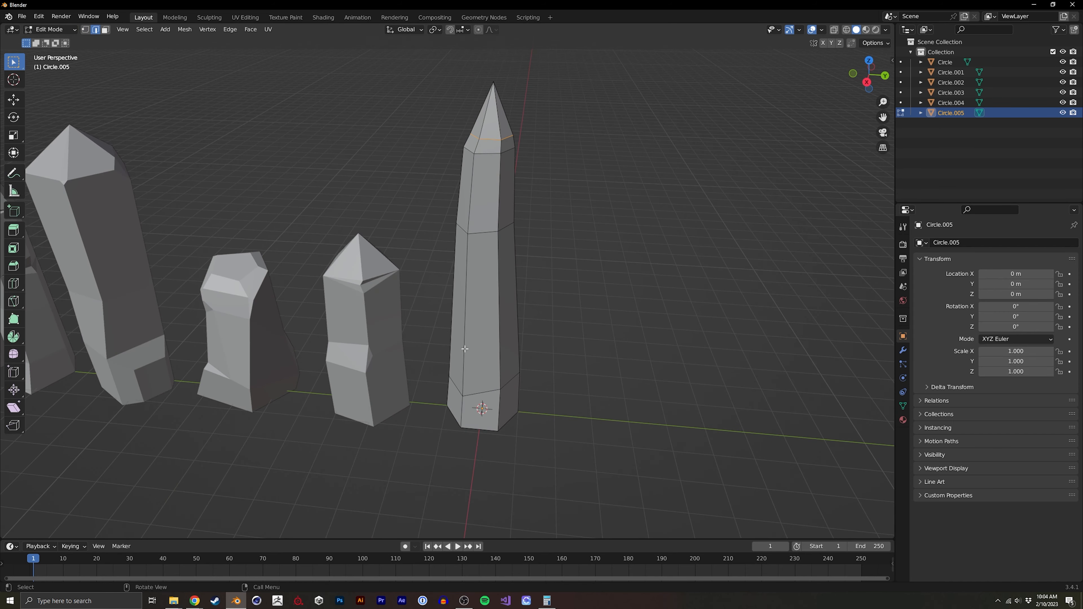
{"action": "key", "text": "g"}
{"action": "left_click", "coordinate": [477, 422]}
Bevel the vertical edges running down one corner of the shaft into a narrow facet.
{"action": "middle_click_drag", "start_coordinate": [477, 422], "coordinate": [422, 279]}
{"action": "key", "text": "ctrl+b"}
{"action": "left_click", "coordinate": [488, 397]}
{"action": "left_click", "coordinate": [417, 222], "text": "shift"}
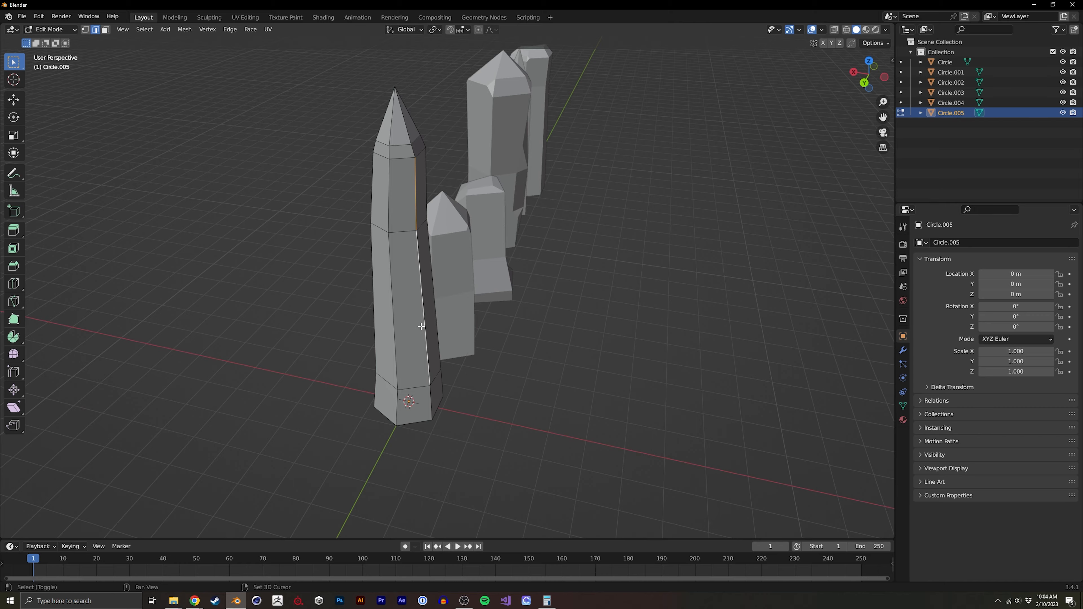
{"action": "key", "text": "ctrl+b"}
{"action": "left_click", "coordinate": [470, 426]}
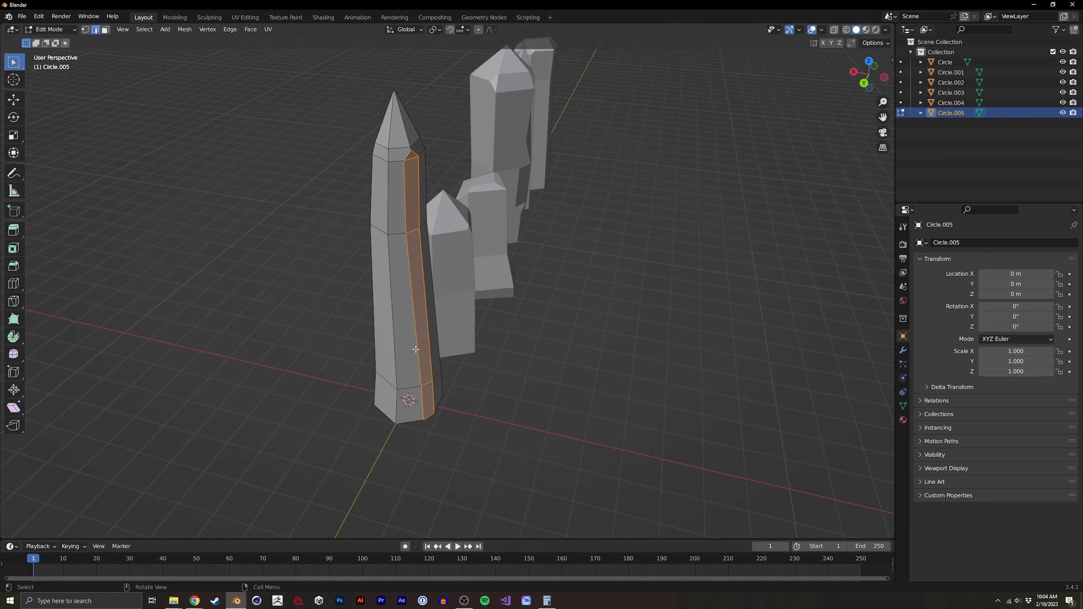
Return to Object Mode and move the tall crystal about -18.88 m along Y to the end of the row.
{"action": "middle_click_drag", "start_coordinate": [416, 349], "coordinate": [641, 338]}
{"action": "key", "text": "Tab"}
{"action": "key", "text": "g"}
{"action": "key", "text": "y"}
{"action": "left_click", "coordinate": [109, 362]}
Add a five-sided mesh circle of 1 m radius at the origin and enter Edit Mode.
{"action": "middle_click_drag", "start_coordinate": [542, 338], "coordinate": [525, 350], "text": "shift"}
{"action": "key", "text": "shift+a"}
{"action": "mouse_move", "coordinate": [541, 343]}
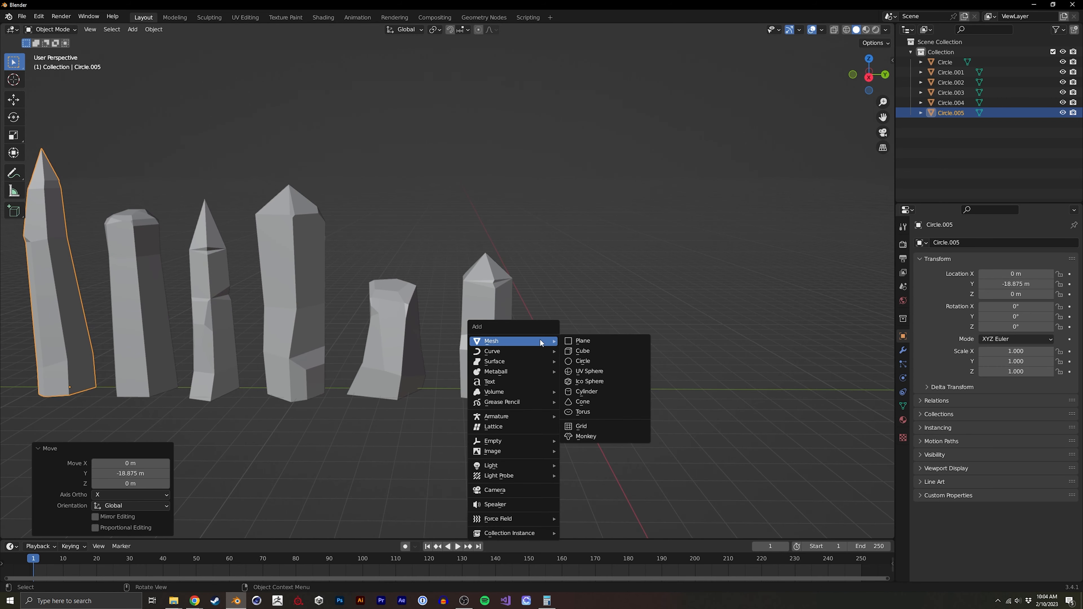
{"action": "left_click", "coordinate": [583, 362]}
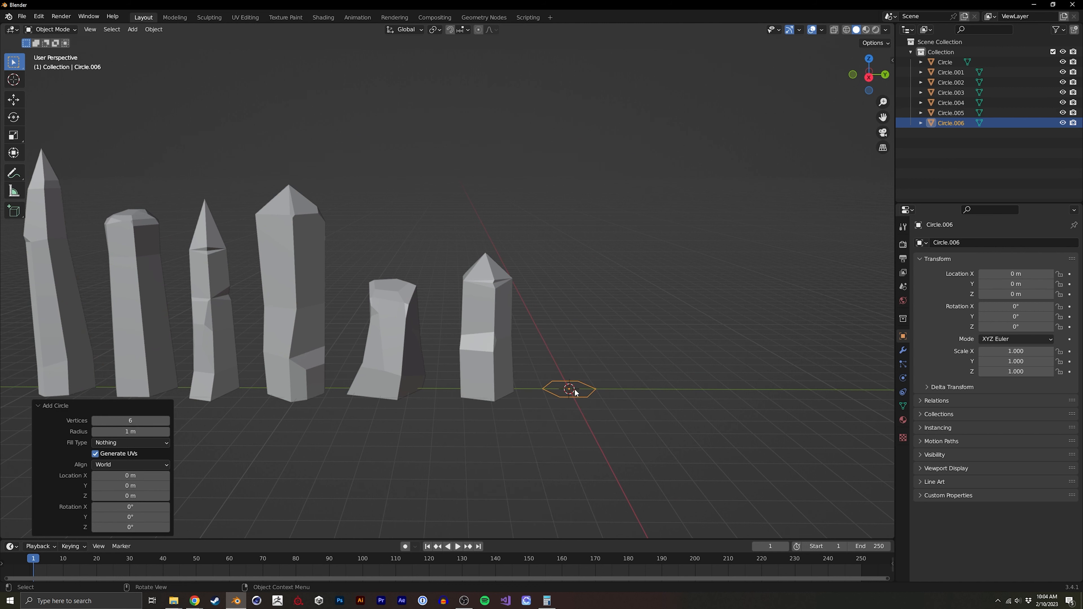
{"action": "key", "text": "Tab"}
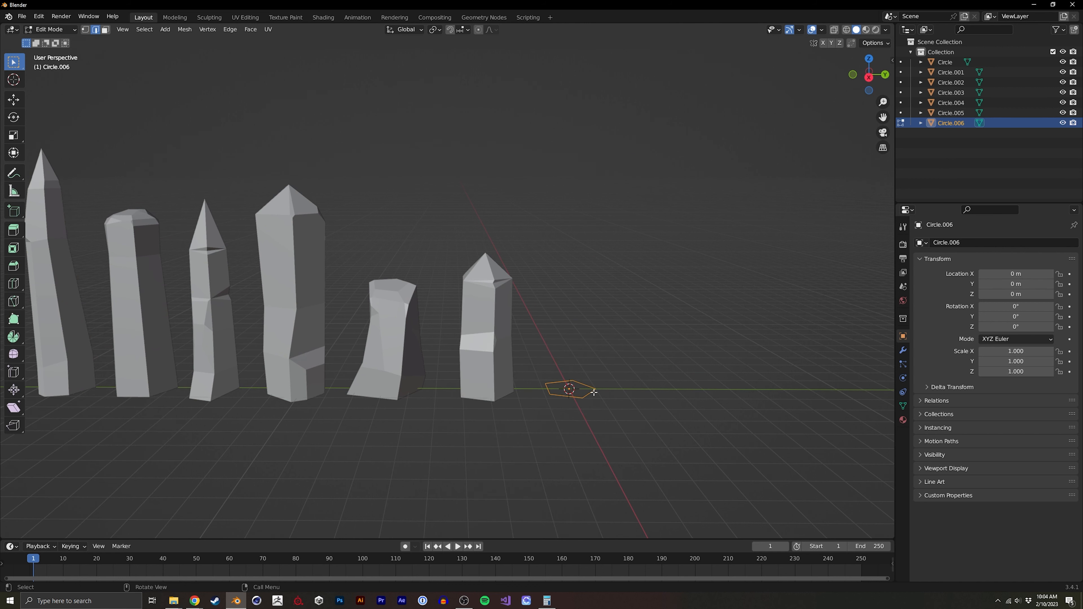
Extrude the pentagon up along Z and scale its bottom loop outward into a wide, tapering base.
{"action": "key", "text": "e"}
{"action": "key", "text": "z"}
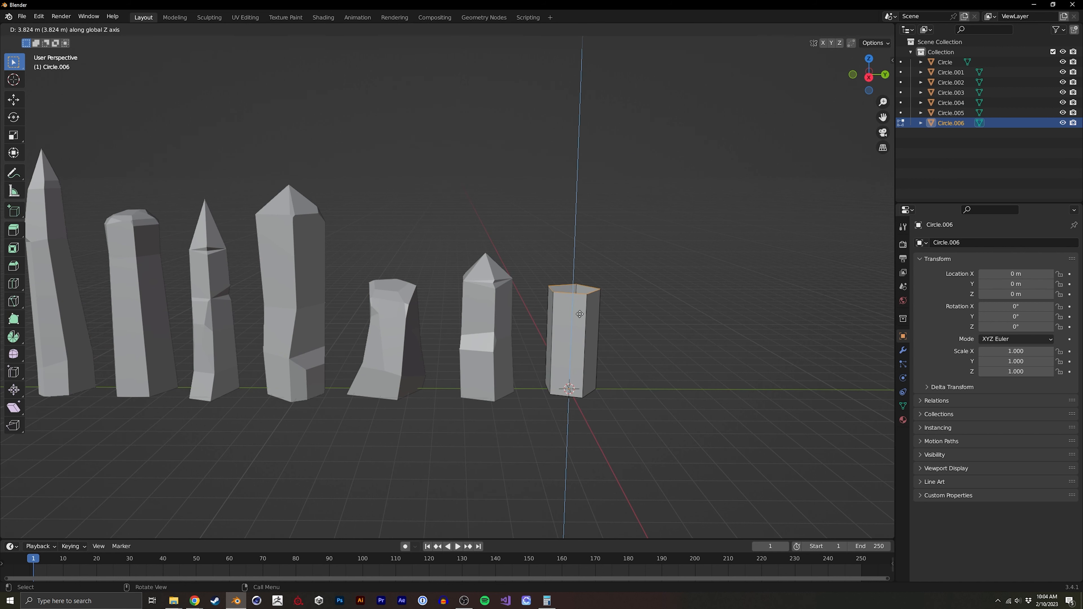
{"action": "left_click", "coordinate": [581, 353]}
{"action": "key", "text": "s"}
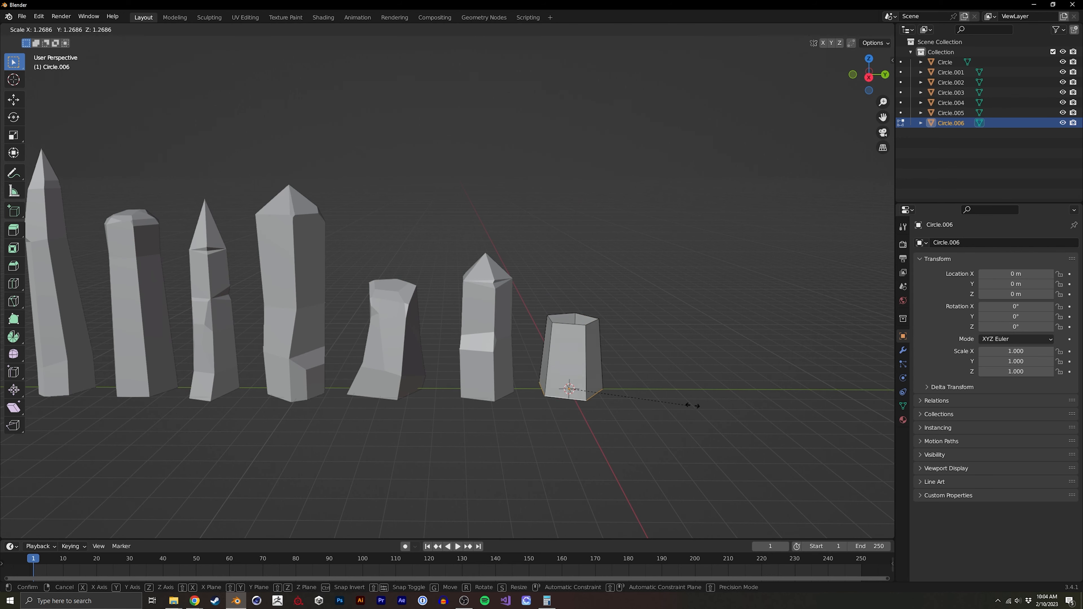
{"action": "left_click", "coordinate": [552, 324]}
Fill the open top, extrude it up along Z and merge it at center into a pointed tip.
{"action": "key", "text": "alt+a"}
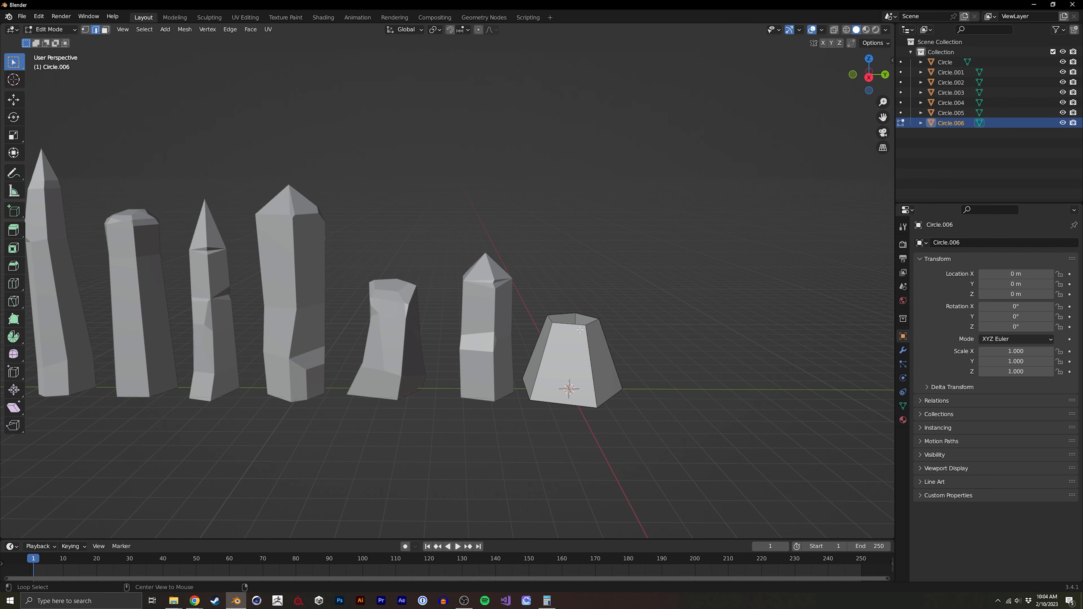
{"action": "middle_click_drag", "start_coordinate": [575, 406], "coordinate": [564, 351]}
{"action": "key", "text": "e"}
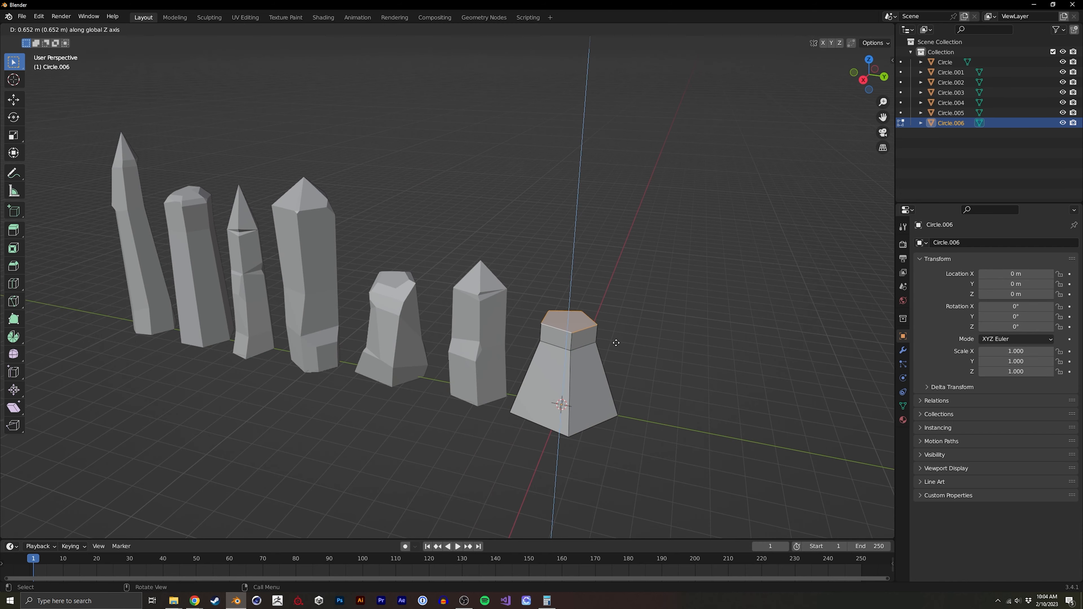
{"action": "right_click", "coordinate": [591, 349]}
{"action": "key", "text": "m"}
{"action": "left_click", "coordinate": [602, 354]}
{"action": "middle_click_drag", "start_coordinate": [601, 353], "coordinate": [588, 325]}
Lower the loop below the tip about 0.75 m along Z and scale it to about 1.346.
{"action": "key", "text": "g"}
{"action": "key", "text": "z"}
{"action": "left_click", "coordinate": [528, 365]}
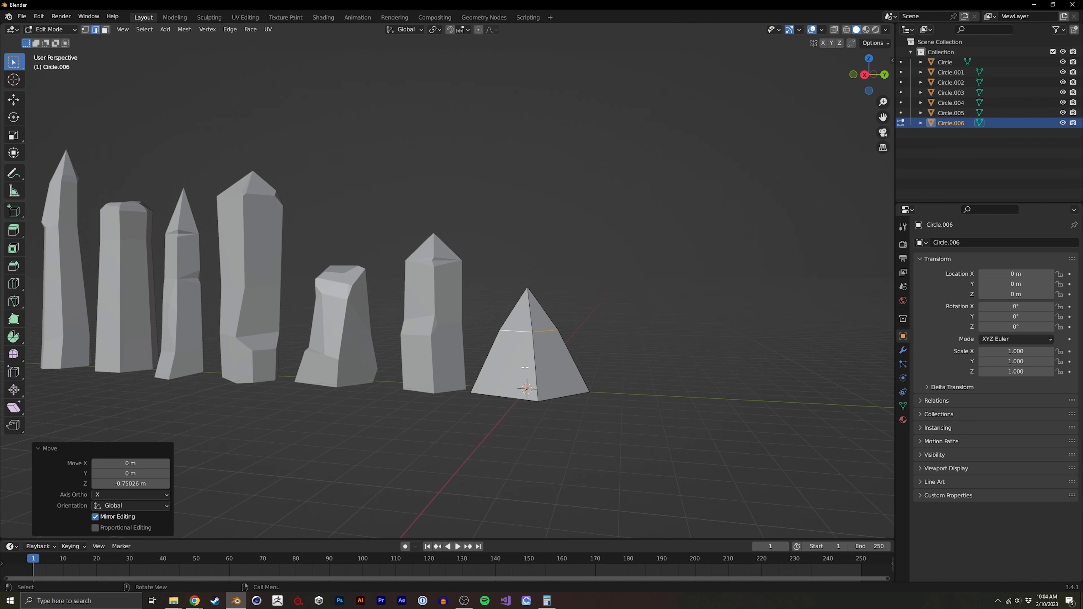
{"action": "key", "text": "s"}
{"action": "left_click", "coordinate": [563, 374]}
Select the whole crystal mesh and scale it in two passes to adjust its size.
{"action": "middle_click_drag", "start_coordinate": [563, 374], "coordinate": [474, 394]}
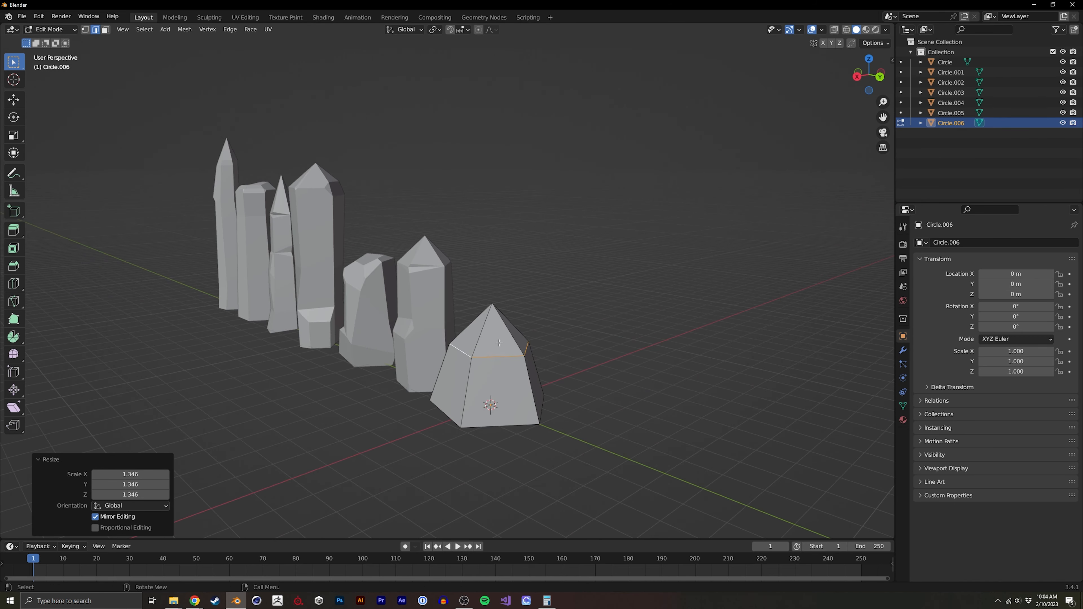
{"action": "middle_click_drag", "start_coordinate": [499, 343], "coordinate": [414, 344]}
{"action": "key", "text": "a"}
{"action": "key", "text": "s"}
{"action": "left_click", "coordinate": [594, 391]}
{"action": "key", "text": "s"}
{"action": "left_click", "coordinate": [537, 391]}
Knife-cut a small face at the crystal's shoulder and extrude it to start a notch.
{"action": "key", "text": "k"}
{"action": "key", "text": "Return"}
{"action": "key", "text": "e"}
{"action": "left_click", "coordinate": [537, 334]}
Scale the extruded notch face and move it about -0.24 m in X, 0.11 m in Y and 0.10 m in Z.
{"action": "key", "text": "s"}
{"action": "left_click", "coordinate": [500, 336]}
{"action": "key", "text": "g"}
{"action": "left_click", "coordinate": [553, 320]}
{"action": "key", "text": "g"}
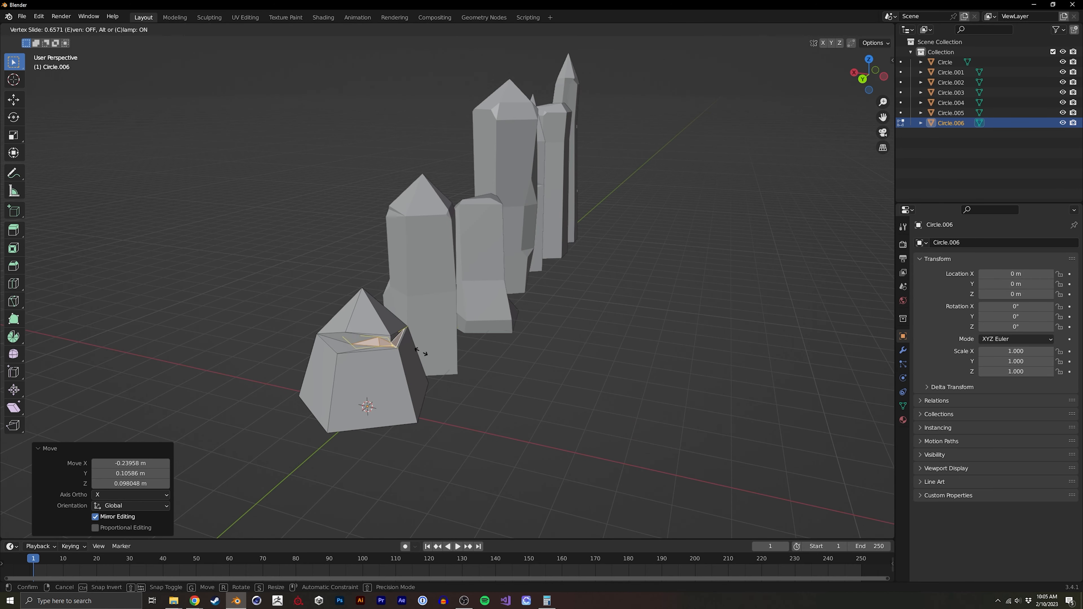
{"action": "right_click", "coordinate": [431, 347]}
Select a single vertex beside the notch and move it to reshape the shoulder.
{"action": "key", "text": "1"}
{"action": "left_click", "coordinate": [338, 341]}
{"action": "middle_click_drag", "start_coordinate": [338, 341], "coordinate": [519, 372]}
{"action": "key", "text": "g"}
{"action": "left_click", "coordinate": [230, 350]}
Cut a centred edge loop around the lower body and pull one lower vertex outward.
{"action": "left_click", "coordinate": [501, 377]}
{"action": "right_click", "coordinate": [501, 377]}
{"action": "left_click", "coordinate": [482, 403]}
{"action": "key", "text": "g"}
{"action": "left_click", "coordinate": [556, 431]}
Nudge one more vertex on the body slightly to break up the side's straight outline.
{"action": "middle_click_drag", "start_coordinate": [525, 410], "coordinate": [523, 404]}
{"action": "left_click", "coordinate": [490, 366]}
{"action": "key", "text": "g"}
{"action": "left_click", "coordinate": [482, 368]}
Reposition an upper vertex in two passes and move a lower one about -0.07 m in X, -0.21 m in Y and 0.26 m in Z.
{"action": "middle_click_drag", "start_coordinate": [483, 363], "coordinate": [525, 302]}
{"action": "left_click", "coordinate": [448, 350]}
{"action": "key", "text": "g"}
{"action": "left_click", "coordinate": [460, 337]}
{"action": "key", "text": "g"}
{"action": "left_click", "coordinate": [462, 331]}
{"action": "left_click", "coordinate": [400, 393]}
{"action": "key", "text": "g"}
{"action": "left_click", "coordinate": [402, 388]}
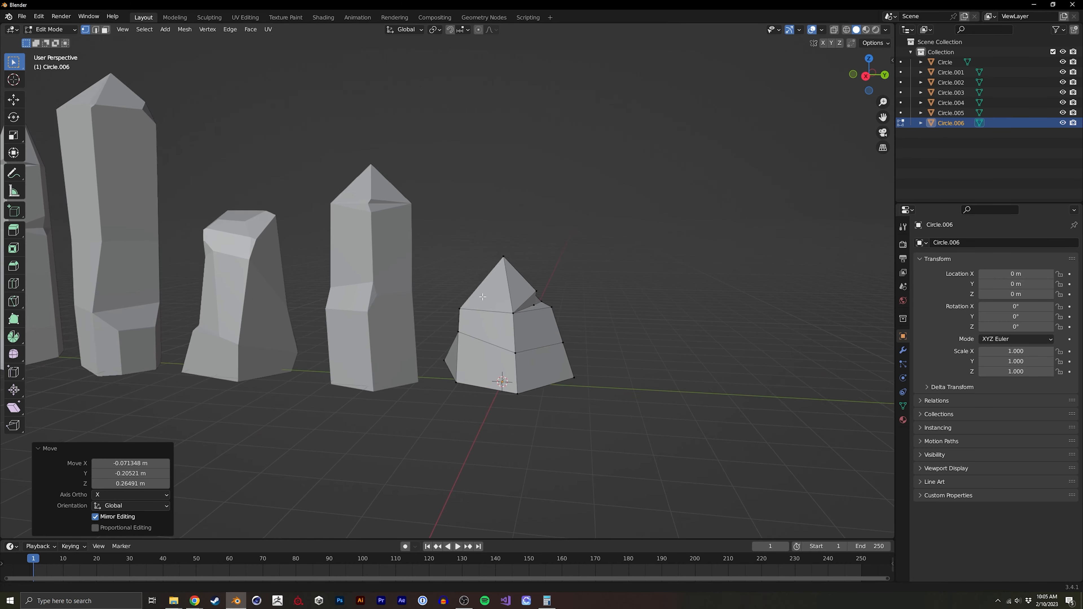
Knife a cut across the two lower side faces from one base corner to another.
{"action": "key", "text": "Tab"}
{"action": "scroll", "coordinate": [524, 303], "scroll_direction": "down", "scroll_amount": 4}
{"action": "middle_click_drag", "start_coordinate": [361, 345], "coordinate": [532, 408], "text": "shift"}
{"action": "middle_click_drag", "start_coordinate": [344, 326], "coordinate": [492, 245]}
{"action": "scroll", "coordinate": [521, 339], "scroll_direction": "up", "scroll_amount": 3}
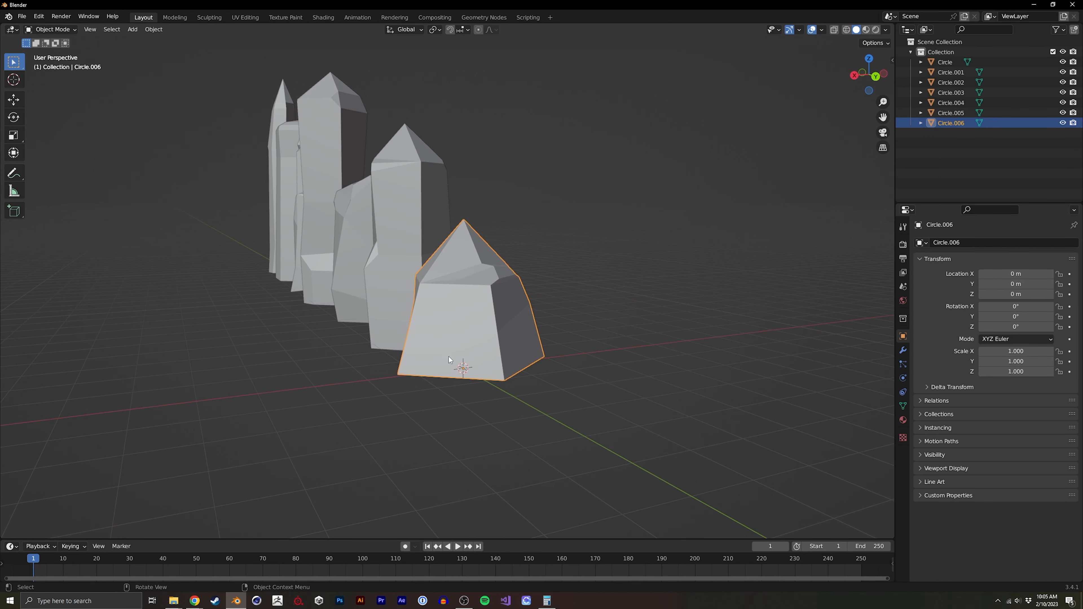
{"action": "key", "text": "Tab"}
{"action": "key", "text": "k"}
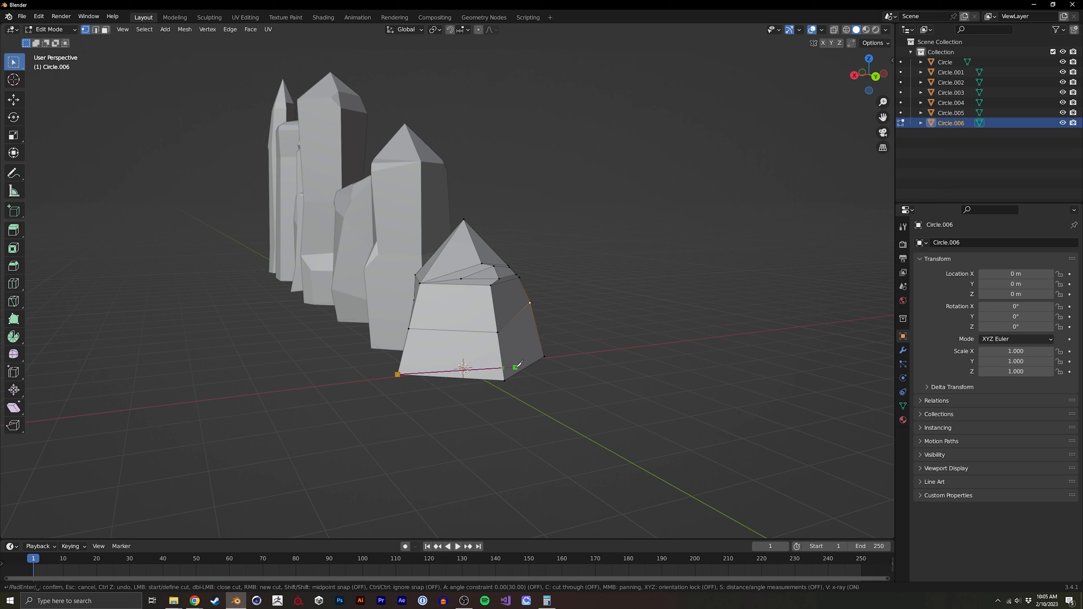
{"action": "key", "text": "ctrl"}
{"action": "left_click", "coordinate": [544, 356]}
{"action": "key", "text": "Return"}
Move the new cut vertex on the corner edge outward and return to Object Mode.
{"action": "left_click", "coordinate": [505, 367]}
{"action": "middle_click_drag", "start_coordinate": [512, 367], "coordinate": [592, 362]}
{"action": "key", "text": "g"}
{"action": "left_click", "coordinate": [602, 350]}
{"action": "key", "text": "Tab"}
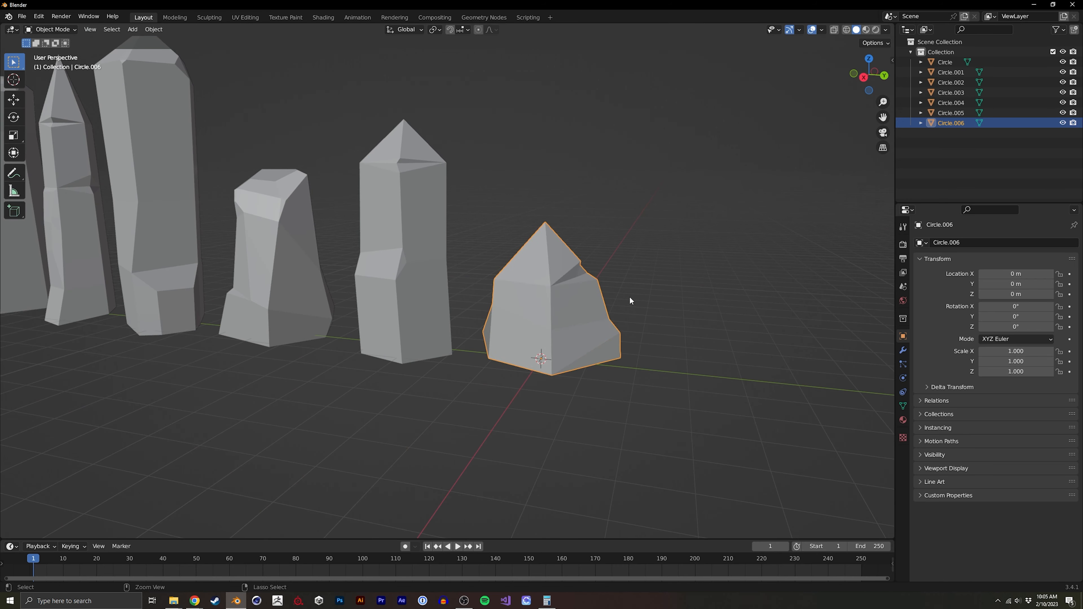
{"action": "scroll", "coordinate": [628, 302], "scroll_direction": "down", "scroll_amount": 4}
{"action": "middle_click_drag", "start_coordinate": [552, 402], "coordinate": [436, 324]}
{"action": "scroll", "coordinate": [533, 384], "scroll_direction": "up", "scroll_amount": 2}
{"action": "key", "text": "Tab"}
{"action": "key", "text": "Tab"}
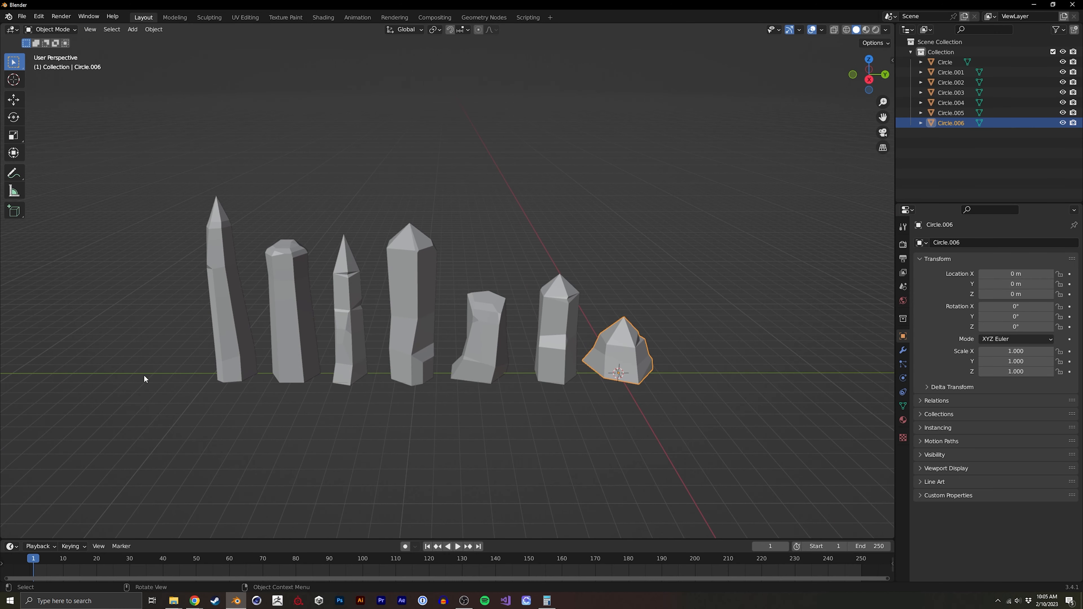
{"action": "middle_click_drag", "start_coordinate": [263, 372], "coordinate": [303, 324]}
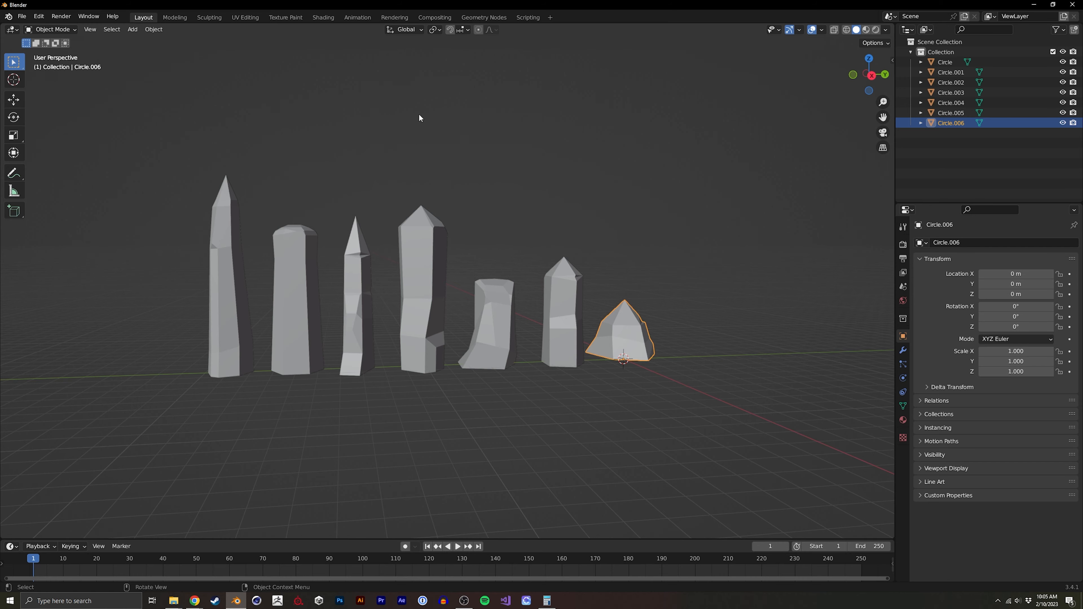
Switch to the UV Editing workspace and bring all seven crystals into Edit Mode together with all their geometry selected.
{"action": "left_click", "coordinate": [247, 18]}
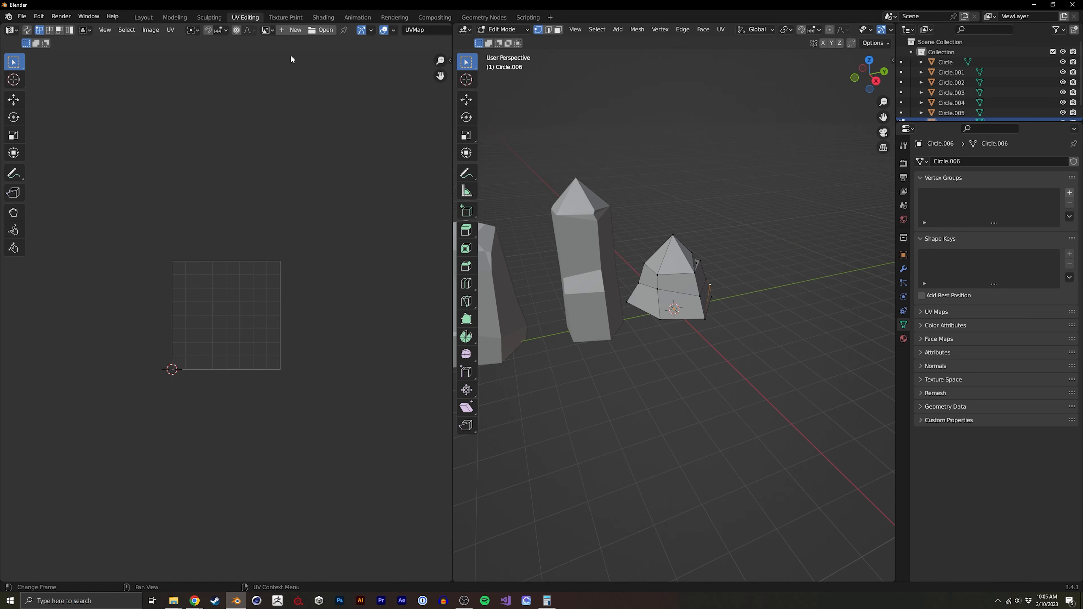
{"action": "middle_click_drag", "start_coordinate": [625, 295], "coordinate": [573, 324]}
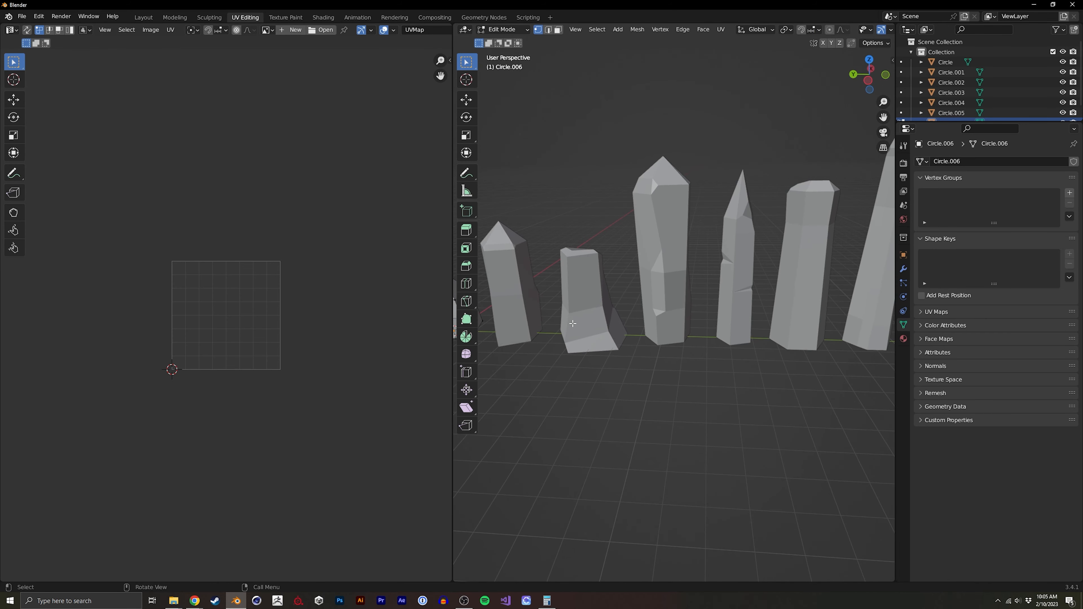
{"action": "middle_click_drag", "start_coordinate": [663, 299], "coordinate": [663, 333], "text": "ctrl"}
{"action": "key", "text": "Tab"}
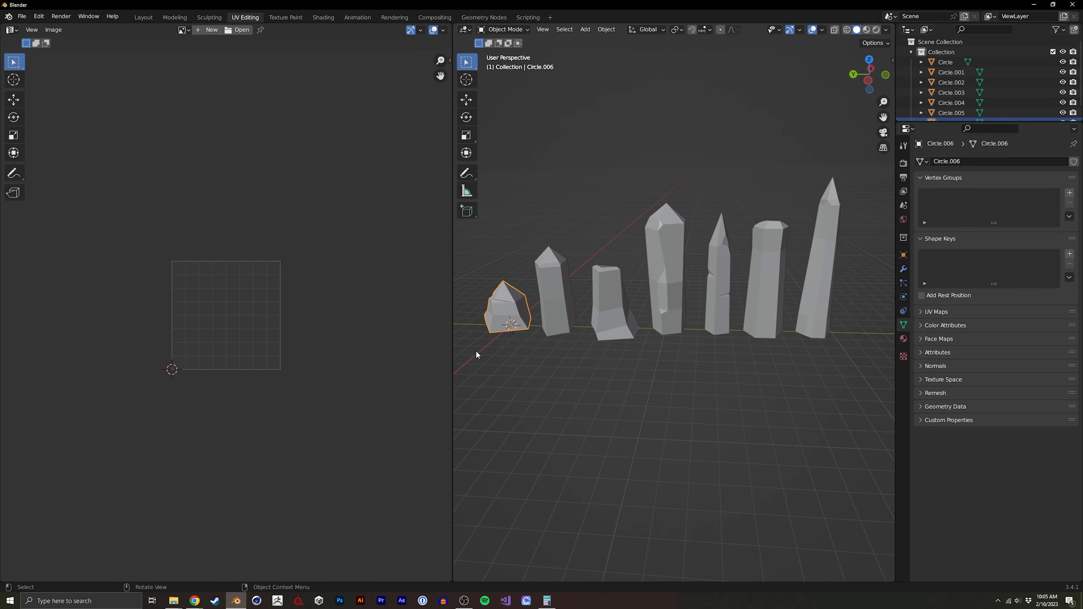
{"action": "left_click_drag", "start_coordinate": [470, 353], "coordinate": [858, 236]}
{"action": "middle_click_drag", "start_coordinate": [679, 292], "coordinate": [892, 278]}
{"action": "key", "text": "Tab"}
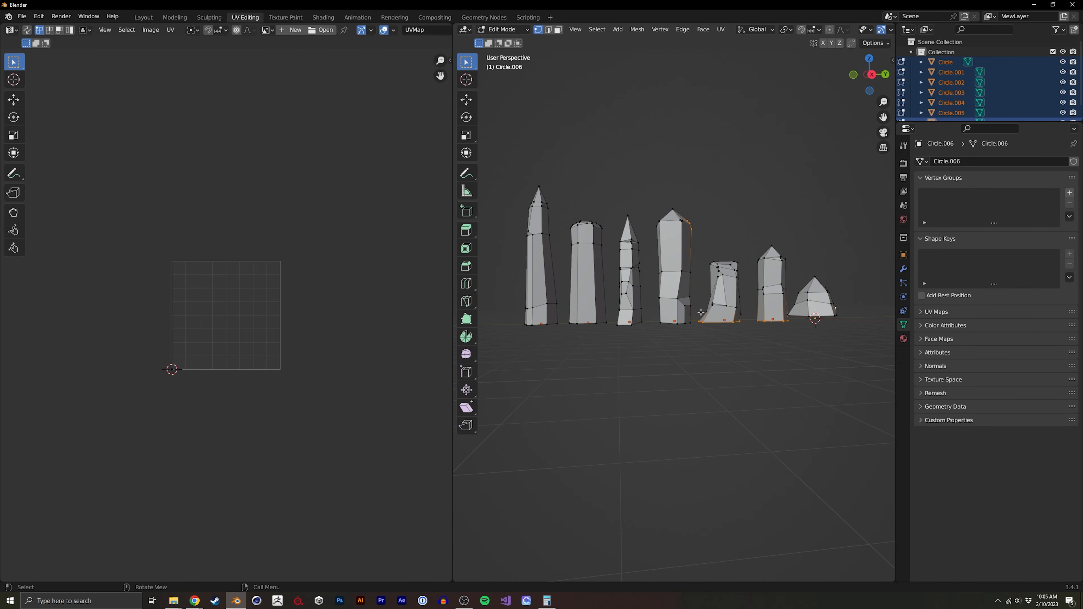
{"action": "scroll", "coordinate": [686, 315], "scroll_direction": "up", "scroll_amount": 1}
{"action": "middle_click_drag", "start_coordinate": [685, 315], "coordinate": [686, 346], "text": "shift"}
{"action": "key", "text": "a"}
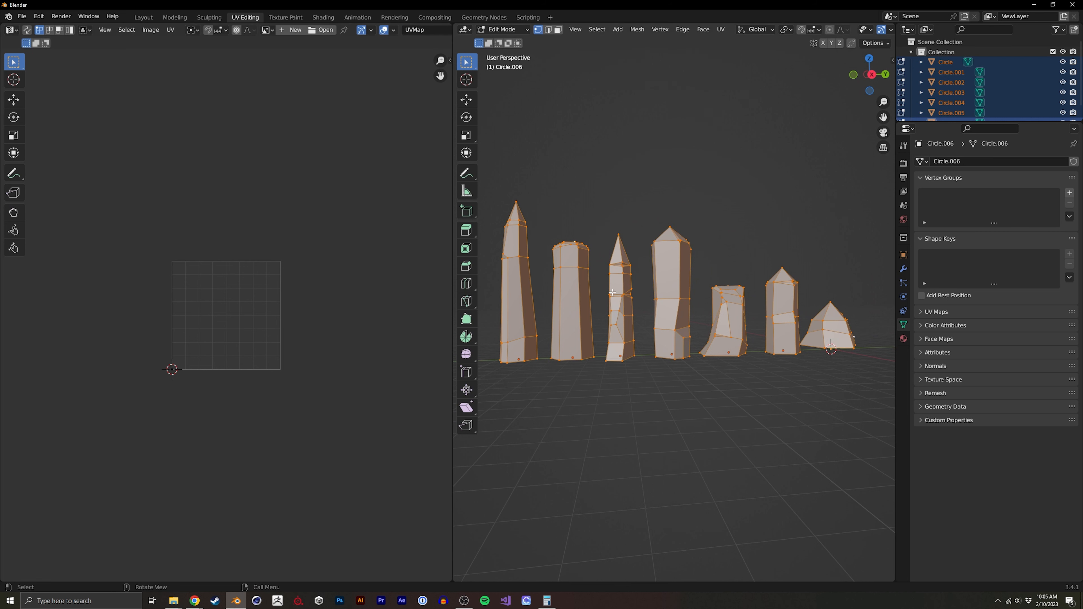
Unwrap all the crystals with Cylinder Projection, repeating the projection from a level front view.
{"action": "key", "text": "u"}
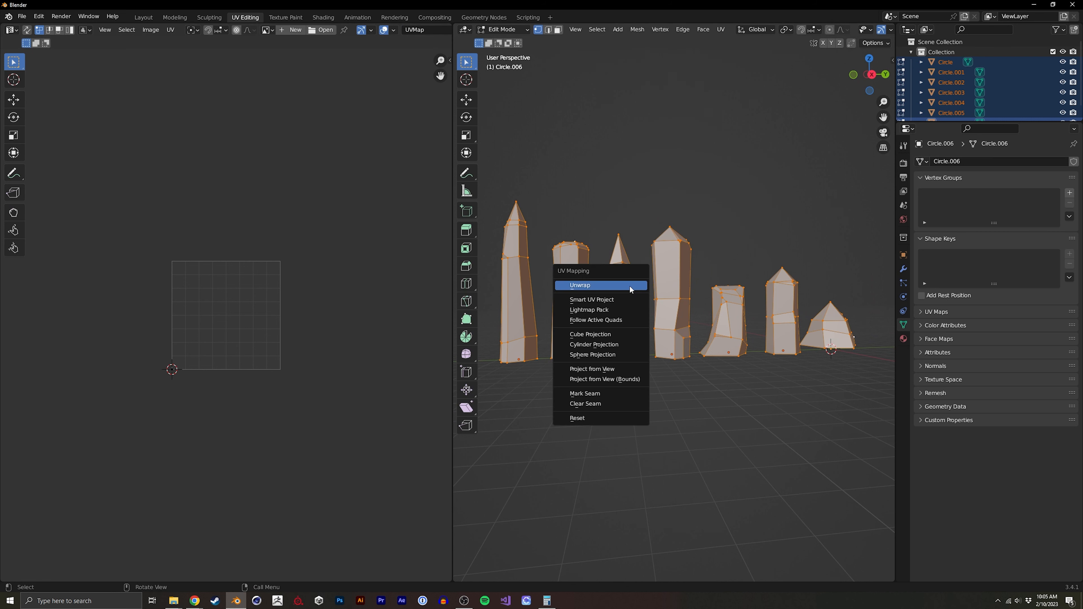
{"action": "left_click", "coordinate": [605, 343]}
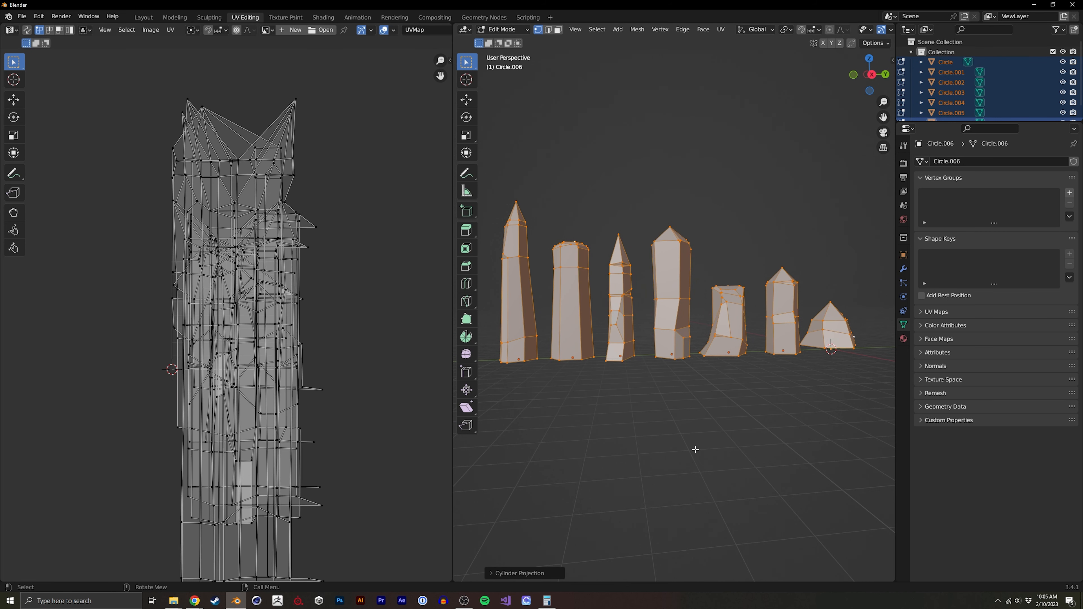
{"action": "middle_click_drag", "start_coordinate": [578, 217], "coordinate": [649, 280]}
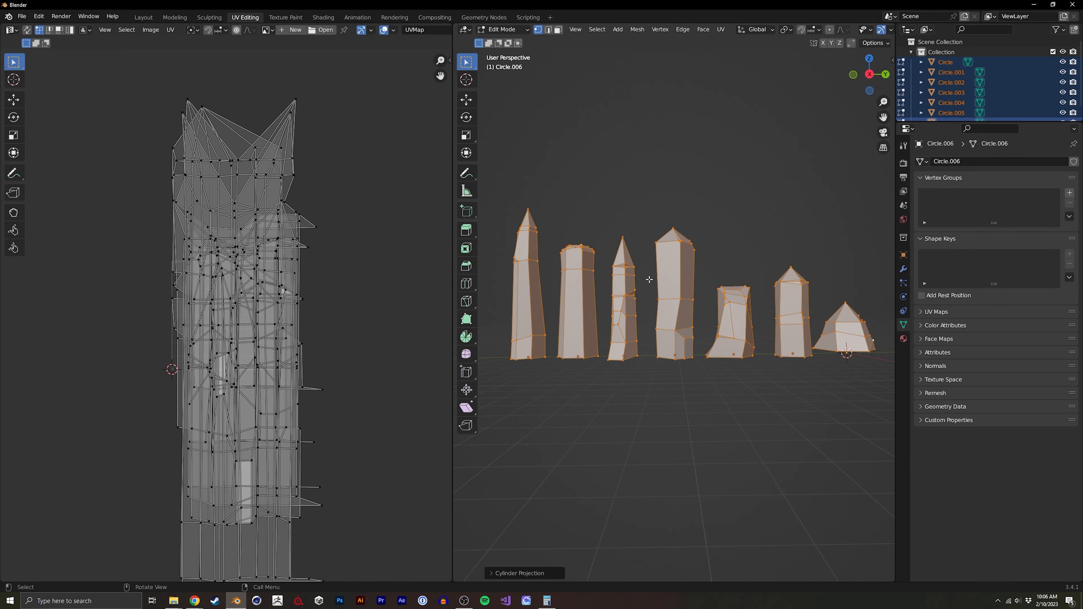
{"action": "key", "text": "u"}
{"action": "left_click", "coordinate": [678, 316]}
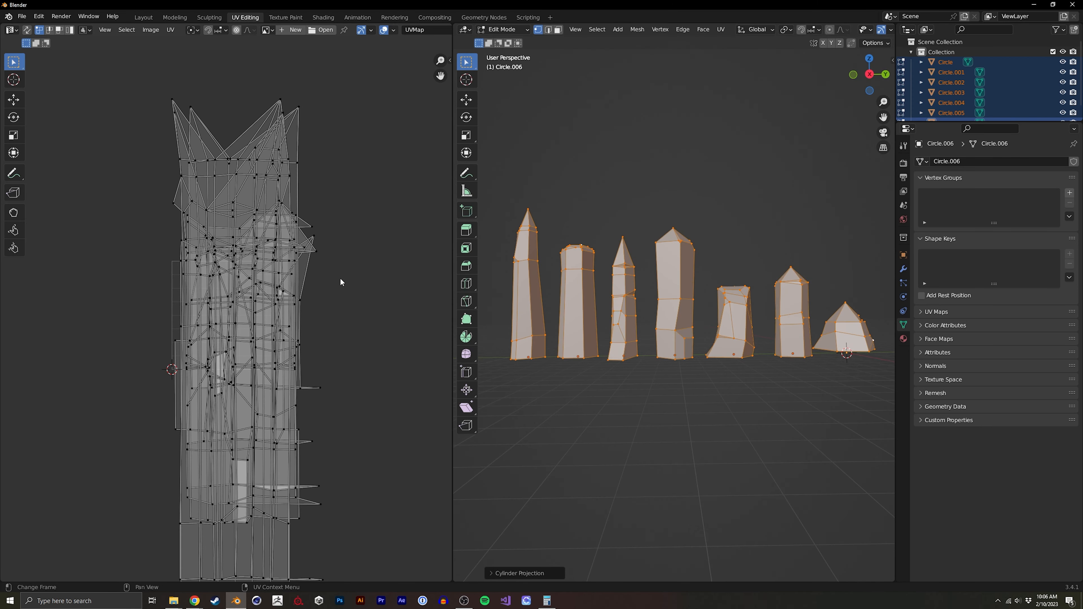
{"action": "scroll", "coordinate": [230, 327], "scroll_direction": "down", "scroll_amount": 3}
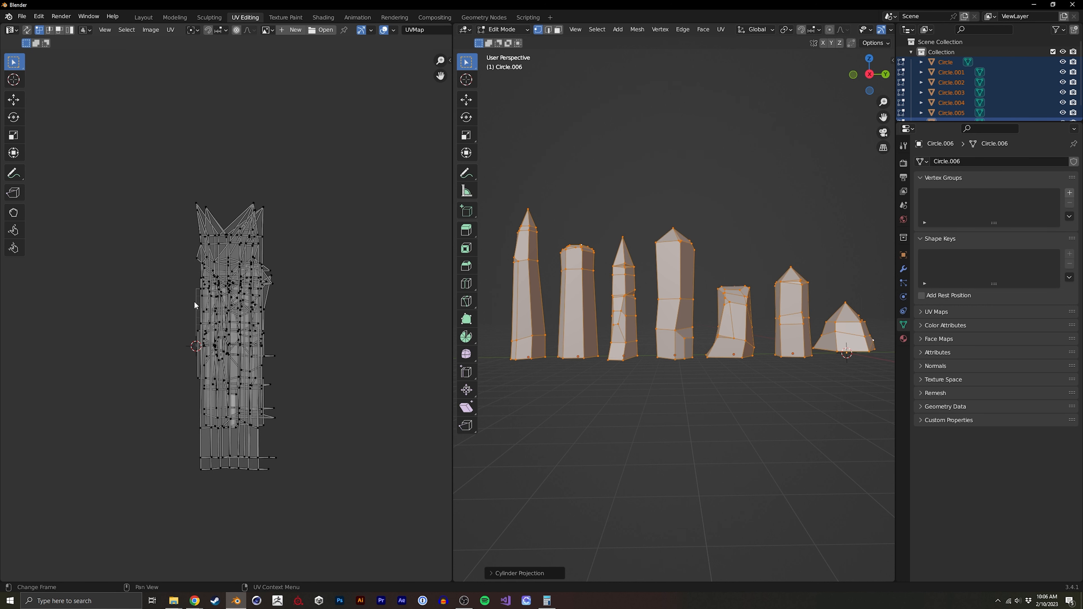
{"action": "scroll", "coordinate": [202, 300], "scroll_direction": "up", "scroll_amount": 2}
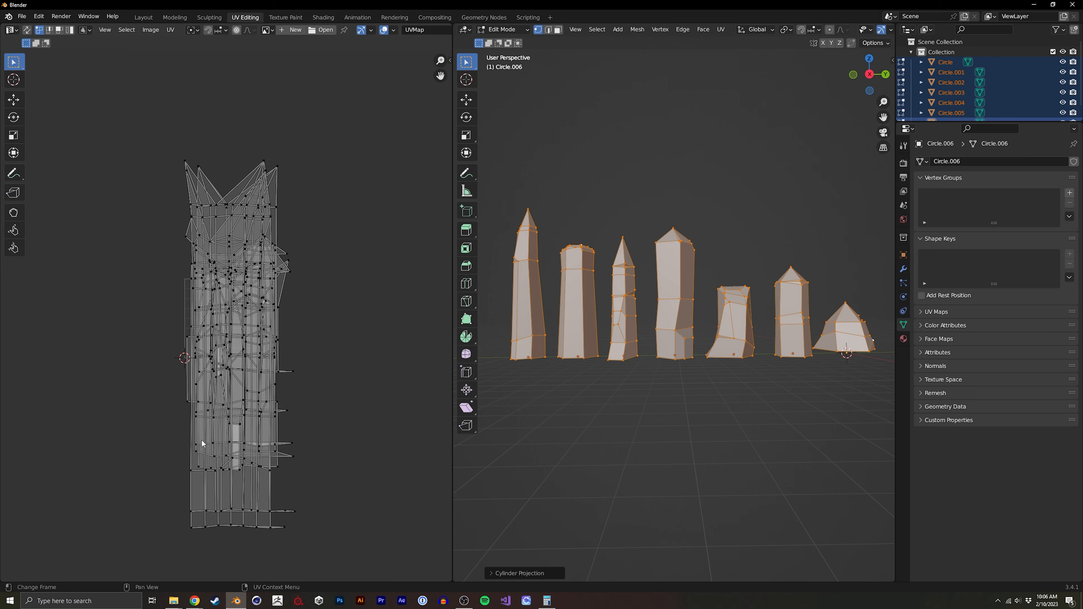
Return to Object Mode in the Layout workspace and exclude the crystals' collection from the view layer.
{"action": "middle_click_drag", "start_coordinate": [648, 315], "coordinate": [634, 334]}
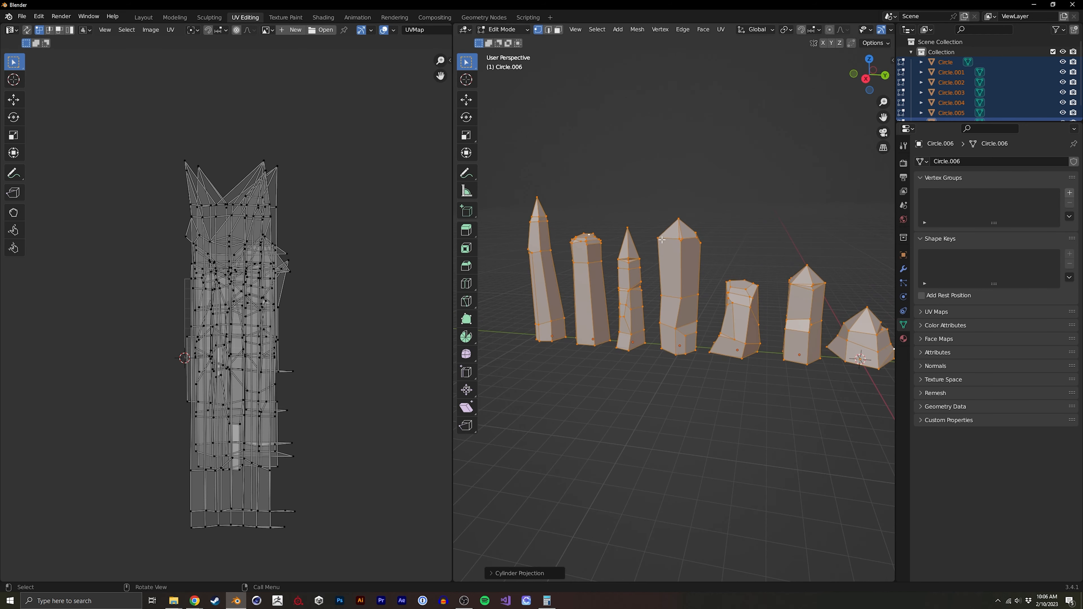
{"action": "key", "text": "Tab"}
{"action": "left_click", "coordinate": [143, 18]}
{"action": "middle_click_drag", "start_coordinate": [494, 248], "coordinate": [540, 273]}
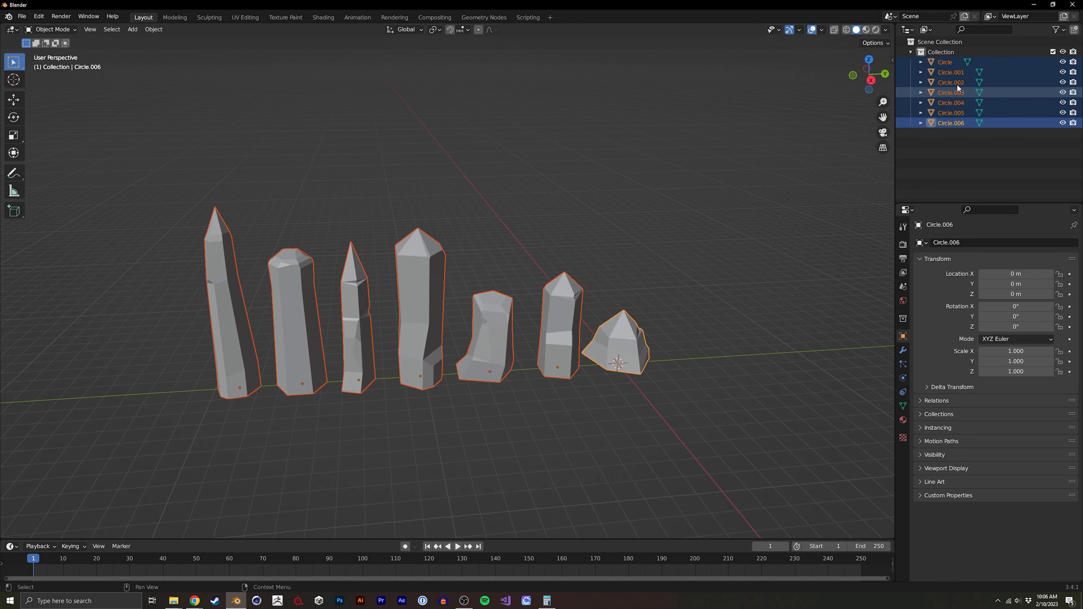
{"action": "left_click", "coordinate": [1053, 52]}
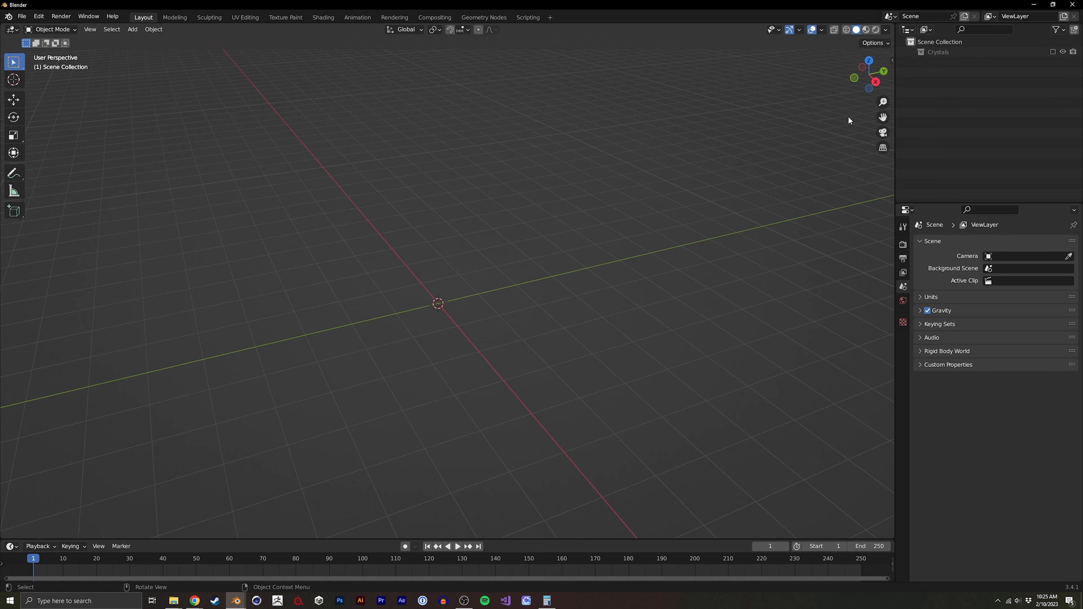
Create a new collection in the scene and name it Scene.
{"action": "right_click", "coordinate": [937, 80]}
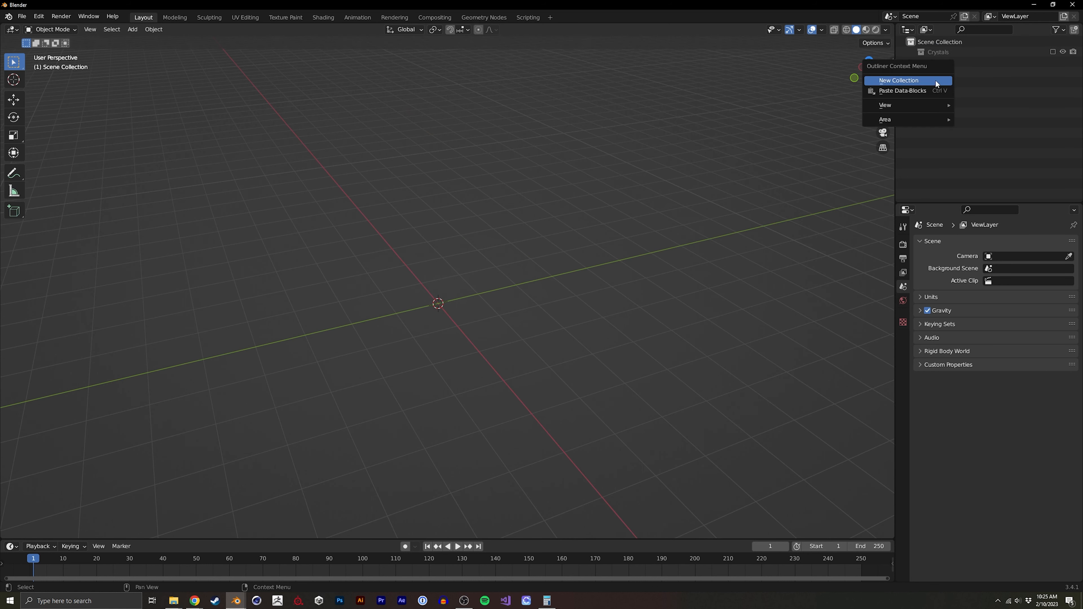
{"action": "left_click", "coordinate": [929, 80]}
{"action": "double_click", "coordinate": [933, 66]}
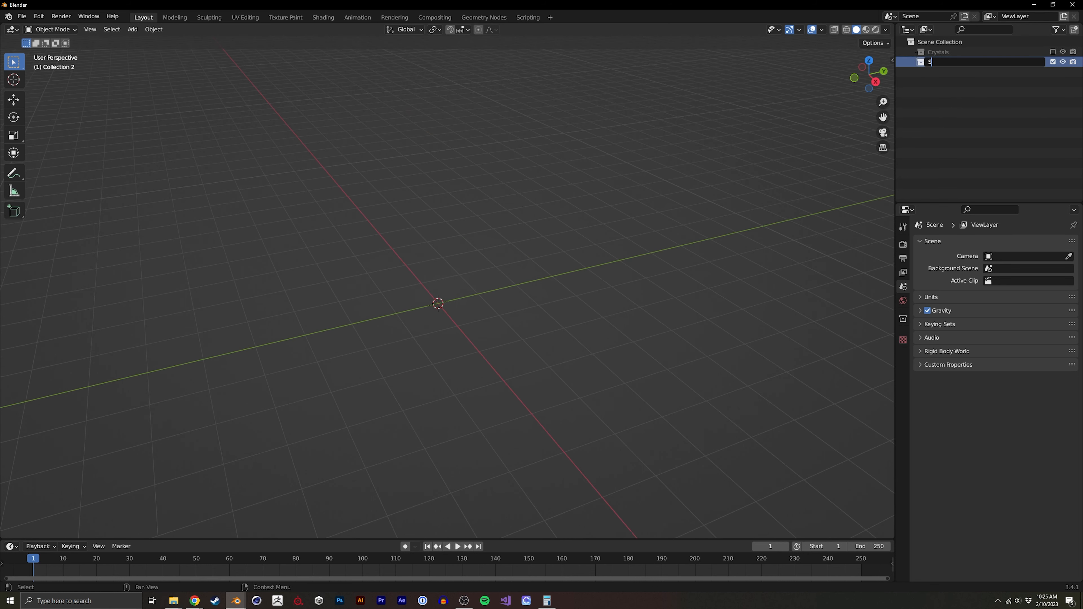
{"action": "key", "text": "Return"}
Add a 2 m plane mesh at the world origin in the Scene collection.
{"action": "key", "text": "shift+a"}
{"action": "mouse_move", "coordinate": [356, 273]}
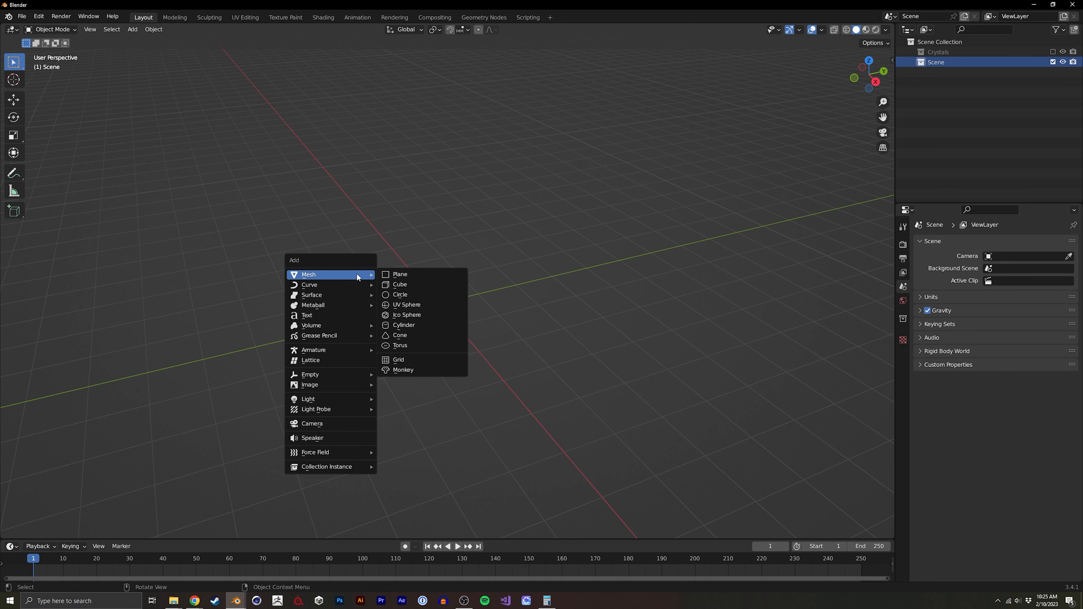
{"action": "left_click", "coordinate": [410, 277]}
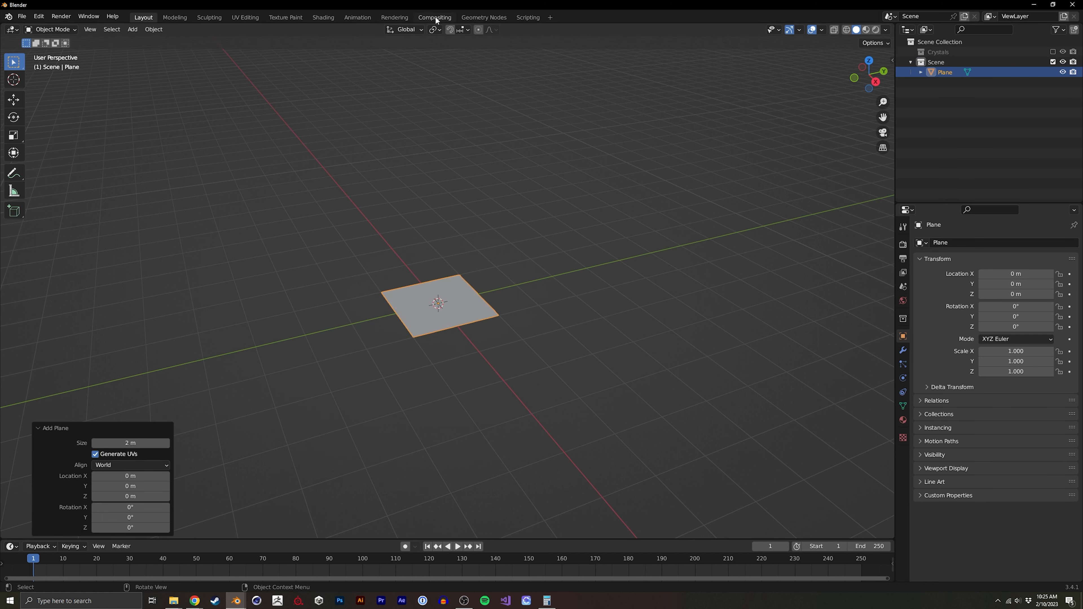
Create a new geometry node tree on the plane in the Geometry Nodes workspace and name it crystal.
{"action": "left_click", "coordinate": [476, 18]}
{"action": "left_click", "coordinate": [443, 248]}
{"action": "double_click", "coordinate": [446, 249]}
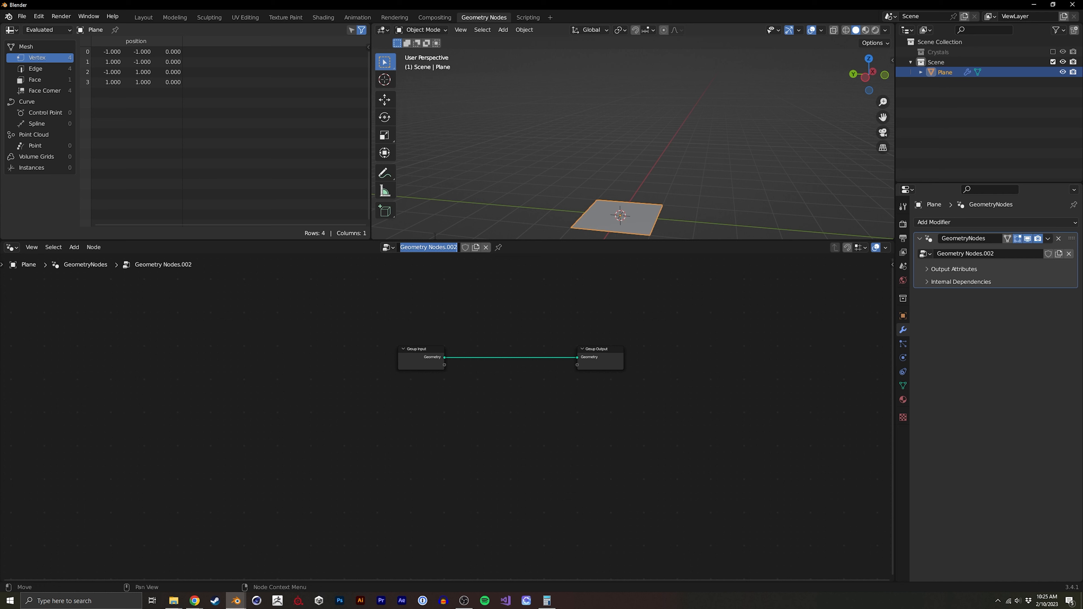
{"action": "type", "text": "crystal"}
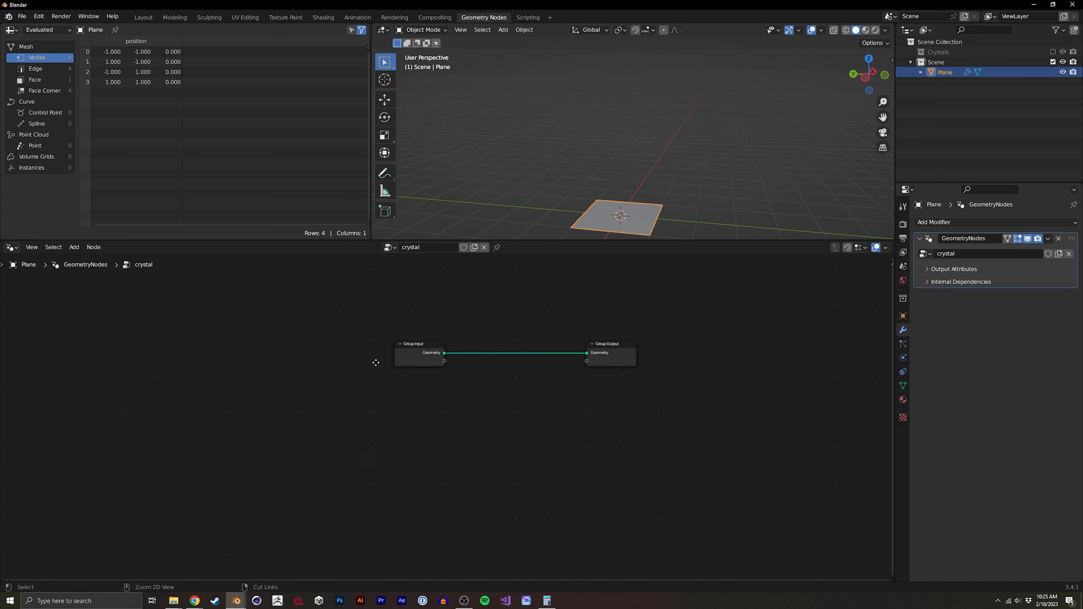
Delete the Group Input node from the crystal node tree.
{"action": "scroll", "coordinate": [341, 384], "scroll_direction": "up", "scroll_amount": 2}
{"action": "left_click", "coordinate": [385, 351]}
{"action": "key", "text": "x"}
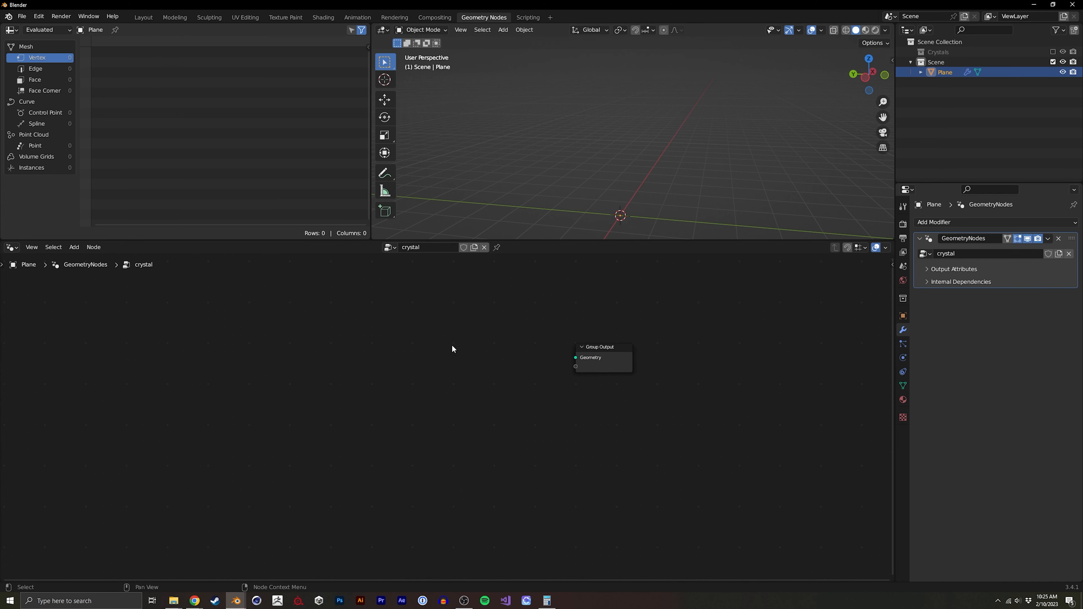
Add a Mesh Circle node in front of the Group Output node.
{"action": "key", "text": "shift+a"}
{"action": "left_click", "coordinate": [301, 263]}
{"action": "type", "text": "circ"}
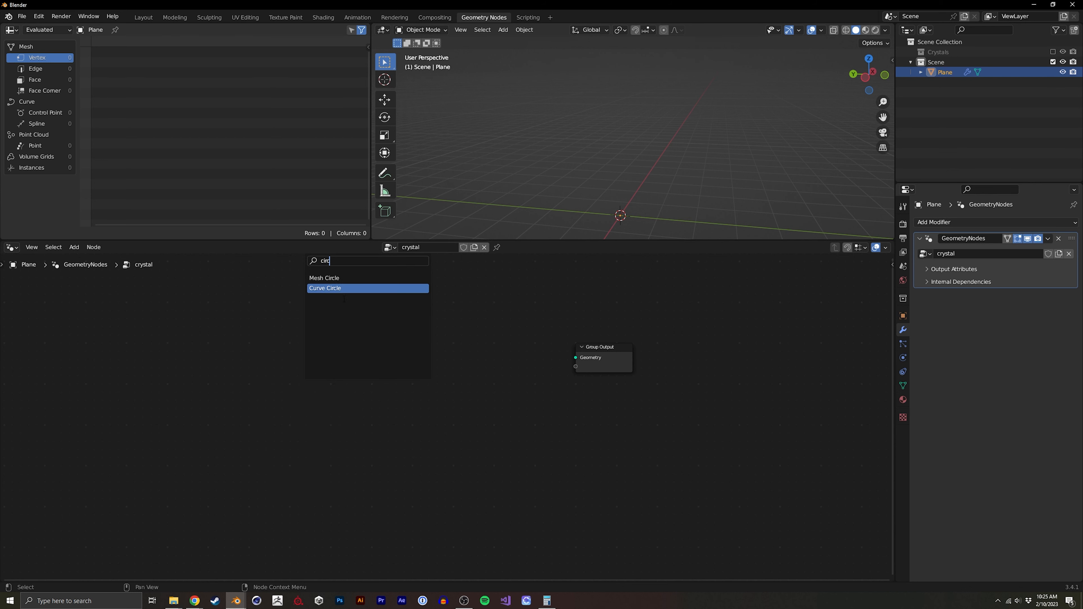
{"action": "left_click", "coordinate": [336, 282]}
{"action": "left_click", "coordinate": [402, 361]}
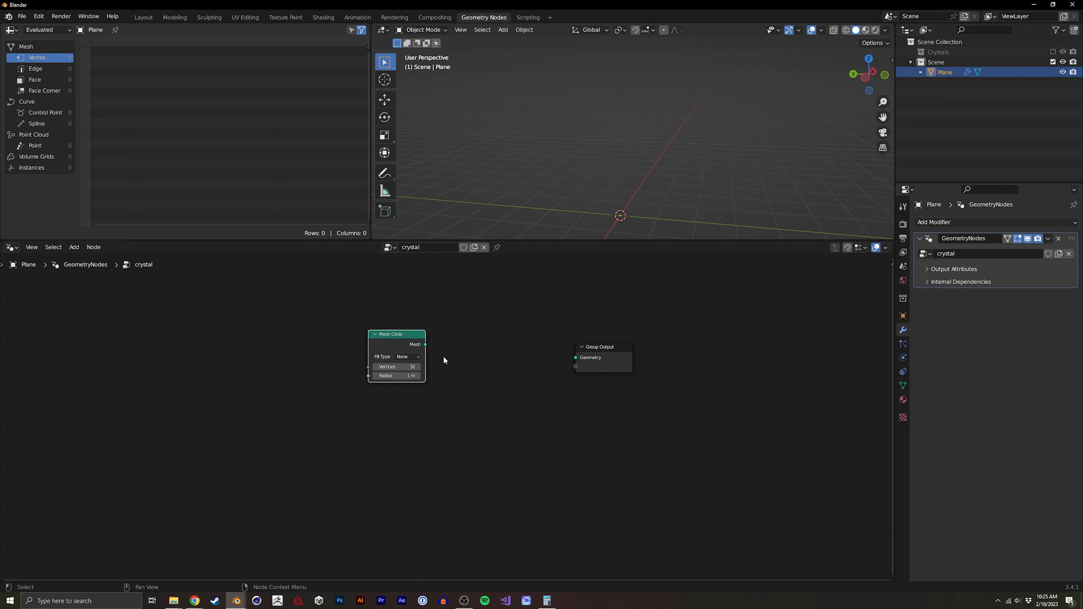
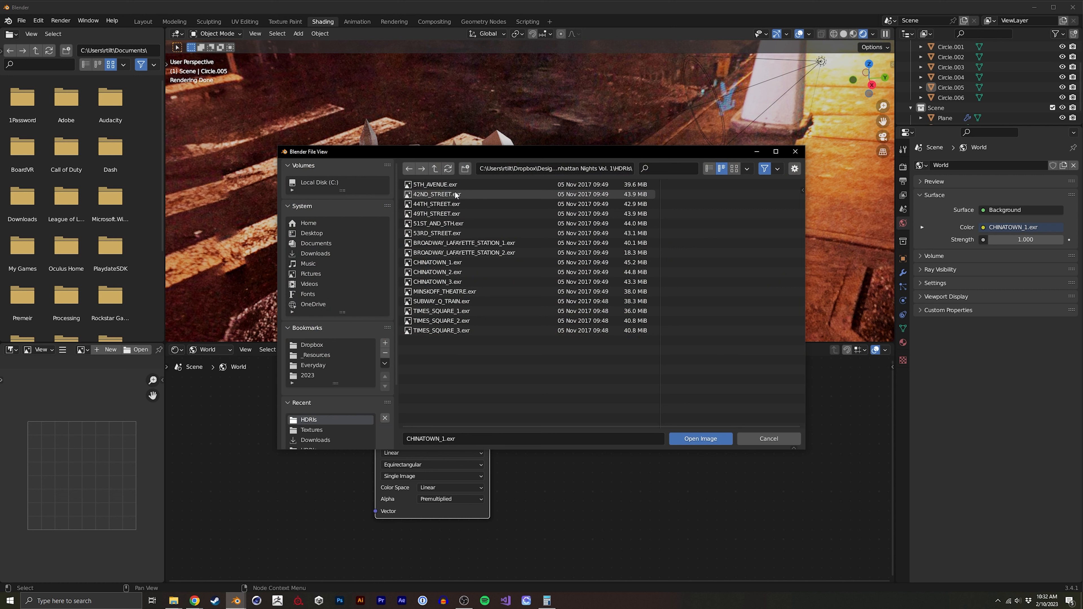
Preview the Manhattan Nights Vol. 1 thumbnails and load 5TH_AVENUE.exr from the HDRIs folder as the world environment texture.
{"action": "left_click", "coordinate": [436, 168]}
{"action": "double_click", "coordinate": [441, 195]}
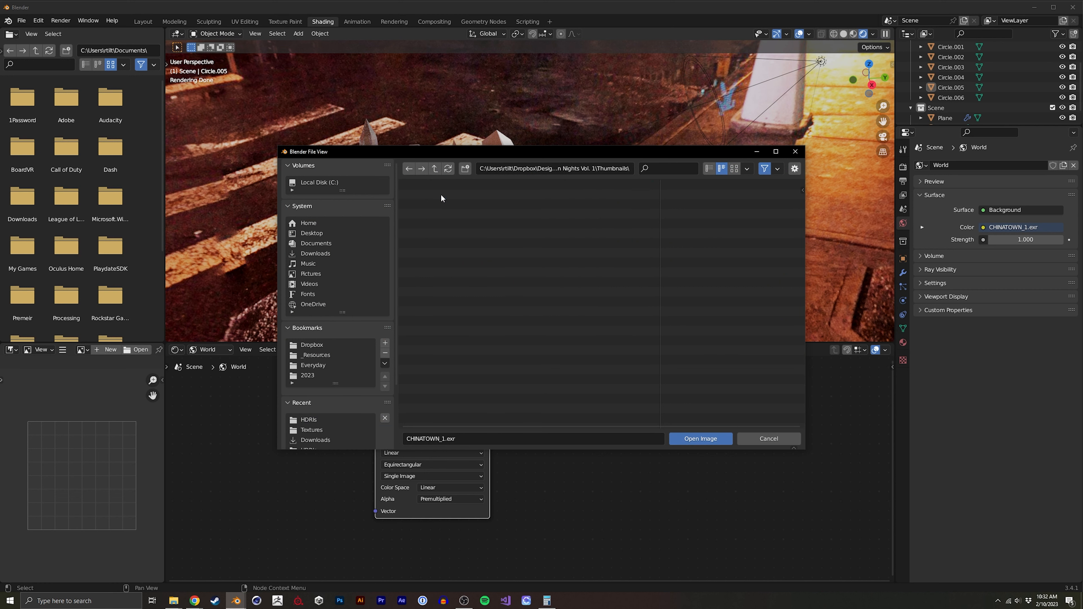
{"action": "left_click", "coordinate": [734, 169]}
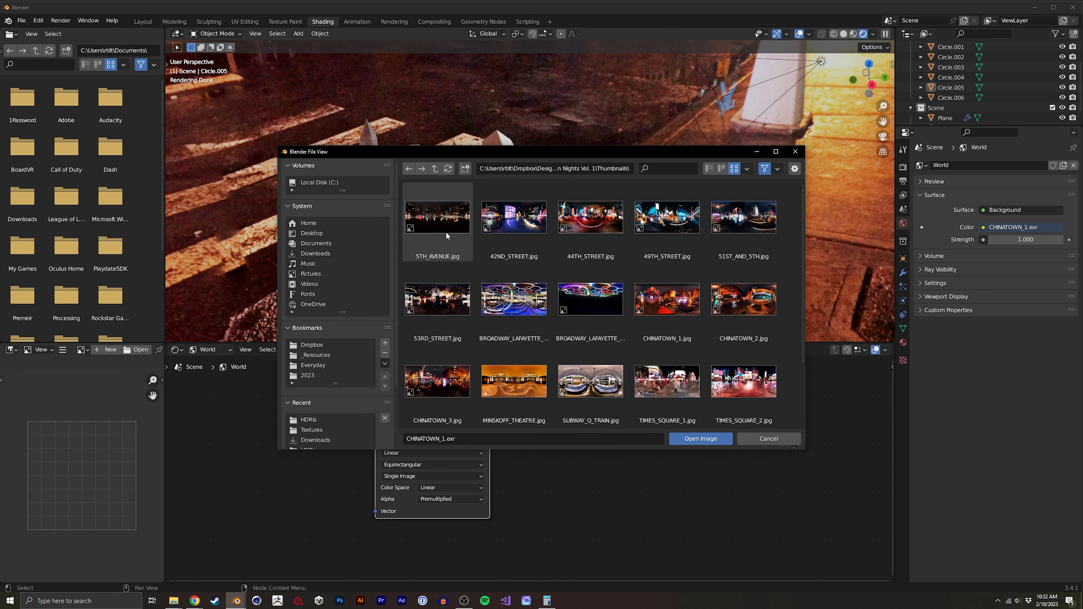
{"action": "left_click", "coordinate": [436, 170]}
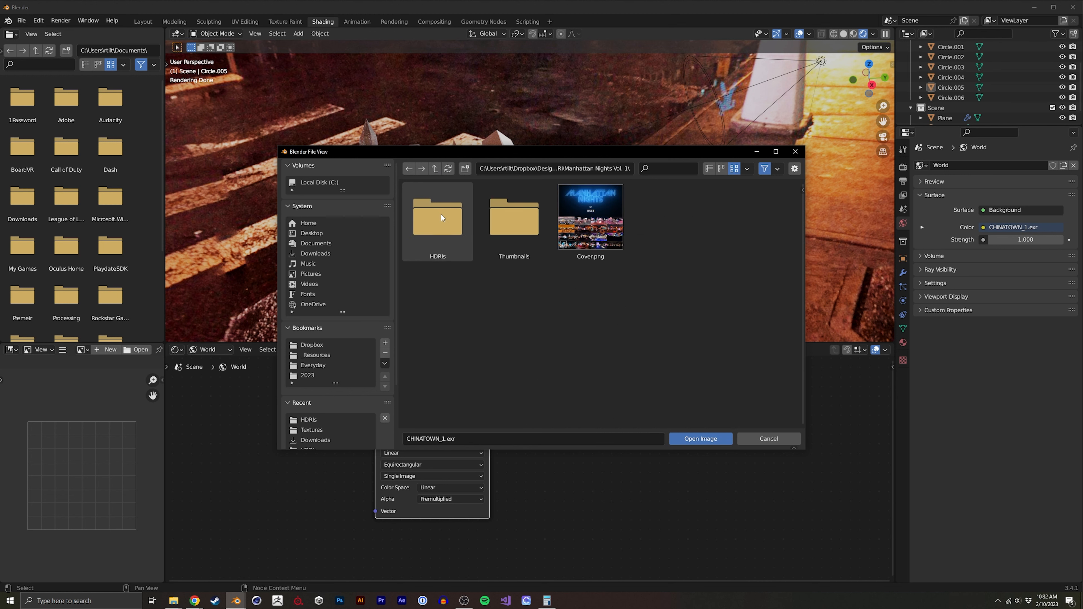
{"action": "left_click", "coordinate": [450, 226]}
{"action": "double_click", "coordinate": [448, 225]}
{"action": "double_click", "coordinate": [442, 221]}
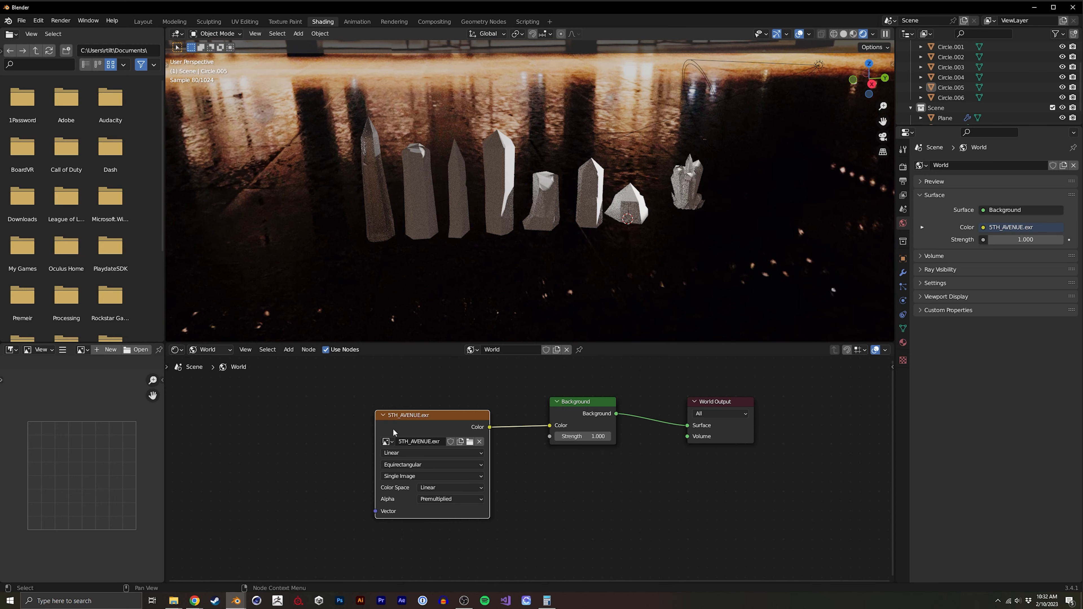
Add a Light Path node to the world node tree near the environment texture node.
{"action": "middle_click_drag", "start_coordinate": [384, 370], "coordinate": [409, 474]}
{"action": "key", "text": "shift+a"}
{"action": "type", "text": "light"}
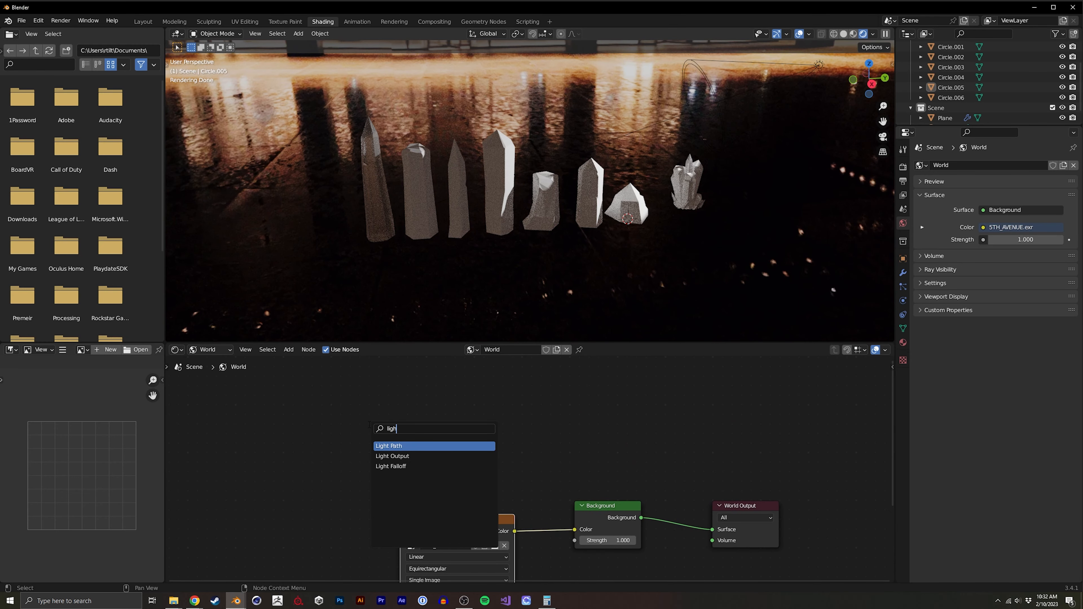
{"action": "key", "text": "Return"}
{"action": "left_click", "coordinate": [368, 424]}
Duplicate the Background node and place the copy below the original.
{"action": "left_click_drag", "start_coordinate": [610, 503], "coordinate": [600, 504]}
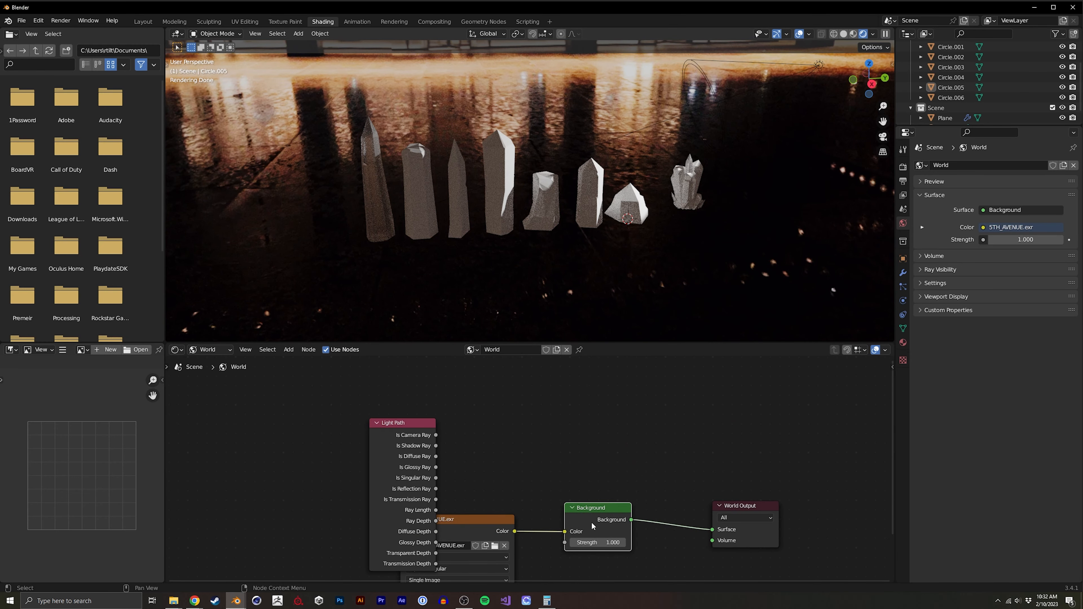
{"action": "key", "text": "shift+d"}
{"action": "left_click", "coordinate": [593, 570]}
Add a Mix Shader node and connect the Light Path's Is Camera Ray output to its Fac input.
{"action": "middle_click_drag", "start_coordinate": [592, 570], "coordinate": [483, 510]}
{"action": "key", "text": "shift+a"}
{"action": "type", "text": "mix"}
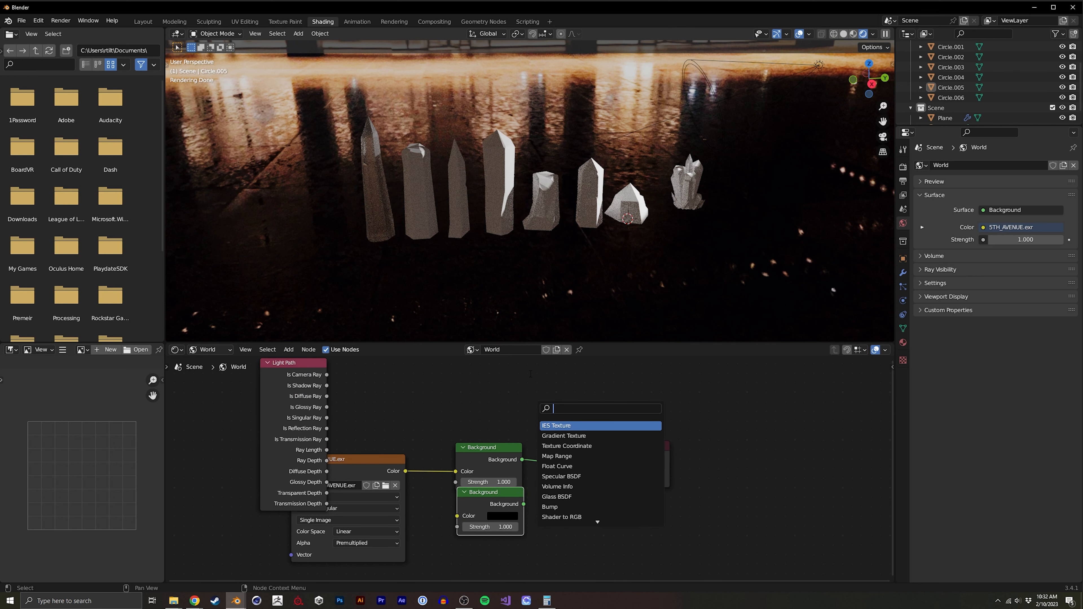
{"action": "key", "text": "Down"}
{"action": "key", "text": "Return"}
{"action": "left_click", "coordinate": [530, 373]}
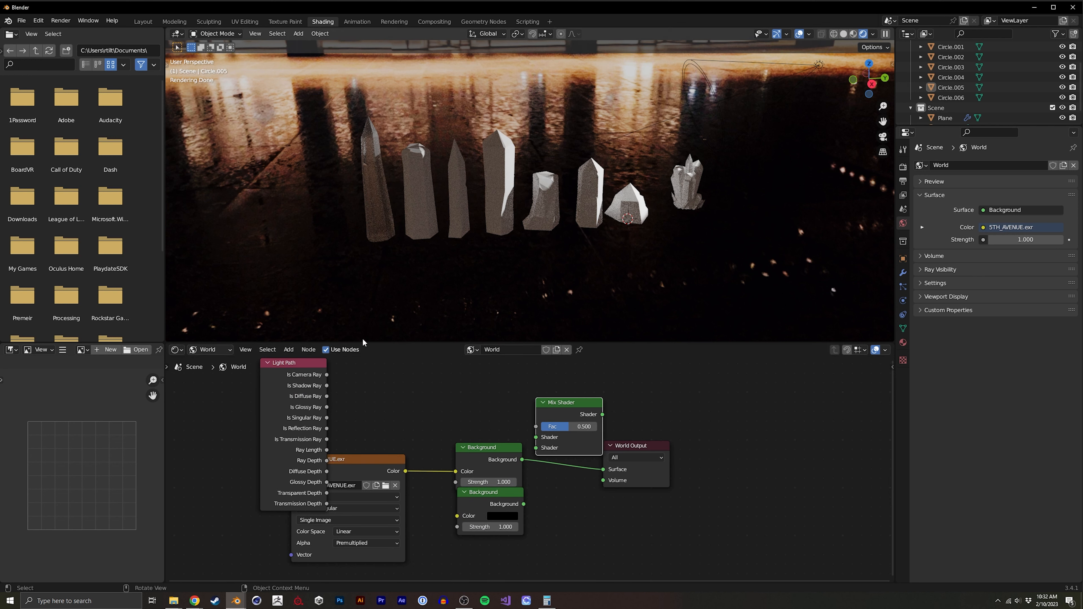
{"action": "middle_click_drag", "start_coordinate": [333, 365], "coordinate": [320, 373]}
{"action": "left_click_drag", "start_coordinate": [314, 383], "coordinate": [524, 435]}
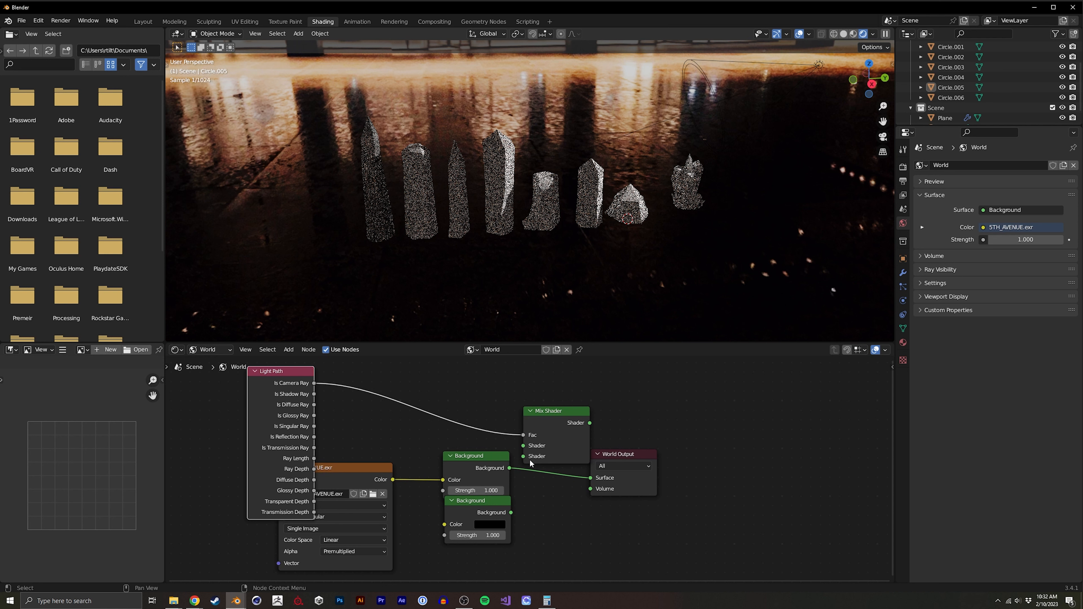
Connect the second Background to the Mix Shader and the Mix Shader to the World Output, spacing the nodes apart.
{"action": "left_click_drag", "start_coordinate": [511, 513], "coordinate": [528, 470]}
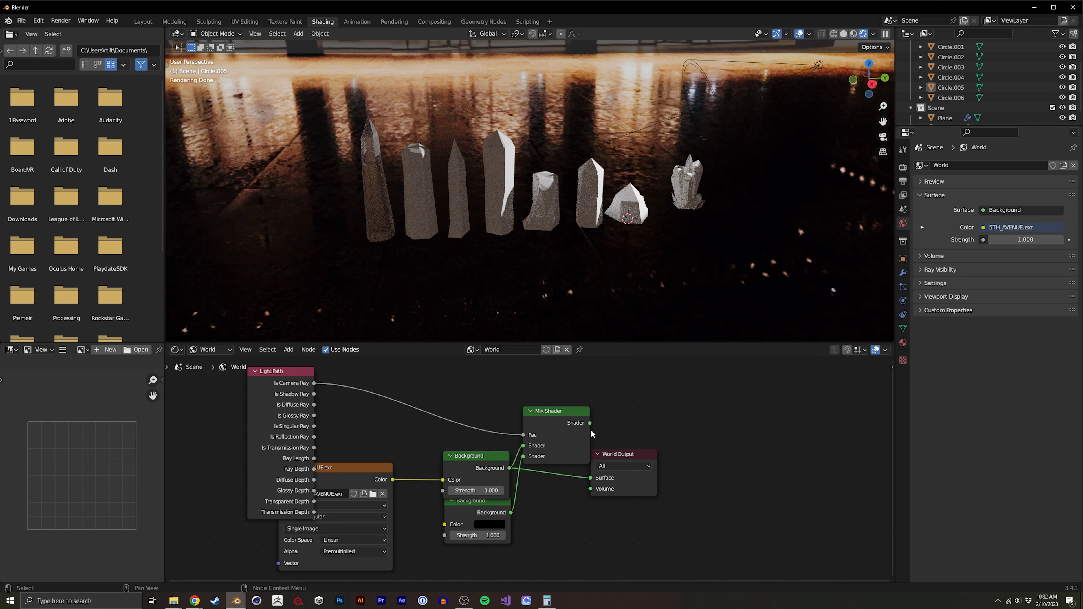
{"action": "left_click_drag", "start_coordinate": [590, 423], "coordinate": [608, 437]}
{"action": "left_click_drag", "start_coordinate": [477, 503], "coordinate": [478, 516]}
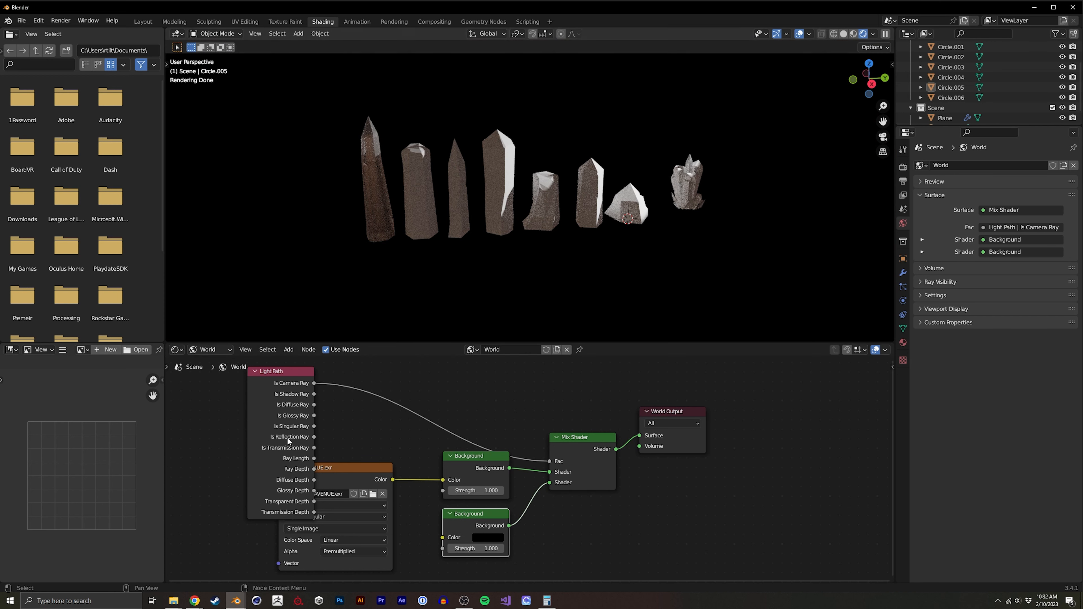
{"action": "middle_click_drag", "start_coordinate": [287, 442], "coordinate": [312, 481]}
{"action": "left_click_drag", "start_coordinate": [304, 459], "coordinate": [247, 436]}
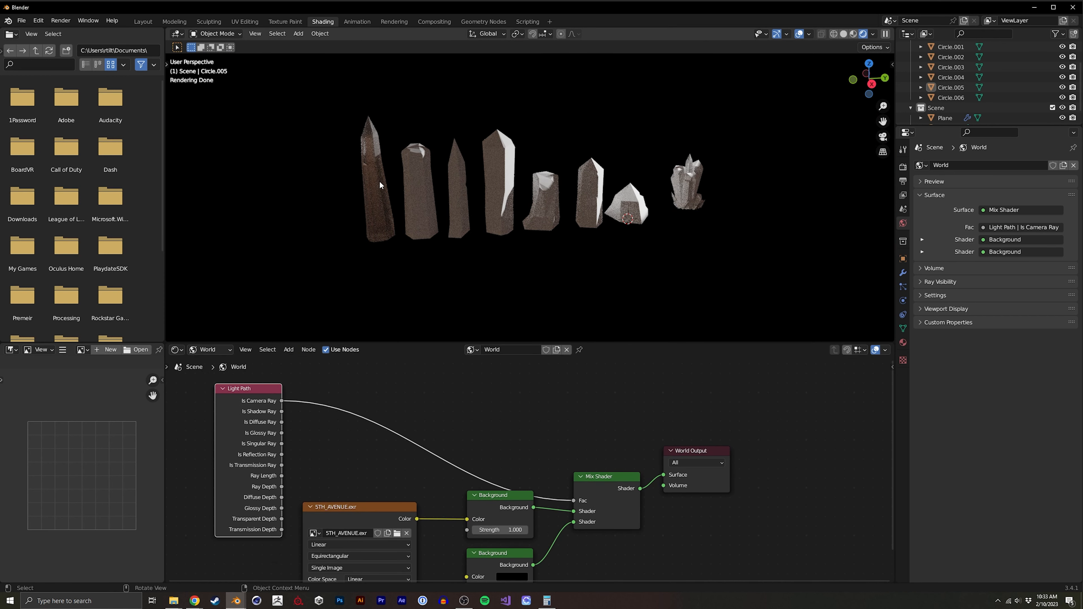
Link the tall crystal's material to all the other crystals in the row, leaving the light out of the selection.
{"action": "mouse_move", "coordinate": [382, 162]}
{"action": "middle_mouse_down"}
{"action": "mouse_move", "coordinate": [401, 164]}
{"action": "mouse_move", "coordinate": [383, 166]}
{"action": "middle_mouse_up"}
{"action": "left_click", "coordinate": [403, 207]}
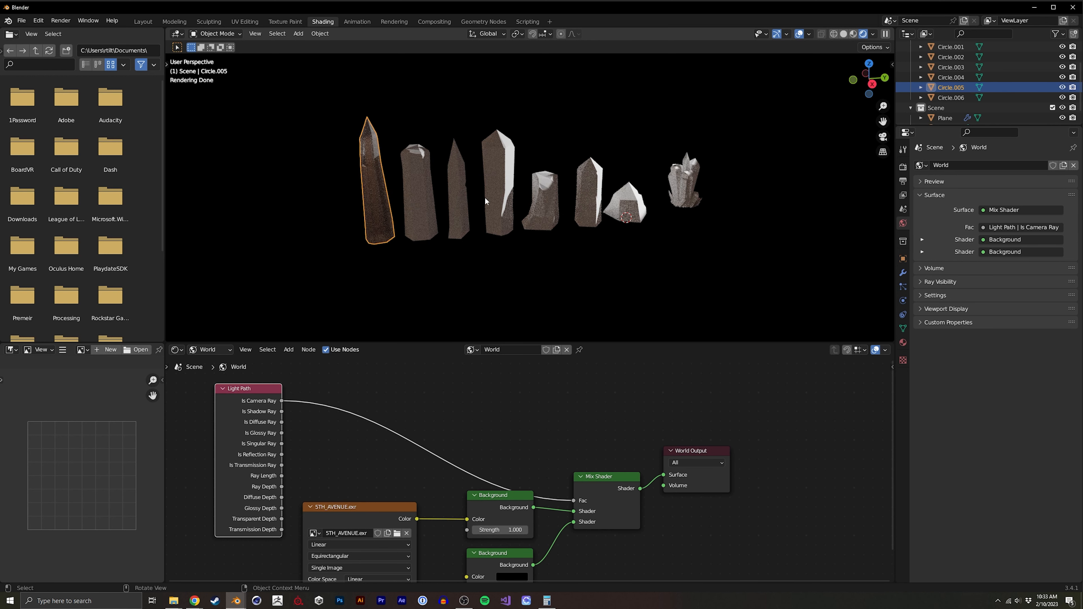
{"action": "left_click_drag", "start_coordinate": [674, 137], "coordinate": [657, 141]}
{"action": "left_click", "coordinate": [626, 201]}
{"action": "left_click_drag", "start_coordinate": [643, 244], "coordinate": [401, 175]}
{"action": "left_click", "coordinate": [371, 209], "text": "shift"}
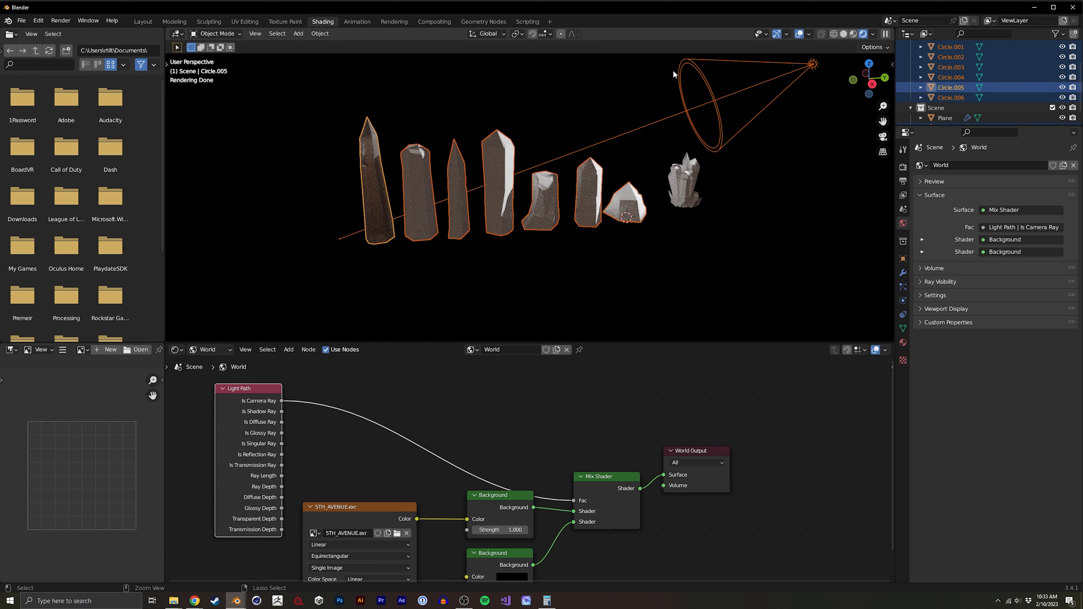
{"action": "left_click_drag", "start_coordinate": [674, 75], "coordinate": [725, 117], "text": "ctrl"}
{"action": "key", "text": "ctrl+l"}
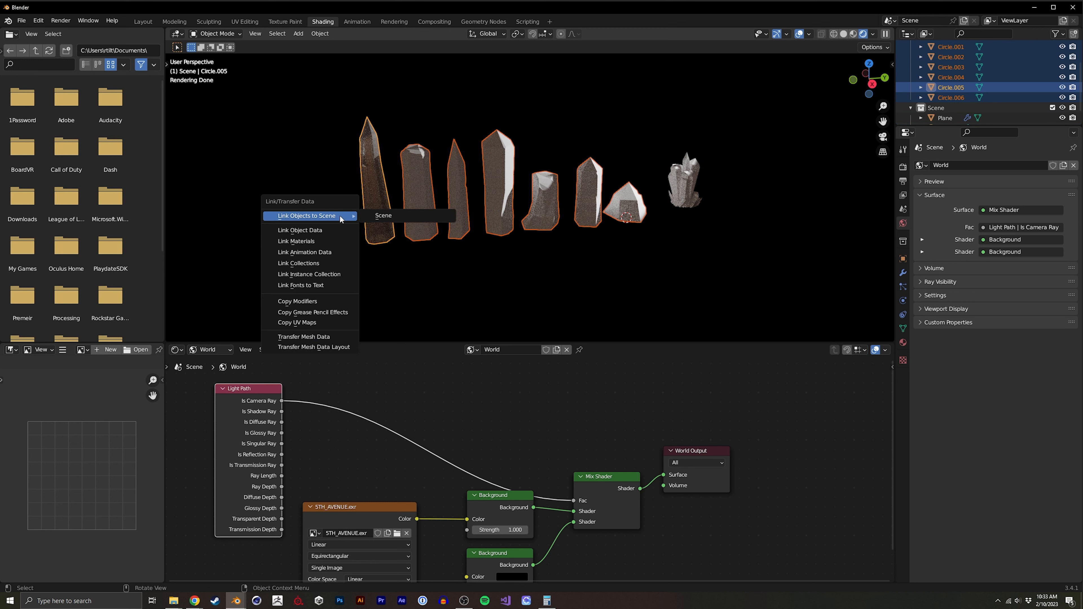
{"action": "left_click", "coordinate": [311, 242]}
{"action": "key", "text": "alt+a"}
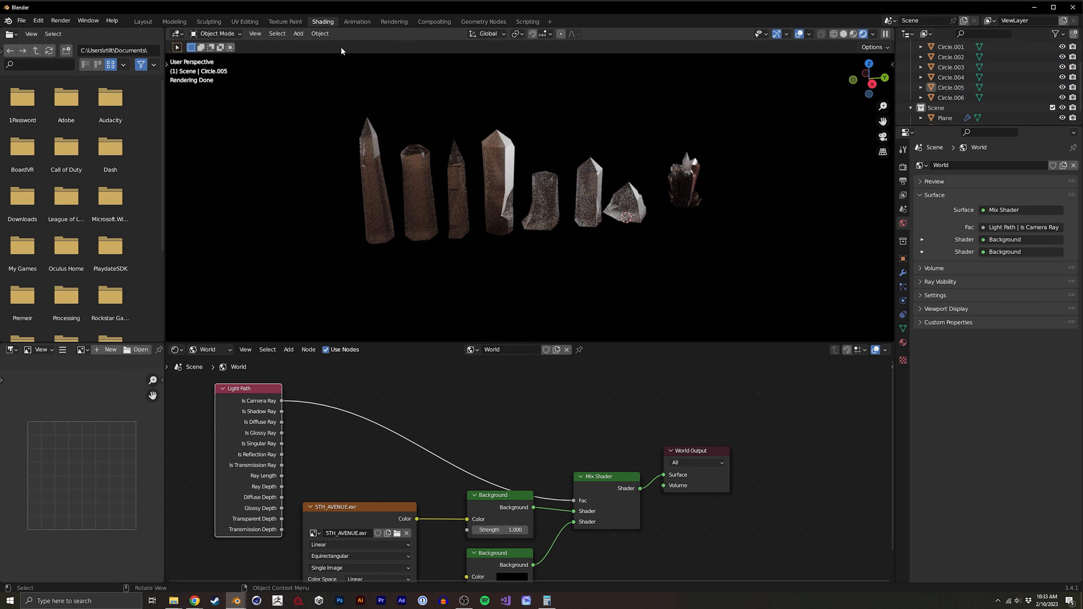
Switch the shader editor from World to Object nodes and enlarge the node editing area.
{"action": "left_click", "coordinate": [210, 353]}
{"action": "left_click", "coordinate": [215, 366]}
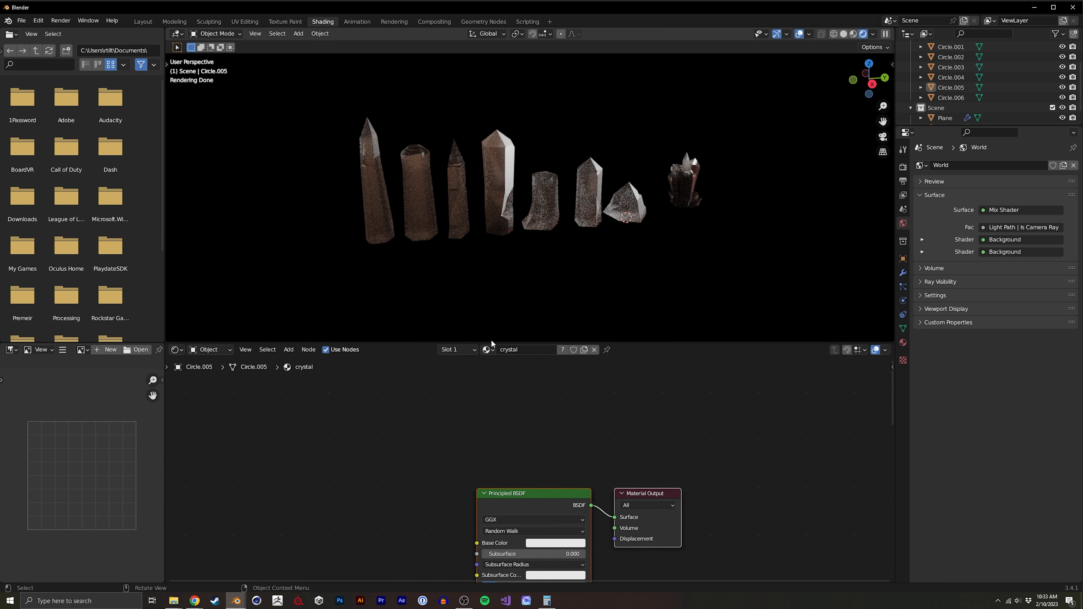
{"action": "left_click_drag", "start_coordinate": [492, 342], "coordinate": [523, 154]}
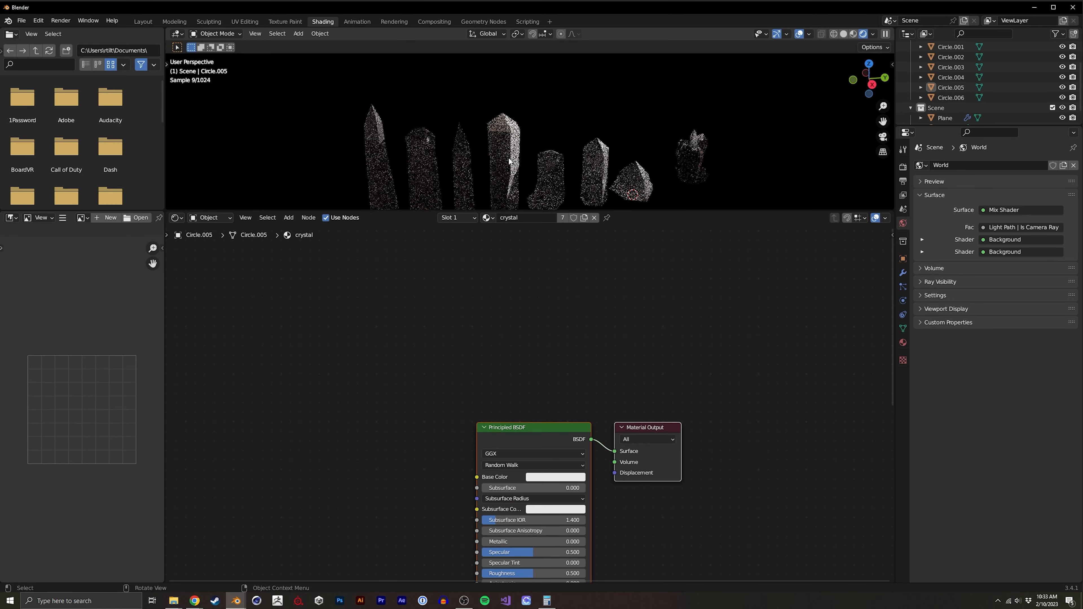
{"action": "middle_click_drag", "start_coordinate": [505, 138], "coordinate": [495, 134]}
Try a red and then a yellow base color on the crystal material.
{"action": "left_click", "coordinate": [640, 334]}
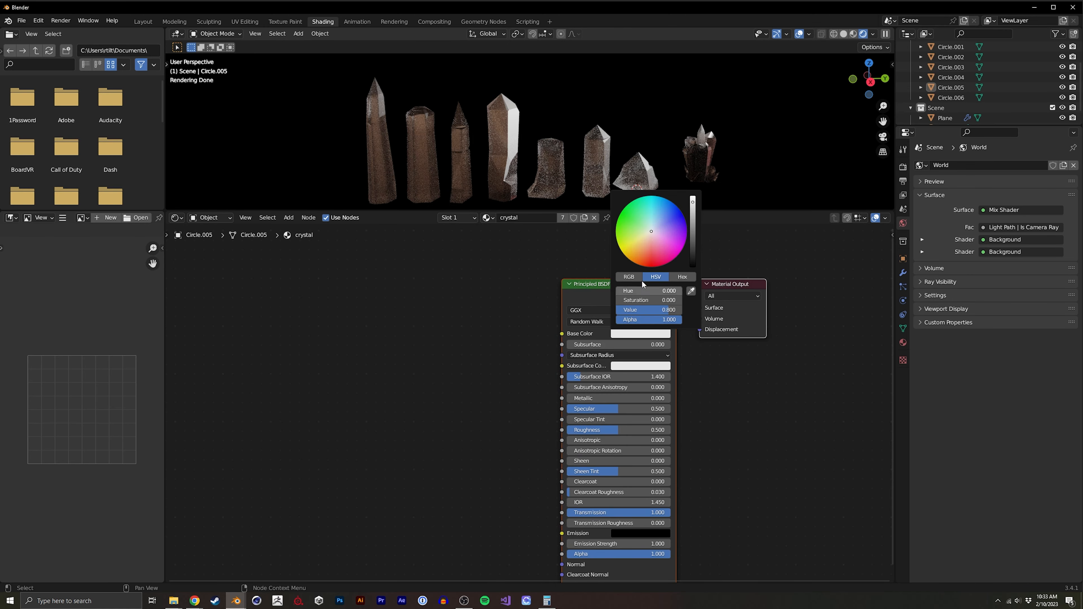
{"action": "left_click", "coordinate": [656, 255]}
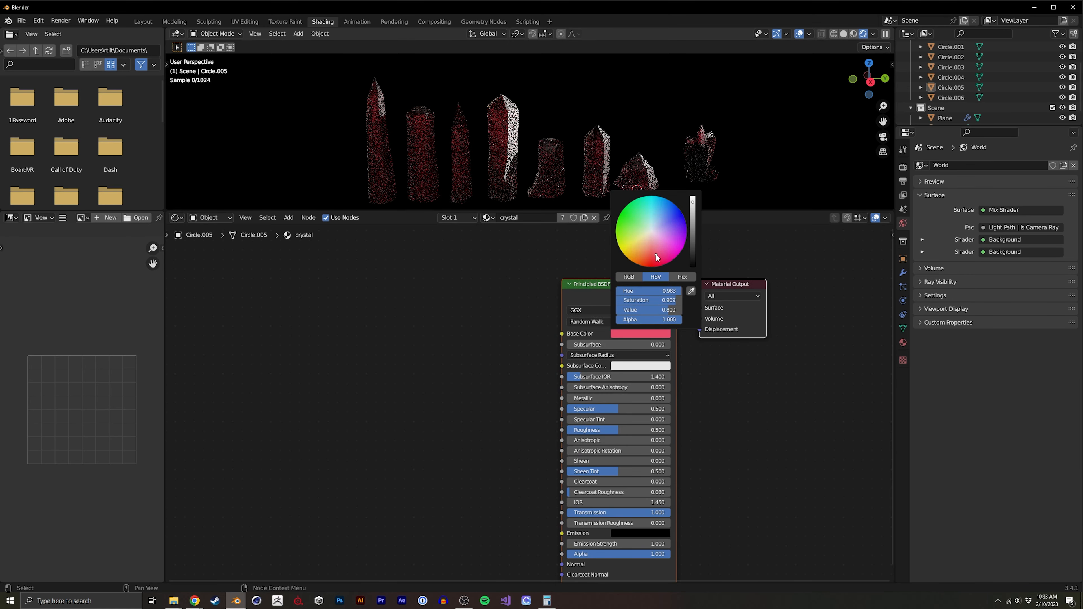
{"action": "left_click_drag", "start_coordinate": [678, 226], "coordinate": [645, 237]}
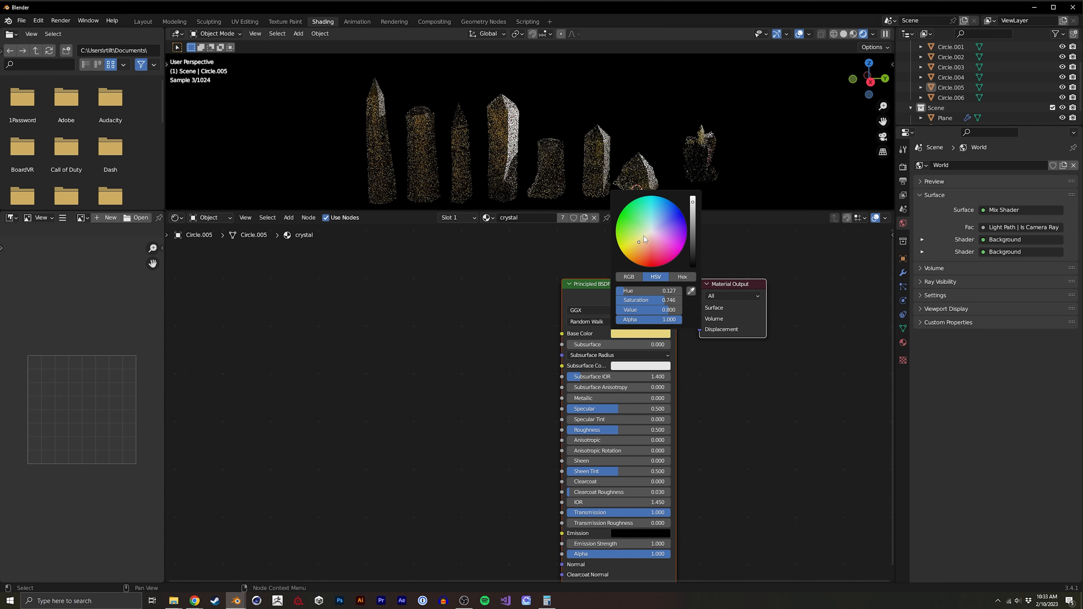
{"action": "left_click", "coordinate": [501, 285]}
Add a Magic Texture node to the crystal material and preview its color output on the crystals.
{"action": "middle_click_drag", "start_coordinate": [342, 340], "coordinate": [419, 377]}
{"action": "key", "text": "shift+a"}
{"action": "left_click", "coordinate": [392, 350]}
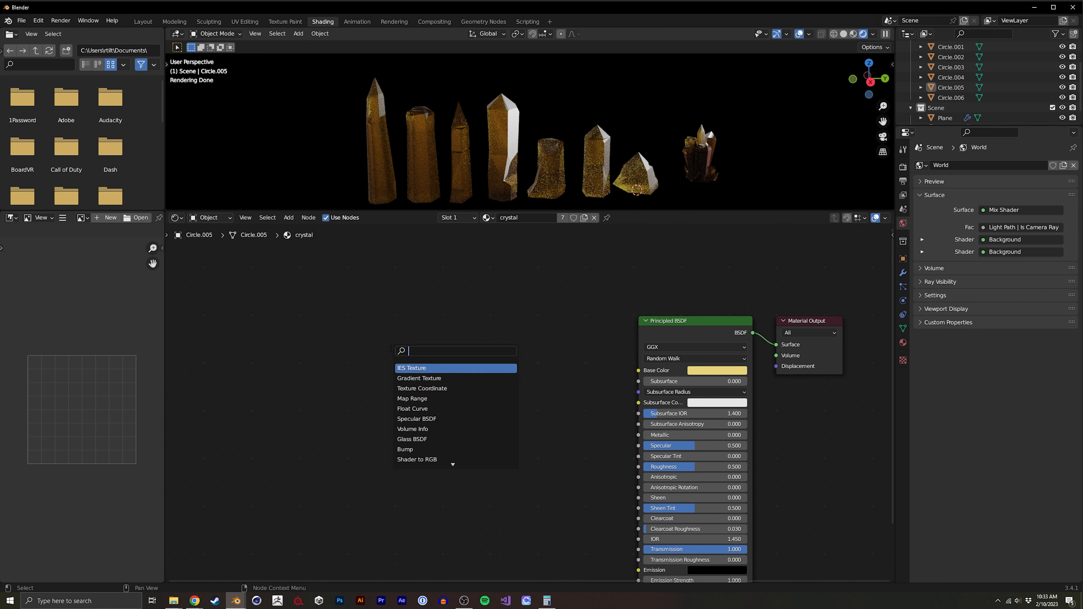
{"action": "key", "text": "Return"}
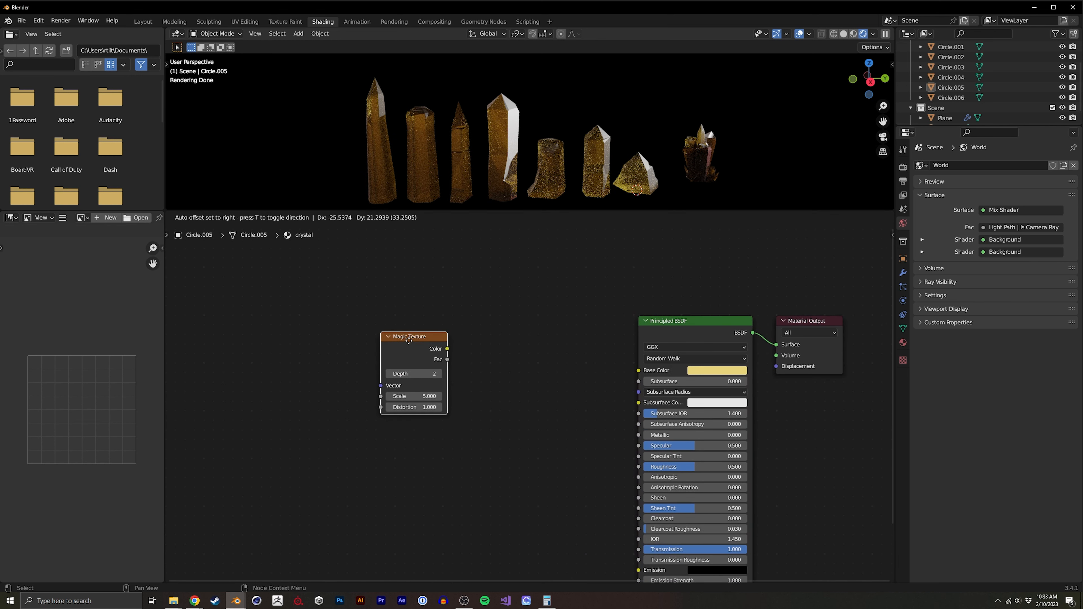
{"action": "left_click", "coordinate": [377, 343]}
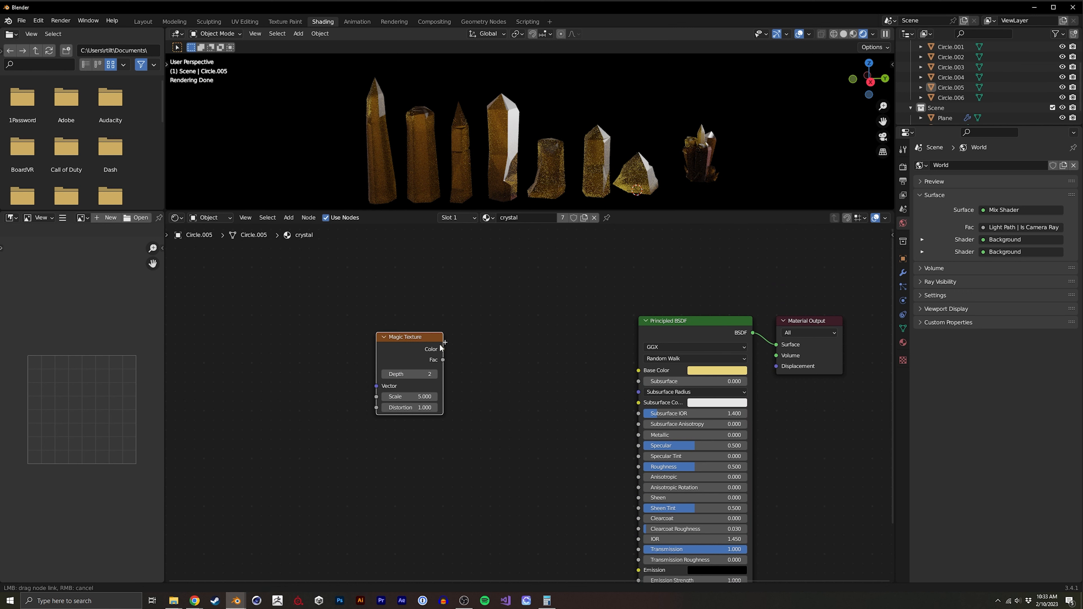
{"action": "left_click_drag", "start_coordinate": [440, 344], "coordinate": [441, 344]}
{"action": "left_click", "coordinate": [423, 343]}
{"action": "left_click", "coordinate": [436, 348], "text": "ctrl+shift"}
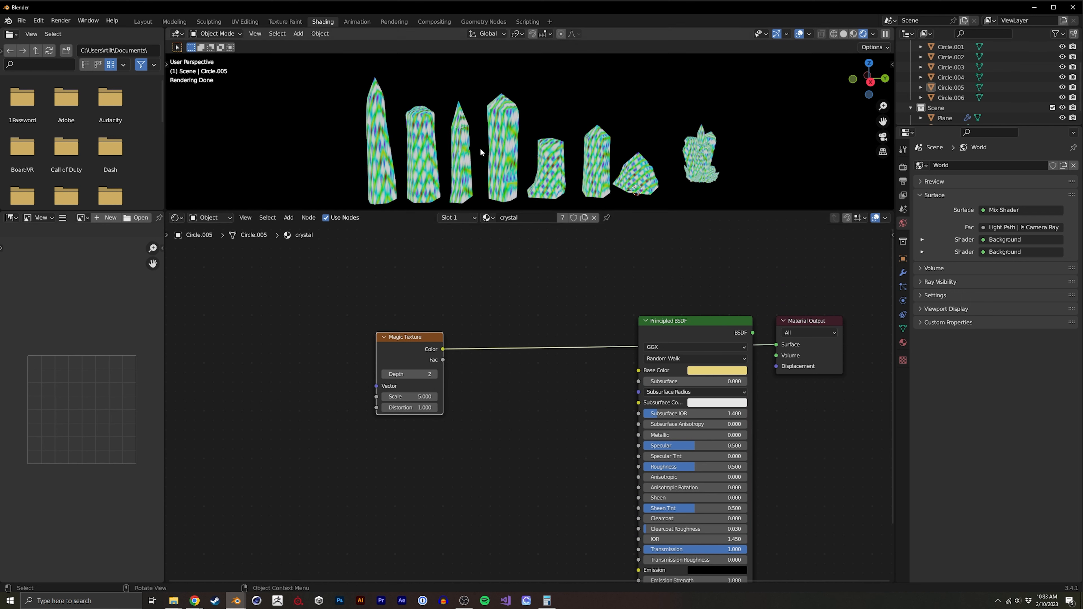
Add a Layer Weight node and connect its Facing output to the Magic Texture's Vector input.
{"action": "middle_click_drag", "start_coordinate": [366, 326], "coordinate": [426, 311], "text": "shift"}
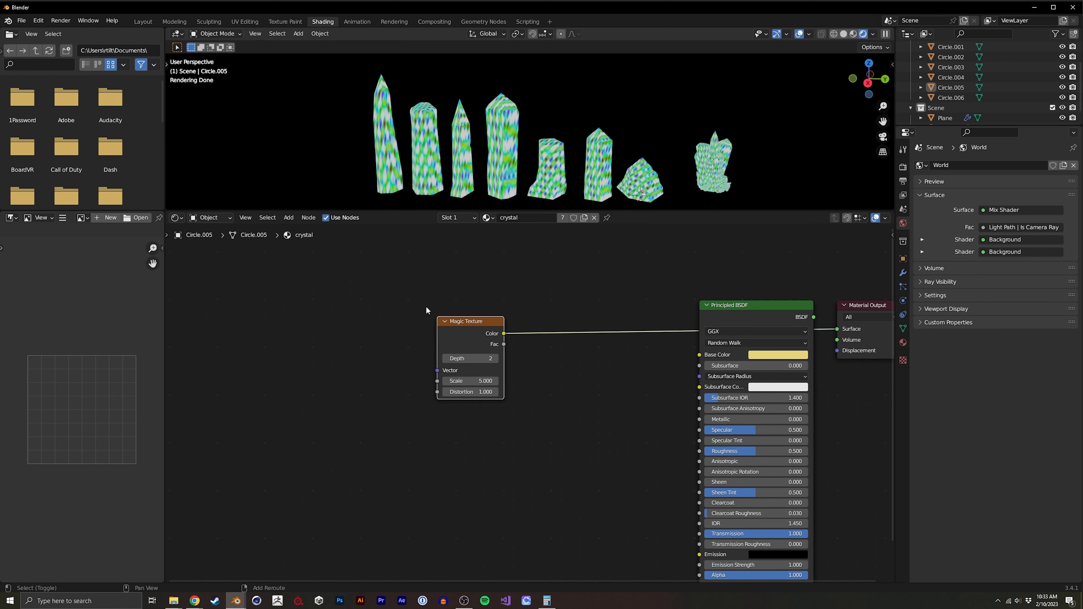
{"action": "key", "text": "shift+a"}
{"action": "left_click", "coordinate": [313, 342]}
{"action": "type", "text": "lay"}
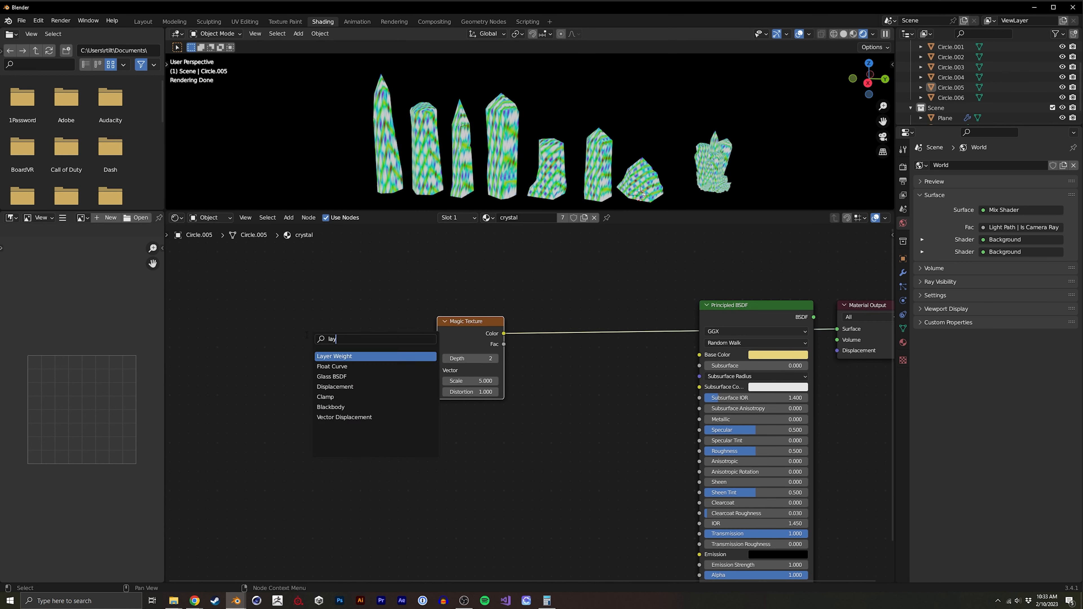
{"action": "key", "text": "Return"}
{"action": "left_click", "coordinate": [306, 335]}
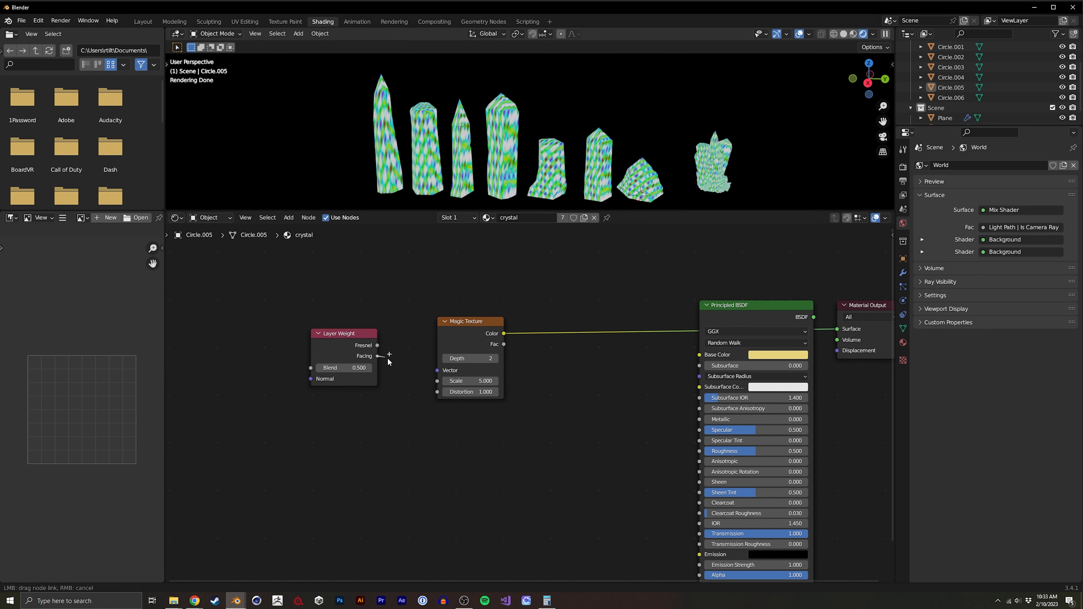
{"action": "left_click_drag", "start_coordinate": [389, 362], "coordinate": [437, 370]}
{"action": "middle_click_drag", "start_coordinate": [555, 153], "coordinate": [573, 140]}
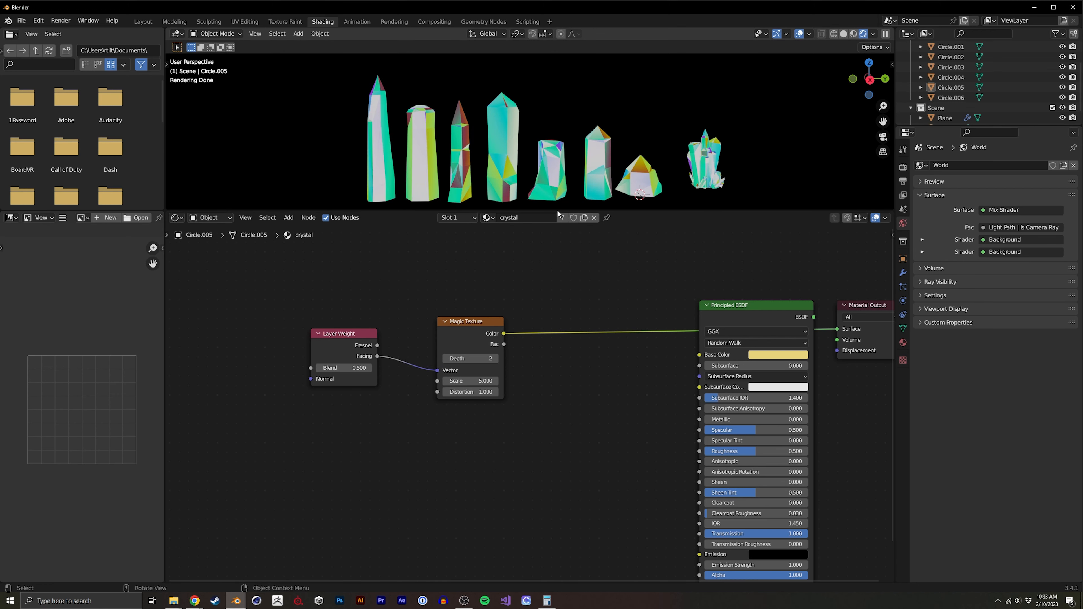
Connect the Magic Texture color to the Principled BSDF's Base Color, restore the shader output, and reposition the two source nodes.
{"action": "middle_click_drag", "start_coordinate": [551, 337], "coordinate": [438, 323]}
{"action": "left_click_drag", "start_coordinate": [391, 320], "coordinate": [588, 341]}
{"action": "left_click", "coordinate": [702, 304], "text": "ctrl+shift"}
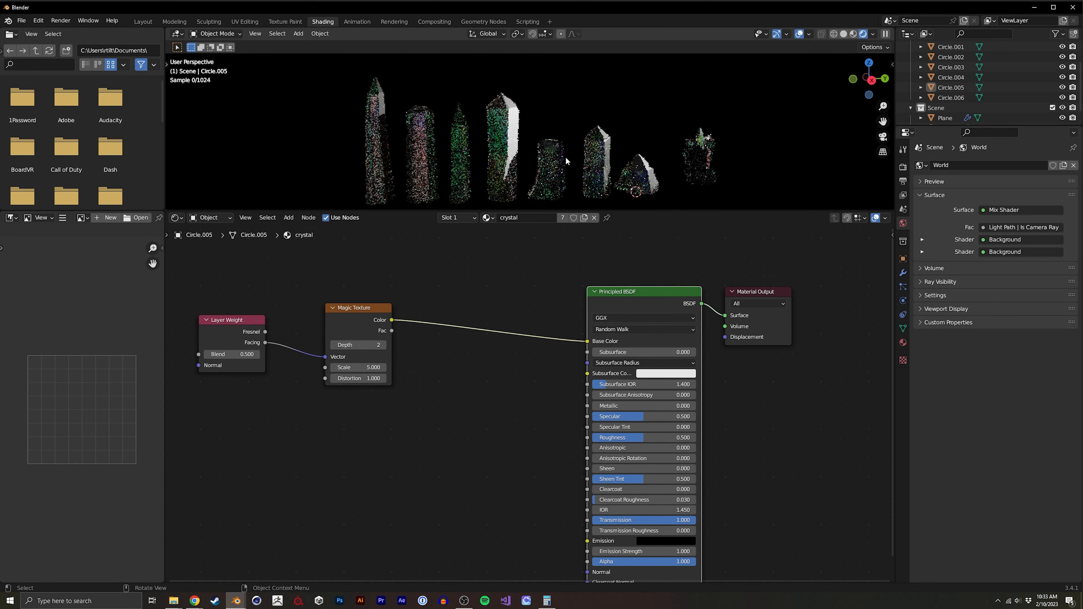
{"action": "middle_click_drag", "start_coordinate": [565, 161], "coordinate": [542, 149]}
{"action": "middle_click_drag", "start_coordinate": [345, 355], "coordinate": [440, 341]}
{"action": "left_click_drag", "start_coordinate": [244, 442], "coordinate": [485, 302]}
{"action": "left_click_drag", "start_coordinate": [467, 311], "coordinate": [533, 285]}
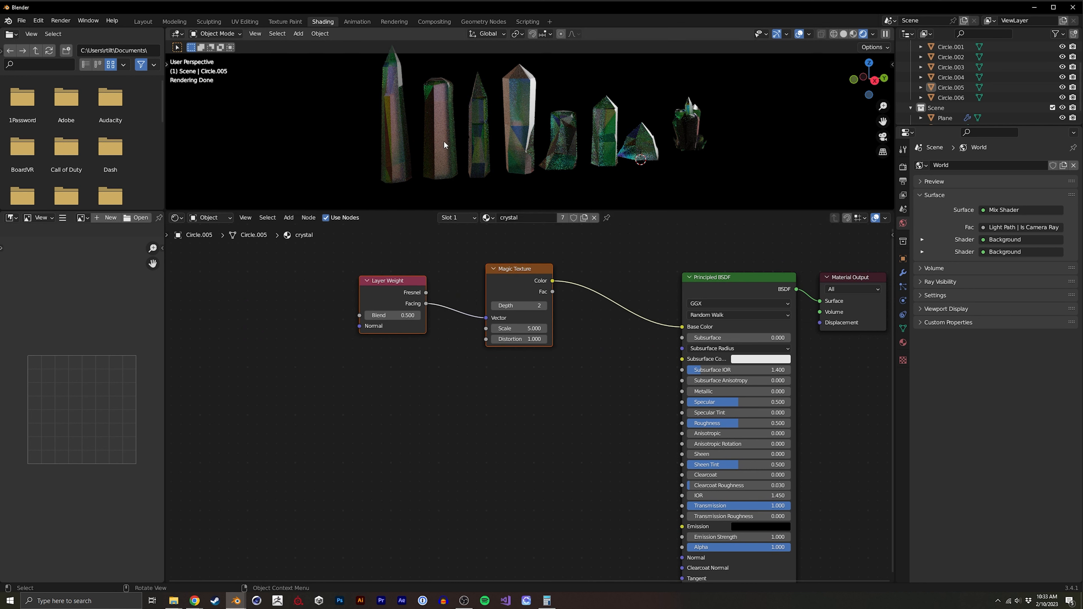
{"action": "key", "text": "a"}
{"action": "key", "text": "alt+a"}
{"action": "key", "text": "shift+a"}
{"action": "key", "text": "Escape"}
{"action": "middle_click_drag", "start_coordinate": [394, 376], "coordinate": [394, 360]}
{"action": "middle_click_drag", "start_coordinate": [331, 396], "coordinate": [343, 383]}
{"action": "middle_click_drag", "start_coordinate": [381, 421], "coordinate": [328, 419]}
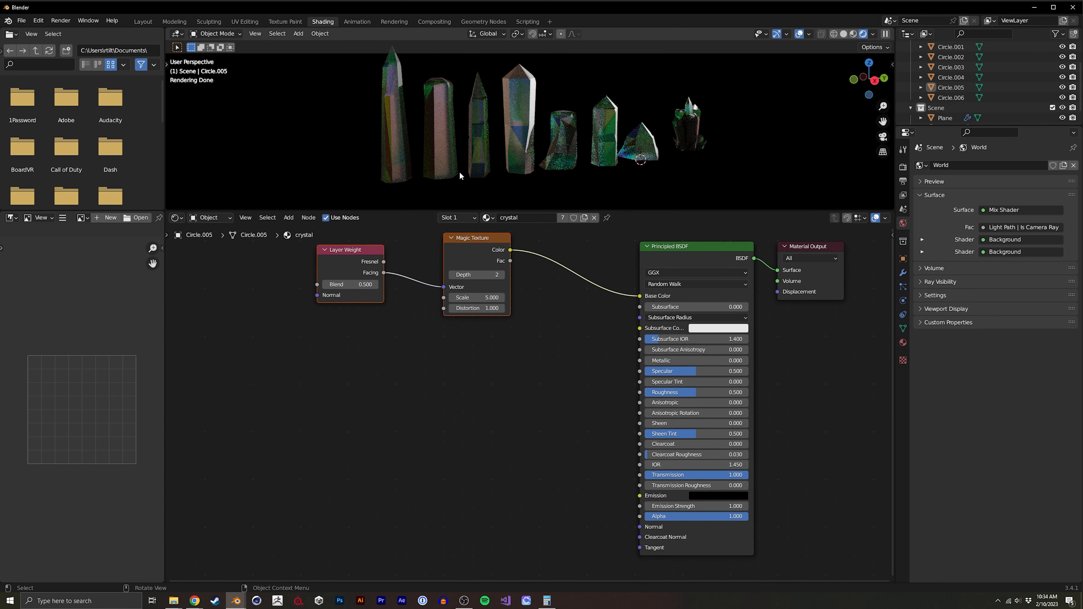
{"action": "mouse_move", "coordinate": [471, 146]}
{"action": "middle_mouse_down"}
{"action": "mouse_move", "coordinate": [464, 155]}
{"action": "mouse_move", "coordinate": [543, 196]}
{"action": "mouse_move", "coordinate": [465, 150]}
{"action": "middle_mouse_up"}
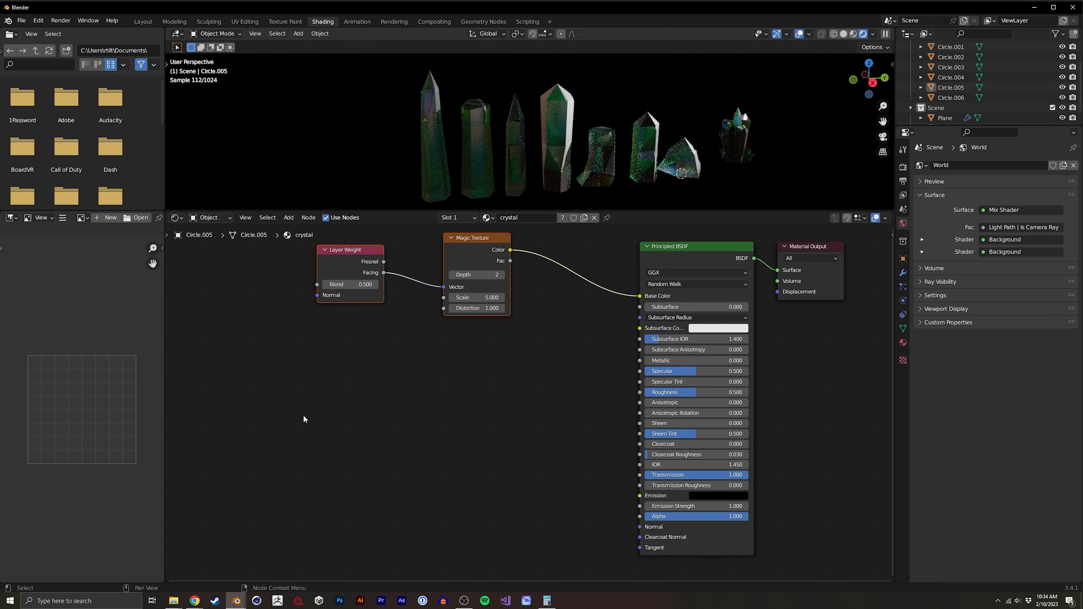
Add a Bump node and place it beside the lower inputs of the Principled BSDF.
{"action": "middle_click_drag", "start_coordinate": [351, 411], "coordinate": [341, 390]}
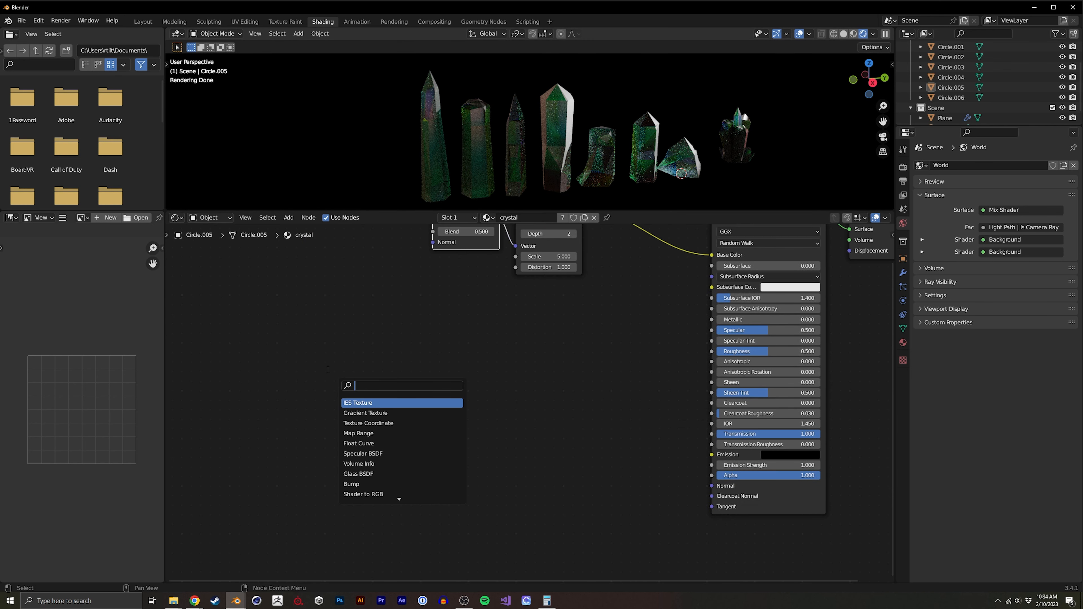
{"action": "type", "text": "bu"}
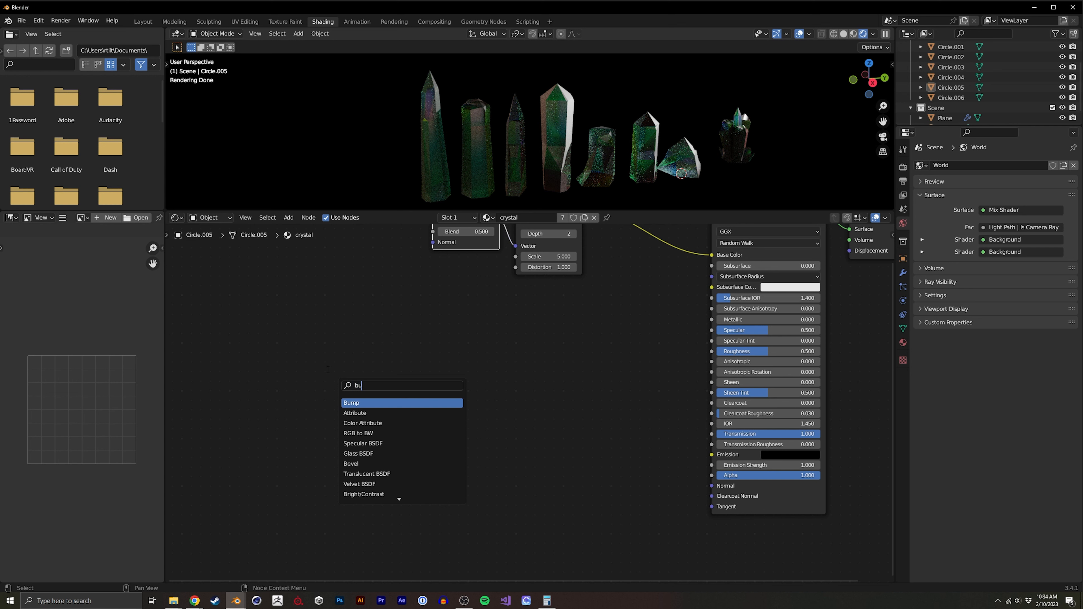
{"action": "key", "text": "Return"}
{"action": "left_click", "coordinate": [378, 376]}
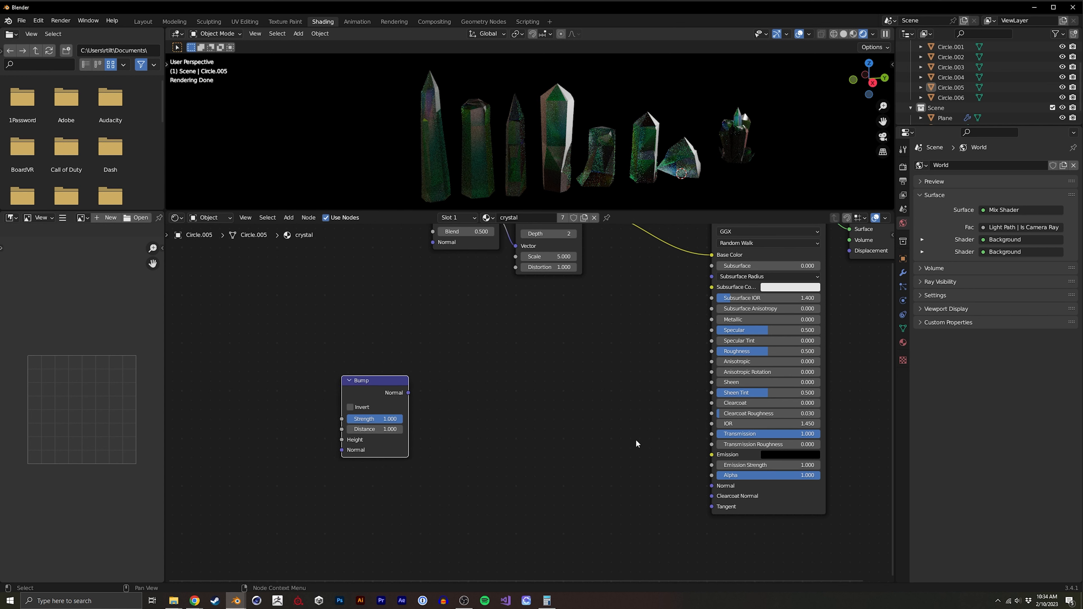
{"action": "key", "text": "g"}
{"action": "left_click", "coordinate": [790, 473]}
{"action": "left_click_drag", "start_coordinate": [506, 393], "coordinate": [619, 430]}
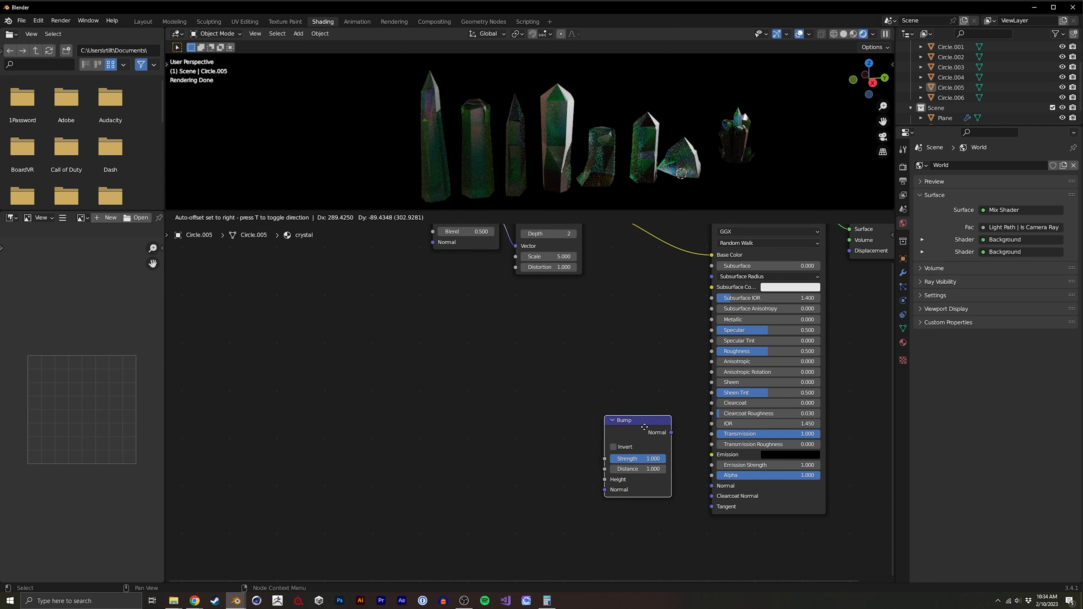
{"action": "key", "text": "shift+a"}
{"action": "left_click", "coordinate": [269, 355]}
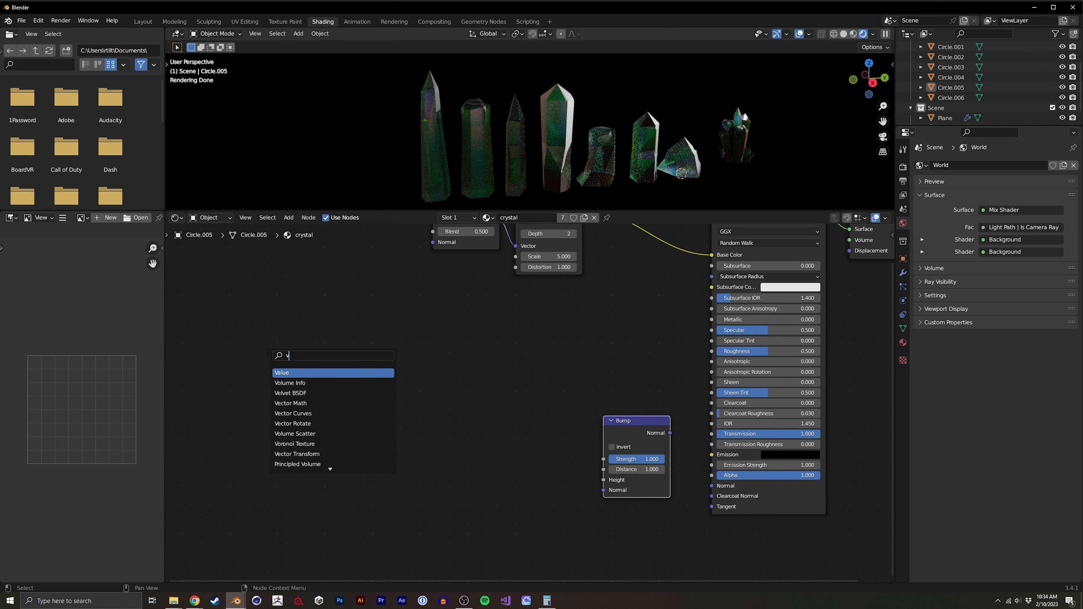
{"action": "type", "text": "wa"}
{"action": "key", "text": "Return"}
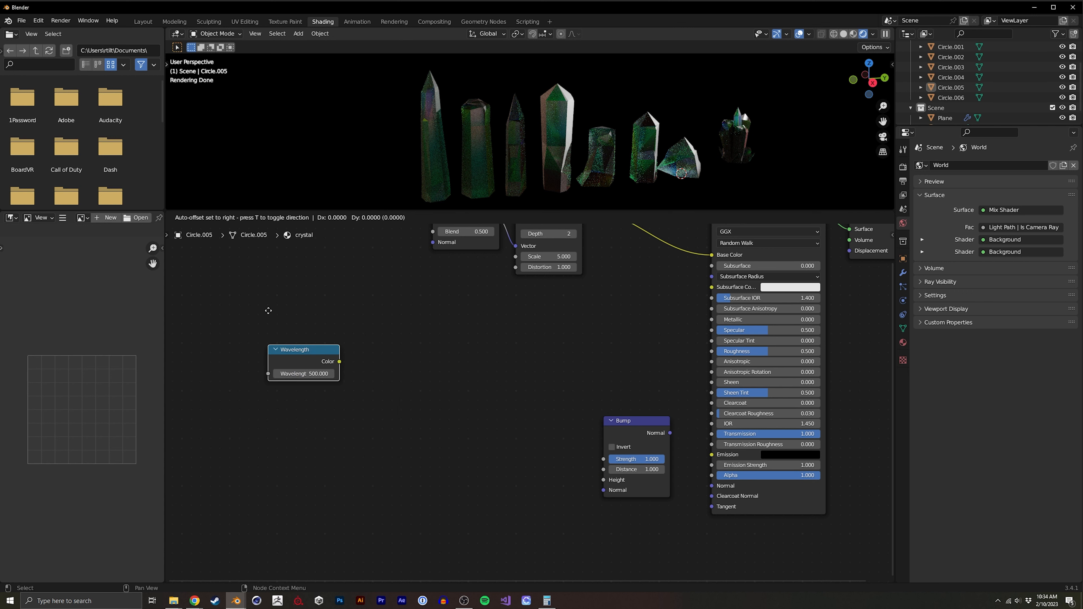
{"action": "key", "text": "ctrl+z"}
Add a Wave Texture node in the empty area below the Layer Weight node.
{"action": "key", "text": "shift+a"}
{"action": "type", "text": "wave"}
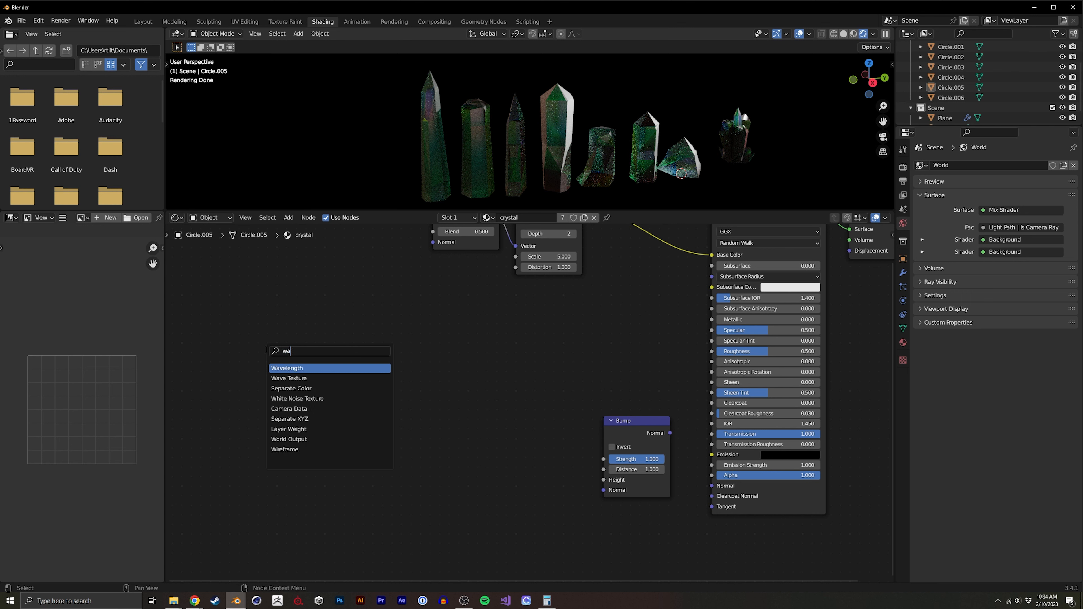
{"action": "left_click", "coordinate": [278, 379]}
{"action": "left_click", "coordinate": [273, 378]}
Add a ColorRamp node beside the Wave Texture and connect the texture's Color output to its Fac input.
{"action": "key", "text": "shift+a"}
{"action": "type", "text": "co"}
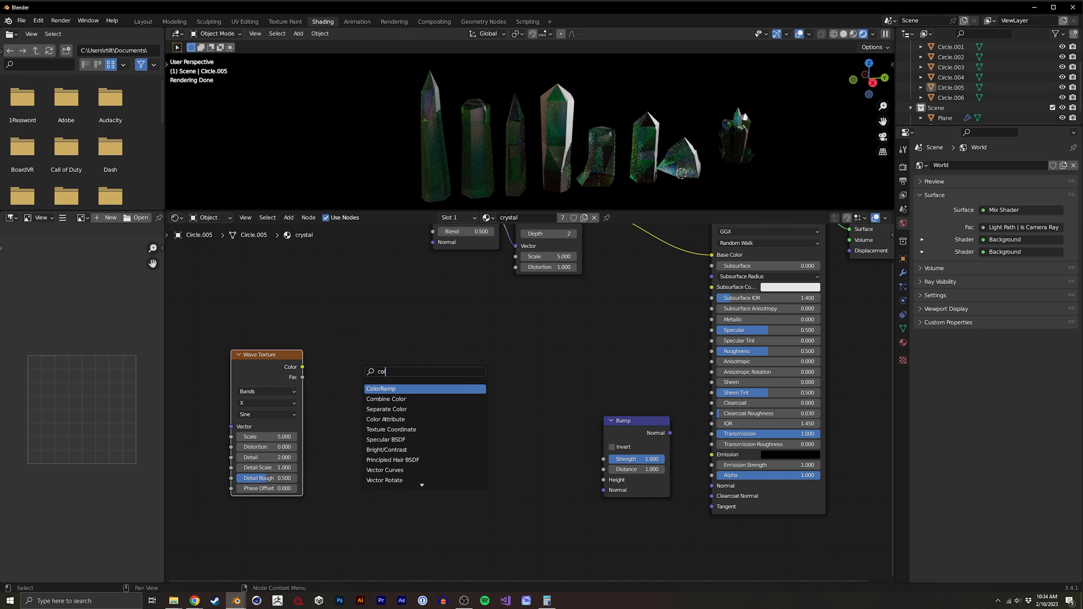
{"action": "left_click", "coordinate": [393, 388]}
{"action": "left_click", "coordinate": [343, 366]}
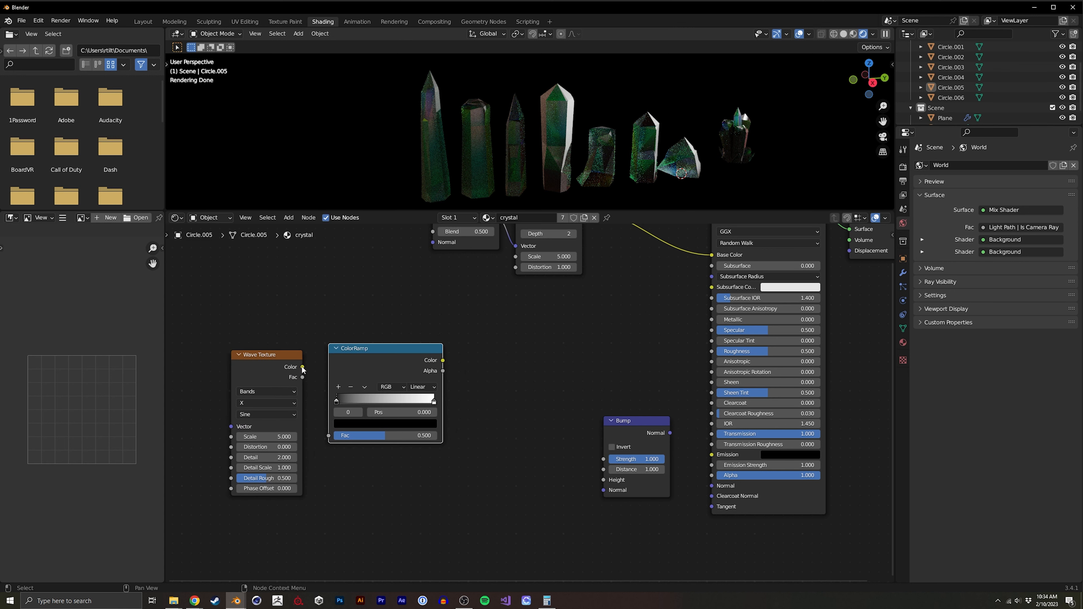
{"action": "left_click_drag", "start_coordinate": [303, 367], "coordinate": [329, 436]}
Set the ColorRamp to Constant with the white stop at 0.771, preview it on the crystals, and reposition the node pair.
{"action": "left_click", "coordinate": [423, 387]}
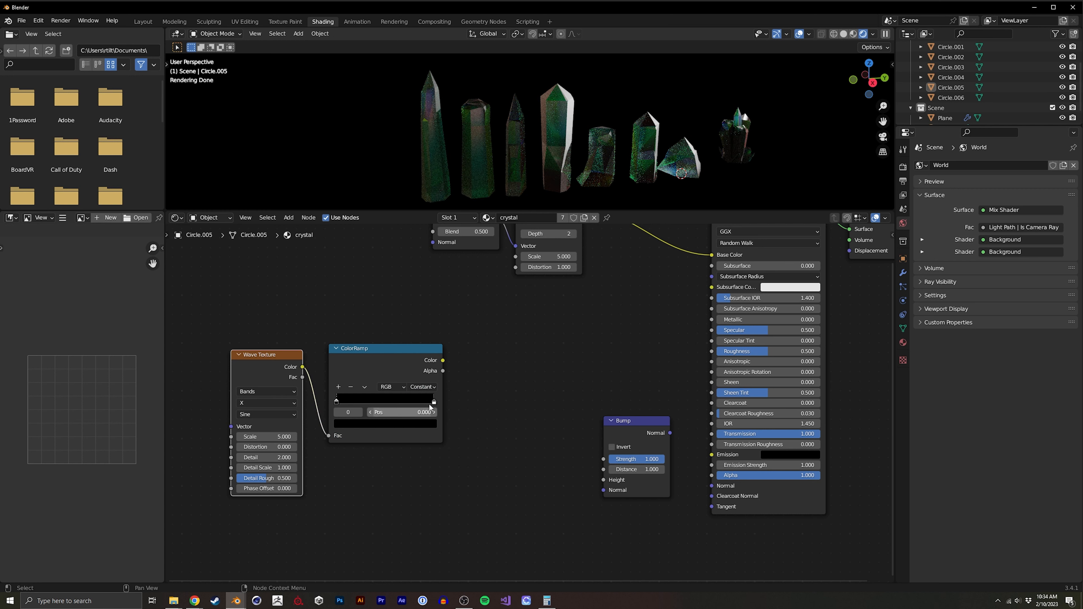
{"action": "left_click_drag", "start_coordinate": [409, 407], "coordinate": [409, 406]}
{"action": "middle_click_drag", "start_coordinate": [375, 360], "coordinate": [453, 317]}
{"action": "left_click", "coordinate": [347, 364], "text": "ctrl+shift"}
{"action": "left_click_drag", "start_coordinate": [250, 472], "coordinate": [530, 308]}
{"action": "key", "text": "g"}
{"action": "left_click", "coordinate": [388, 335]}
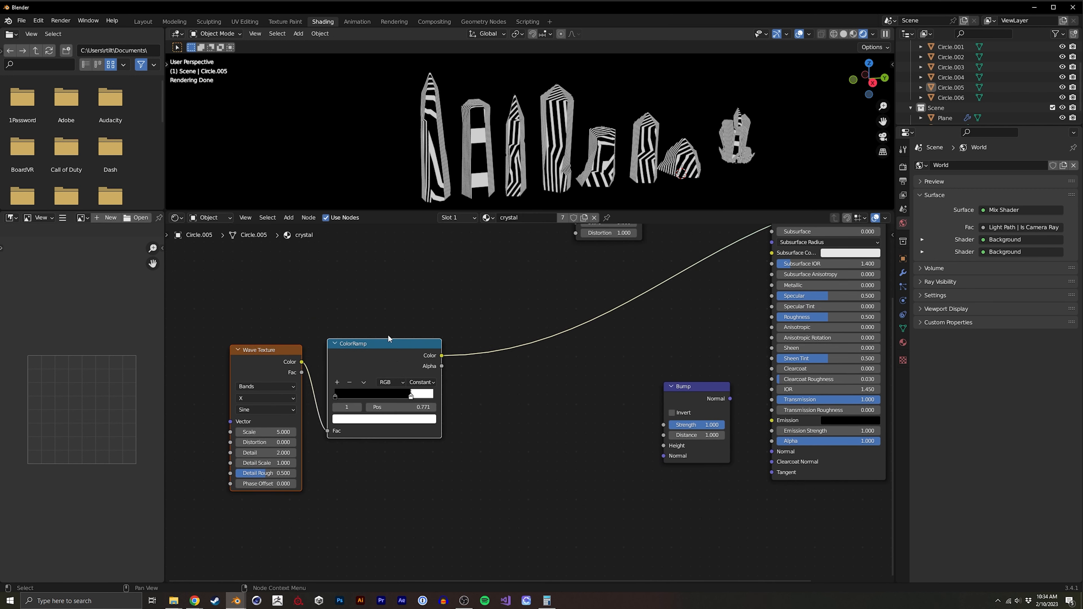
Set the ColorRamp's white stop to 0.802 and duplicate the Wave Texture and ColorRamp pair into the space below.
{"action": "mouse_move", "coordinate": [409, 396]}
{"action": "left_mouse_down"}
{"action": "mouse_move", "coordinate": [432, 397]}
{"action": "mouse_move", "coordinate": [410, 399]}
{"action": "left_mouse_up"}
{"action": "scroll", "coordinate": [358, 391], "scroll_direction": "down", "scroll_amount": 3}
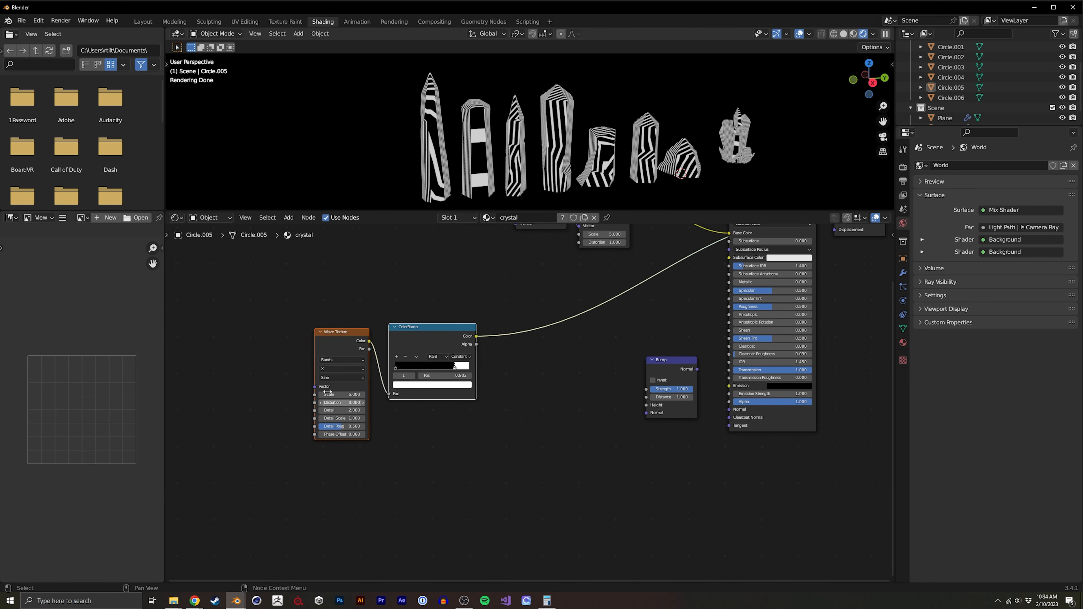
{"action": "left_click_drag", "start_coordinate": [452, 312], "coordinate": [369, 305]}
{"action": "key", "text": "shift+d"}
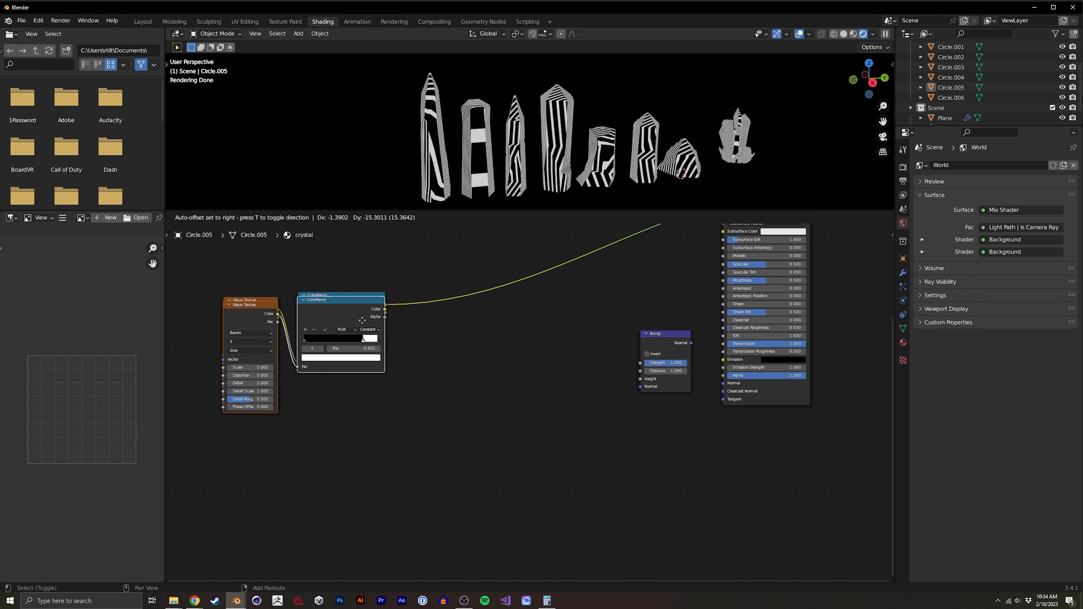
{"action": "left_click", "coordinate": [343, 421]}
{"action": "middle_click_drag", "start_coordinate": [343, 422], "coordinate": [439, 381], "text": "ctrl"}
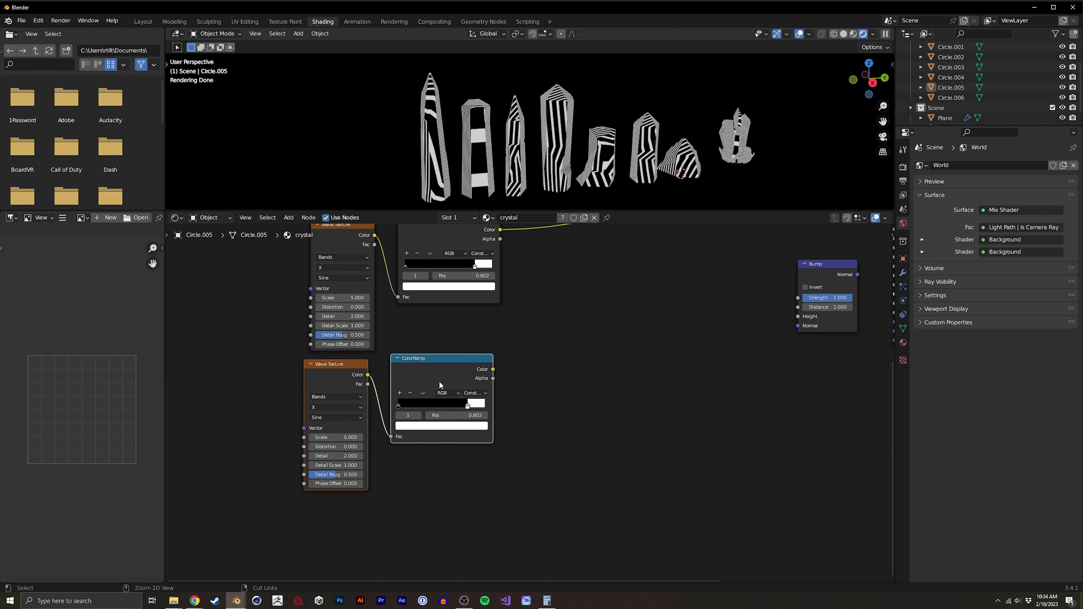
Preview the duplicated pair on the crystals and set its Wave Texture scale to 1.500.
{"action": "left_click", "coordinate": [493, 372], "text": "ctrl+shift"}
{"action": "left_click_drag", "start_coordinate": [344, 438], "coordinate": [328, 440]}
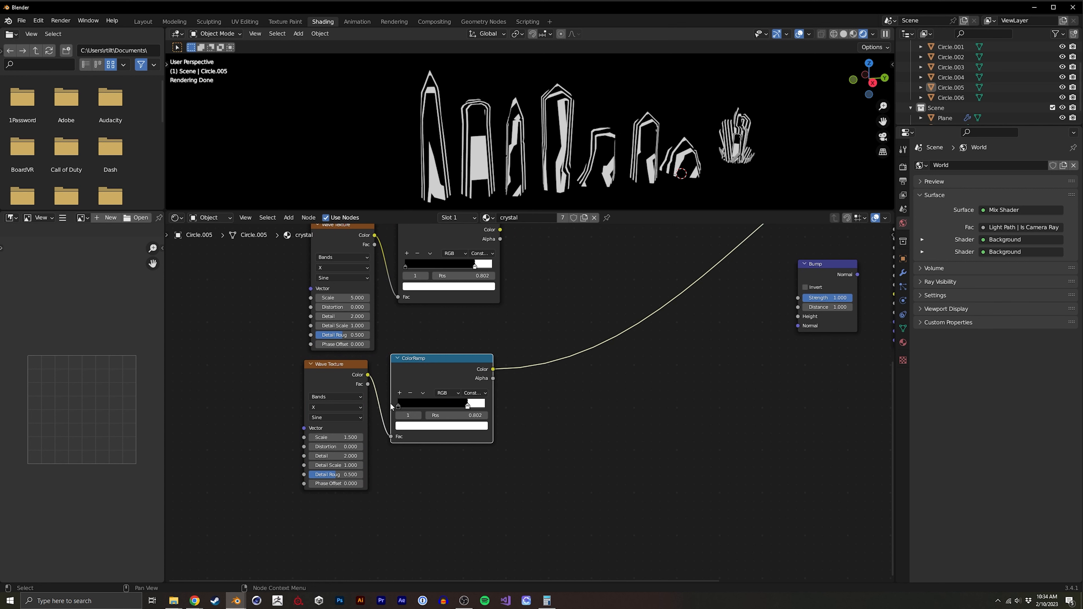
{"action": "middle_click_drag", "start_coordinate": [296, 457], "coordinate": [290, 501]}
{"action": "key", "text": "g"}
{"action": "left_click", "coordinate": [264, 530]}
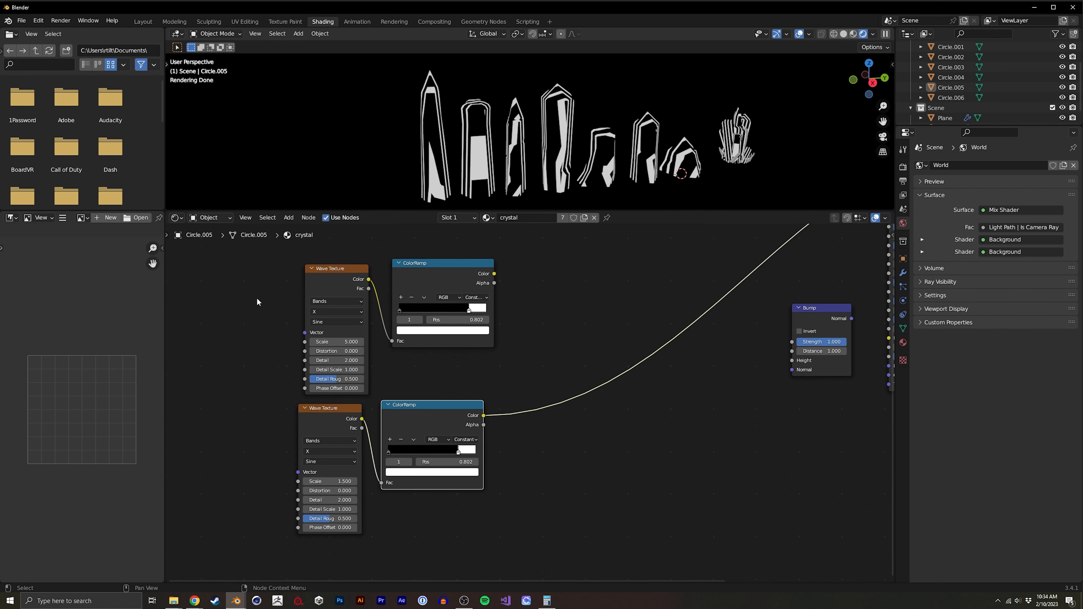
Move the original Wave Texture and ColorRamp pair below the scale 1.500 pair and preview it on the crystals.
{"action": "left_click_drag", "start_coordinate": [255, 280], "coordinate": [497, 346]}
{"action": "middle_click_drag", "start_coordinate": [472, 360], "coordinate": [455, 269]}
{"action": "key", "text": "g"}
{"action": "left_click", "coordinate": [445, 541]}
{"action": "middle_click_drag", "start_coordinate": [450, 434], "coordinate": [445, 404]}
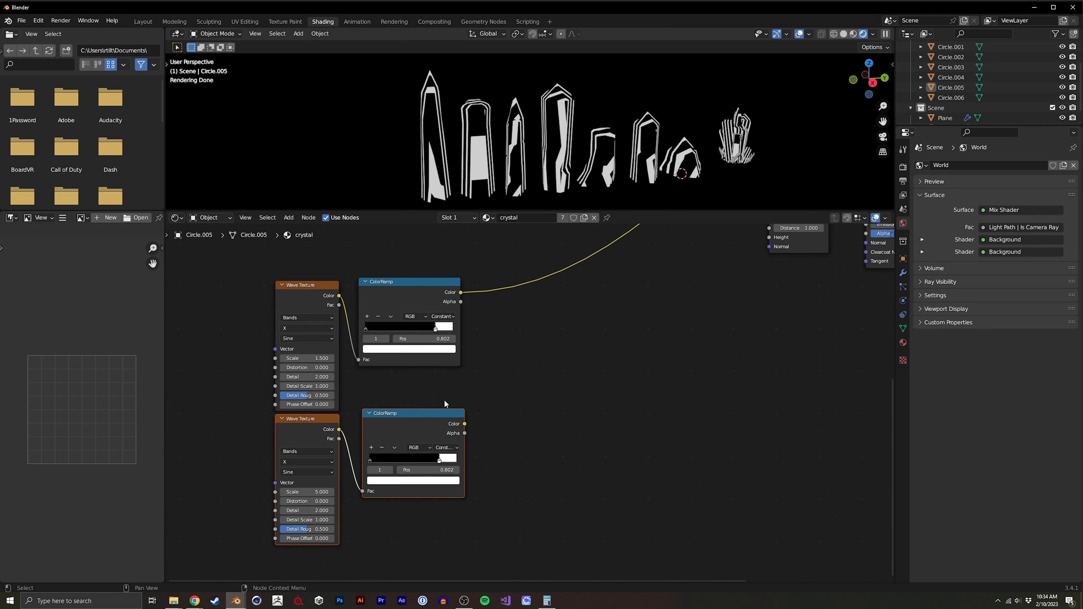
{"action": "left_click", "coordinate": [462, 421], "text": "ctrl+shift"}
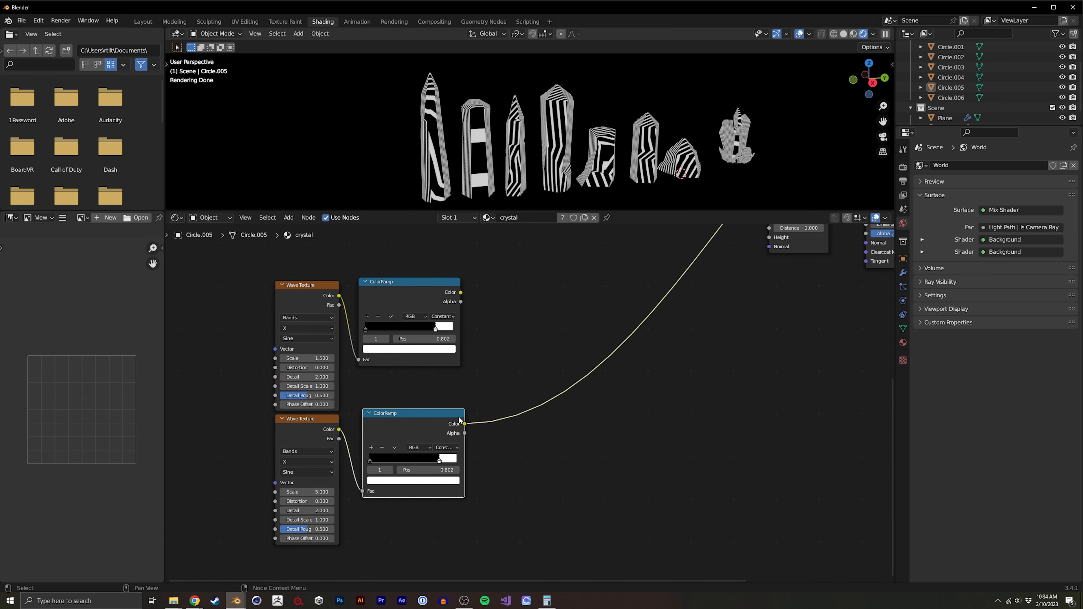
Duplicate the lower Wave Texture and ColorRamp pair and place the copy directly beneath it.
{"action": "scroll", "coordinate": [435, 413], "scroll_direction": "down", "scroll_amount": 3}
{"action": "middle_click_drag", "start_coordinate": [436, 413], "coordinate": [432, 315]}
{"action": "left_click_drag", "start_coordinate": [294, 445], "coordinate": [442, 332]}
{"action": "key", "text": "shift+d"}
{"action": "left_click", "coordinate": [434, 448]}
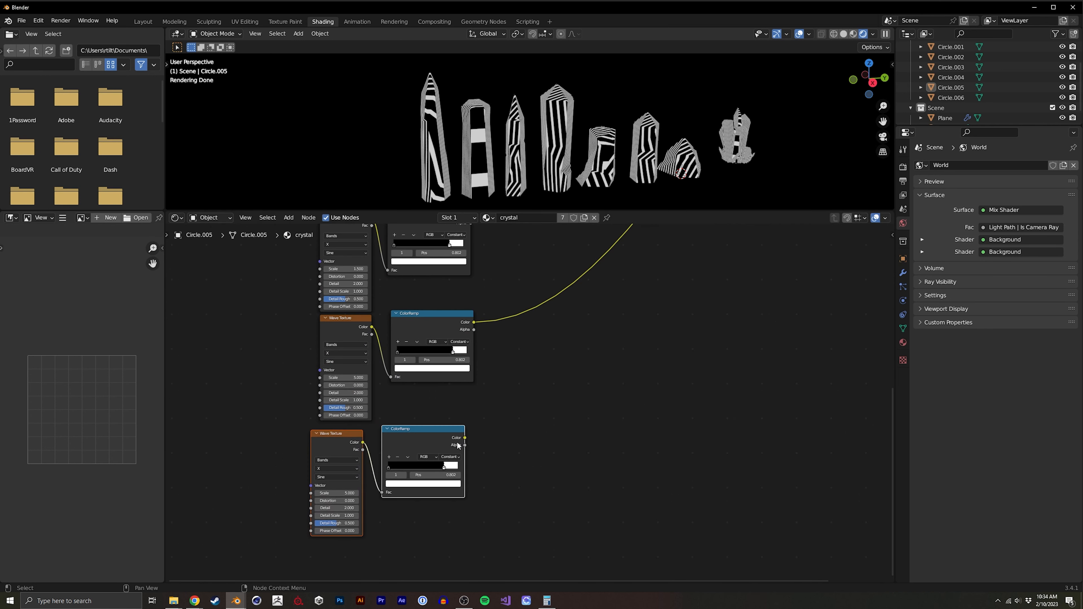
Preview the new pair on the crystals with its Wave Texture scale at 12.600 and its ColorRamp's white stop at 0.947.
{"action": "middle_click_drag", "start_coordinate": [434, 448], "coordinate": [413, 401]}
{"action": "scroll", "coordinate": [431, 405], "scroll_direction": "up", "scroll_amount": 2}
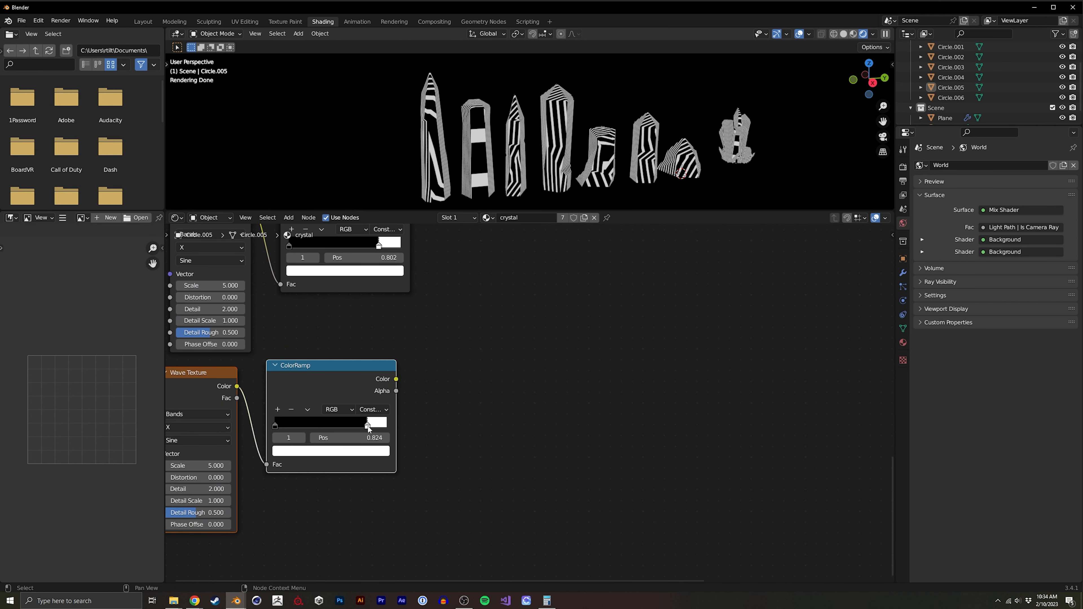
{"action": "middle_click_drag", "start_coordinate": [386, 431], "coordinate": [493, 403], "text": "shift"}
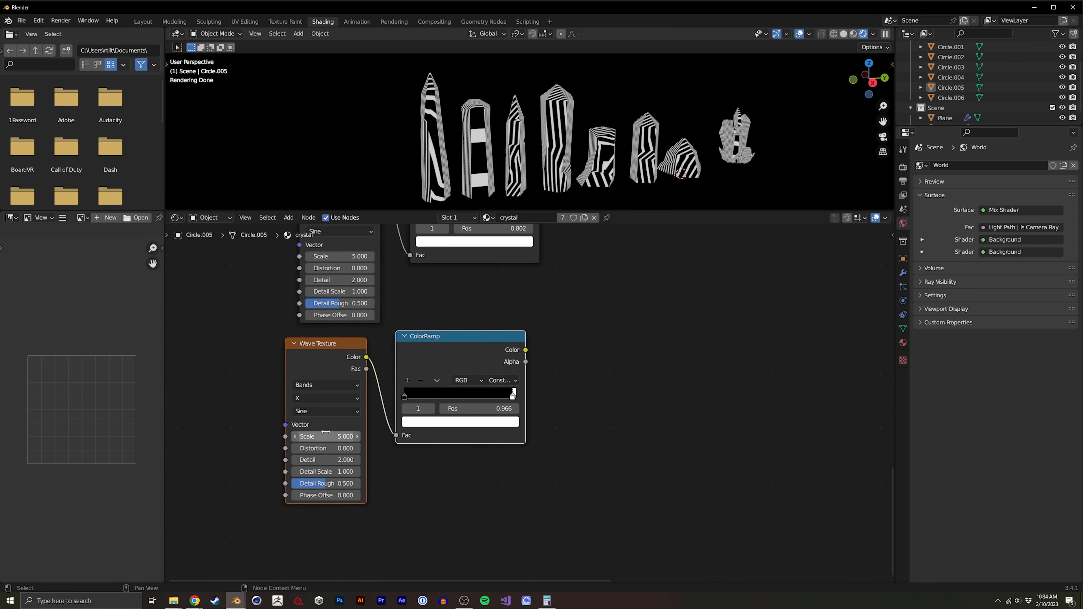
{"action": "left_click", "coordinate": [526, 350], "text": "ctrl+shift"}
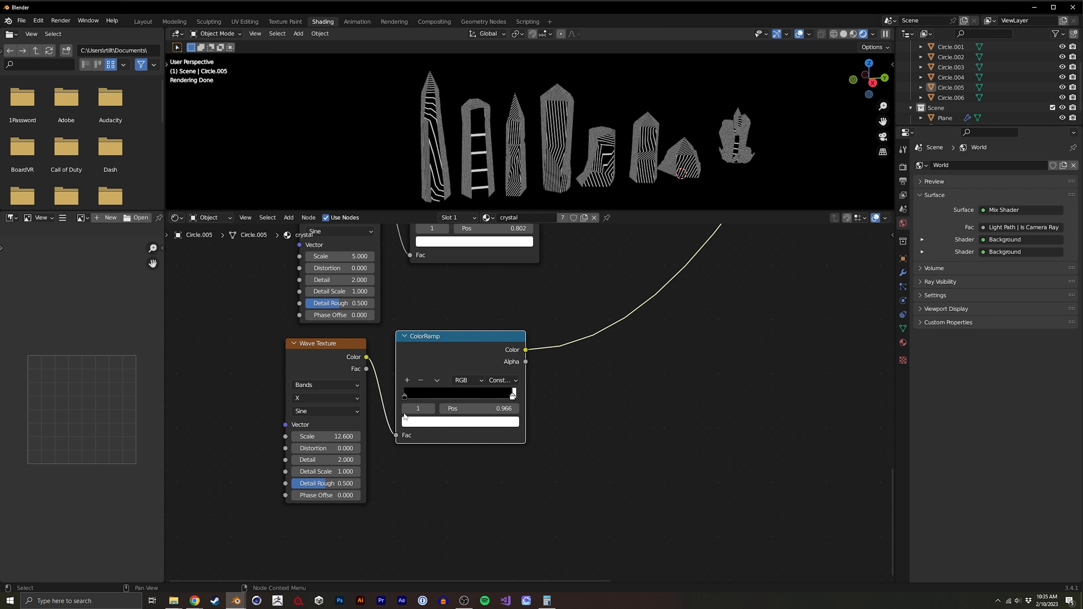
{"action": "left_click_drag", "start_coordinate": [510, 396], "coordinate": [510, 396]}
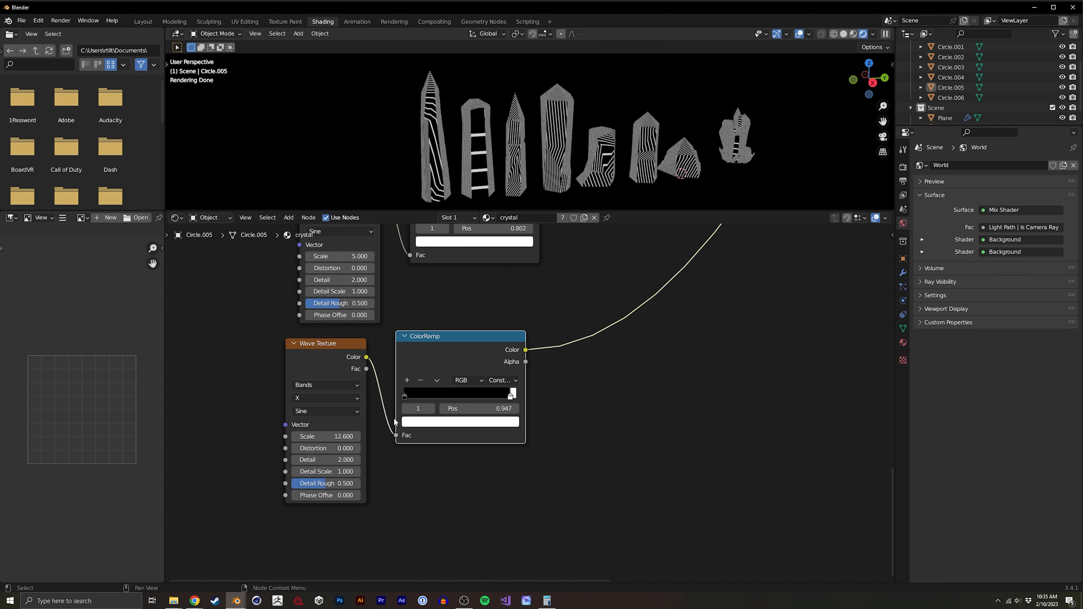
Duplicate the scale 12.600 Wave Texture and its ColorRamp, placing the copy below the existing pairs.
{"action": "scroll", "coordinate": [394, 422], "scroll_direction": "up", "scroll_amount": 3}
{"action": "scroll", "coordinate": [353, 444], "scroll_direction": "down", "scroll_amount": 8}
{"action": "middle_click_drag", "start_coordinate": [336, 471], "coordinate": [296, 424]}
{"action": "left_click_drag", "start_coordinate": [297, 449], "coordinate": [484, 338]}
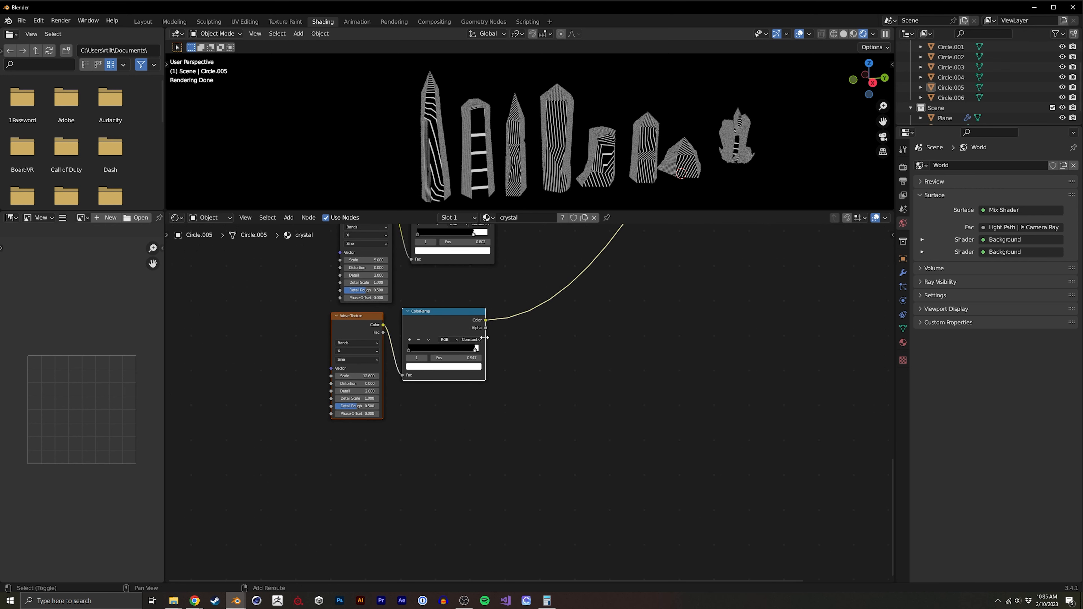
{"action": "key", "text": "shift+d"}
{"action": "left_click", "coordinate": [485, 443]}
{"action": "middle_click_drag", "start_coordinate": [485, 448], "coordinate": [480, 390]}
Preview the newest pair on the crystals, trying the Y band direction on its Wave Texture before setting it to Z.
{"action": "left_click", "coordinate": [472, 374], "text": "ctrl+shift"}
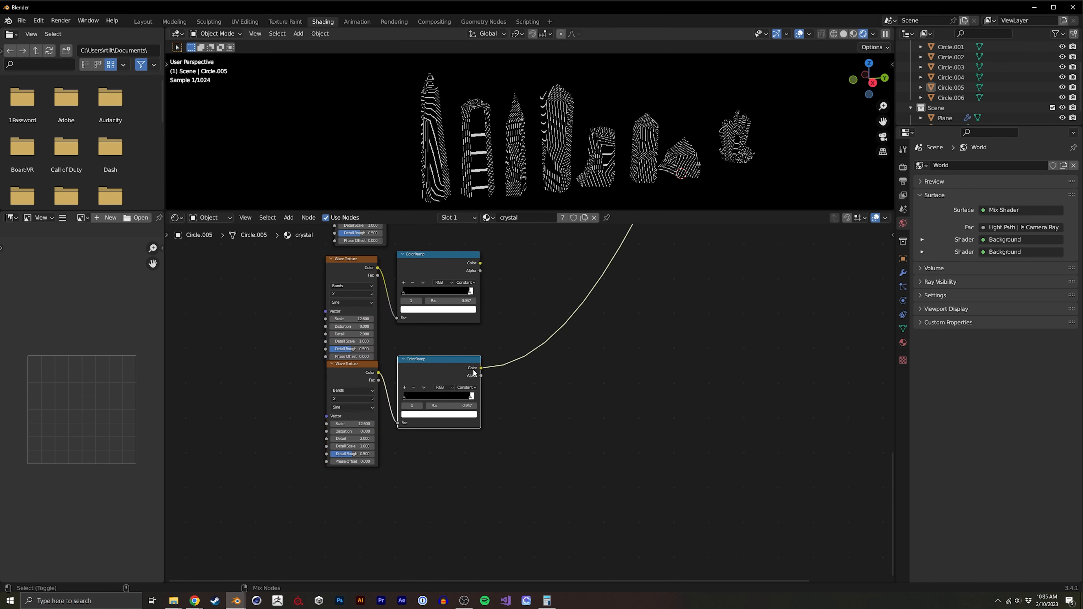
{"action": "left_click", "coordinate": [350, 400]}
{"action": "left_click", "coordinate": [350, 416]}
{"action": "scroll", "coordinate": [354, 394], "scroll_direction": "up", "scroll_amount": 4}
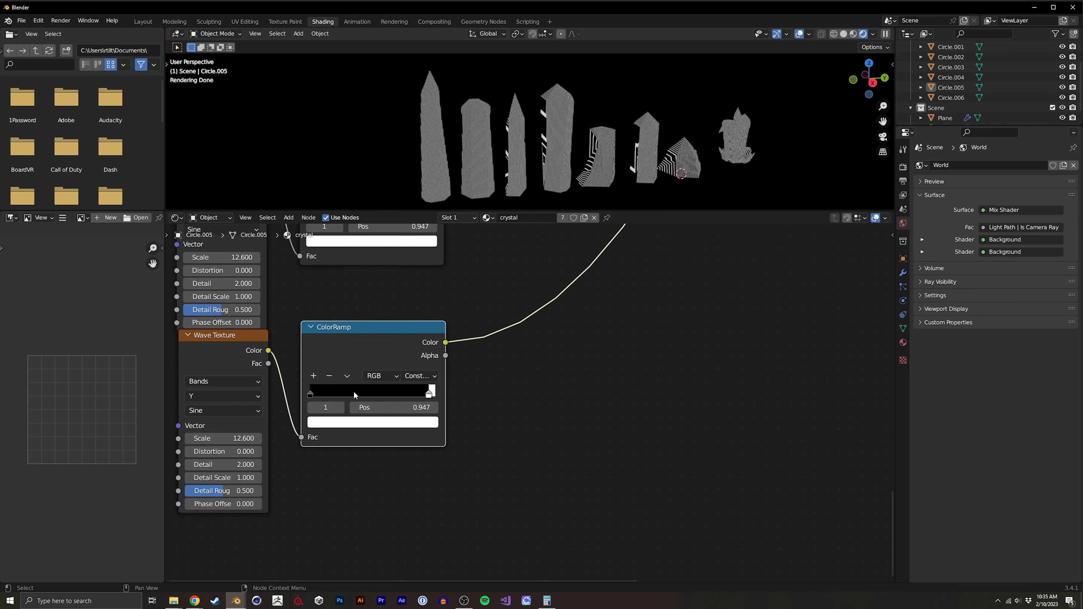
{"action": "middle_click_drag", "start_coordinate": [240, 399], "coordinate": [366, 390]}
{"action": "left_click", "coordinate": [358, 387]}
{"action": "left_click", "coordinate": [357, 417]}
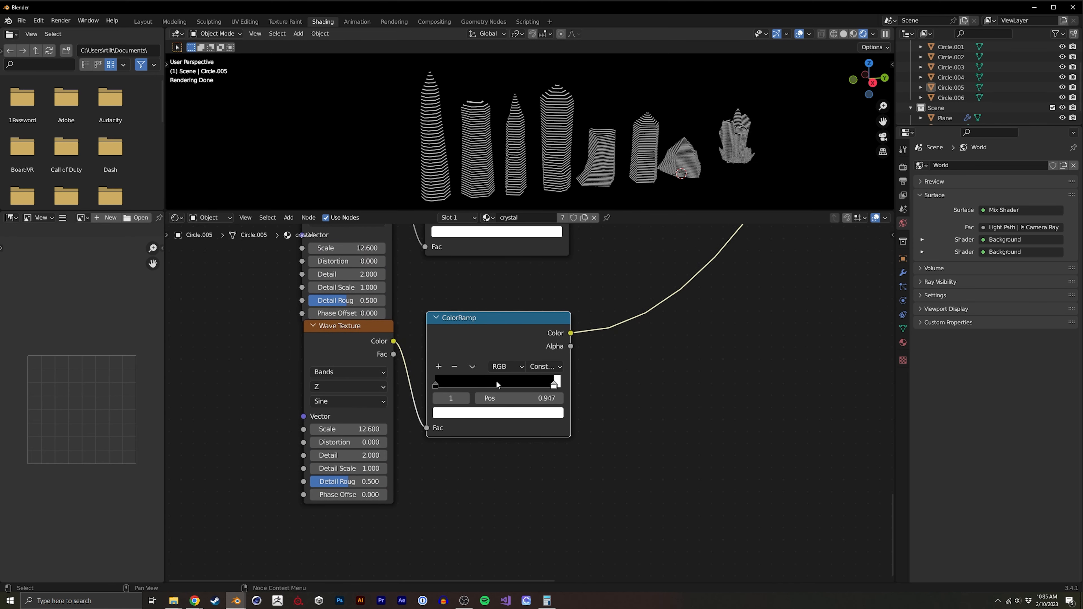
Move the white stop of the lowest ColorRamp to 0.962 and set its Wave Texture's scale to -5.700.
{"action": "mouse_move", "coordinate": [553, 386]}
{"action": "left_mouse_down"}
{"action": "mouse_move", "coordinate": [534, 386]}
{"action": "mouse_move", "coordinate": [557, 385]}
{"action": "left_mouse_up"}
{"action": "left_click_drag", "start_coordinate": [347, 430], "coordinate": [273, 442]}
Duplicate the lowest Wave Texture and ColorRamp pair, place the copy underneath, and preview its output on the crystals.
{"action": "scroll", "coordinate": [378, 389], "scroll_direction": "down", "scroll_amount": 6}
{"action": "middle_click_drag", "start_coordinate": [360, 361], "coordinate": [280, 334]}
{"action": "left_click_drag", "start_coordinate": [285, 483], "coordinate": [474, 369]}
{"action": "key", "text": "shift+d"}
{"action": "left_click", "coordinate": [458, 469]}
{"action": "middle_click_drag", "start_coordinate": [457, 469], "coordinate": [452, 399]}
{"action": "left_click", "coordinate": [435, 368], "text": "ctrl+shift"}
{"action": "left_click_drag", "start_coordinate": [235, 489], "coordinate": [420, 395]}
{"action": "key", "text": "g"}
{"action": "left_click", "coordinate": [457, 417]}
{"action": "scroll", "coordinate": [384, 401], "scroll_direction": "up", "scroll_amount": 3}
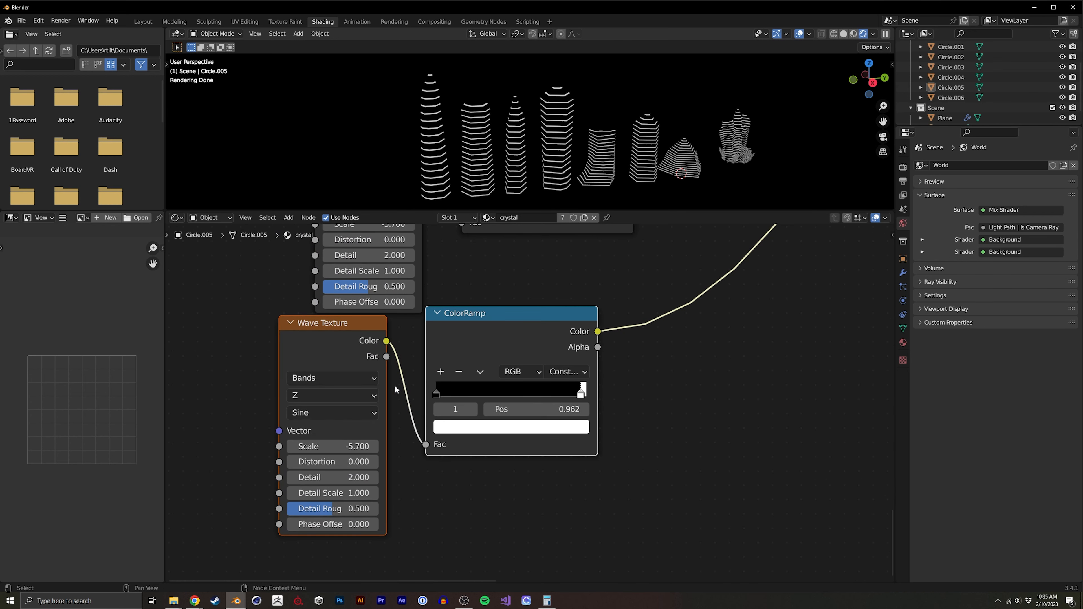
Move the new ColorRamp's white stop to 0.992 and set its Wave Texture's scale to 7.400.
{"action": "left_click_drag", "start_coordinate": [581, 397], "coordinate": [585, 398]}
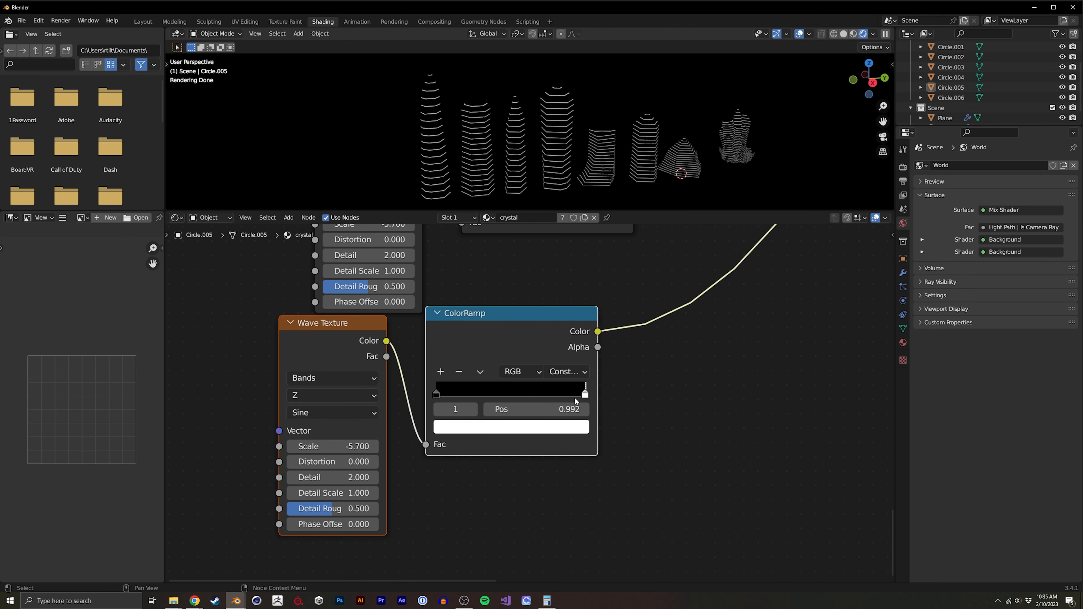
{"action": "left_click_drag", "start_coordinate": [339, 446], "coordinate": [388, 446]}
{"action": "scroll", "coordinate": [469, 344], "scroll_direction": "down", "scroll_amount": 7}
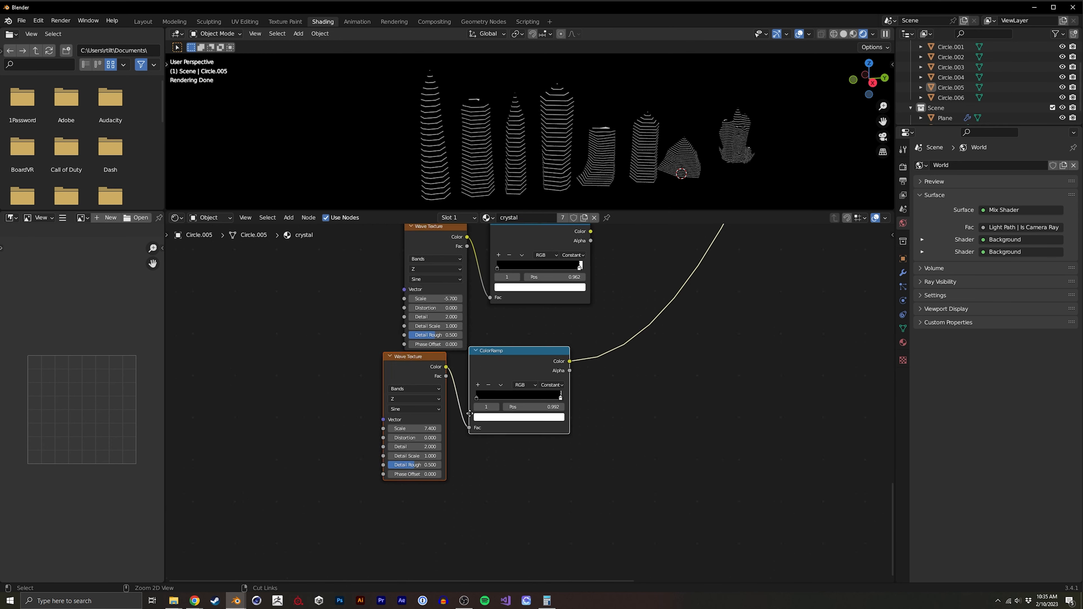
{"action": "middle_click_drag", "start_coordinate": [610, 238], "coordinate": [418, 417]}
{"action": "middle_click_drag", "start_coordinate": [418, 417], "coordinate": [355, 521]}
{"action": "middle_click_drag", "start_coordinate": [431, 363], "coordinate": [431, 331], "text": "ctrl"}
{"action": "middle_click_drag", "start_coordinate": [388, 254], "coordinate": [494, 368]}
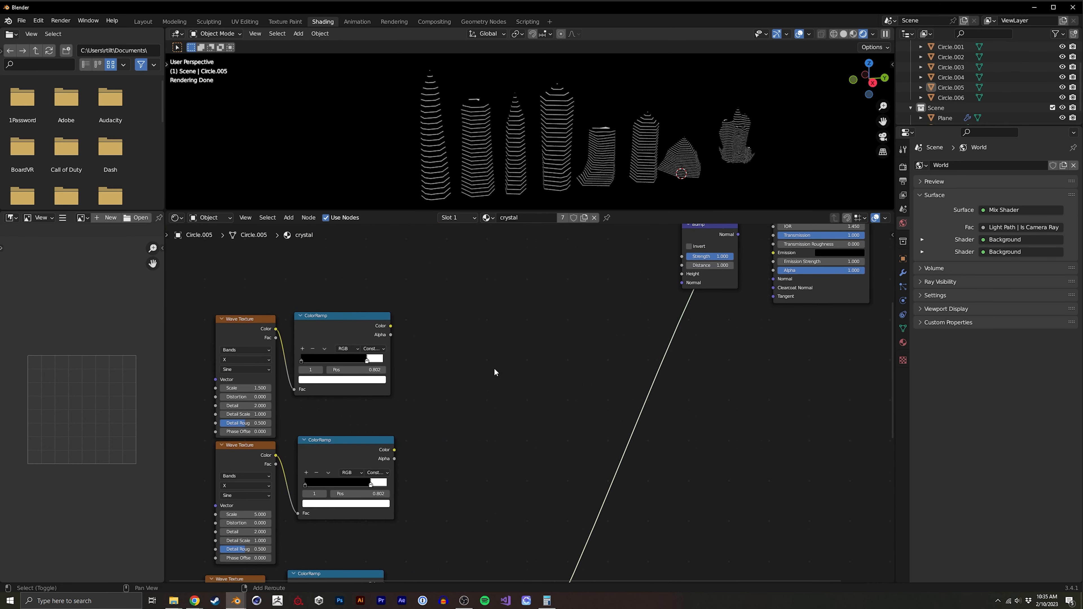
{"action": "key", "text": "shift+a"}
{"action": "left_click", "coordinate": [493, 367]}
{"action": "type", "text": "mi"}
{"action": "key", "text": "Down"}
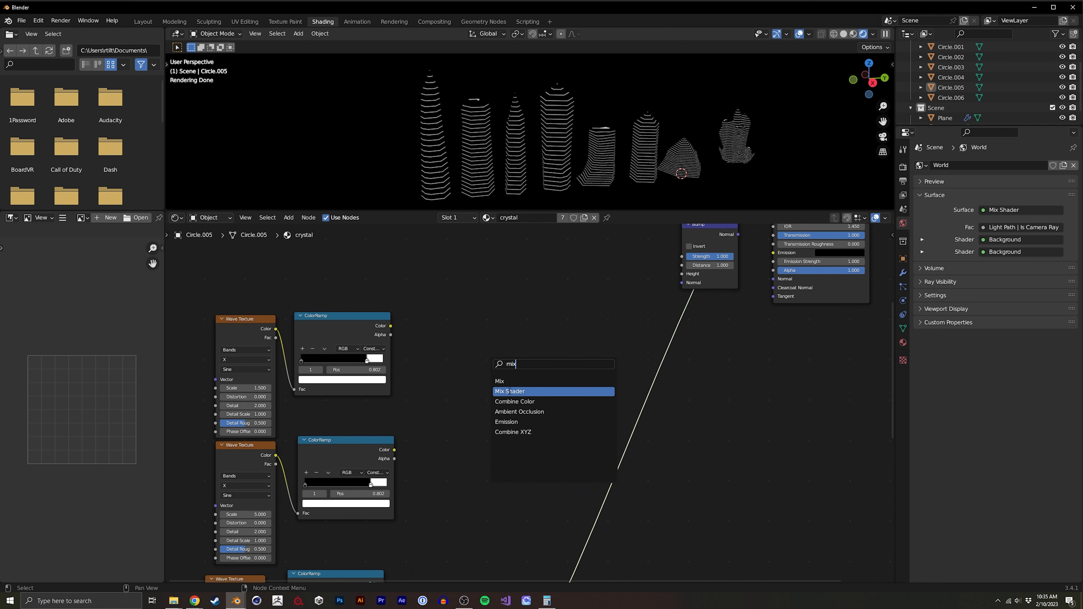
{"action": "key", "text": "Return"}
{"action": "left_click", "coordinate": [462, 398]}
Add a Mix node beside the two uppermost ColorRamps and set its data type to Color.
{"action": "key", "text": "shift+a"}
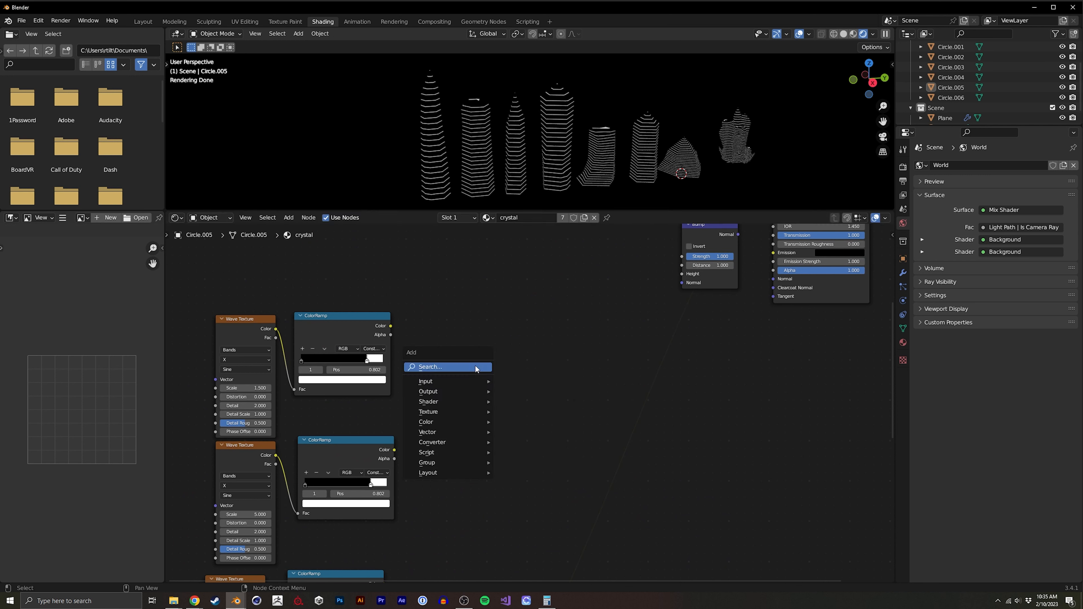
{"action": "left_click", "coordinate": [472, 368]}
{"action": "type", "text": "mix"}
{"action": "key", "text": "Return"}
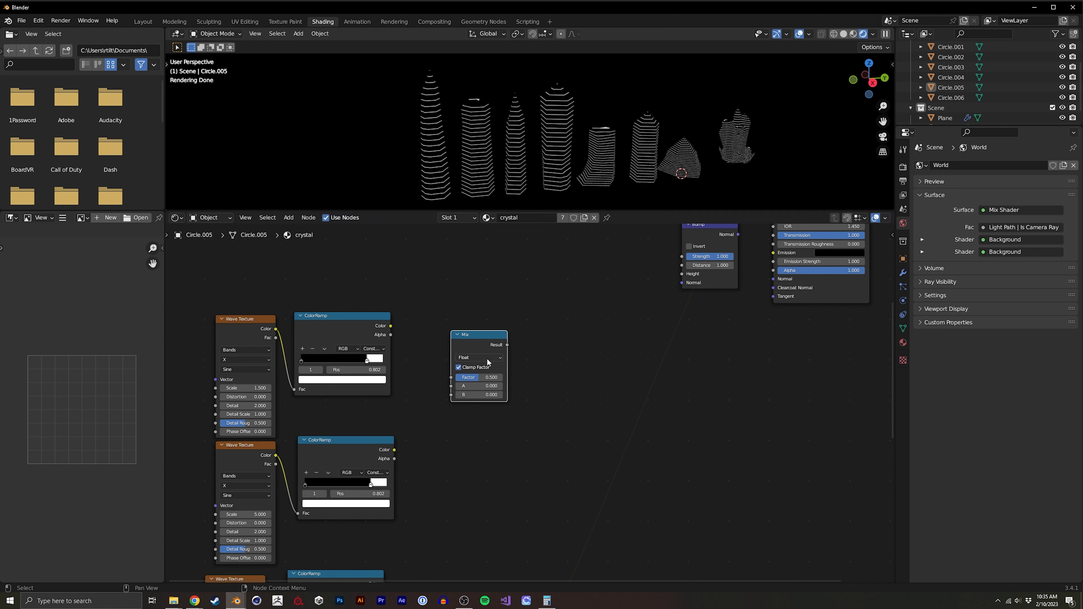
{"action": "left_click", "coordinate": [472, 375]}
Connect the first ColorRamp to the Mix node's A and the second to B, with the factor at 1.000.
{"action": "left_click", "coordinate": [391, 327]}
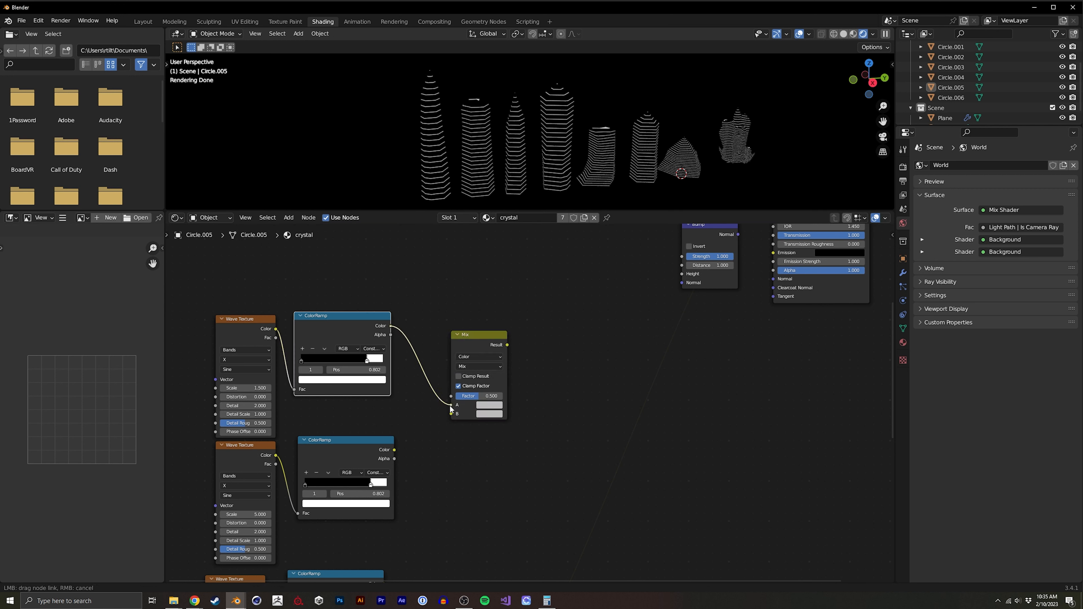
{"action": "left_click_drag", "start_coordinate": [451, 409], "coordinate": [451, 405]}
{"action": "left_click_drag", "start_coordinate": [394, 450], "coordinate": [443, 421]}
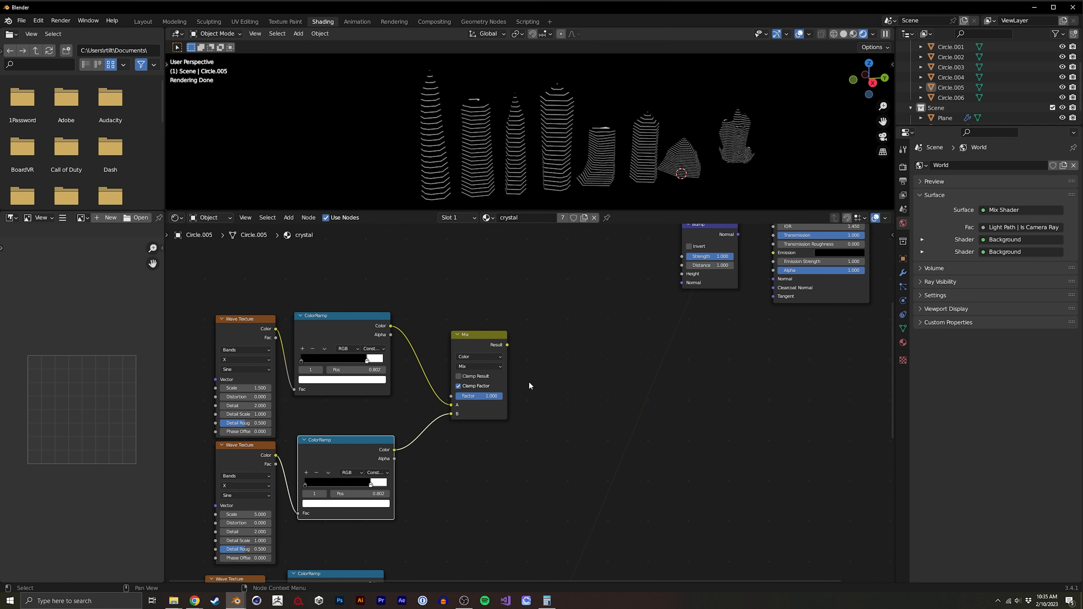
Set the Mix node's blending mode to Screen and preview its result on the crystals.
{"action": "left_click", "coordinate": [478, 366]}
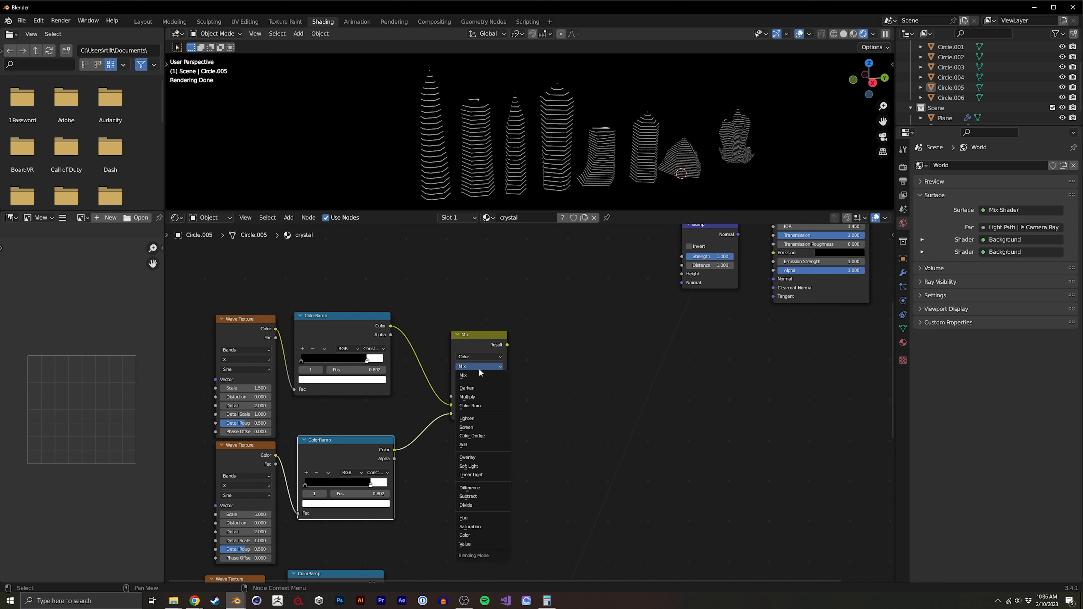
{"action": "left_click", "coordinate": [477, 428]}
{"action": "left_click", "coordinate": [507, 348], "text": "ctrl+shift"}
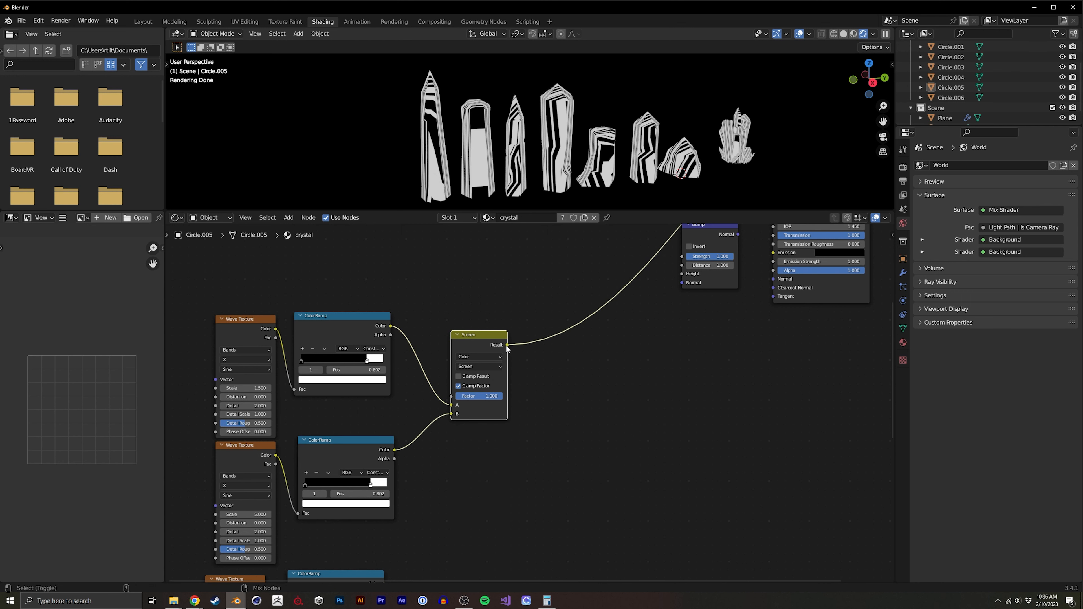
Duplicate the Screen node and feed it the first Screen result in A and the third ColorRamp in B.
{"action": "middle_click_drag", "start_coordinate": [461, 347], "coordinate": [430, 318]}
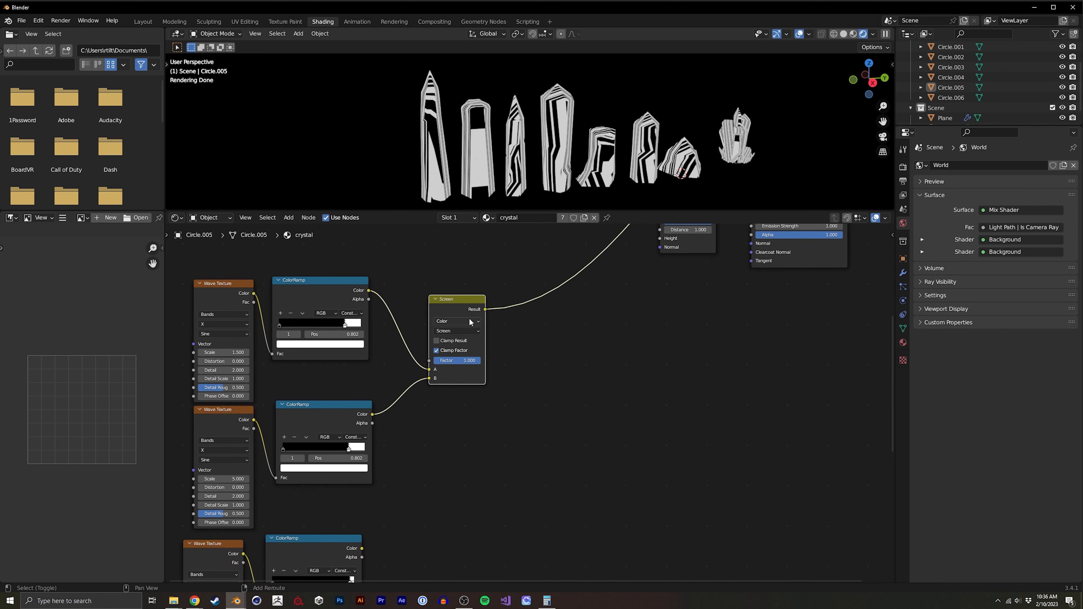
{"action": "key", "text": "shift+d"}
{"action": "left_click", "coordinate": [545, 380]}
{"action": "left_click_drag", "start_coordinate": [485, 310], "coordinate": [512, 442]}
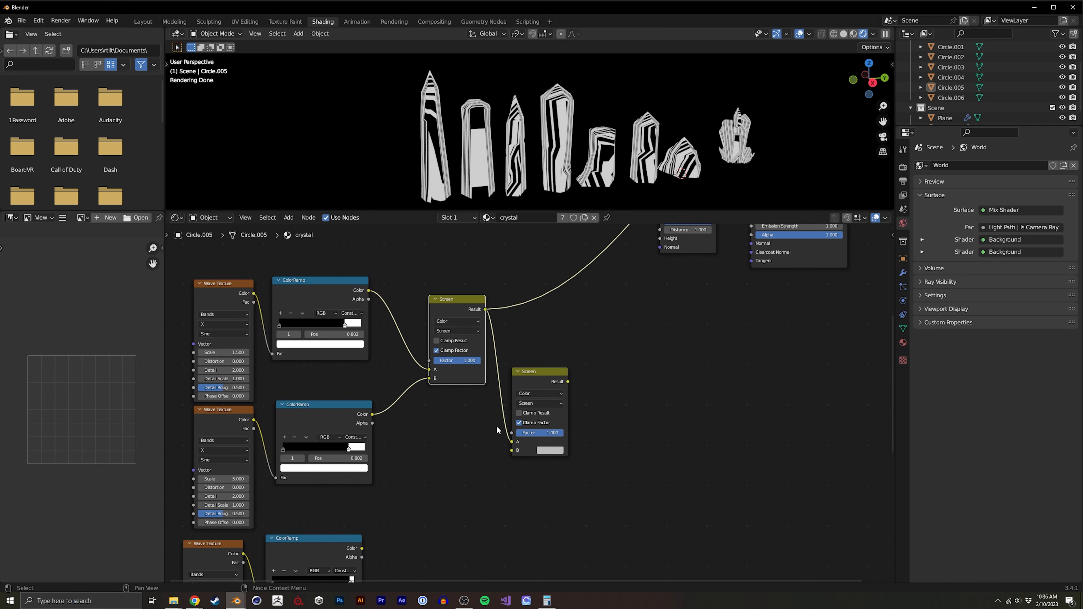
{"action": "middle_click_drag", "start_coordinate": [370, 486], "coordinate": [362, 423]}
{"action": "left_click_drag", "start_coordinate": [353, 486], "coordinate": [354, 487]}
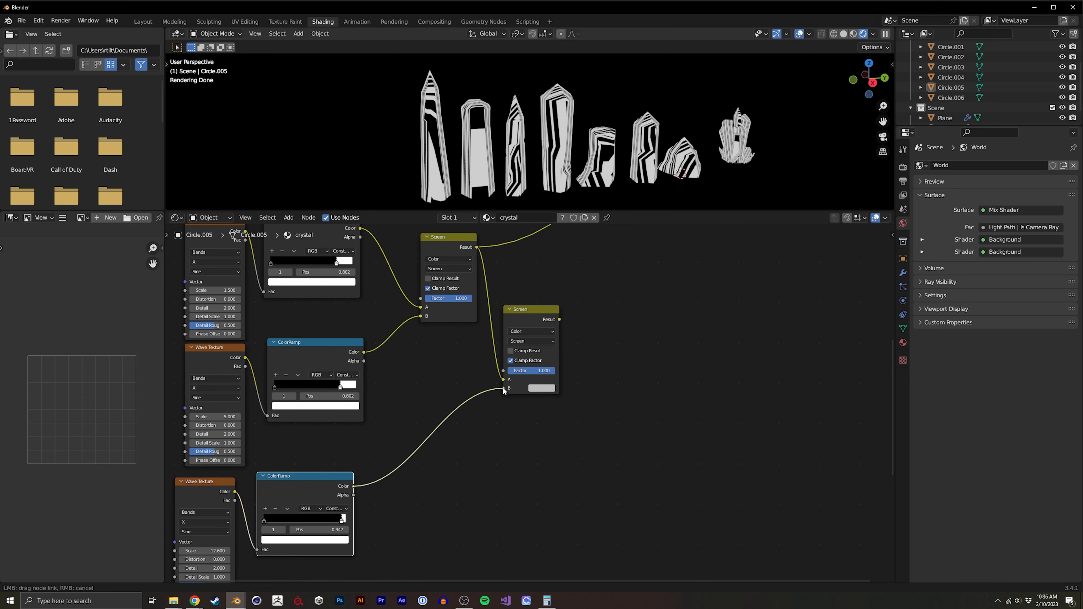
{"action": "left_click_drag", "start_coordinate": [503, 391], "coordinate": [503, 388]}
Duplicate the second Screen node, connect its result to A and the fourth ColorRamp to B, and preview the blend.
{"action": "left_click", "coordinate": [533, 309]}
{"action": "key", "text": "shift+d"}
{"action": "left_click", "coordinate": [621, 361]}
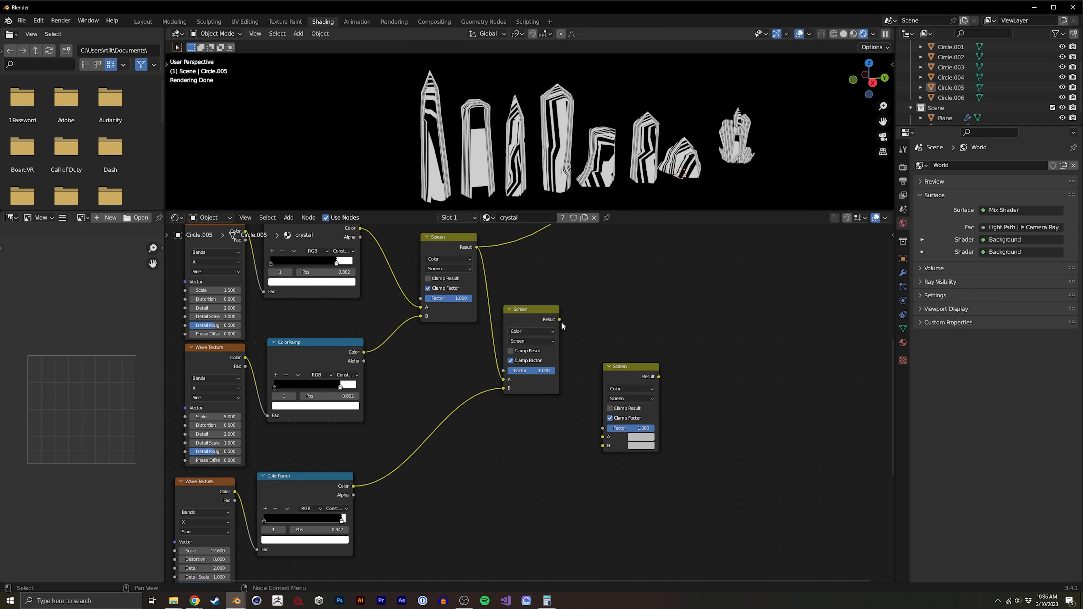
{"action": "left_click_drag", "start_coordinate": [602, 442], "coordinate": [603, 438]}
{"action": "middle_click_drag", "start_coordinate": [546, 407], "coordinate": [547, 393]}
{"action": "middle_click_drag", "start_coordinate": [467, 380], "coordinate": [461, 351]}
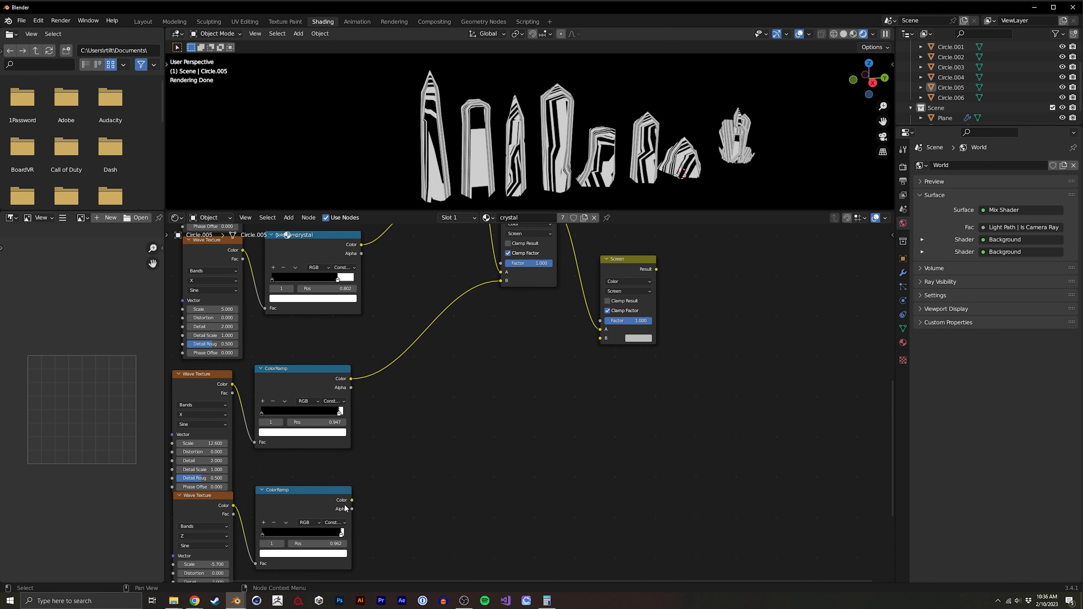
{"action": "left_click_drag", "start_coordinate": [353, 500], "coordinate": [479, 429]}
{"action": "left_click_drag", "start_coordinate": [603, 336], "coordinate": [601, 339]}
{"action": "left_click_drag", "start_coordinate": [627, 273], "coordinate": [621, 282]}
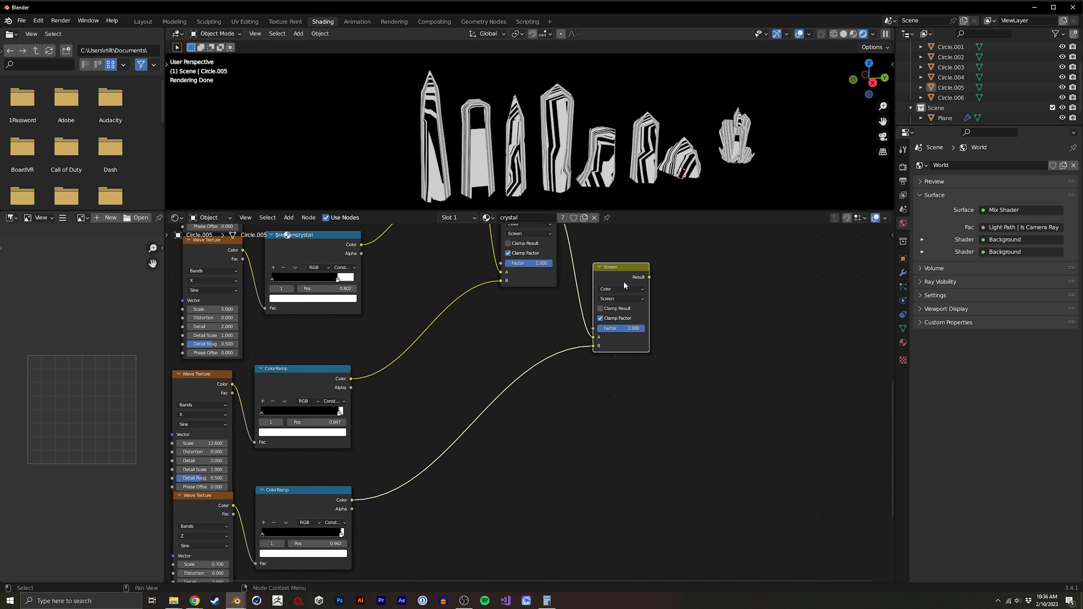
{"action": "left_click", "coordinate": [622, 282], "text": "ctrl+shift"}
Add a fourth Screen node combining the third Screen result with the fifth ColorRamp, and preview it on the crystals.
{"action": "middle_click_drag", "start_coordinate": [587, 291], "coordinate": [491, 290]}
{"action": "key", "text": "shift+d"}
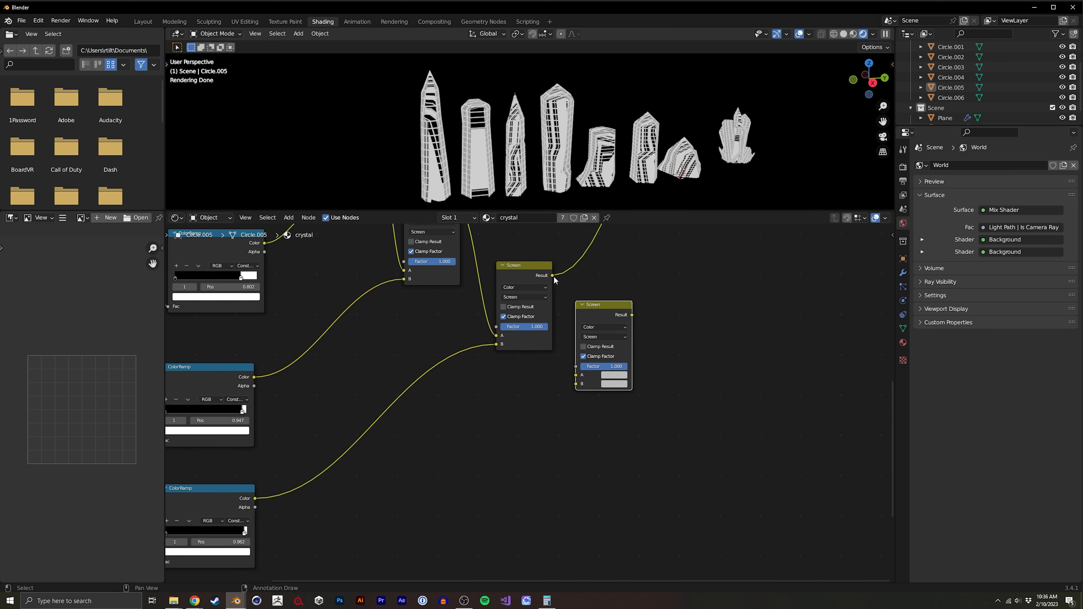
{"action": "middle_click_drag", "start_coordinate": [431, 406], "coordinate": [408, 396], "text": "ctrl"}
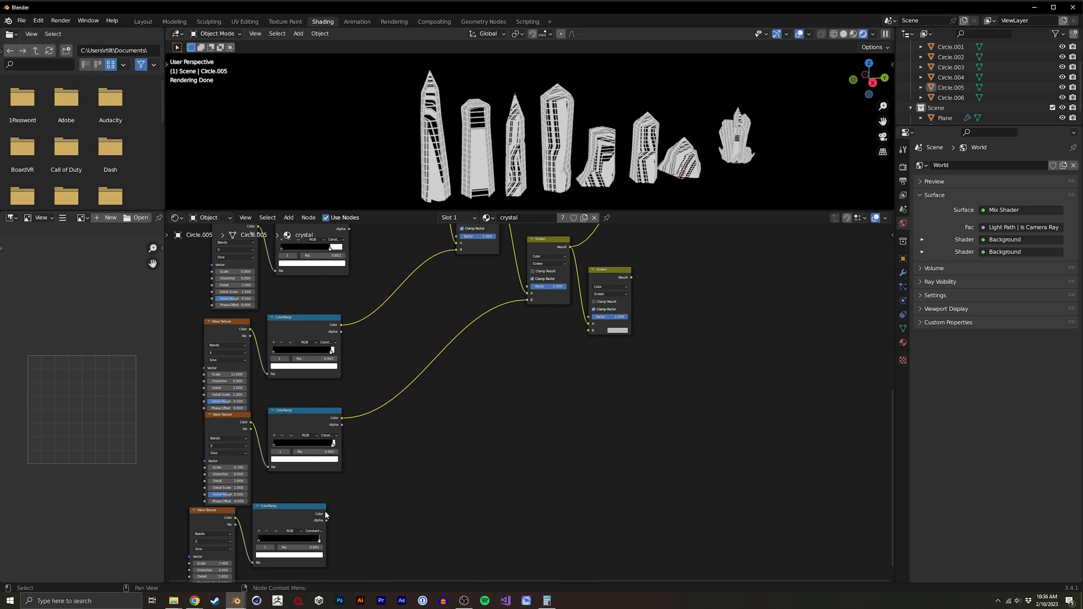
{"action": "left_click_drag", "start_coordinate": [327, 513], "coordinate": [596, 332]}
{"action": "left_click", "coordinate": [628, 279], "text": "ctrl+shift"}
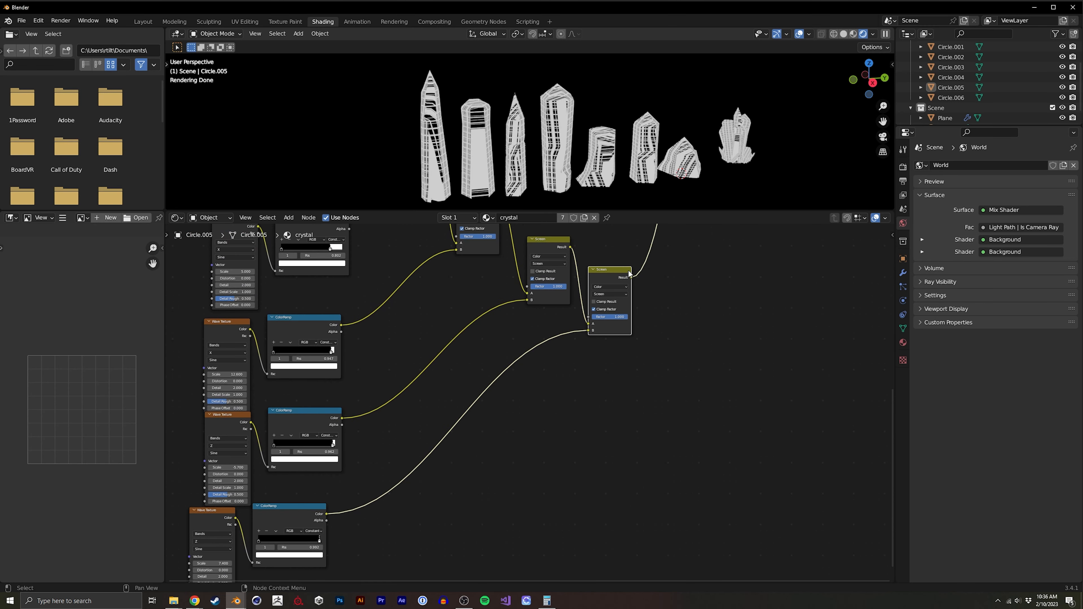
Darken the white stop of the first ColorRamp to a dark gray.
{"action": "middle_click_drag", "start_coordinate": [423, 150], "coordinate": [446, 151]}
{"action": "middle_click_drag", "start_coordinate": [310, 314], "coordinate": [491, 429]}
{"action": "middle_click_drag", "start_coordinate": [463, 248], "coordinate": [464, 396]}
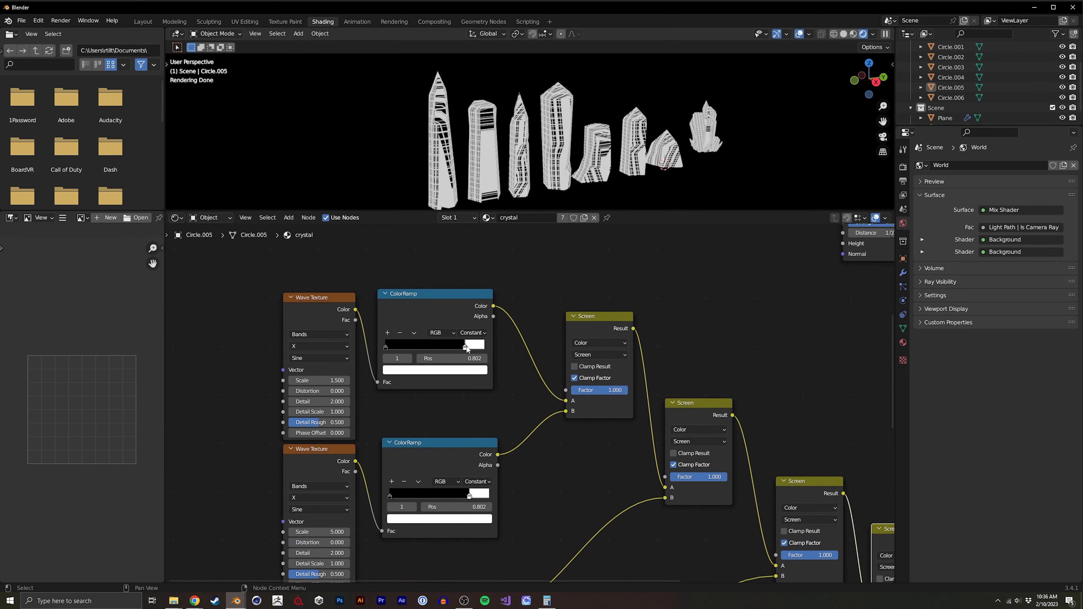
{"action": "left_click", "coordinate": [467, 370]}
{"action": "left_click_drag", "start_coordinate": [466, 241], "coordinate": [465, 289]}
Darken the white stops of the second and third ColorRamps to dark gray.
{"action": "middle_click_drag", "start_coordinate": [467, 451], "coordinate": [465, 340]}
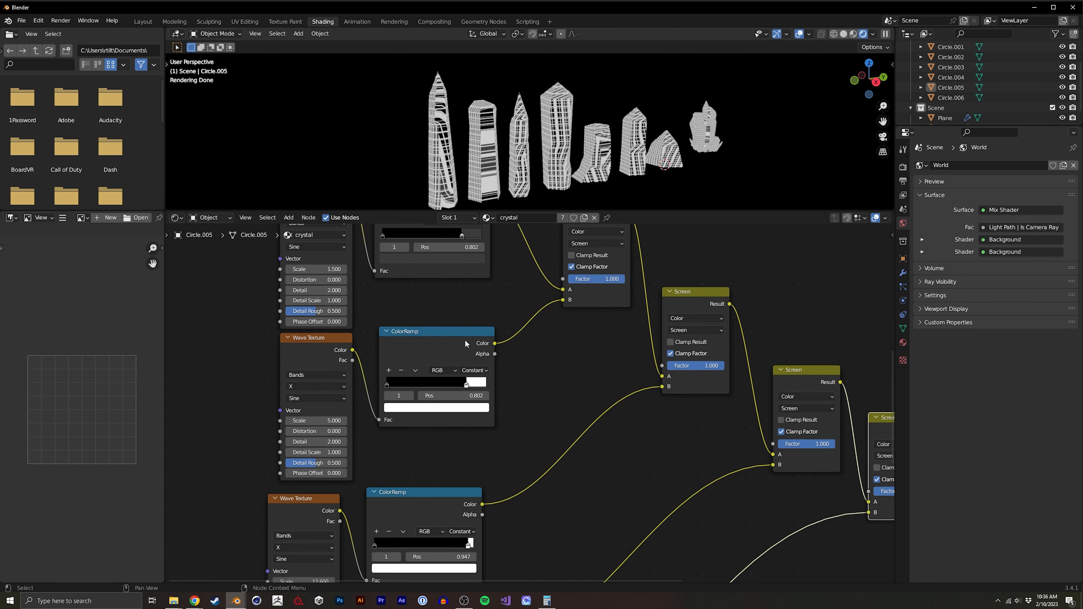
{"action": "left_click", "coordinate": [465, 408]}
{"action": "left_click_drag", "start_coordinate": [467, 302], "coordinate": [467, 270]}
{"action": "middle_click_drag", "start_coordinate": [468, 548], "coordinate": [452, 400]}
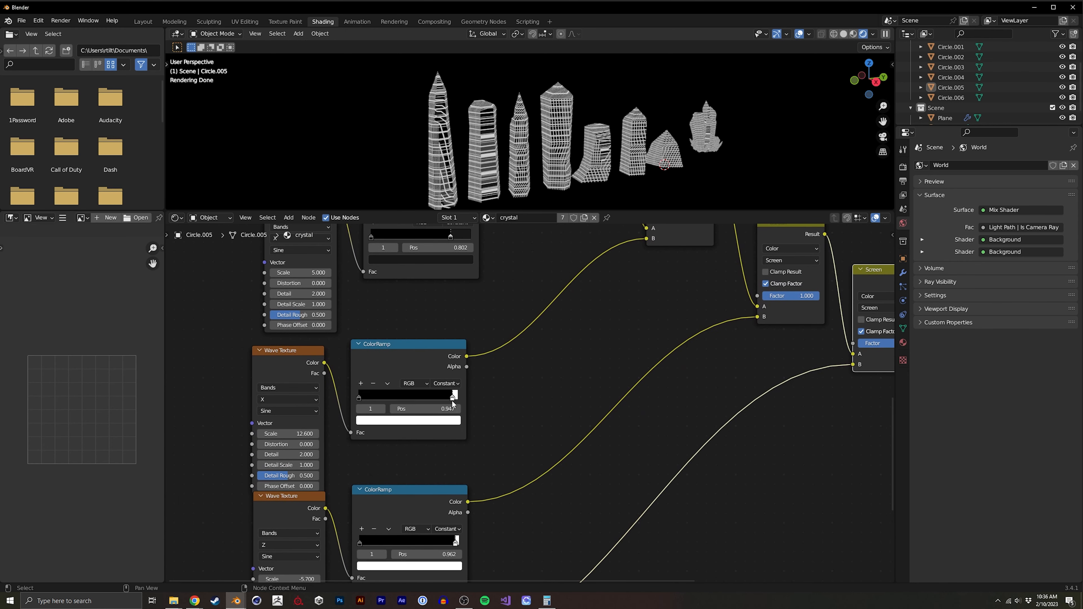
{"action": "left_click", "coordinate": [448, 424]}
{"action": "left_click_drag", "start_coordinate": [439, 319], "coordinate": [437, 333]}
Move the fourth ColorRamp's white stop to 0.958 and tint it light gray.
{"action": "middle_click_drag", "start_coordinate": [430, 462], "coordinate": [446, 295]}
{"action": "middle_click_drag", "start_coordinate": [455, 413], "coordinate": [438, 335]}
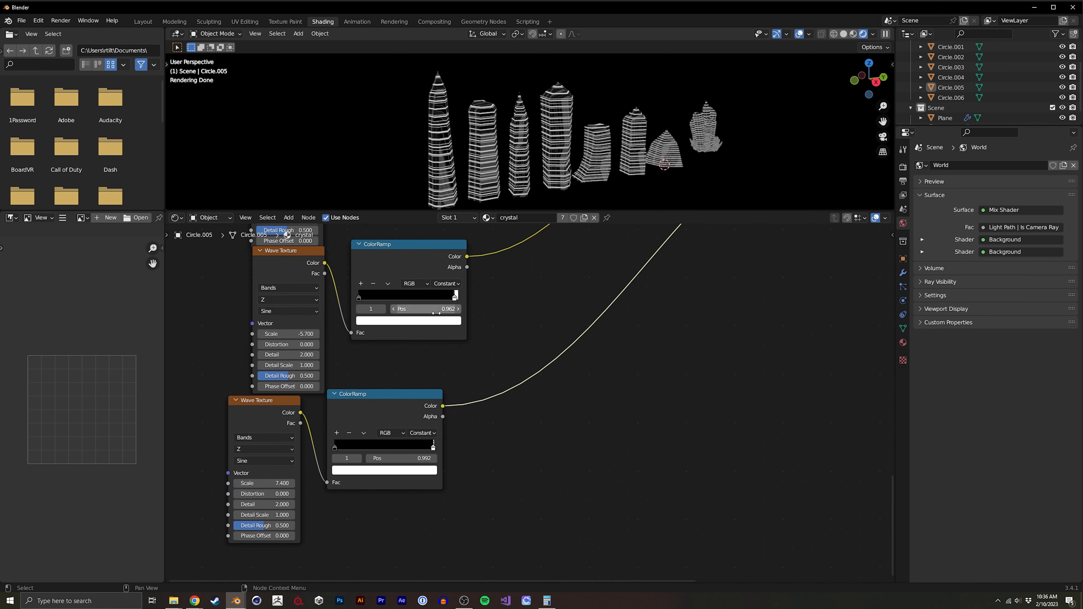
{"action": "left_click_drag", "start_coordinate": [455, 299], "coordinate": [454, 300]}
{"action": "left_click", "coordinate": [451, 320]}
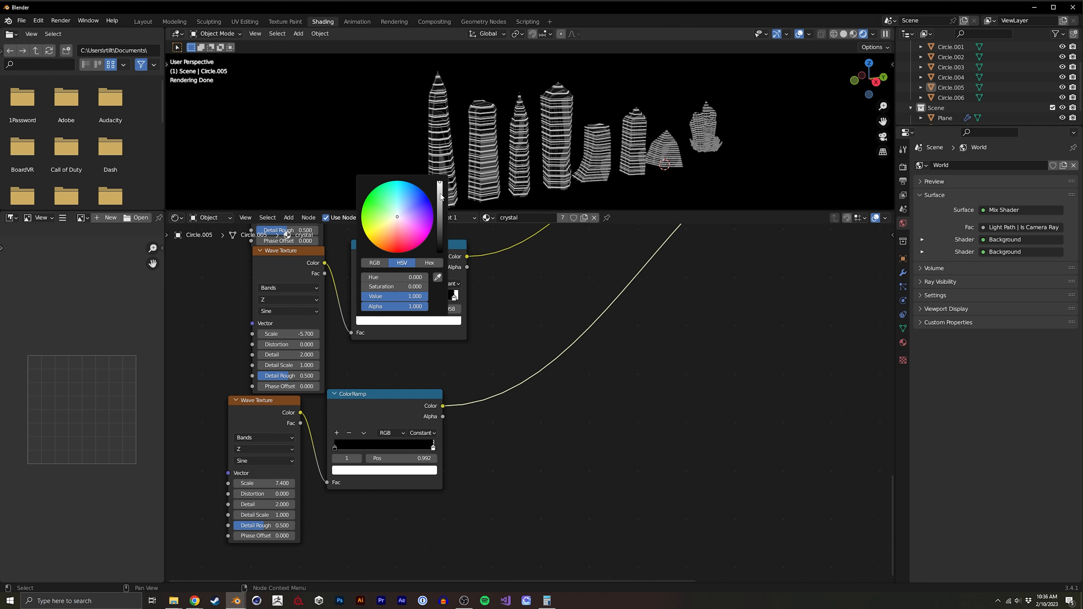
{"action": "left_click_drag", "start_coordinate": [441, 194], "coordinate": [440, 199]}
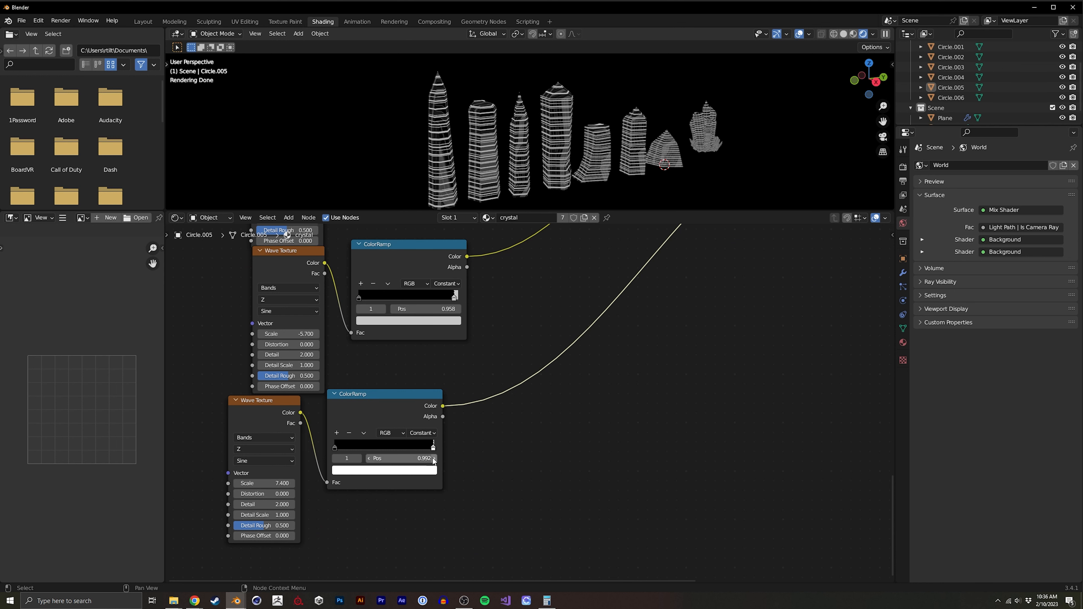
Darken the white stop of the fifth ColorRamp to a dark gray.
{"action": "left_click", "coordinate": [426, 471]}
{"action": "left_click_drag", "start_coordinate": [419, 360], "coordinate": [408, 381]}
{"action": "left_click", "coordinate": [497, 356]}
Darken the fourth ColorRamp's light gray stop to a color value of 0.030.
{"action": "middle_click_drag", "start_coordinate": [496, 356], "coordinate": [531, 321]}
{"action": "middle_click_drag", "start_coordinate": [531, 321], "coordinate": [480, 310], "text": "ctrl"}
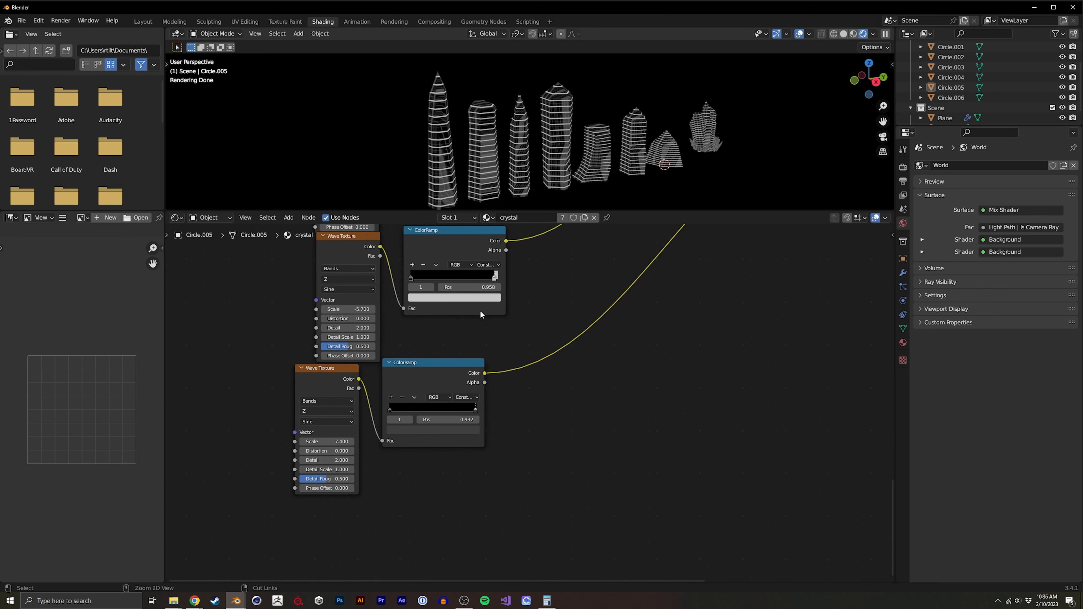
{"action": "middle_click_drag", "start_coordinate": [496, 265], "coordinate": [419, 426]}
{"action": "mouse_move", "coordinate": [439, 467]}
{"action": "left_mouse_down"}
{"action": "mouse_move", "coordinate": [393, 463]}
{"action": "mouse_move", "coordinate": [439, 471]}
{"action": "left_mouse_up"}
{"action": "left_click", "coordinate": [430, 489]}
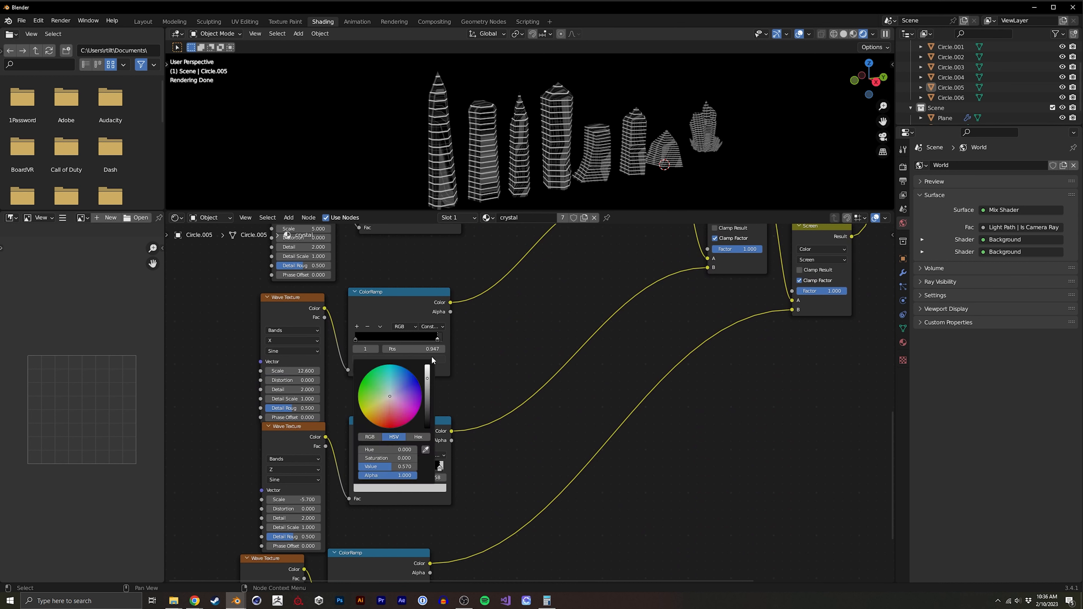
{"action": "left_click", "coordinate": [435, 489]}
{"action": "left_click_drag", "start_coordinate": [426, 381], "coordinate": [426, 419]}
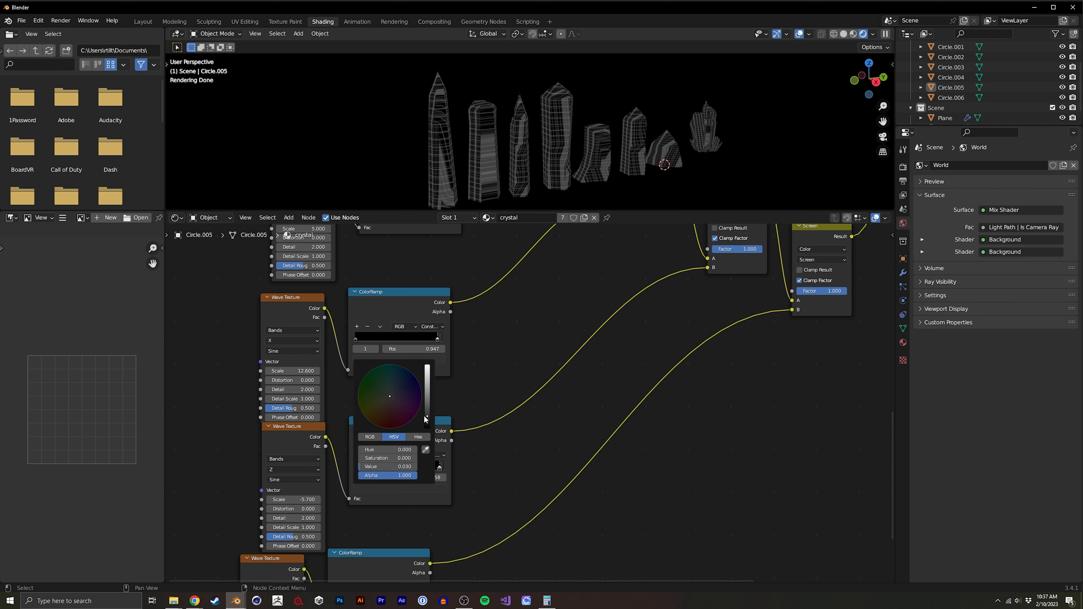
Move the network of pattern nodes so that the last Screen node sits beside the Bump node.
{"action": "middle_click_drag", "start_coordinate": [798, 261], "coordinate": [351, 505]}
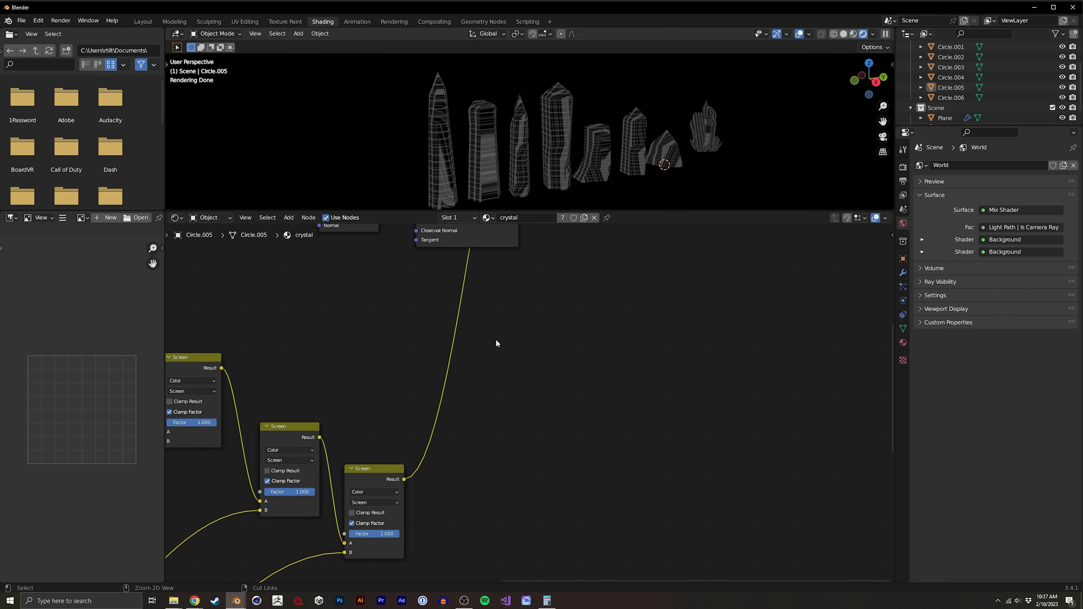
{"action": "middle_click_drag", "start_coordinate": [493, 324], "coordinate": [512, 365]}
{"action": "middle_click_drag", "start_coordinate": [621, 362], "coordinate": [452, 444], "text": "ctrl"}
{"action": "left_click_drag", "start_coordinate": [269, 514], "coordinate": [535, 292]}
{"action": "key", "text": "g"}
{"action": "left_click", "coordinate": [430, 304]}
{"action": "middle_click_drag", "start_coordinate": [454, 288], "coordinate": [439, 235], "text": "ctrl"}
{"action": "middle_click_drag", "start_coordinate": [439, 235], "coordinate": [490, 388]}
{"action": "middle_click_drag", "start_coordinate": [491, 389], "coordinate": [366, 403]}
{"action": "key", "text": "g"}
{"action": "left_click", "coordinate": [593, 348]}
Connect the last Screen result to the Bump's Height, preview the Bump, and link its Normal to the Principled BSDF's Normal.
{"action": "left_click_drag", "start_coordinate": [441, 438], "coordinate": [441, 437]}
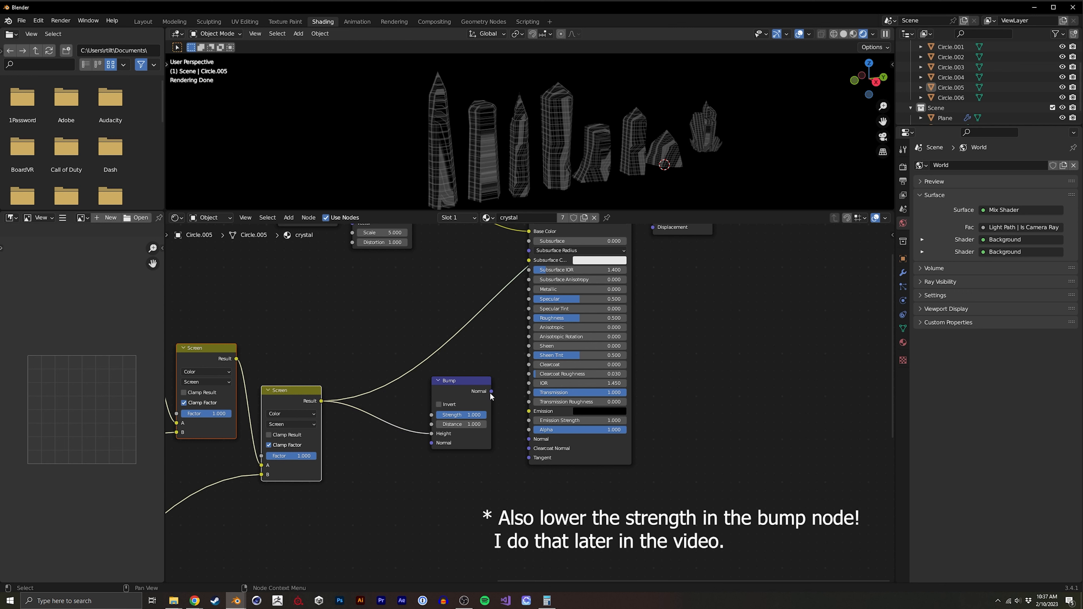
{"action": "left_click", "coordinate": [488, 384], "text": "ctrl+shift"}
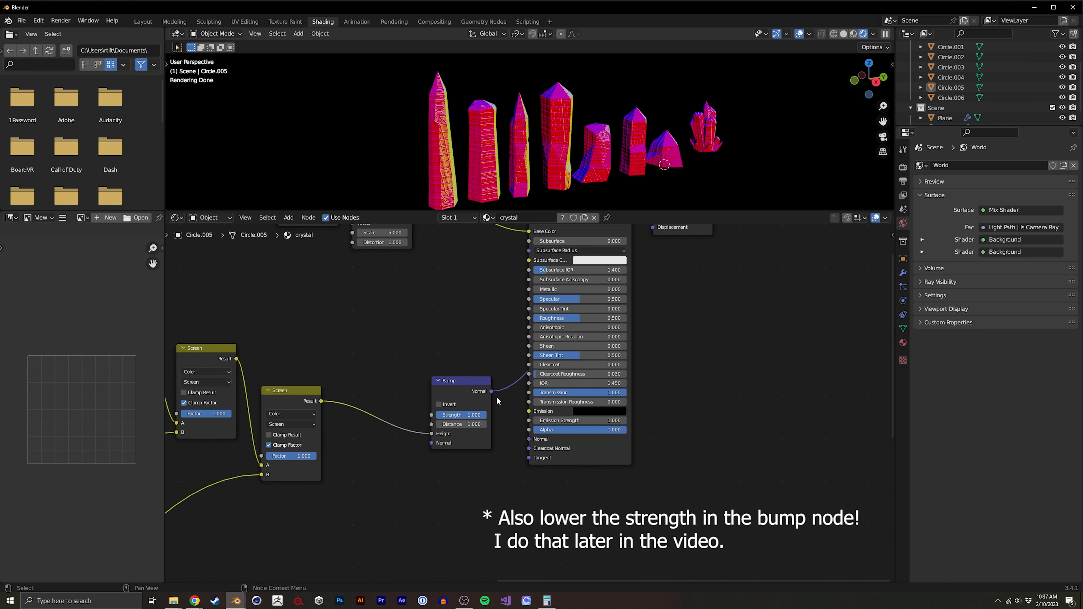
{"action": "left_click_drag", "start_coordinate": [492, 391], "coordinate": [529, 439]}
{"action": "left_click", "coordinate": [581, 420]}
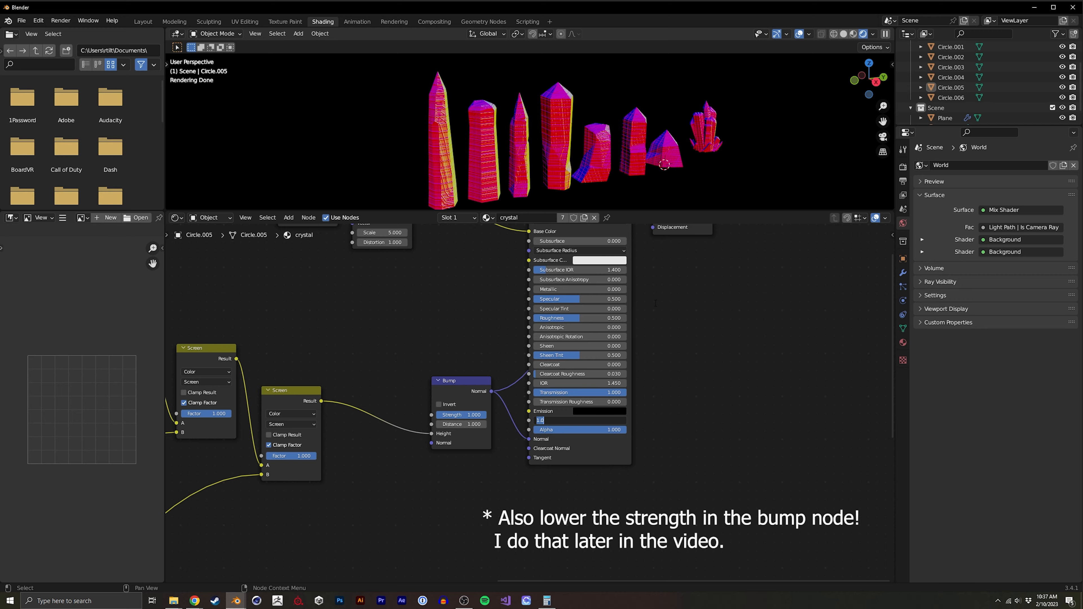
Route the Principled BSDF back to the Material Output surface and inspect the rendered crystals up close.
{"action": "middle_click_drag", "start_coordinate": [665, 288], "coordinate": [624, 366]}
{"action": "left_click", "coordinate": [587, 283], "text": "ctrl+shift"}
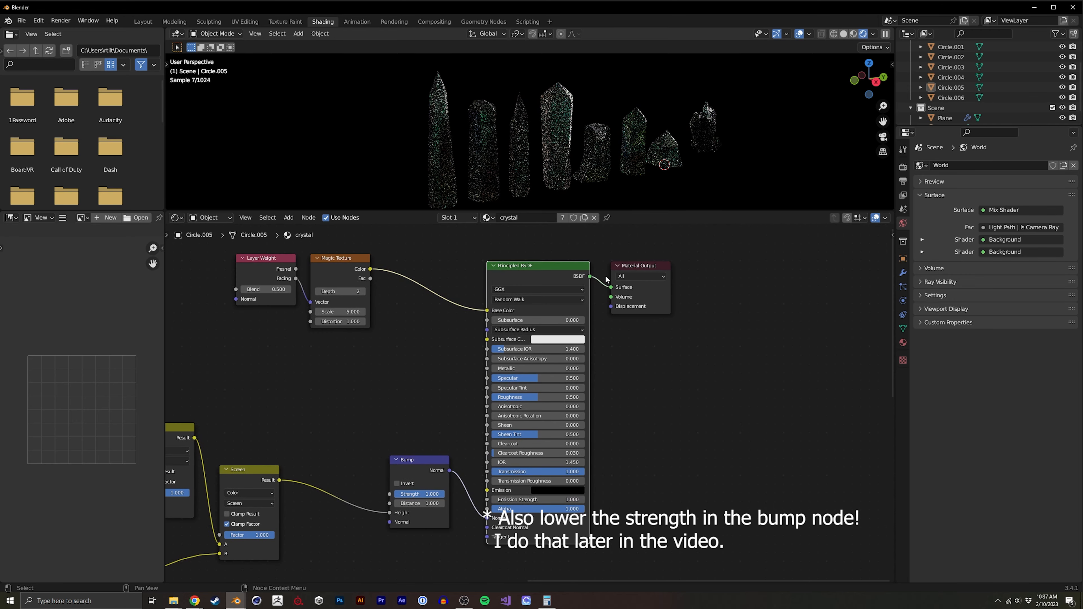
{"action": "scroll", "coordinate": [518, 172], "scroll_direction": "up", "scroll_amount": 5}
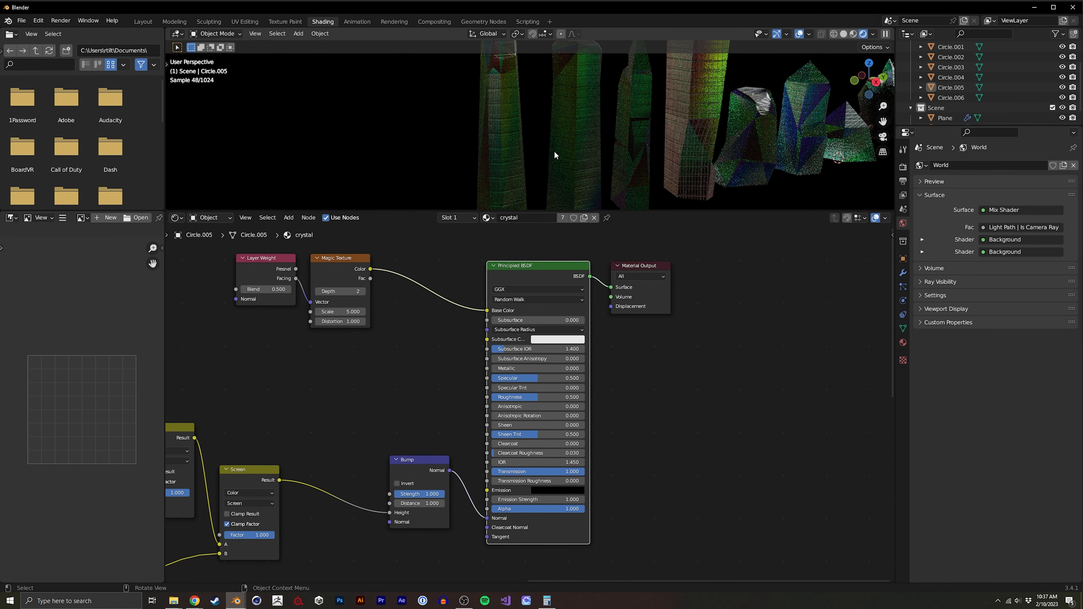
Preview the last two ColorRamps on the crystals and set the bands direction of their Wave Textures to Y.
{"action": "middle_click_drag", "start_coordinate": [293, 380], "coordinate": [498, 262]}
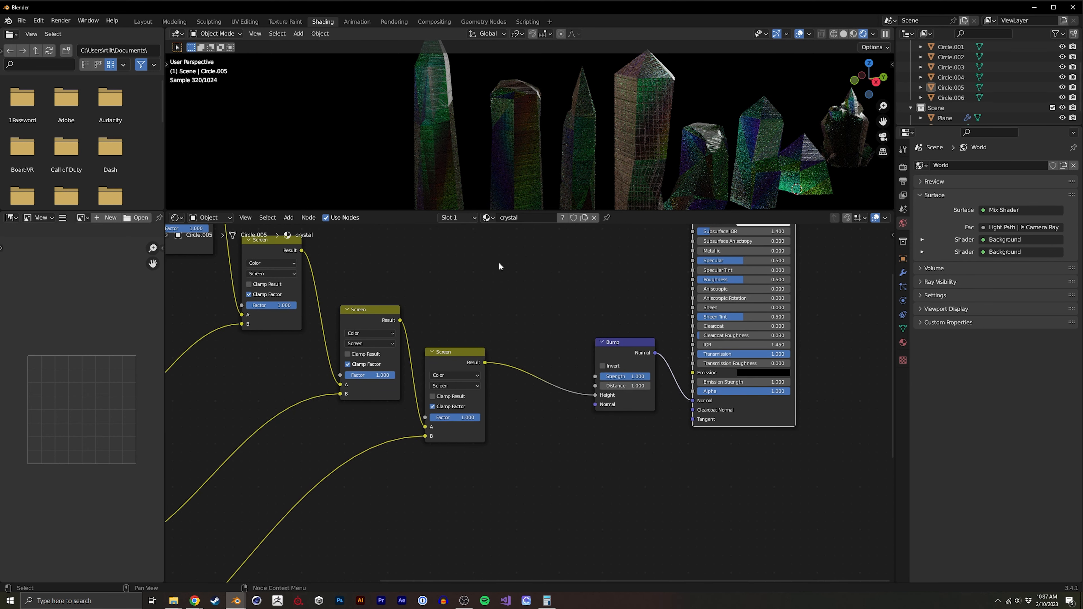
{"action": "middle_click_drag", "start_coordinate": [309, 405], "coordinate": [398, 389]}
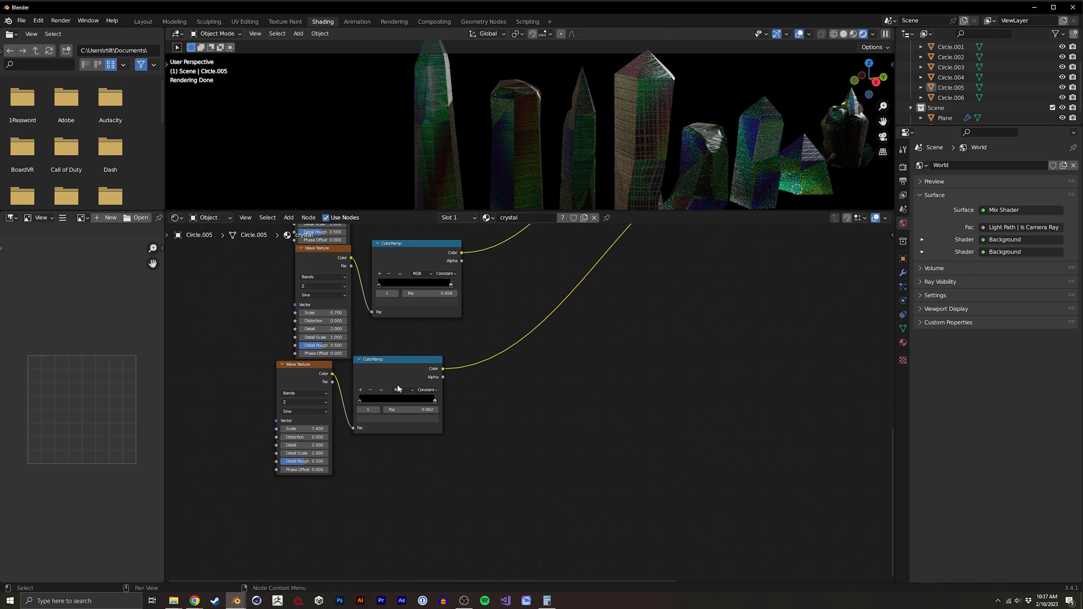
{"action": "left_click", "coordinate": [442, 371], "text": "ctrl+shift"}
{"action": "middle_click_drag", "start_coordinate": [447, 348], "coordinate": [438, 409]}
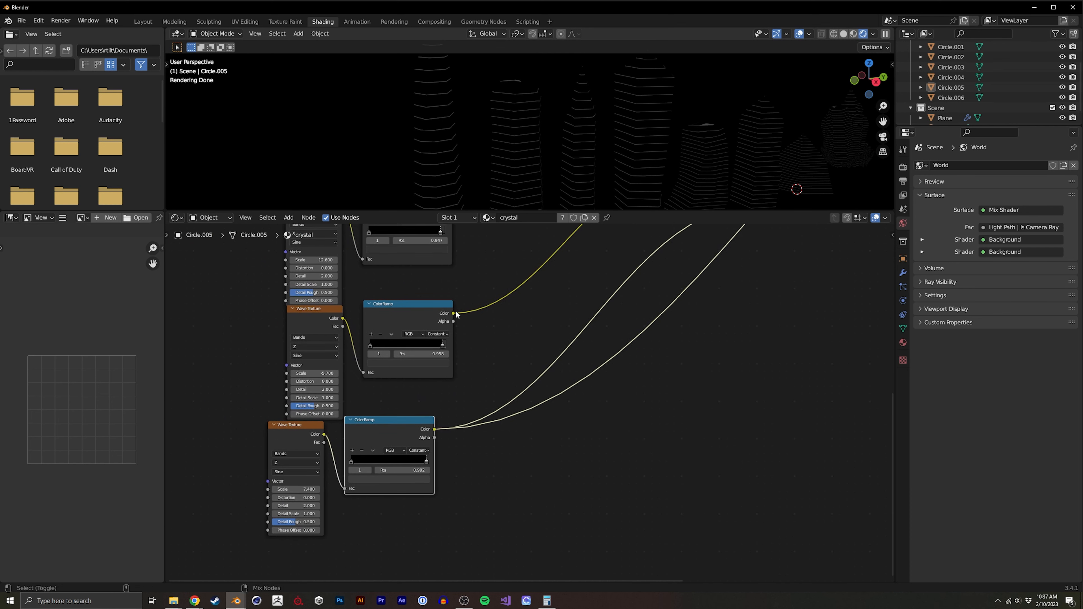
{"action": "left_click", "coordinate": [451, 314], "text": "ctrl+shift"}
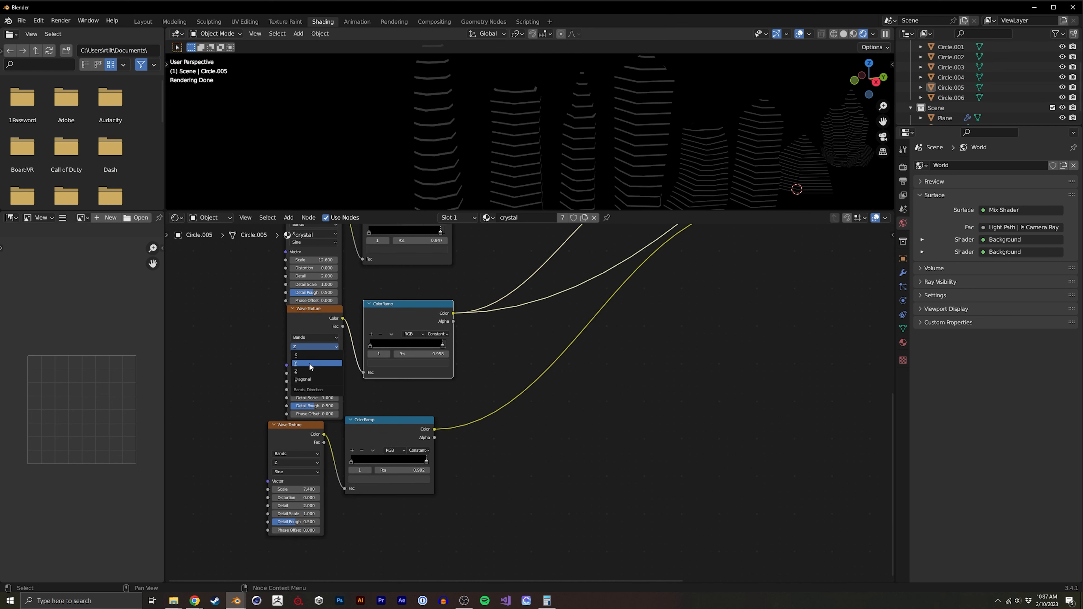
{"action": "left_click", "coordinate": [309, 363]}
{"action": "left_click", "coordinate": [296, 462]}
{"action": "left_click", "coordinate": [290, 480]}
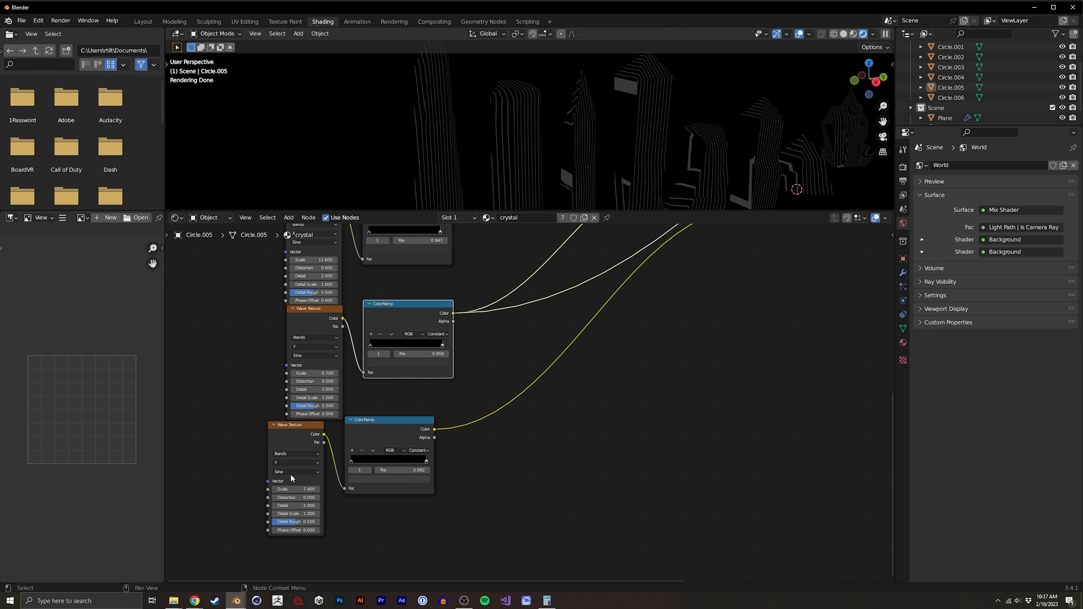
{"action": "left_click", "coordinate": [386, 444], "text": "ctrl+shift"}
Preview the Bump node's result on the crystals, and route the Principled BSDF back to the Material Output surface.
{"action": "scroll", "coordinate": [527, 405], "scroll_direction": "down", "scroll_amount": 4}
{"action": "middle_click_drag", "start_coordinate": [624, 310], "coordinate": [437, 298]}
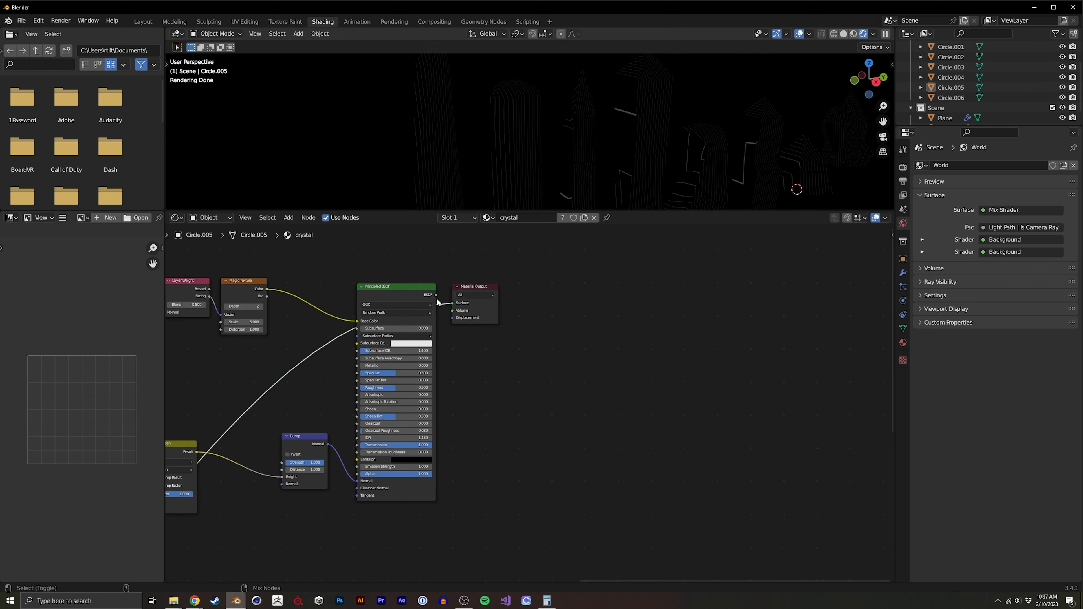
{"action": "left_click", "coordinate": [322, 448], "text": "ctrl+shift"}
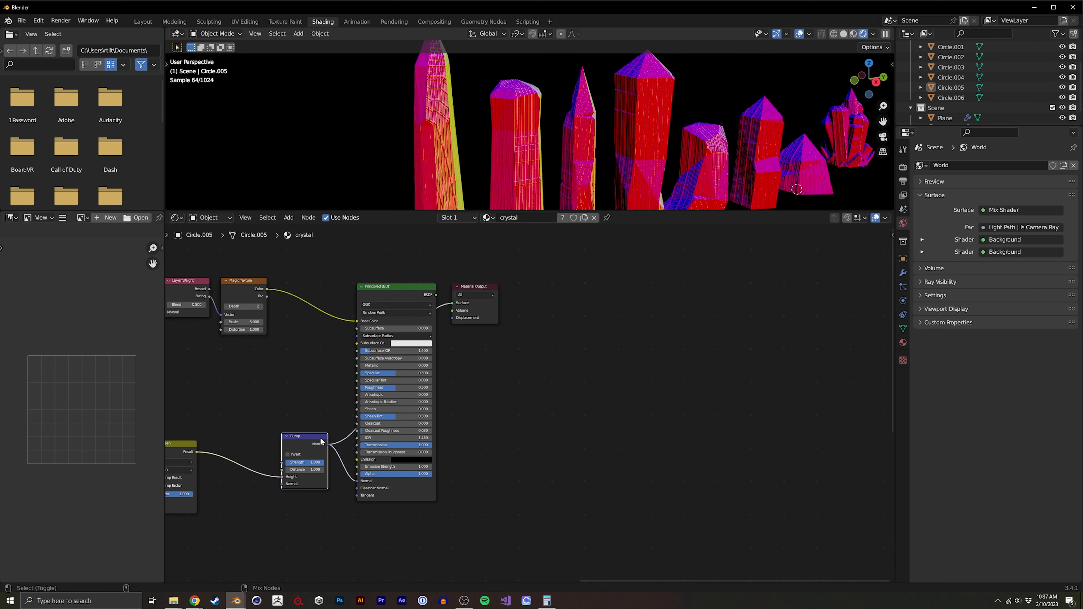
{"action": "left_click", "coordinate": [433, 305], "text": "ctrl+shift"}
Add a Noise Texture node below the last Screen node.
{"action": "middle_click_drag", "start_coordinate": [242, 438], "coordinate": [559, 350]}
{"action": "middle_click_drag", "start_coordinate": [501, 446], "coordinate": [510, 358]}
{"action": "key", "text": "shift+a"}
{"action": "type", "text": "nois"}
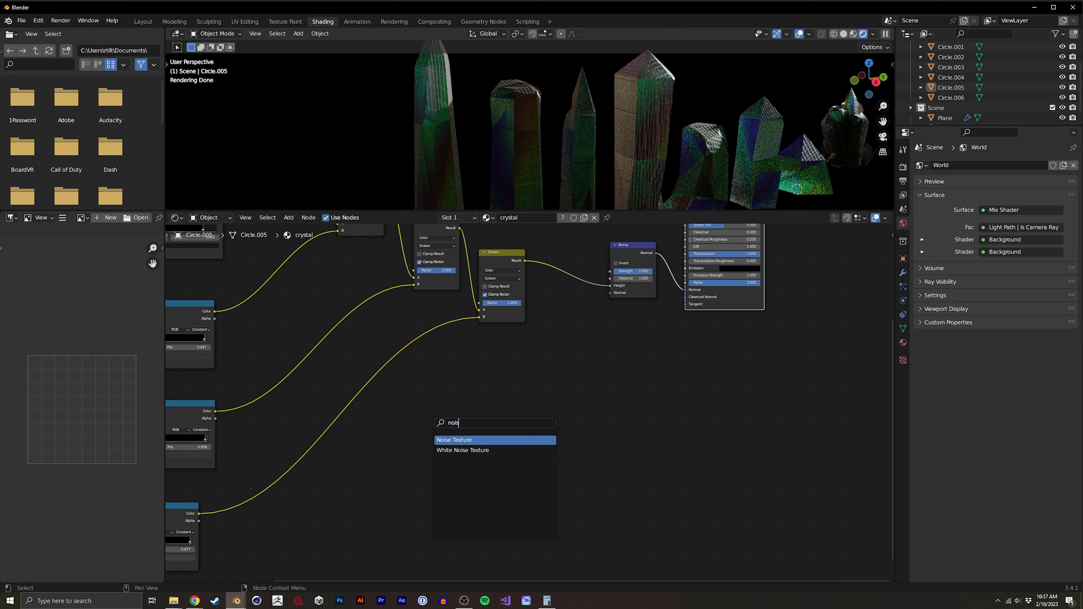
{"action": "key", "text": "Return"}
{"action": "left_click", "coordinate": [469, 420]}
{"action": "scroll", "coordinate": [423, 414], "scroll_direction": "up", "scroll_amount": 3}
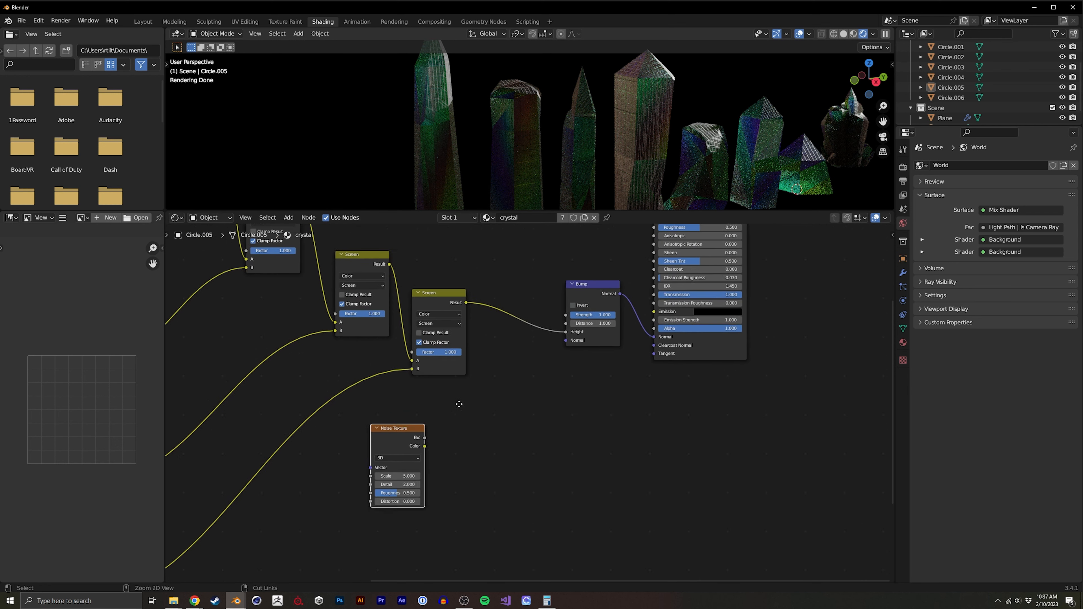
Preview the Noise Texture on the crystals and set its scale to 45.7.
{"action": "left_click_drag", "start_coordinate": [425, 427], "coordinate": [618, 283]}
{"action": "left_click_drag", "start_coordinate": [388, 479], "coordinate": [543, 468]}
{"action": "key", "text": "shift+a"}
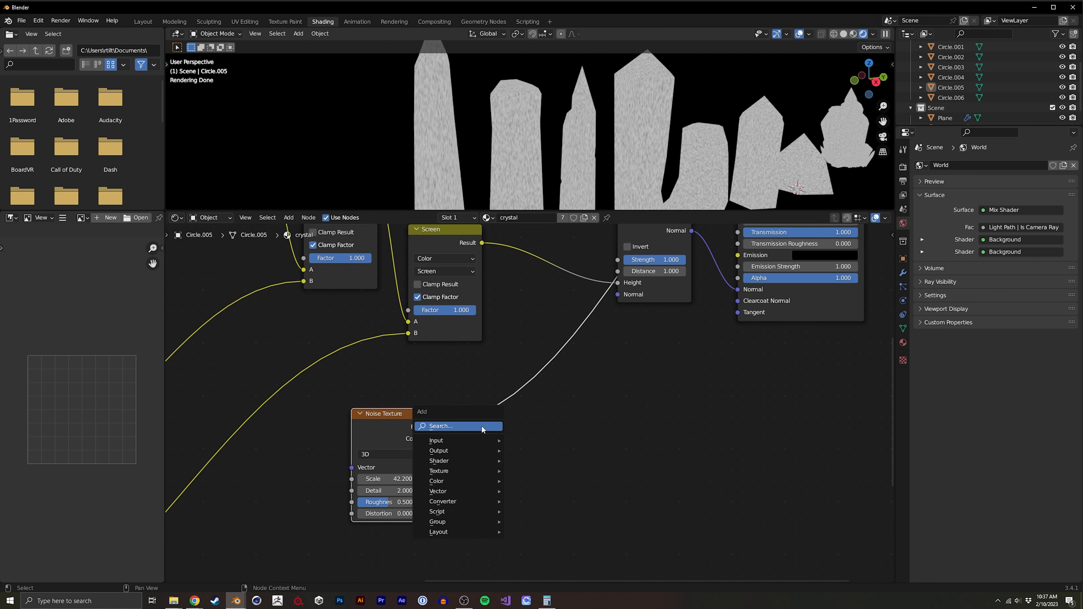
{"action": "left_click_drag", "start_coordinate": [384, 479], "coordinate": [438, 479]}
{"action": "middle_click_drag", "start_coordinate": [510, 336], "coordinate": [432, 369]}
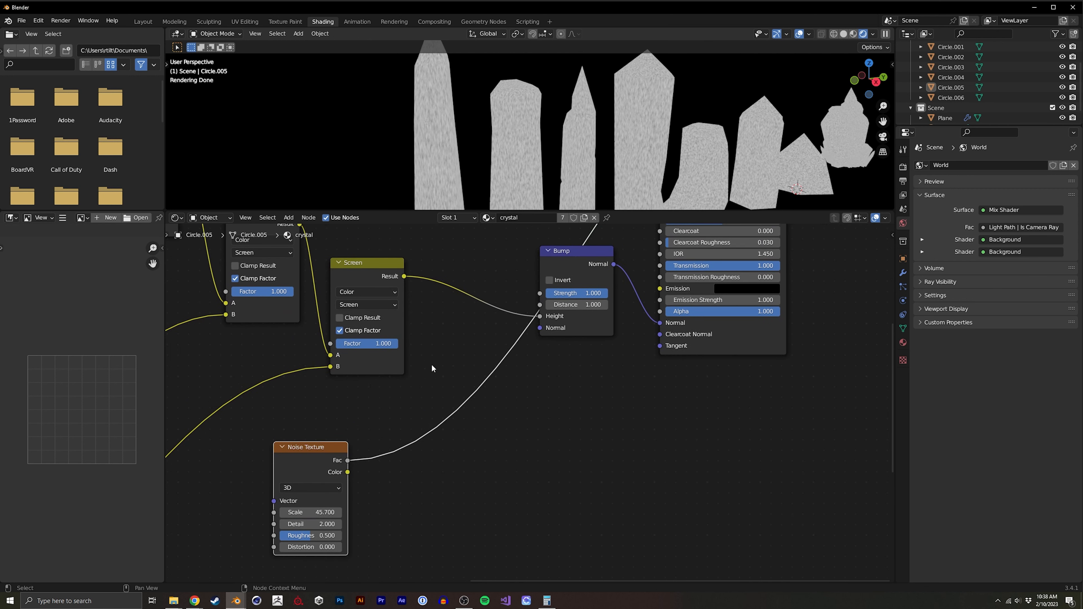
Duplicate a Screen node beside the Noise Texture, feeding the previous Screen result into A and the noise Fac into B.
{"action": "key", "text": "shift+d"}
{"action": "left_click", "coordinate": [466, 364]}
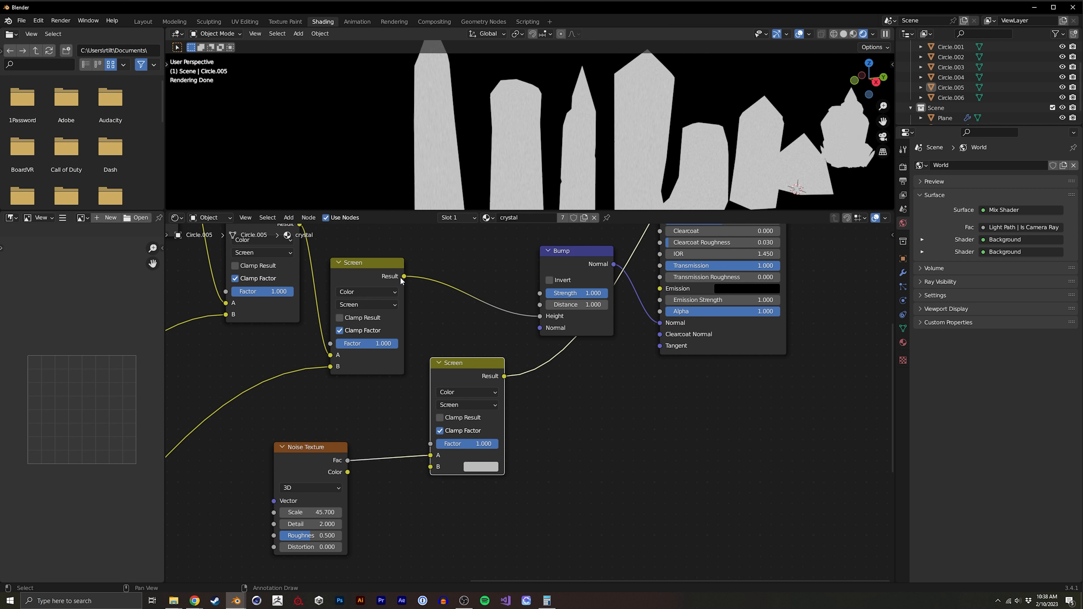
{"action": "left_click_drag", "start_coordinate": [404, 277], "coordinate": [430, 455]}
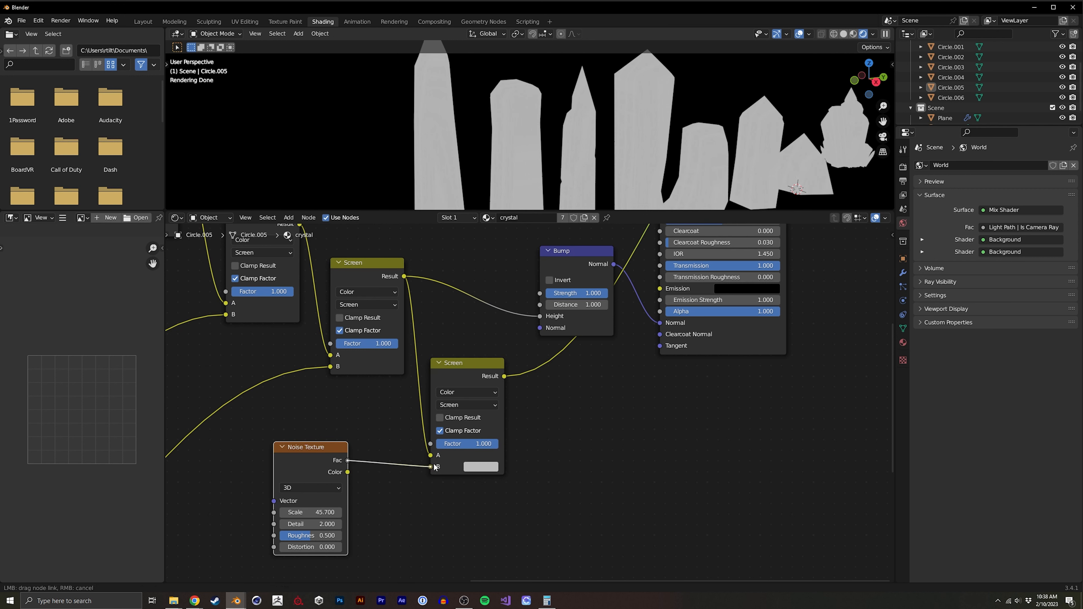
{"action": "left_click_drag", "start_coordinate": [435, 467], "coordinate": [435, 469]}
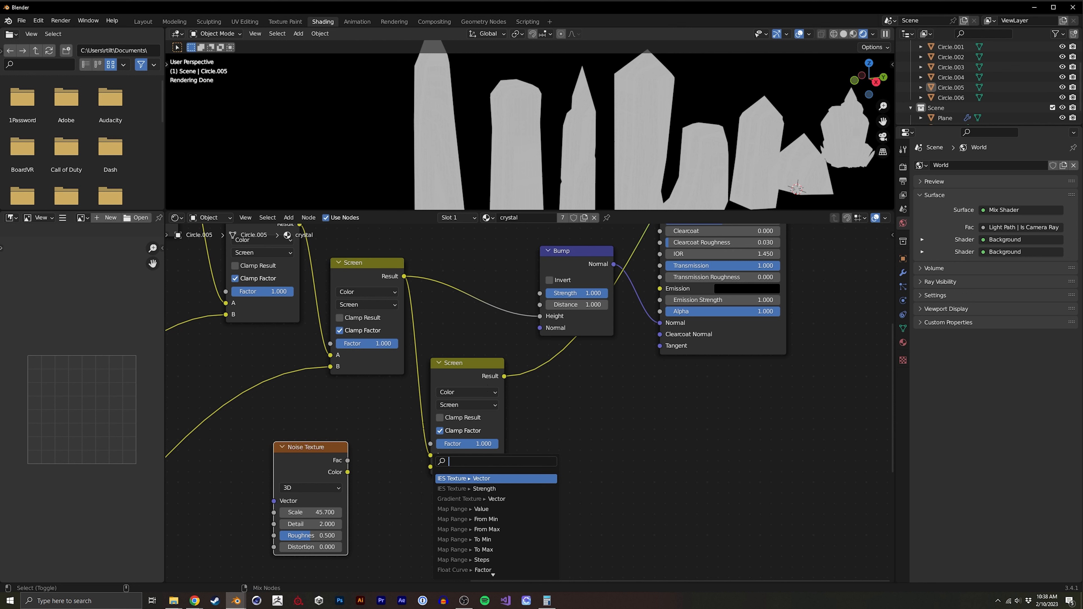
Change the duplicated Screen node's blend mode to Multiply and connect its Result to the Bump's Height.
{"action": "left_click", "coordinate": [503, 372]}
{"action": "middle_click_drag", "start_coordinate": [495, 368], "coordinate": [337, 403]}
{"action": "left_click", "coordinate": [509, 377]}
{"action": "left_click", "coordinate": [514, 334]}
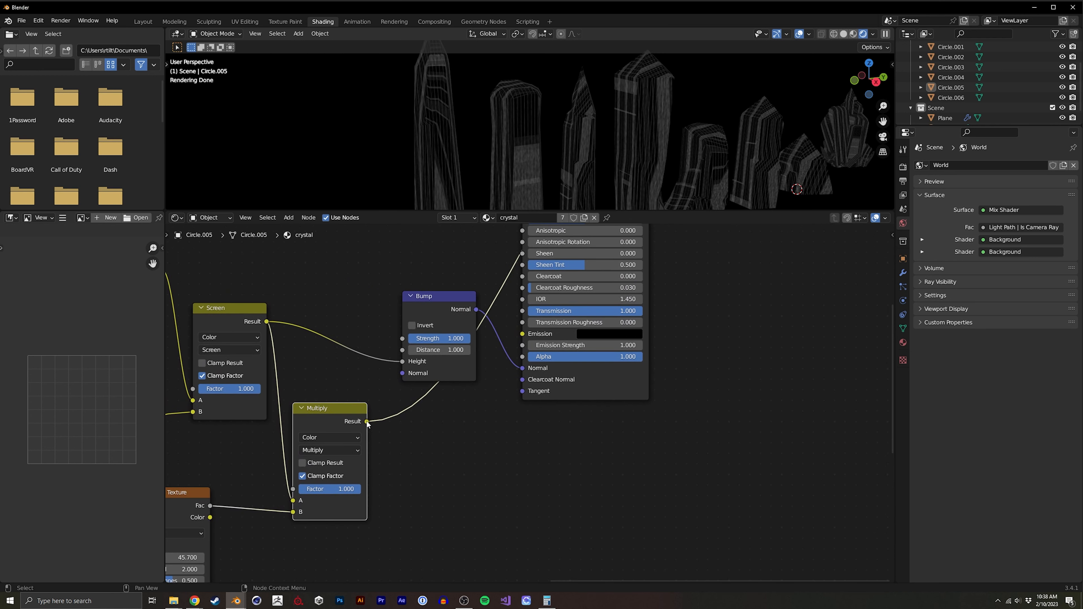
{"action": "left_click_drag", "start_coordinate": [400, 364], "coordinate": [402, 363]}
{"action": "middle_click_drag", "start_coordinate": [402, 365], "coordinate": [324, 534]}
{"action": "middle_click_drag", "start_coordinate": [501, 296], "coordinate": [413, 417]}
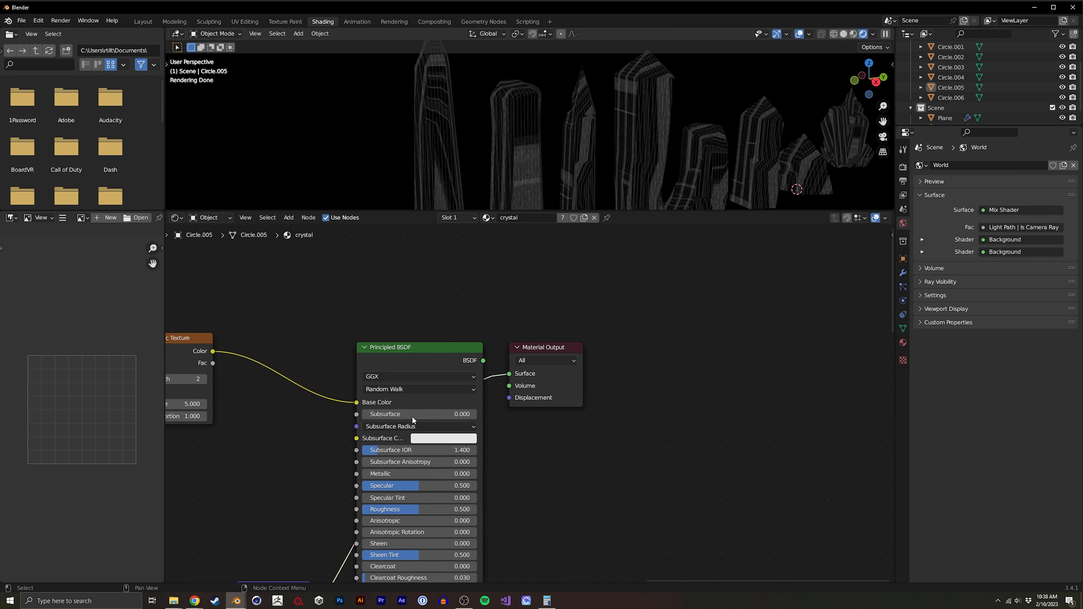
Route the Principled BSDF to the Material Output surface and inspect the noise-broken lines on the rendered crystals.
{"action": "left_click", "coordinate": [483, 361], "text": "ctrl+shift"}
{"action": "scroll", "coordinate": [563, 146], "scroll_direction": "down", "scroll_amount": 3}
{"action": "middle_click_drag", "start_coordinate": [526, 185], "coordinate": [489, 159]}
{"action": "middle_click_drag", "start_coordinate": [548, 162], "coordinate": [558, 137], "text": "ctrl"}
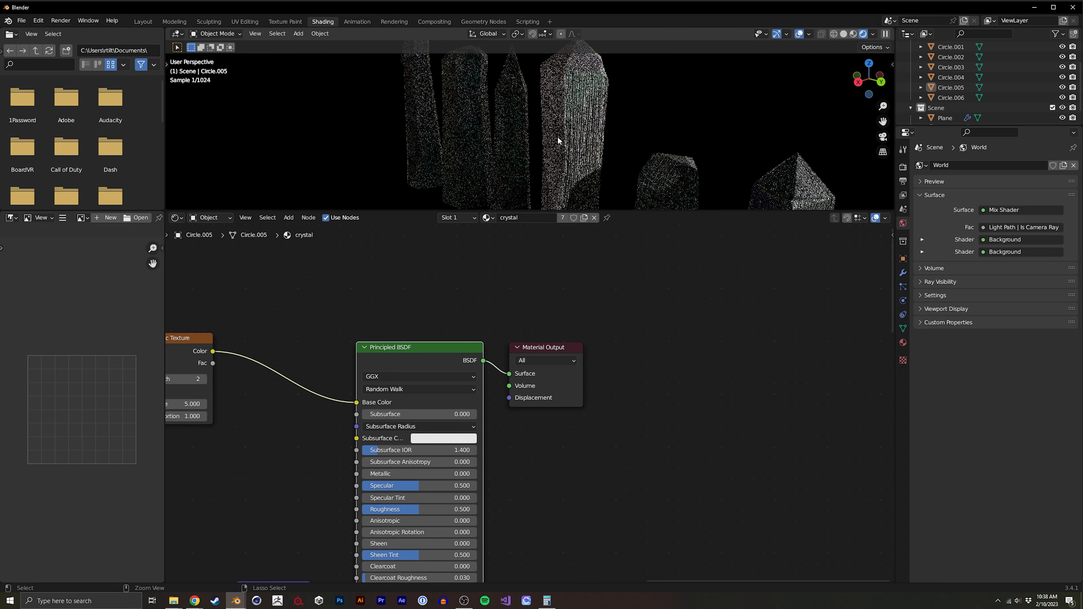
Lower the Principled BSDF's Roughness to 0.107 and check the crystals from several angles.
{"action": "middle_click_drag", "start_coordinate": [448, 318], "coordinate": [502, 247]}
{"action": "left_click_drag", "start_coordinate": [439, 442], "coordinate": [413, 445]}
{"action": "scroll", "coordinate": [538, 137], "scroll_direction": "down", "scroll_amount": 4}
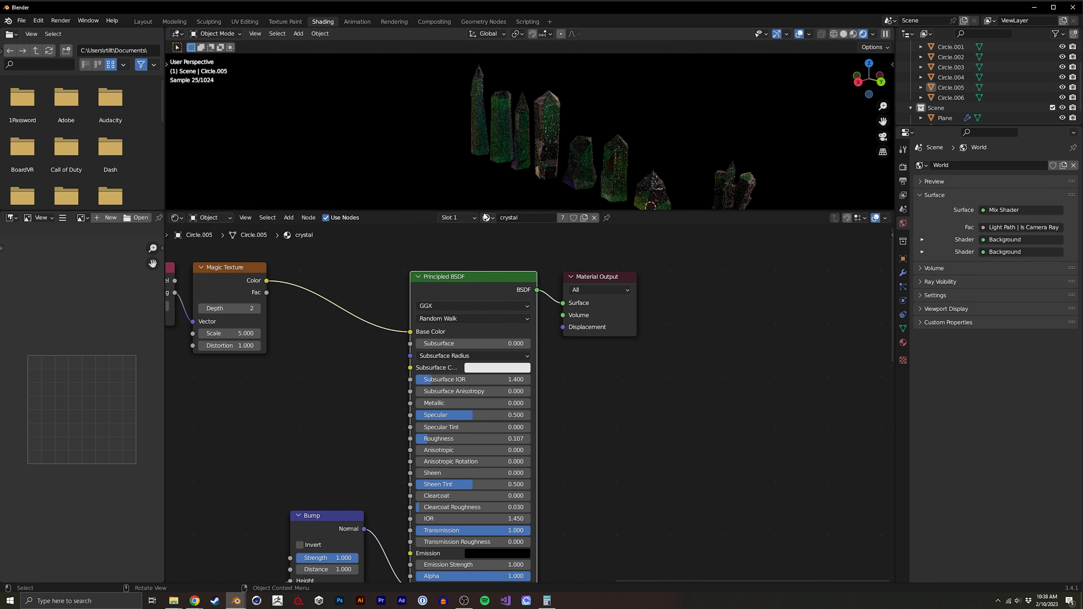
{"action": "middle_click_drag", "start_coordinate": [549, 194], "coordinate": [583, 162]}
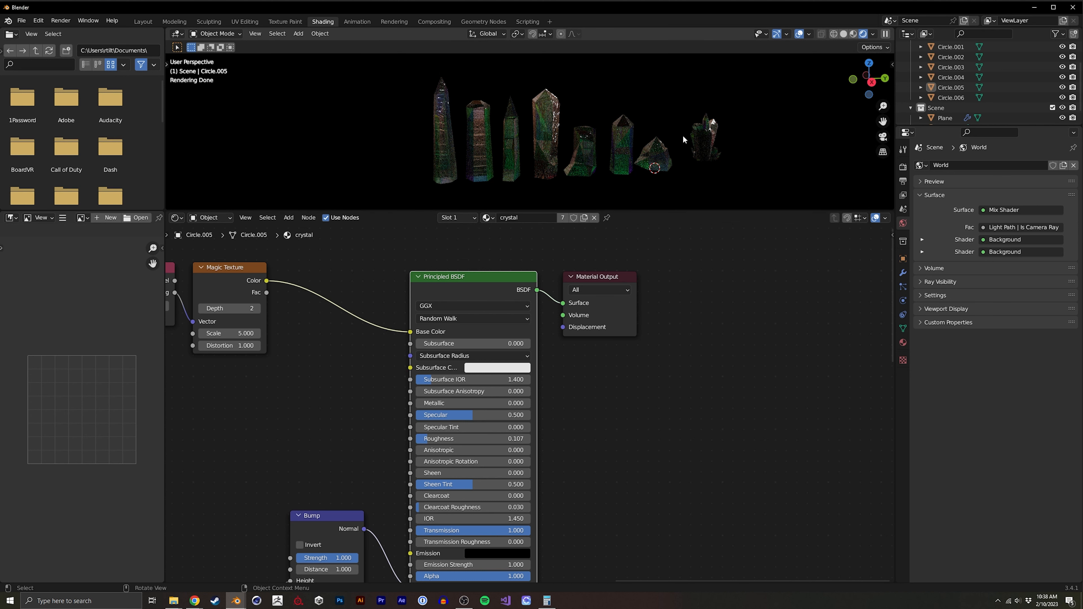
{"action": "middle_click_drag", "start_coordinate": [604, 150], "coordinate": [584, 178]}
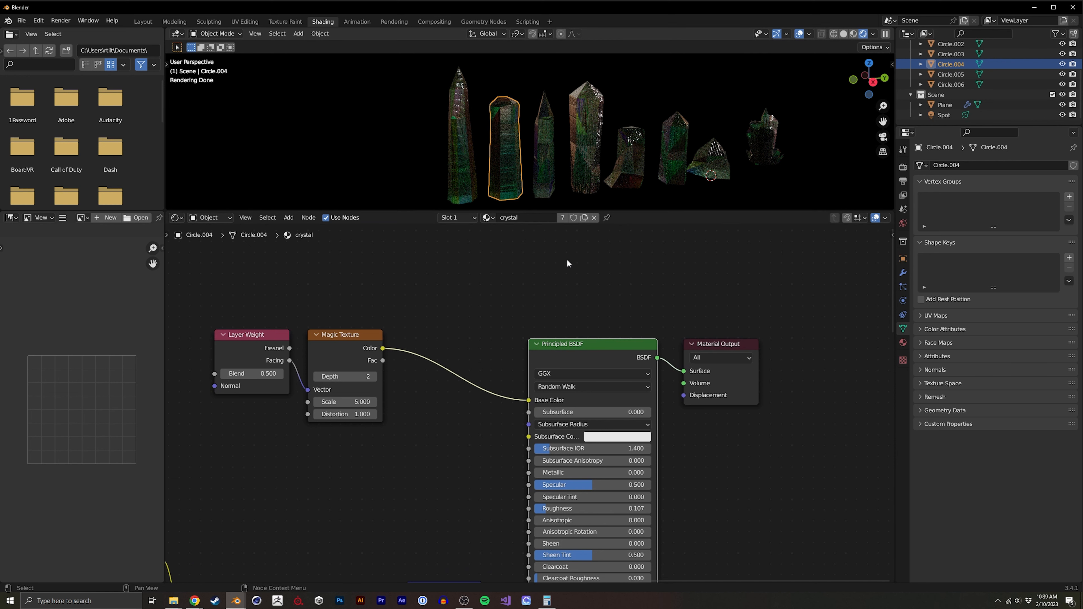
Switch to the Layout workspace and exclude the Crystals collection from the view layer.
{"action": "left_click", "coordinate": [143, 22]}
{"action": "scroll", "coordinate": [403, 303], "scroll_direction": "down", "scroll_amount": 6}
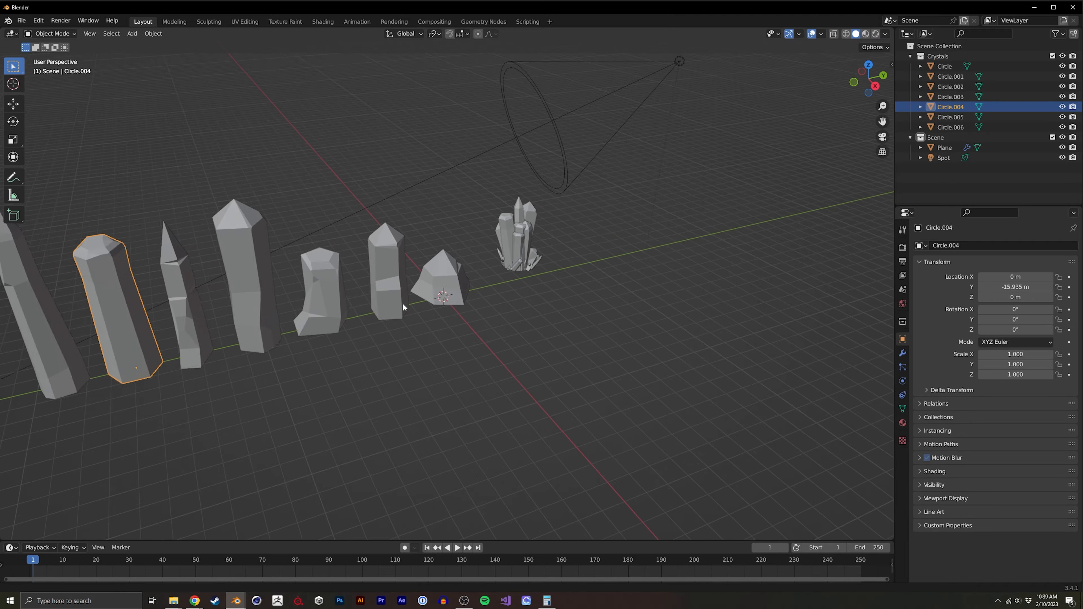
{"action": "left_click", "coordinate": [1052, 56]}
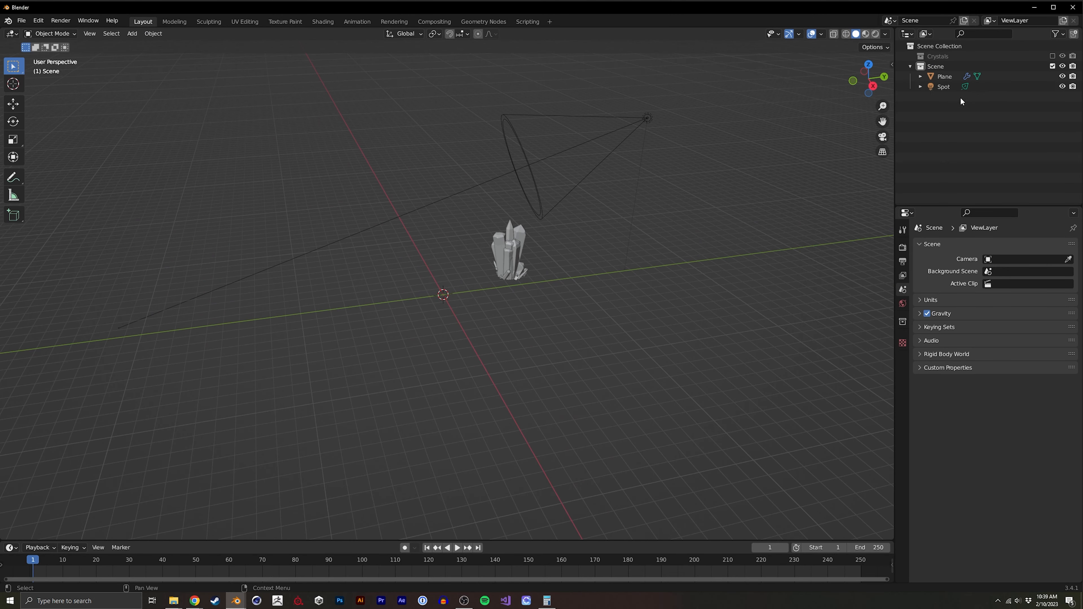
Rename the Plane object holding the crystal cluster to crystal-batch and reset its location to 0 m on all axes.
{"action": "left_click", "coordinate": [994, 76]}
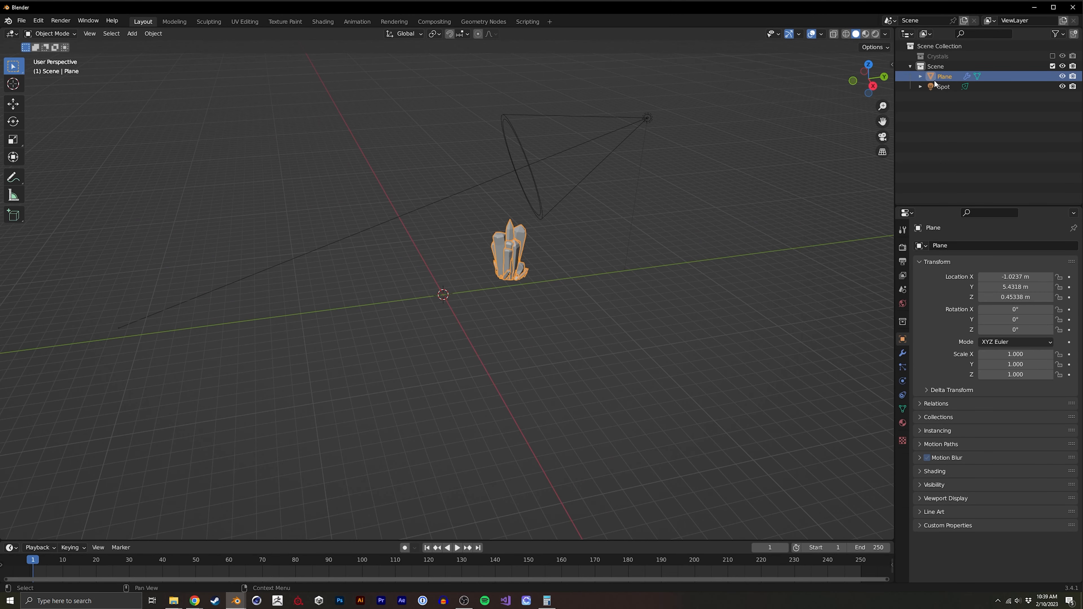
{"action": "key", "text": "F2"}
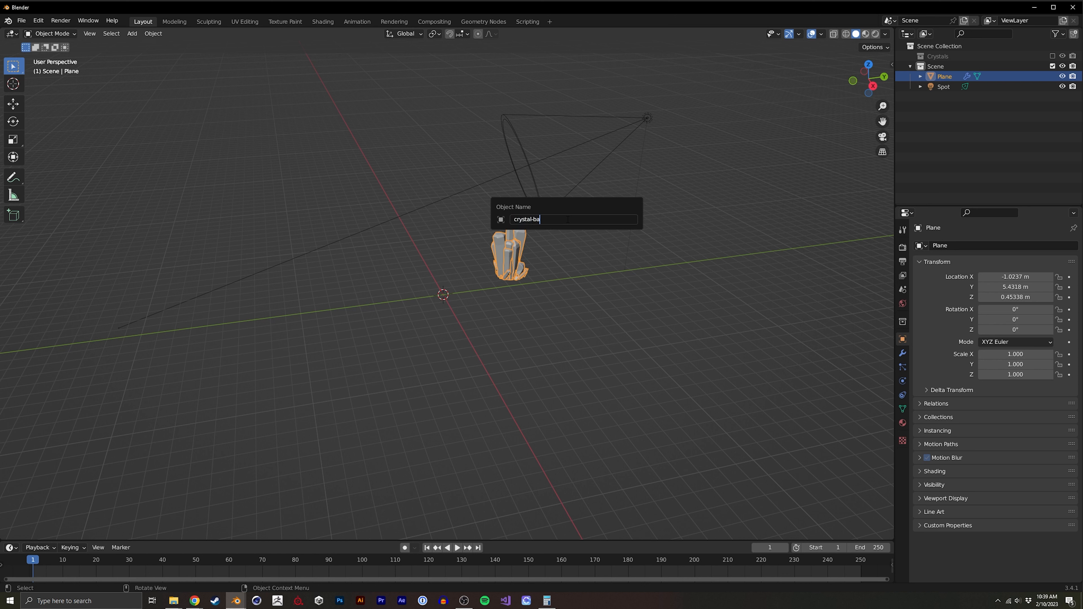
{"action": "type", "text": "crystal-batch"}
{"action": "key", "text": "Return"}
{"action": "key", "text": "BackSpace"}
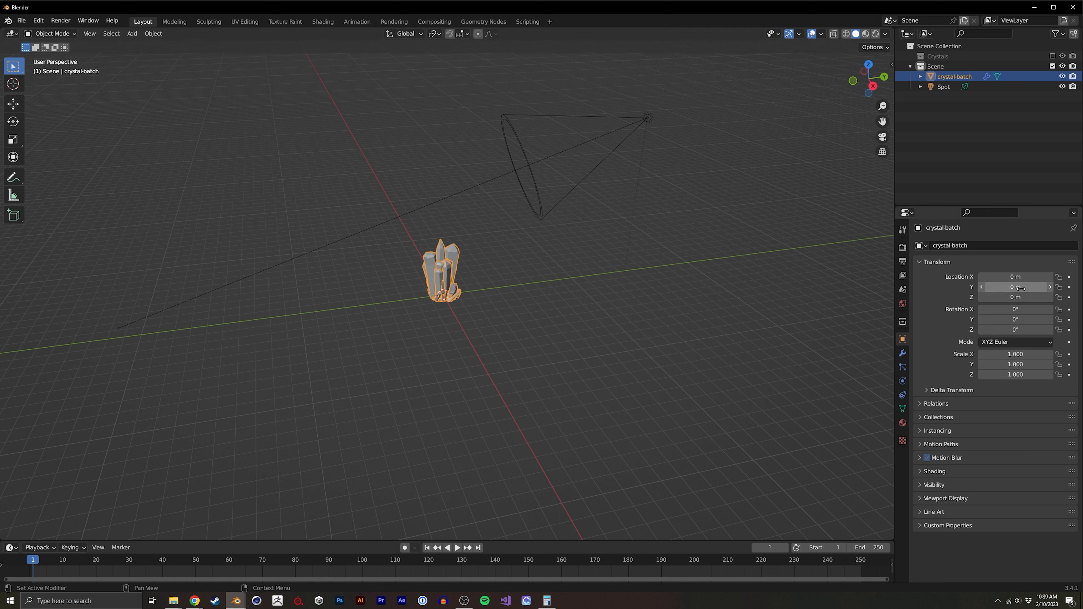
Add a plane at the world origin and scale it up to about 23.6 as the ground under the crystals.
{"action": "middle_click_drag", "start_coordinate": [453, 285], "coordinate": [560, 215]}
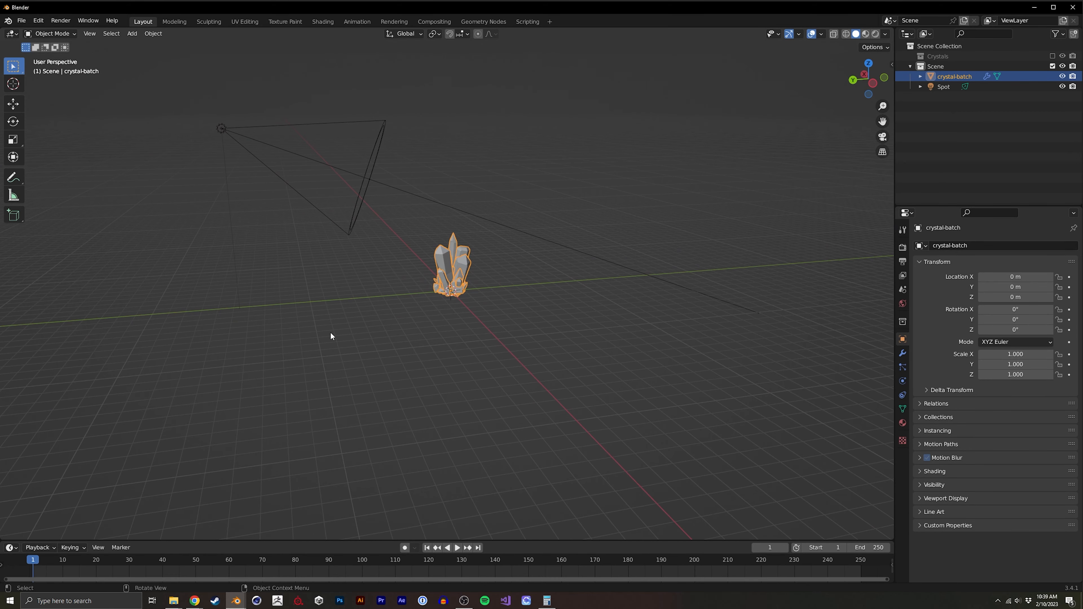
{"action": "key", "text": "shift+a"}
{"action": "mouse_move", "coordinate": [320, 189]}
{"action": "left_click", "coordinate": [386, 196]}
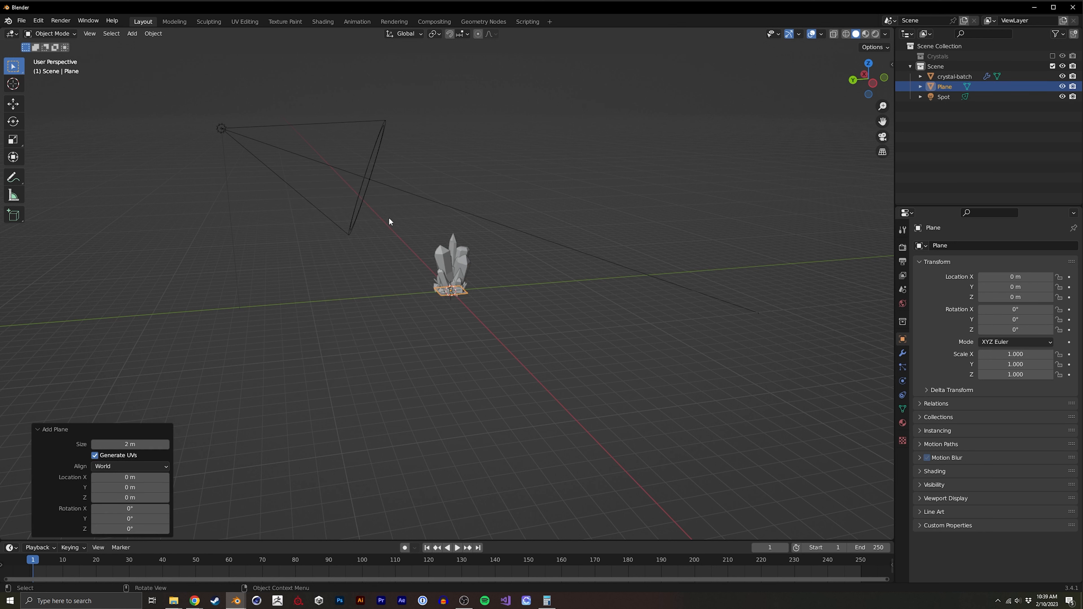
{"action": "key", "text": "s"}
{"action": "left_click", "coordinate": [907, 363]}
{"action": "key", "text": "s"}
{"action": "left_click", "coordinate": [535, 335]}
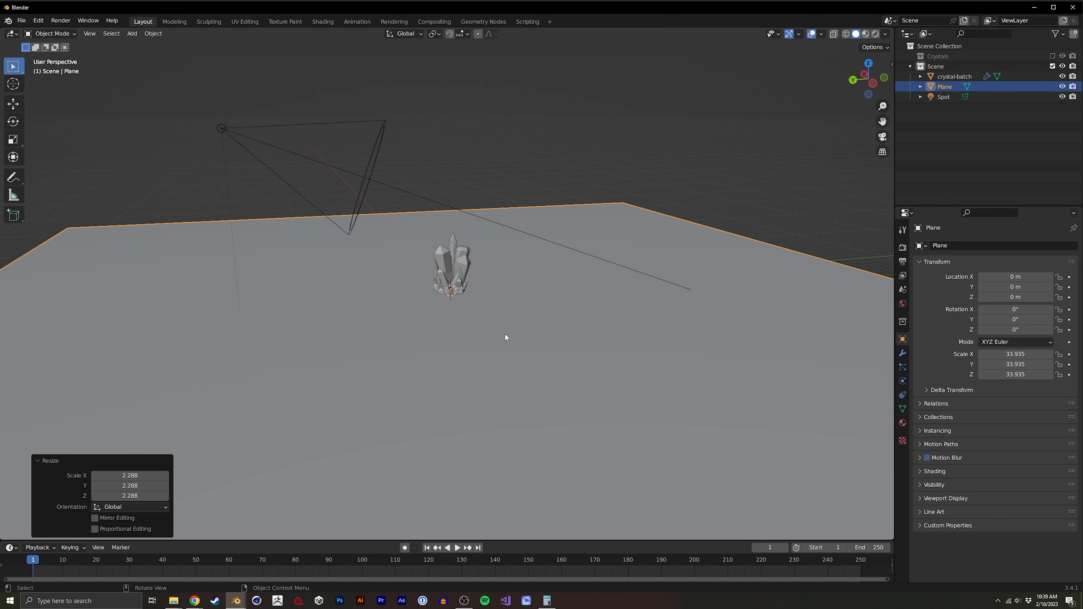
{"action": "key", "text": "s"}
{"action": "left_click", "coordinate": [480, 297]}
Subdivide the ground plane's mesh with 10 cuts, and subdivide the result once more.
{"action": "key", "text": "Tab"}
{"action": "right_click", "coordinate": [465, 324]}
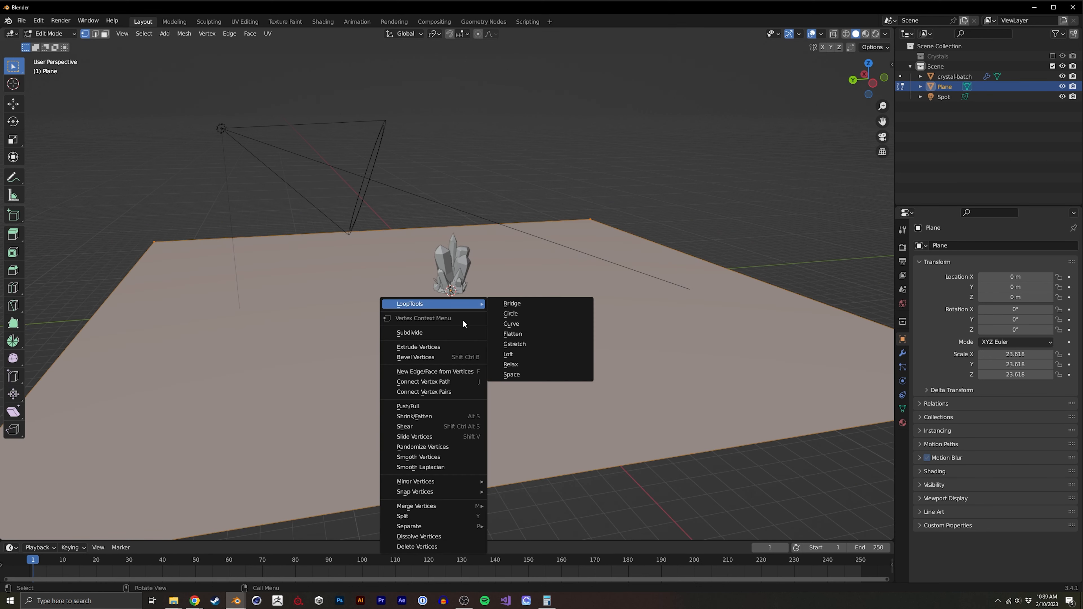
{"action": "left_click", "coordinate": [448, 333]}
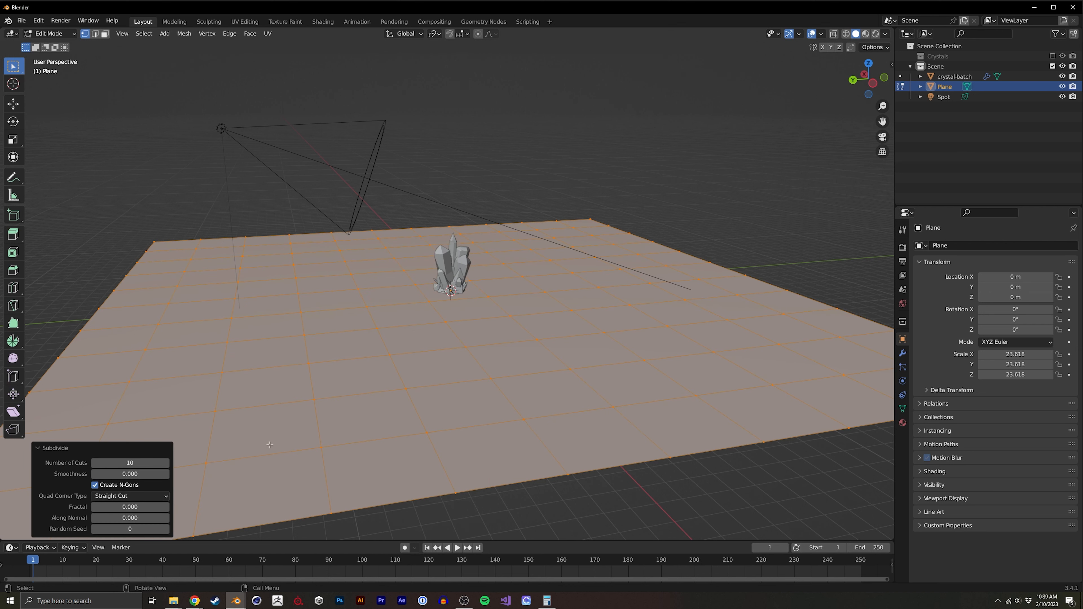
{"action": "right_click", "coordinate": [248, 369]}
{"action": "left_click", "coordinate": [247, 370]}
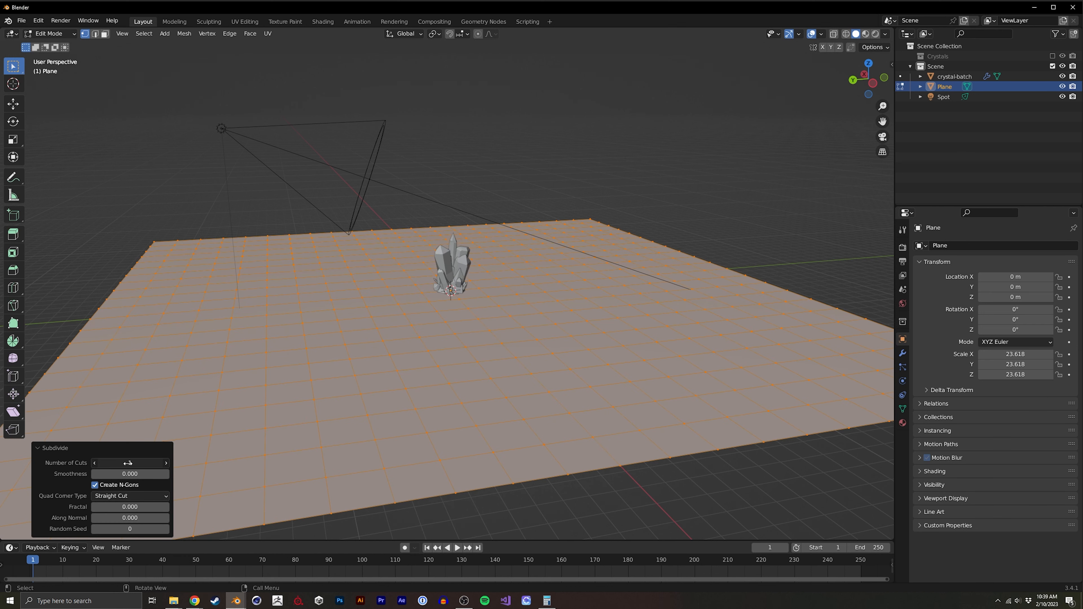
Sculpt low hills into the ground plane around the crystal cluster using the SculptDraw brush with a 108 px radius.
{"action": "mouse_move", "coordinate": [417, 307]}
{"action": "middle_mouse_down"}
{"action": "mouse_move", "coordinate": [443, 334]}
{"action": "mouse_move", "coordinate": [414, 314]}
{"action": "mouse_move", "coordinate": [331, 363]}
{"action": "mouse_move", "coordinate": [448, 302]}
{"action": "middle_mouse_up"}
{"action": "key", "text": "ctrl+Tab"}
{"action": "left_click", "coordinate": [413, 371]}
{"action": "key", "text": "f"}
{"action": "left_click", "coordinate": [480, 309]}
{"action": "mouse_move", "coordinate": [484, 312]}
{"action": "left_mouse_down"}
{"action": "mouse_move", "coordinate": [375, 469]}
{"action": "mouse_move", "coordinate": [482, 335]}
{"action": "left_mouse_up"}
{"action": "scroll", "coordinate": [481, 337], "scroll_direction": "down", "scroll_amount": 2}
{"action": "key", "text": "f"}
{"action": "left_click", "coordinate": [492, 344]}
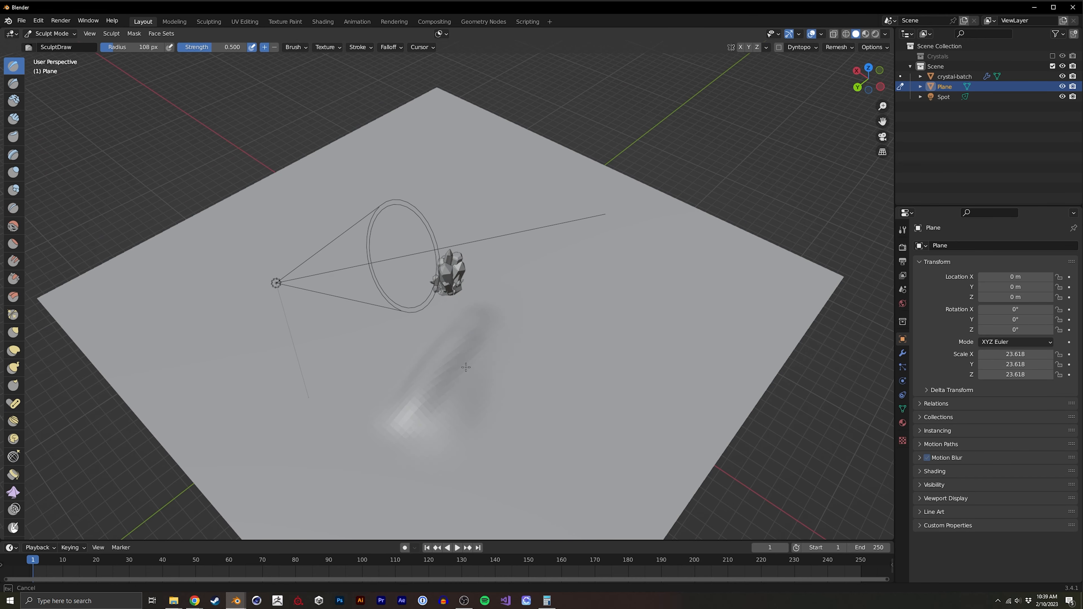
{"action": "middle_click_drag", "start_coordinate": [472, 326], "coordinate": [360, 346]}
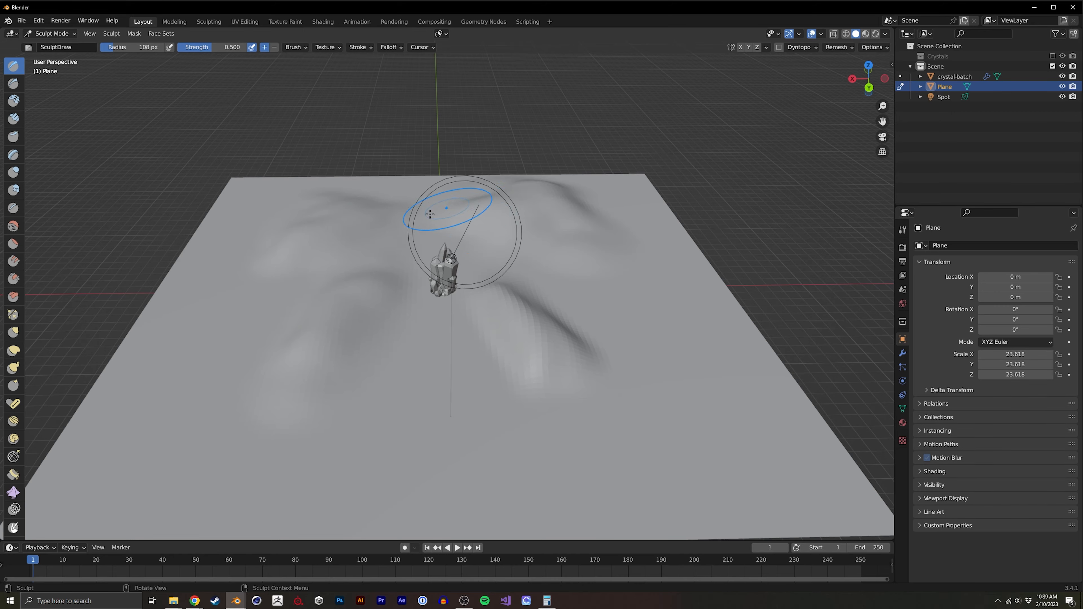
{"action": "middle_click_drag", "start_coordinate": [461, 218], "coordinate": [247, 195]}
Tilt the spot light to about -57.3° X rotation and move it back and up to about Y 19.8, Z 15.4 m, aimed at the crystals.
{"action": "key", "text": "ctrl+Tab"}
{"action": "left_click", "coordinate": [166, 196]}
{"action": "left_click", "coordinate": [376, 184]}
{"action": "middle_click_drag", "start_coordinate": [376, 183], "coordinate": [410, 158]}
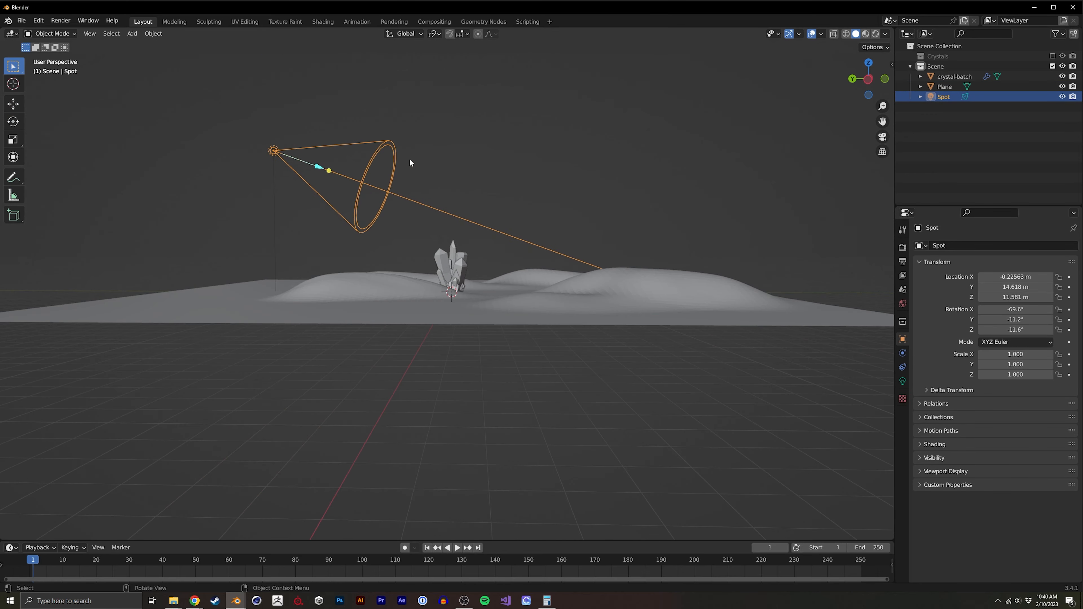
{"action": "key", "text": "r"}
{"action": "left_click", "coordinate": [416, 206]}
{"action": "key", "text": "g"}
{"action": "left_click", "coordinate": [372, 149]}
{"action": "key", "text": "g"}
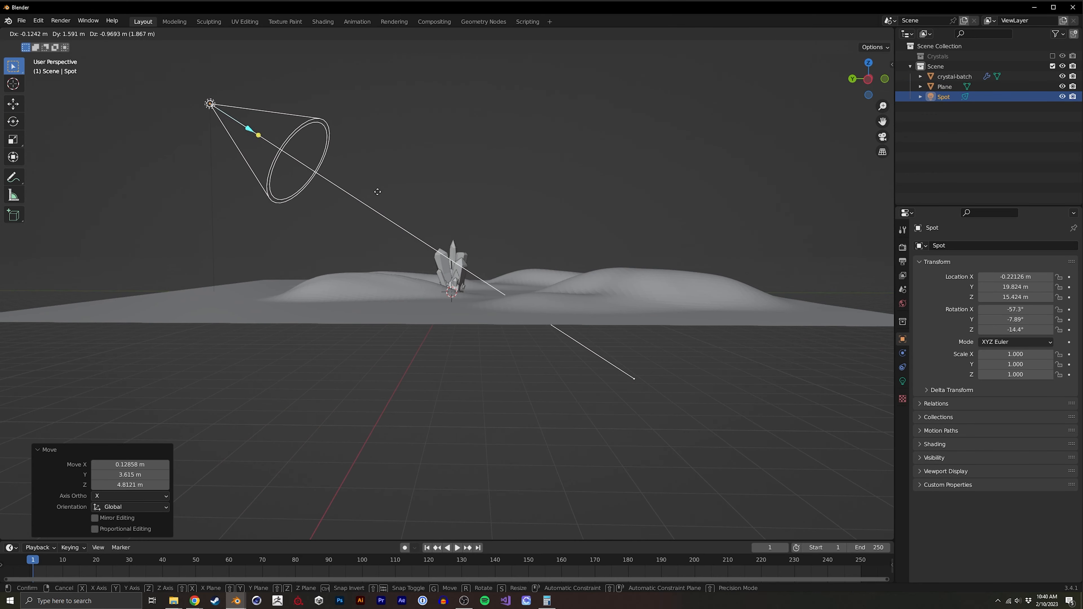
{"action": "left_click", "coordinate": [377, 191]}
Swing the spot light round to about X 9.84, Y 18.05, Z 16.87 m, angled so it shines diagonally at the crystal cluster.
{"action": "middle_click_drag", "start_coordinate": [377, 191], "coordinate": [480, 348]}
{"action": "key", "text": "r"}
{"action": "left_click", "coordinate": [416, 220]}
{"action": "key", "text": "g"}
{"action": "left_click", "coordinate": [388, 183]}
{"action": "key", "text": "g"}
{"action": "left_click", "coordinate": [406, 241]}
{"action": "key", "text": "r"}
{"action": "key", "text": "g"}
{"action": "left_click", "coordinate": [486, 436]}
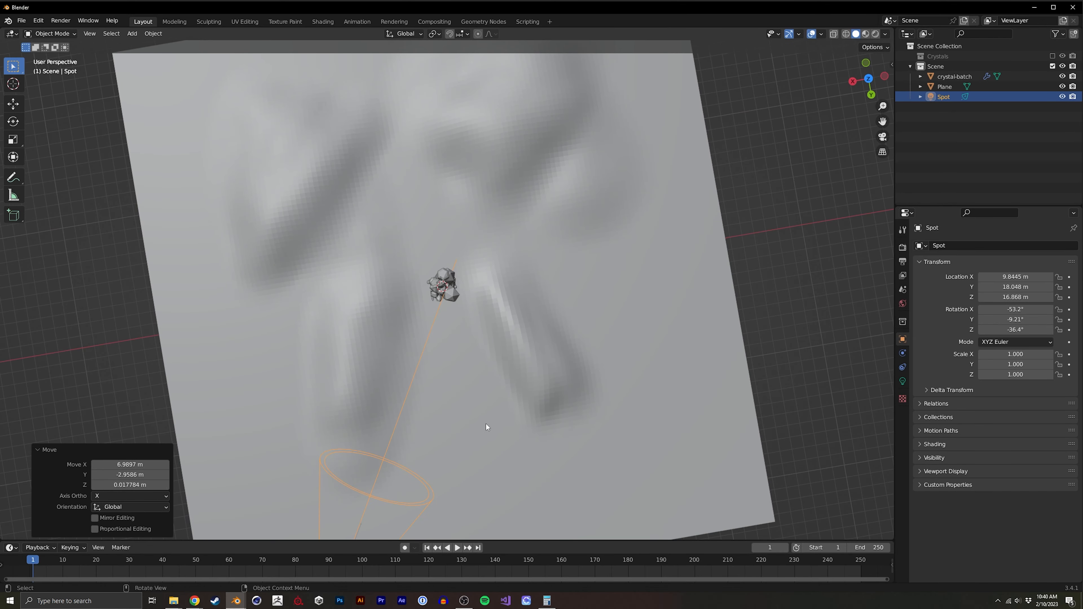
Carve a shallow channel into the ground plane in front of and around the crystal cluster with the inverted SculptDraw brush.
{"action": "middle_click_drag", "start_coordinate": [461, 489], "coordinate": [417, 455]}
{"action": "middle_click_drag", "start_coordinate": [401, 404], "coordinate": [659, 136]}
{"action": "middle_click_drag", "start_coordinate": [399, 231], "coordinate": [460, 368]}
{"action": "key", "text": "ctrl+Tab"}
{"action": "left_click", "coordinate": [371, 368]}
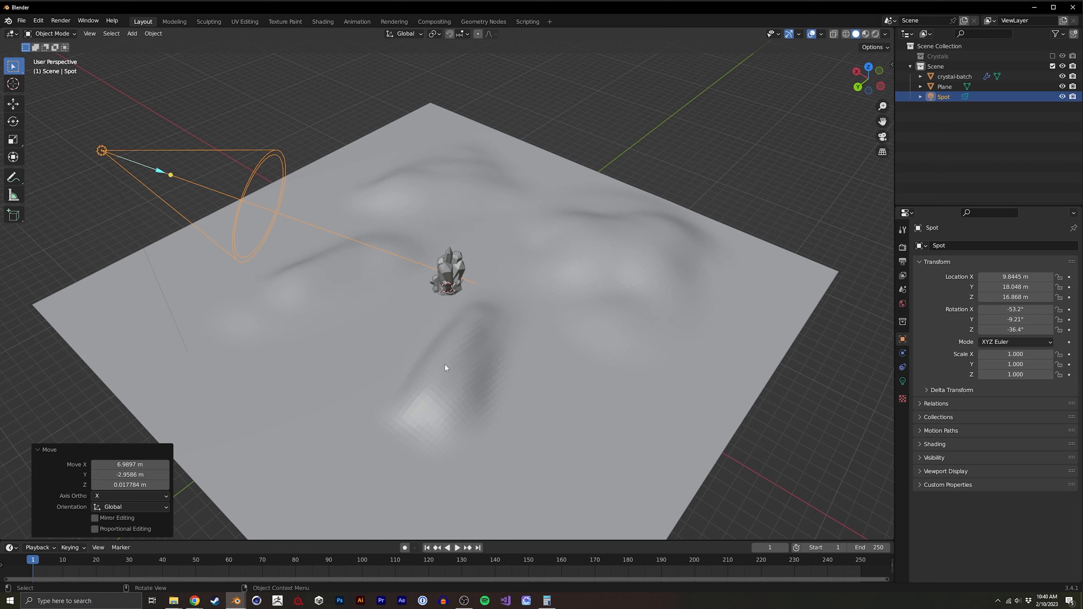
{"action": "left_click", "coordinate": [445, 365]}
{"action": "key", "text": "ctrl+Tab"}
{"action": "left_click", "coordinate": [441, 425]}
{"action": "middle_click_drag", "start_coordinate": [440, 427], "coordinate": [432, 330]}
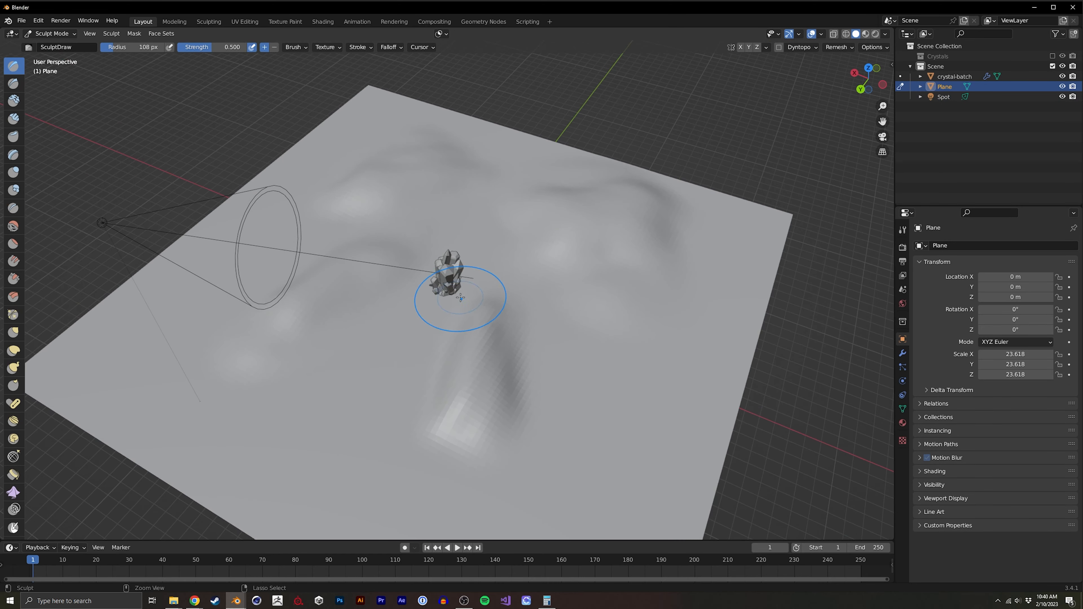
{"action": "middle_click_drag", "start_coordinate": [363, 387], "coordinate": [442, 258]}
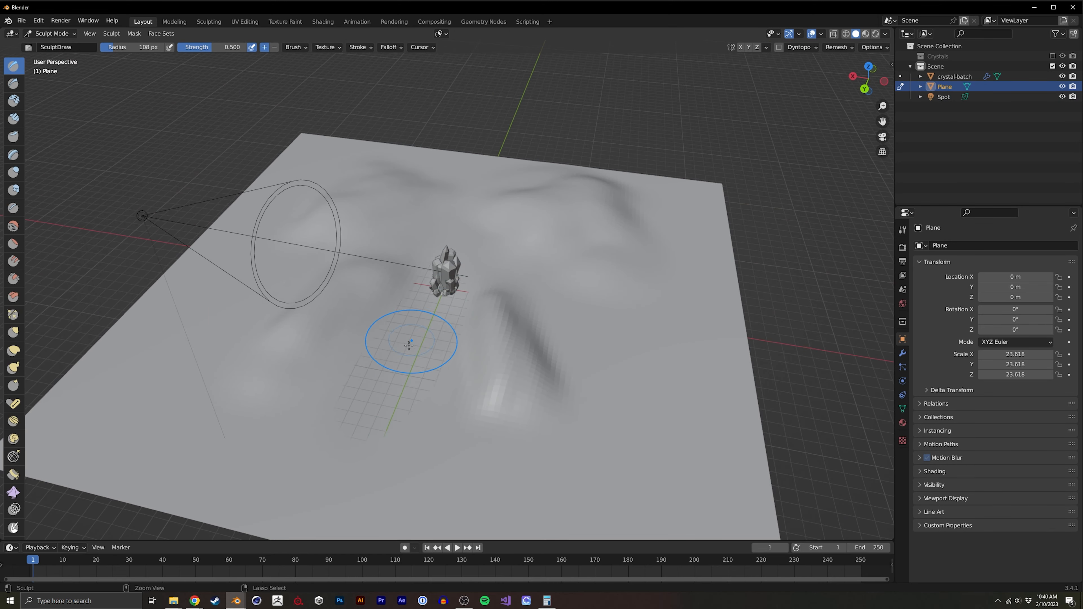
{"action": "left_click_drag", "start_coordinate": [409, 346], "coordinate": [407, 474], "text": "ctrl"}
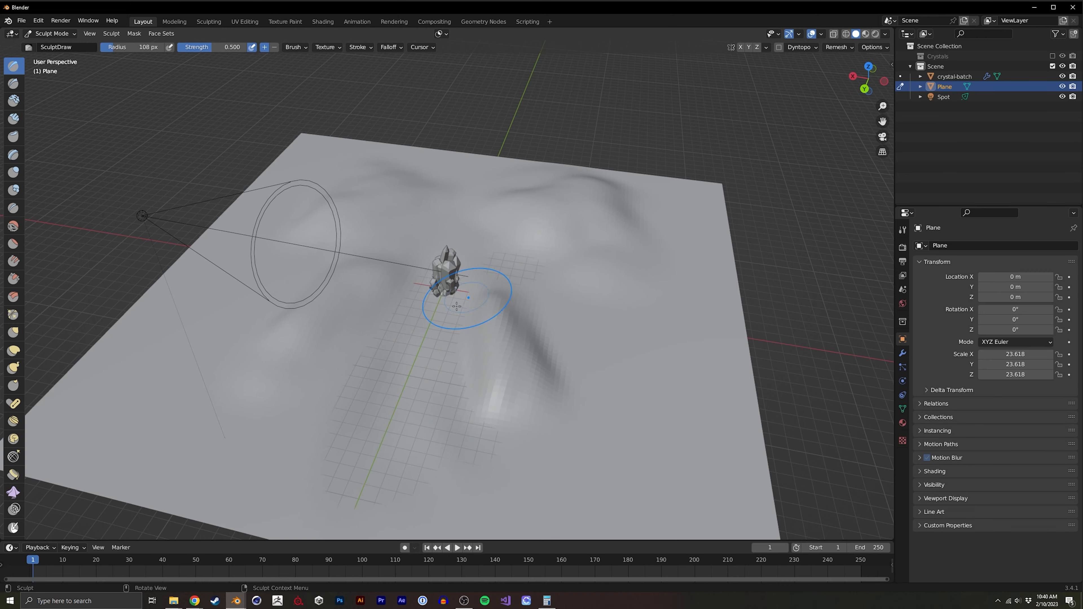
{"action": "middle_click_drag", "start_coordinate": [360, 367], "coordinate": [394, 300]}
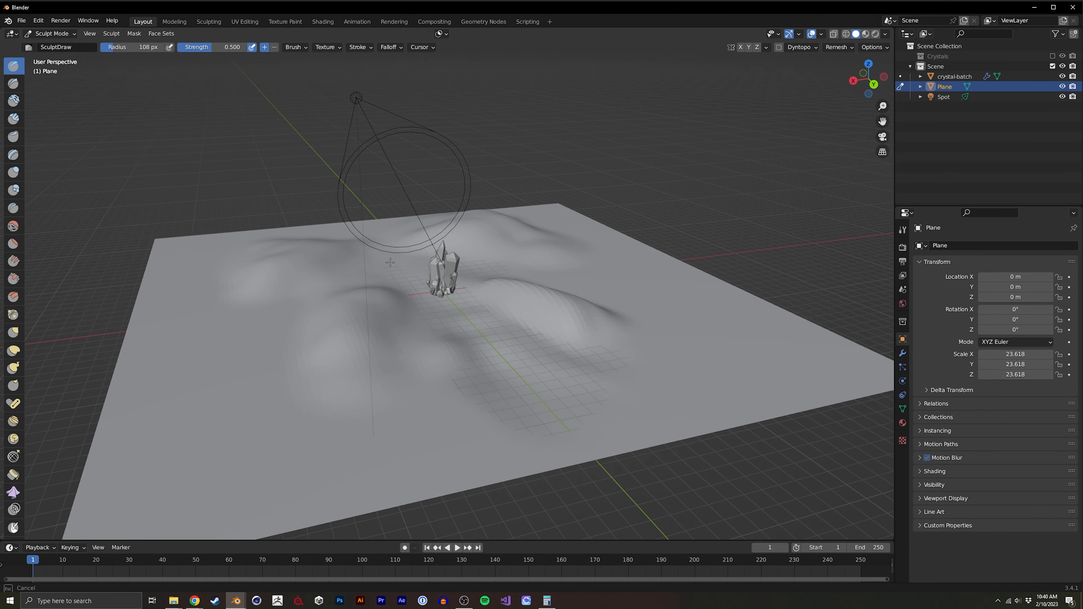
Lower crystal-batch about 0.62 m along the Z axis so its base sinks into the ground.
{"action": "middle_click_drag", "start_coordinate": [427, 353], "coordinate": [350, 315]}
{"action": "mouse_move", "coordinate": [370, 208]}
{"action": "middle_mouse_down"}
{"action": "mouse_move", "coordinate": [365, 254]}
{"action": "mouse_move", "coordinate": [376, 188]}
{"action": "middle_mouse_up"}
{"action": "middle_click_drag", "start_coordinate": [426, 273], "coordinate": [451, 237], "text": "ctrl"}
{"action": "middle_click_drag", "start_coordinate": [496, 274], "coordinate": [492, 271]}
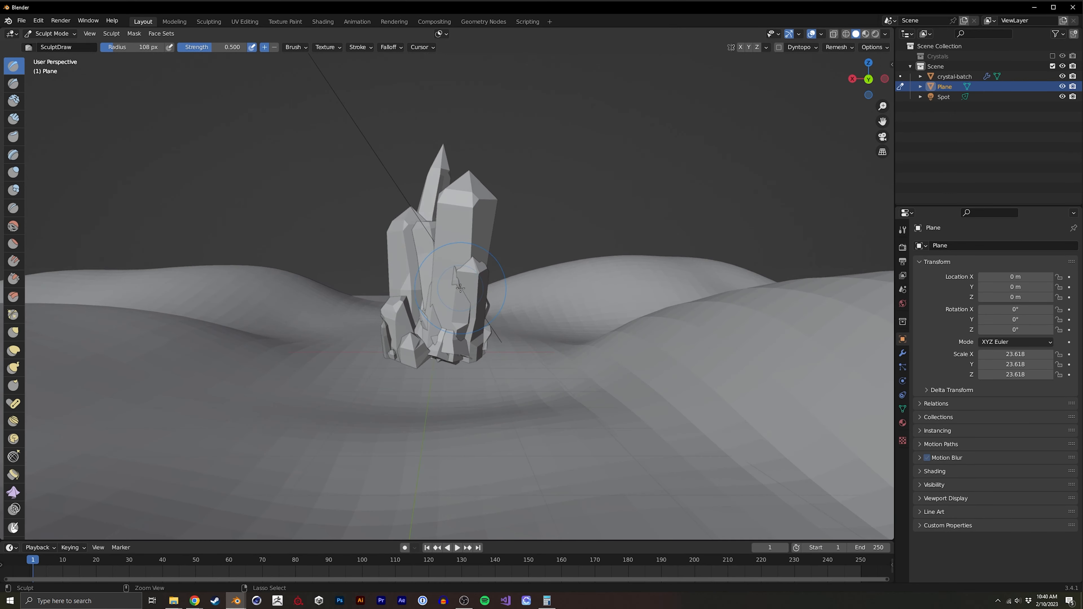
{"action": "key", "text": "ctrl+Tab"}
{"action": "left_click", "coordinate": [361, 295]}
{"action": "left_click", "coordinate": [466, 297]}
{"action": "key", "text": "g"}
{"action": "key", "text": "z"}
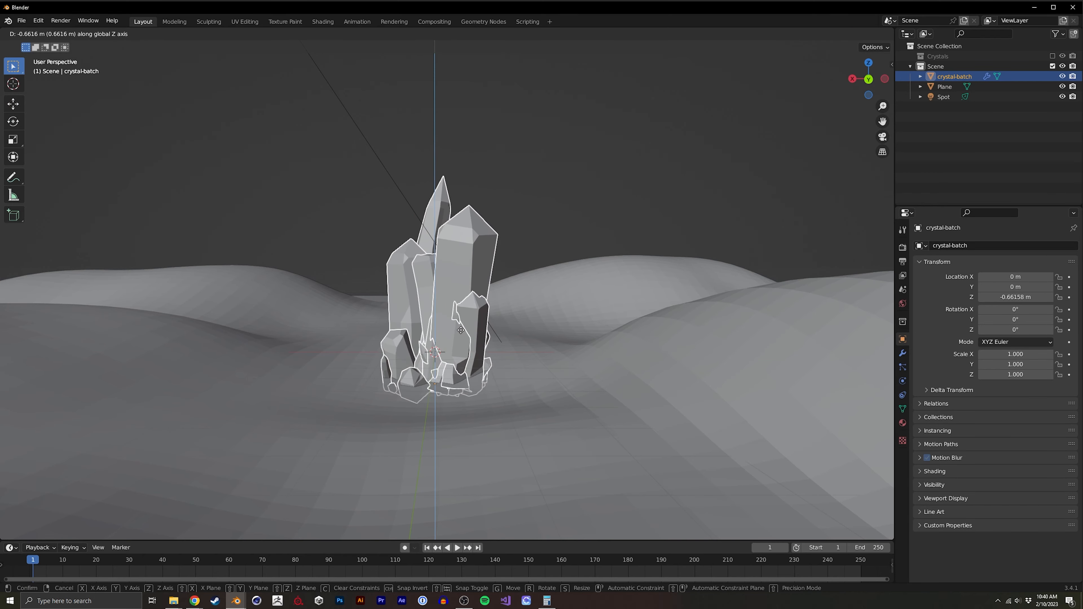
{"action": "left_click", "coordinate": [463, 327]}
{"action": "middle_click_drag", "start_coordinate": [462, 328], "coordinate": [393, 361]}
{"action": "scroll", "coordinate": [394, 366], "scroll_direction": "down", "scroll_amount": 5}
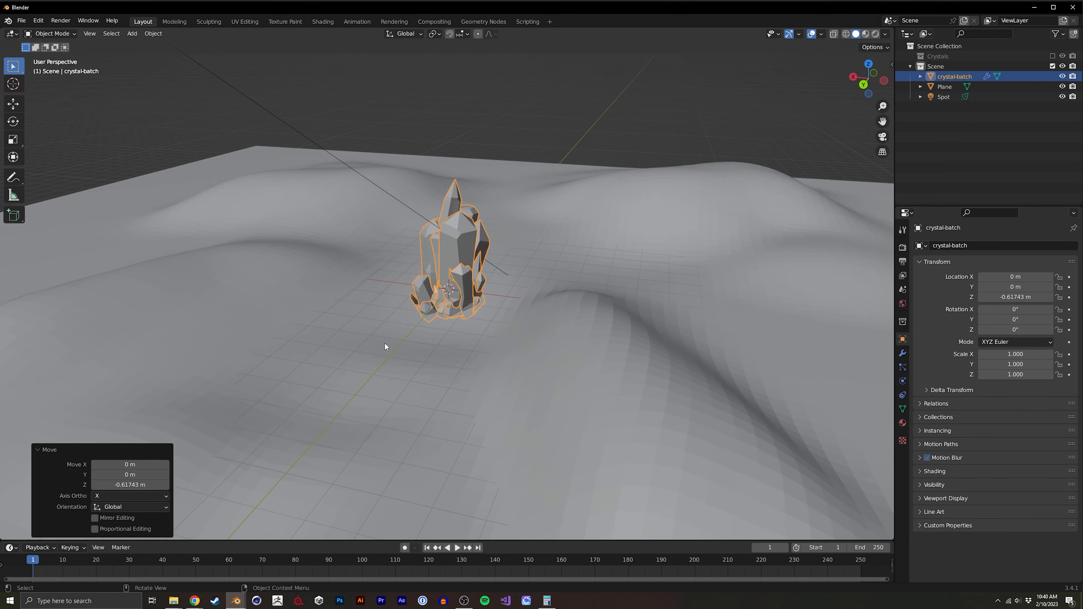
Shade the ground plane smooth.
{"action": "left_click", "coordinate": [544, 334]}
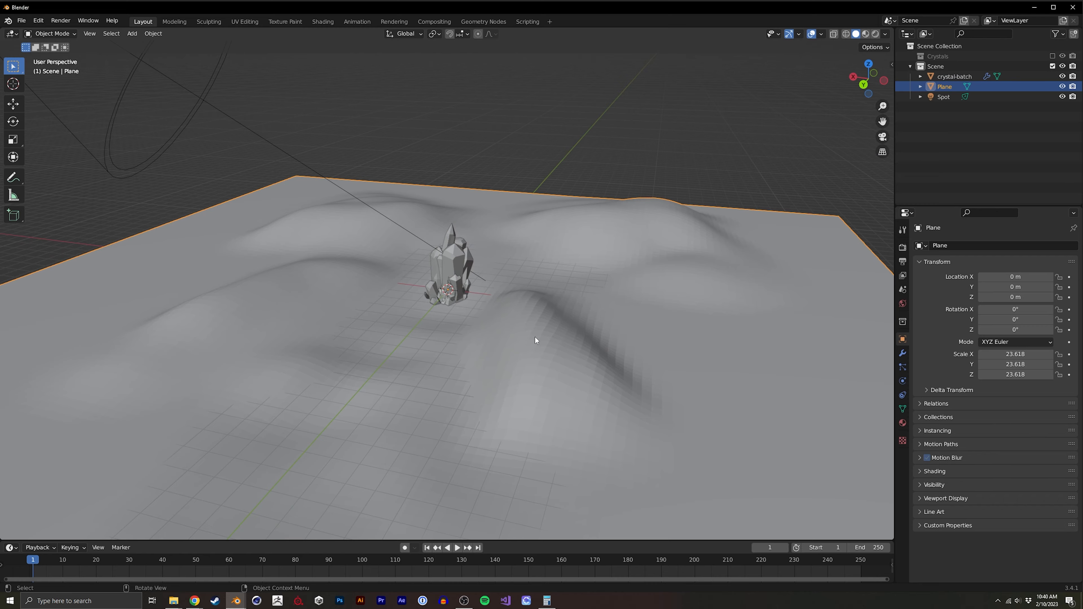
{"action": "right_click", "coordinate": [535, 337]}
{"action": "left_click", "coordinate": [534, 328]}
{"action": "mouse_move", "coordinate": [521, 322]}
{"action": "middle_mouse_down"}
{"action": "mouse_move", "coordinate": [461, 376]}
{"action": "mouse_move", "coordinate": [472, 399]}
{"action": "mouse_move", "coordinate": [457, 411]}
{"action": "mouse_move", "coordinate": [459, 389]}
{"action": "middle_mouse_up"}
Build up the ridge in front of the crystals on the ground plane with SculptDraw, and return to Object Mode.
{"action": "key", "text": "ctrl+Tab"}
{"action": "left_click", "coordinate": [441, 458]}
{"action": "mouse_move", "coordinate": [502, 347]}
{"action": "left_mouse_down"}
{"action": "mouse_move", "coordinate": [387, 426]}
{"action": "mouse_move", "coordinate": [534, 452]}
{"action": "mouse_move", "coordinate": [516, 480]}
{"action": "left_mouse_up"}
{"action": "mouse_move", "coordinate": [536, 371]}
{"action": "middle_mouse_down"}
{"action": "mouse_move", "coordinate": [650, 361]}
{"action": "mouse_move", "coordinate": [487, 351]}
{"action": "mouse_move", "coordinate": [401, 317]}
{"action": "mouse_move", "coordinate": [384, 326]}
{"action": "middle_mouse_up"}
{"action": "key", "text": "ctrl+Tab"}
{"action": "left_click", "coordinate": [296, 274]}
{"action": "middle_click_drag", "start_coordinate": [296, 275], "coordinate": [358, 210]}
{"action": "key", "text": "shift+a"}
{"action": "mouse_move", "coordinate": [525, 244]}
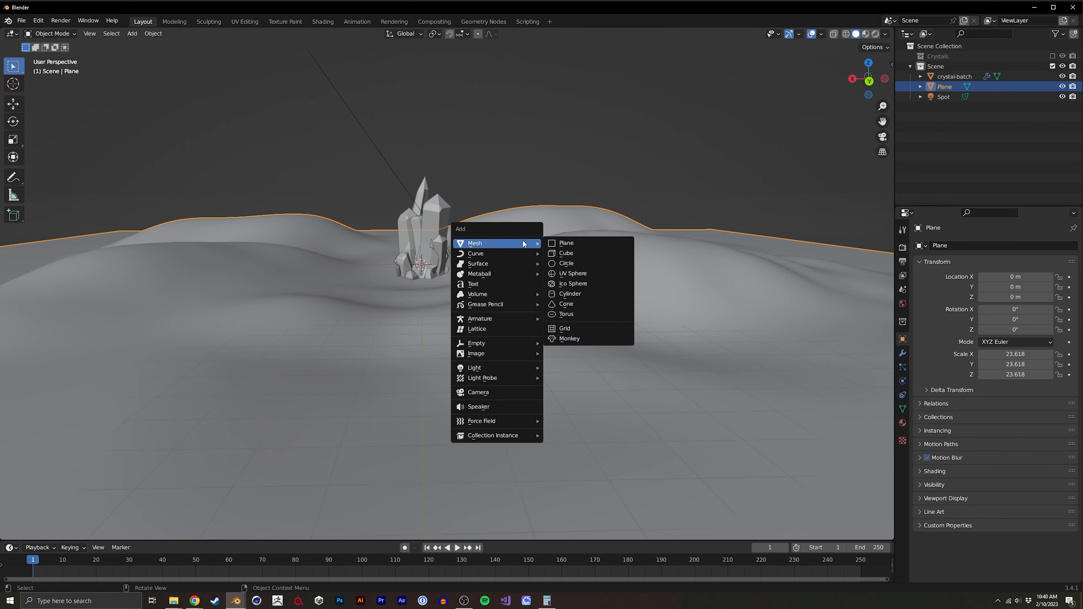
{"action": "key", "text": "Escape"}
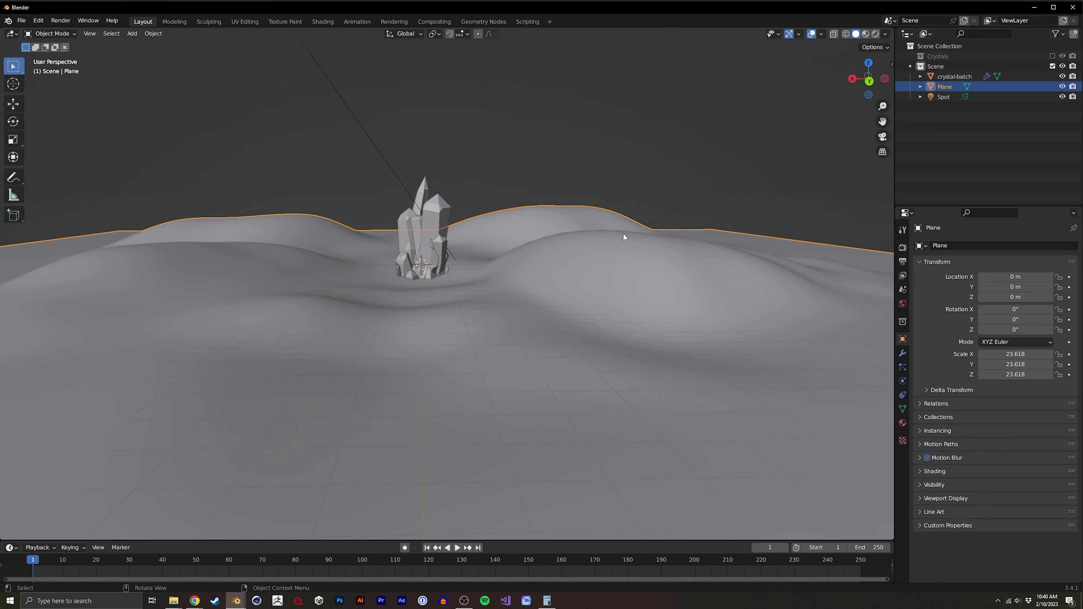
Switch to the Shading workspace and narrow the spot light's beam to a spot size of about 14.7°.
{"action": "left_click", "coordinate": [322, 22]}
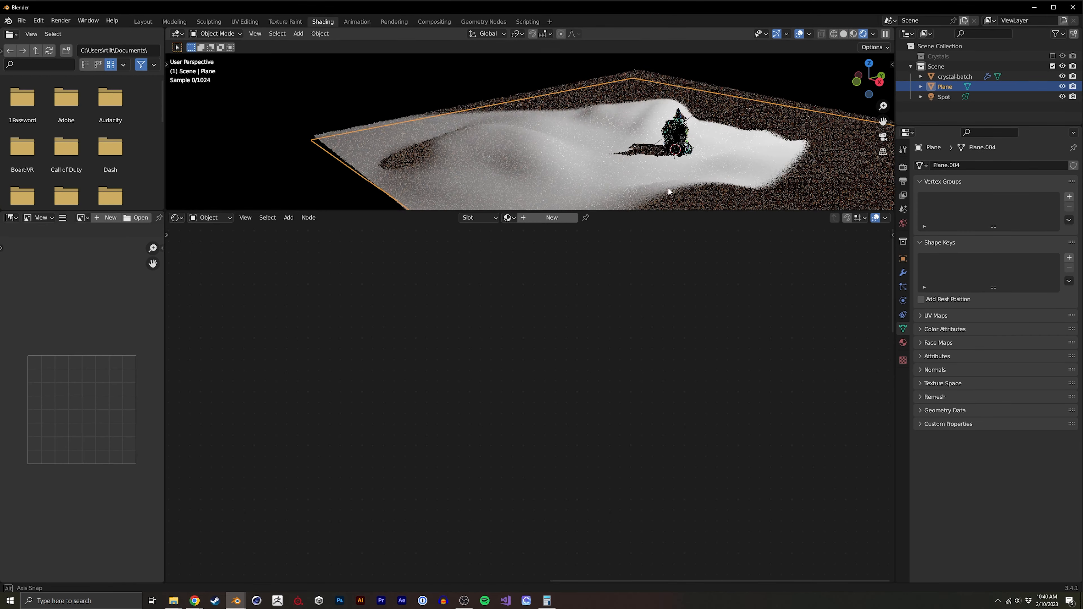
{"action": "middle_click_drag", "start_coordinate": [669, 188], "coordinate": [722, 136]}
{"action": "scroll", "coordinate": [824, 135], "scroll_direction": "down", "scroll_amount": 5}
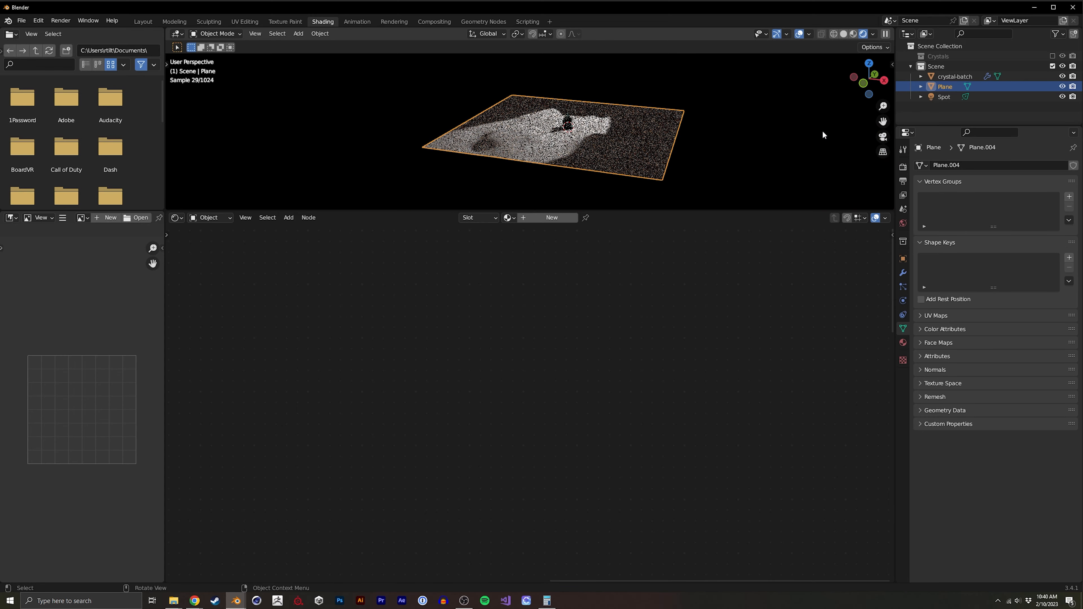
{"action": "left_click", "coordinate": [944, 96]}
{"action": "middle_click_drag", "start_coordinate": [605, 116], "coordinate": [505, 166]}
{"action": "scroll", "coordinate": [518, 146], "scroll_direction": "up", "scroll_amount": 6}
{"action": "scroll", "coordinate": [519, 147], "scroll_direction": "down", "scroll_amount": 8}
{"action": "scroll", "coordinate": [501, 164], "scroll_direction": "down", "scroll_amount": 3}
{"action": "scroll", "coordinate": [506, 167], "scroll_direction": "down", "scroll_amount": 1}
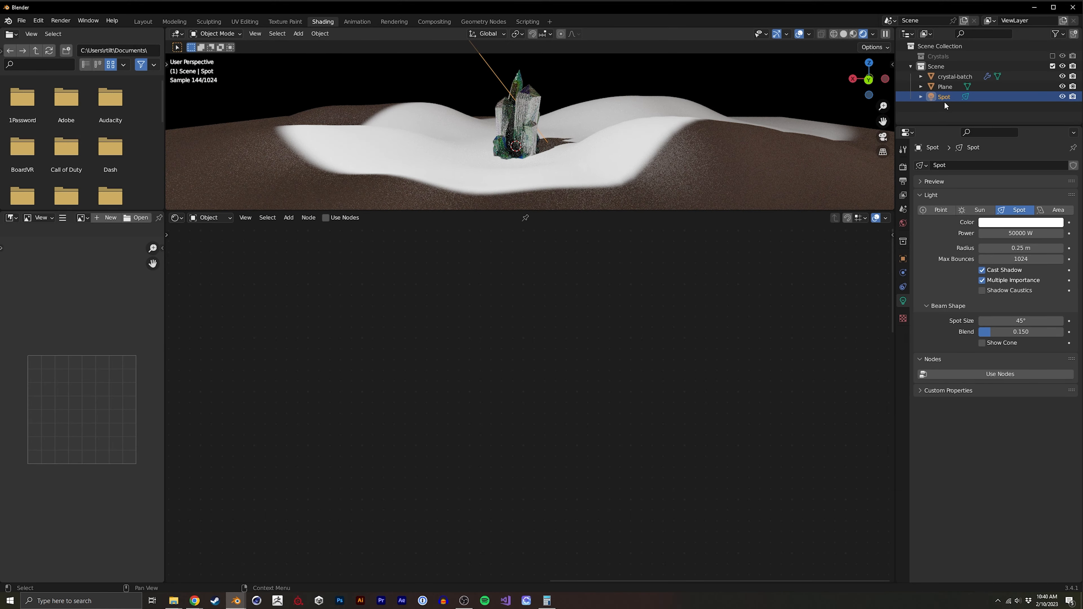
{"action": "left_click_drag", "start_coordinate": [1027, 324], "coordinate": [894, 308]}
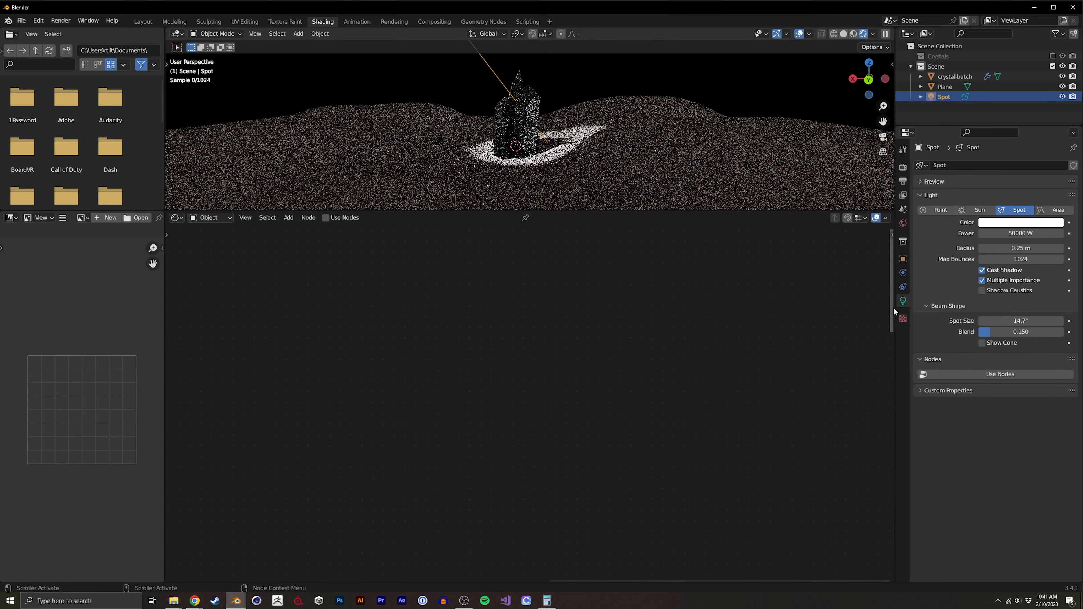
Shift the spot light slightly towards the crystals and set its spot size to about 17.5°.
{"action": "key", "text": "g"}
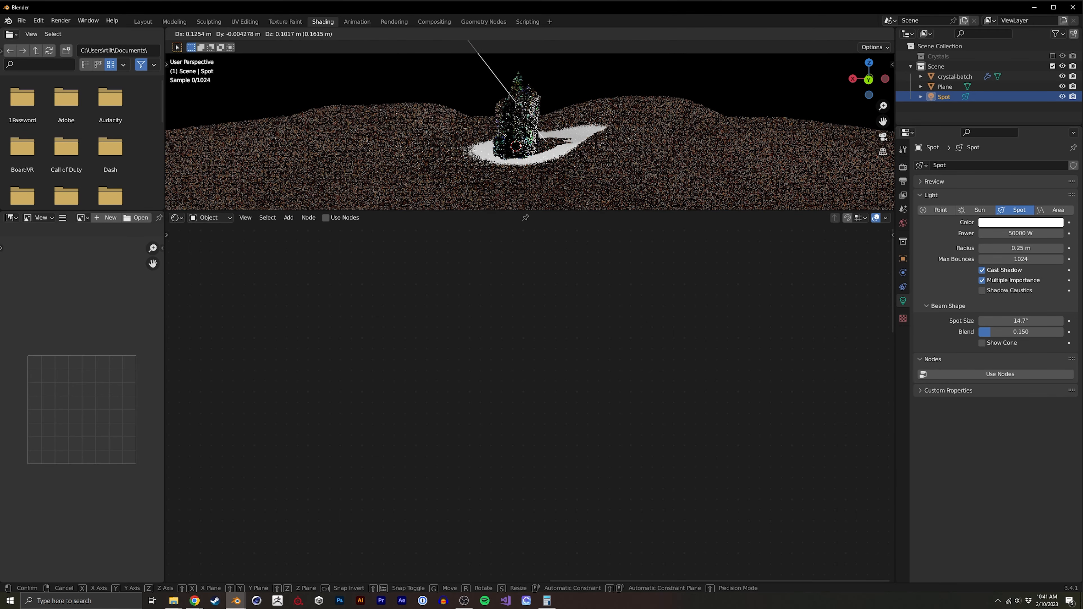
{"action": "left_click", "coordinate": [545, 104]}
{"action": "left_click_drag", "start_coordinate": [1022, 322], "coordinate": [1032, 322]}
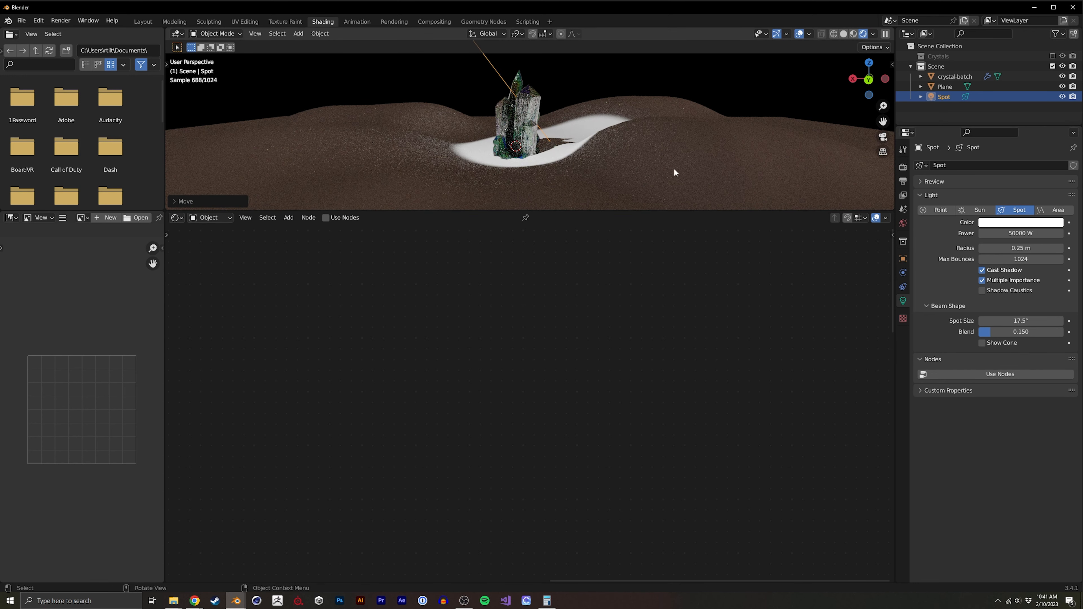
Try to stretch the ground plane along the X axis.
{"action": "left_click", "coordinate": [675, 172]}
{"action": "key", "text": "s"}
{"action": "key", "text": "x"}
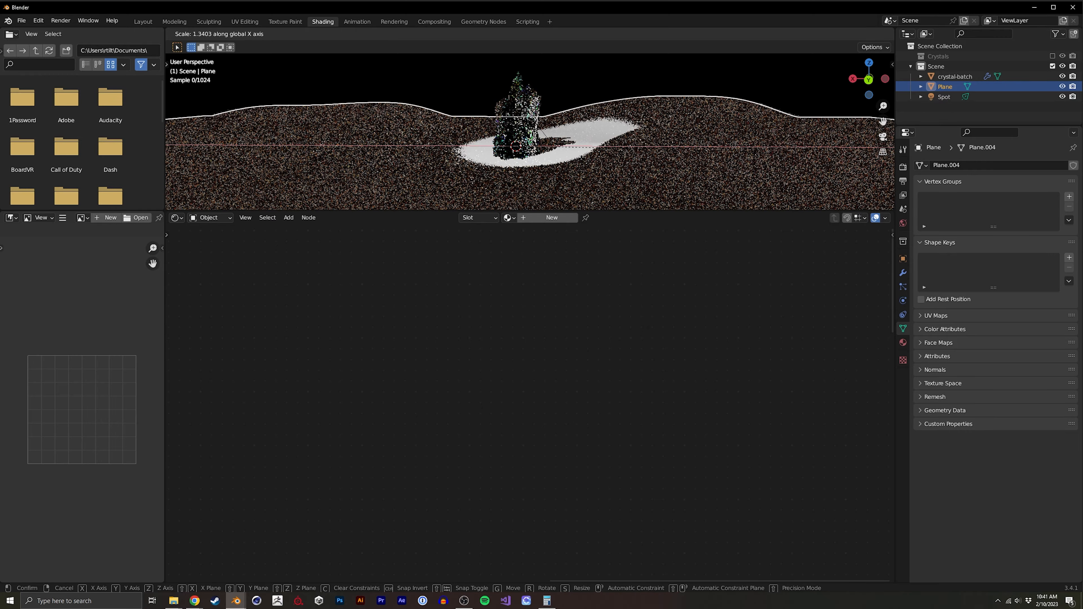
{"action": "left_click", "coordinate": [559, 186]}
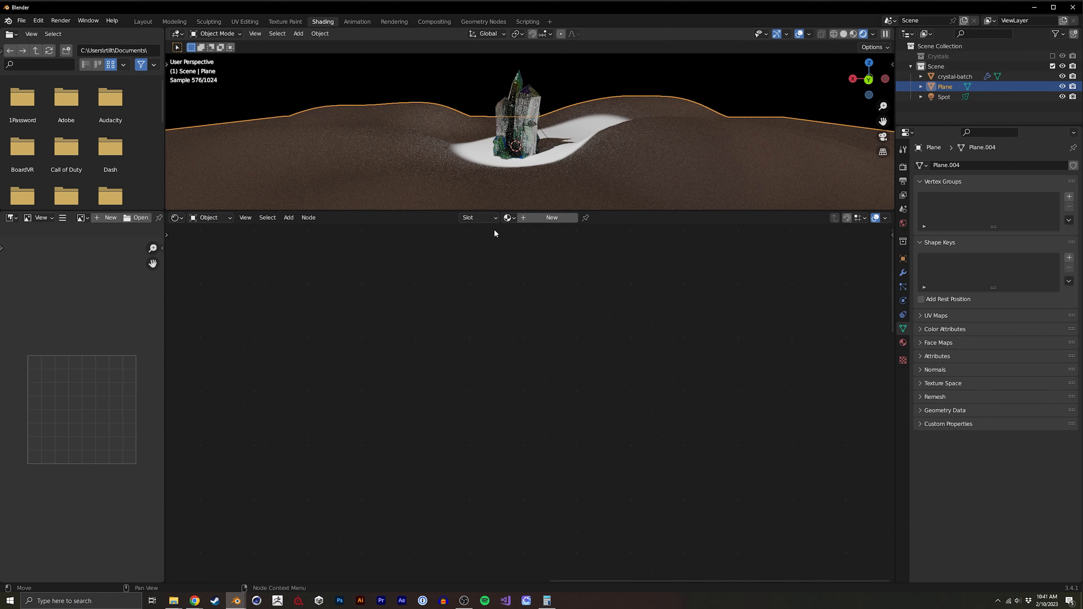
Create a new material for the ground plane and add a Noise Texture node to it.
{"action": "left_click", "coordinate": [539, 218]}
{"action": "middle_click_drag", "start_coordinate": [469, 392], "coordinate": [531, 334]}
{"action": "key", "text": "shift+a"}
{"action": "left_click", "coordinate": [424, 315]}
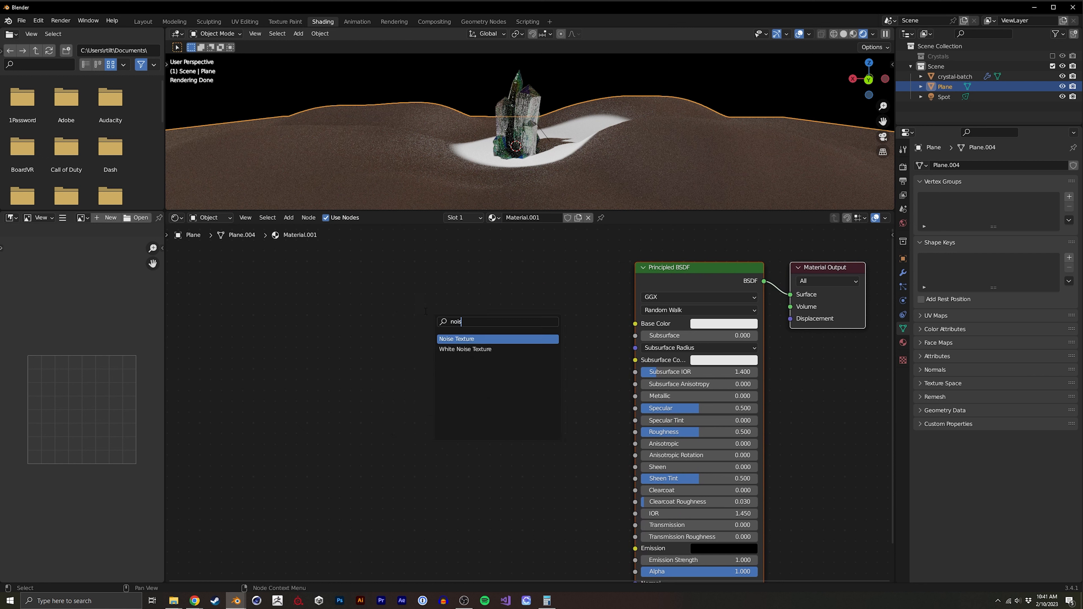
{"action": "left_click", "coordinate": [440, 337]}
Add a Mix node in Color mode, drive its Factor with the noise Fac, and connect its Result to Base Color.
{"action": "left_click", "coordinate": [471, 305]}
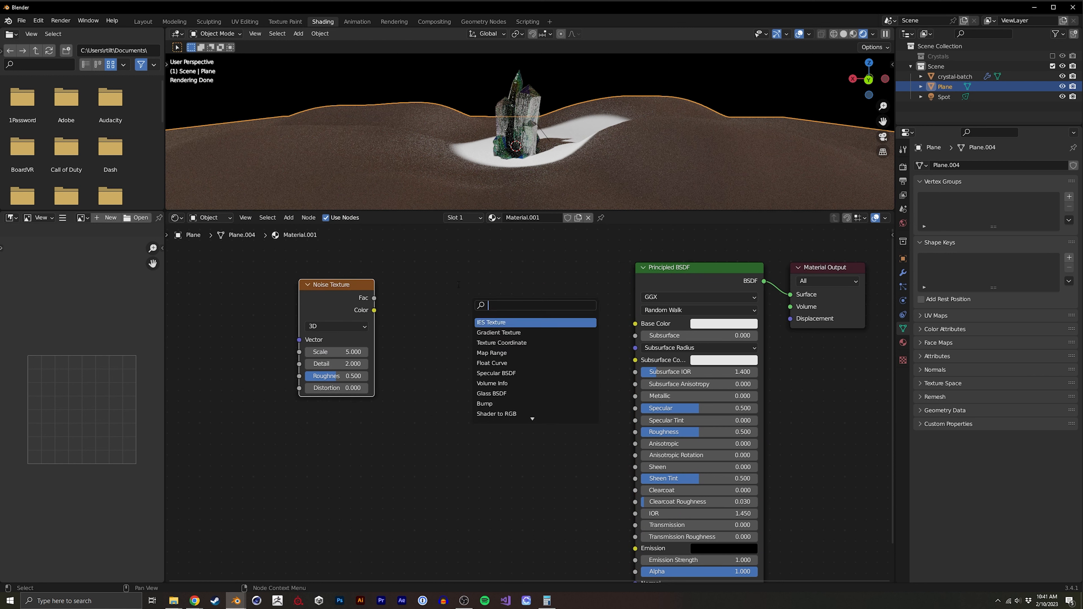
{"action": "type", "text": "mix"}
{"action": "key", "text": "Return"}
{"action": "left_click", "coordinate": [459, 285]}
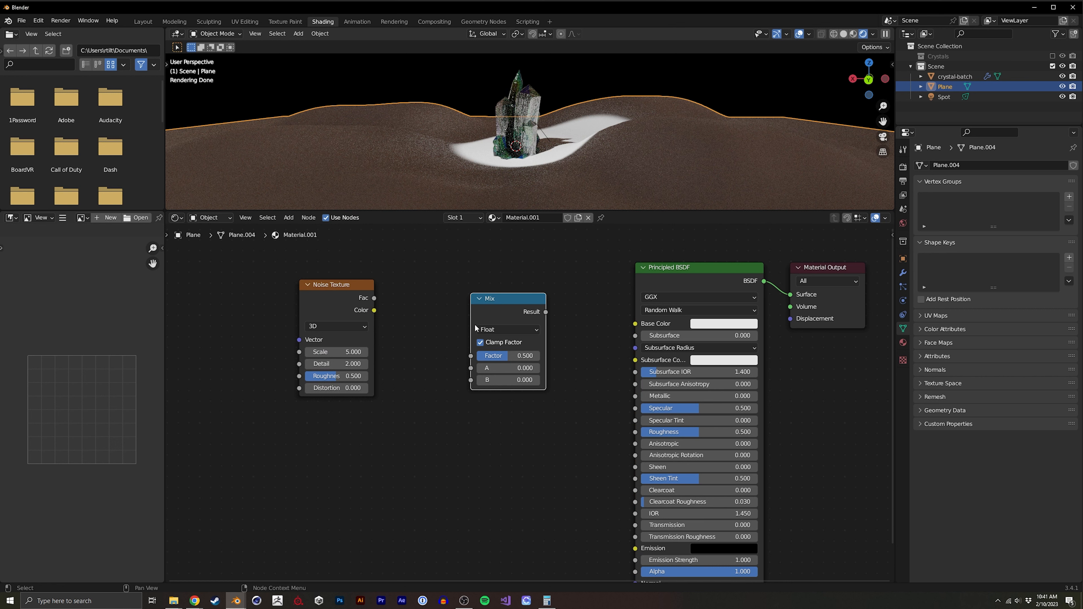
{"action": "left_click", "coordinate": [482, 330]}
{"action": "left_click", "coordinate": [503, 357]}
{"action": "left_click_drag", "start_coordinate": [455, 359], "coordinate": [471, 380]}
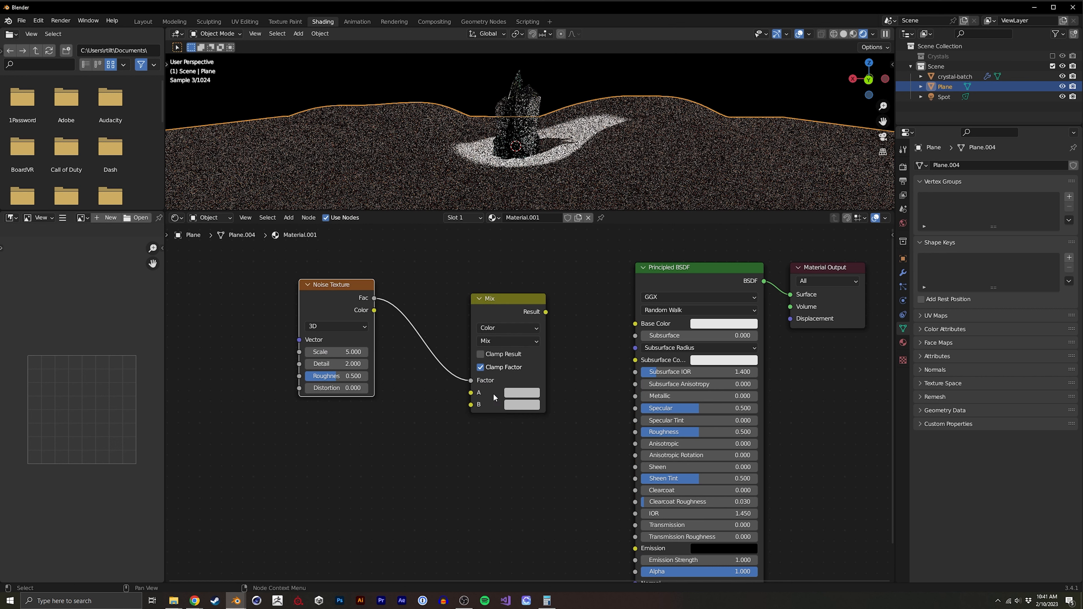
{"action": "left_click_drag", "start_coordinate": [546, 311], "coordinate": [635, 323]}
Set the Mix node's color A to near black and color B to a very dark reddish brown.
{"action": "left_click", "coordinate": [522, 392]}
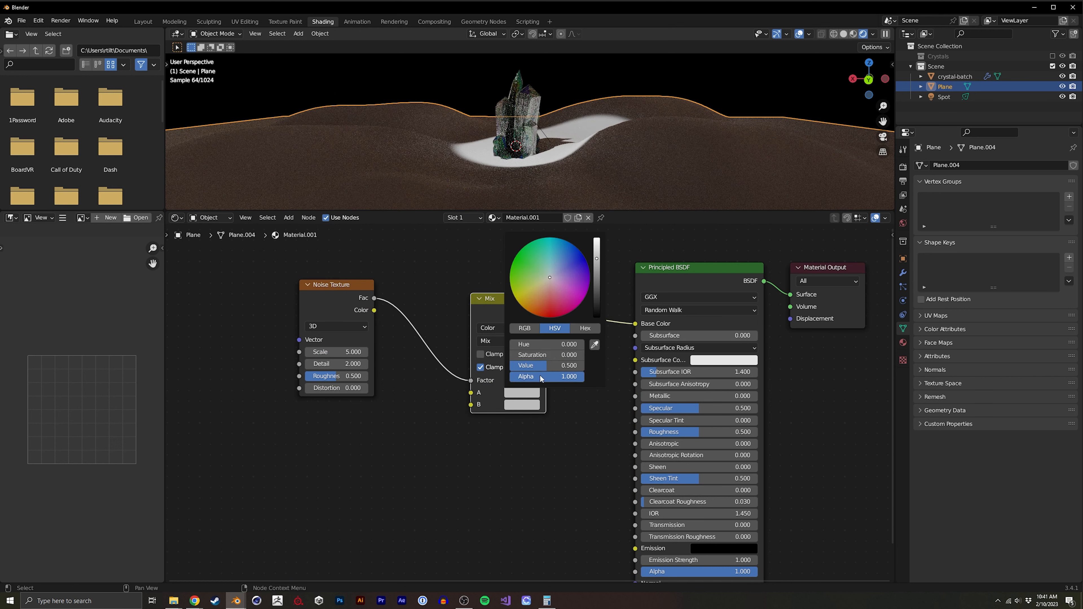
{"action": "left_click", "coordinate": [521, 392]}
{"action": "left_click", "coordinate": [597, 325]}
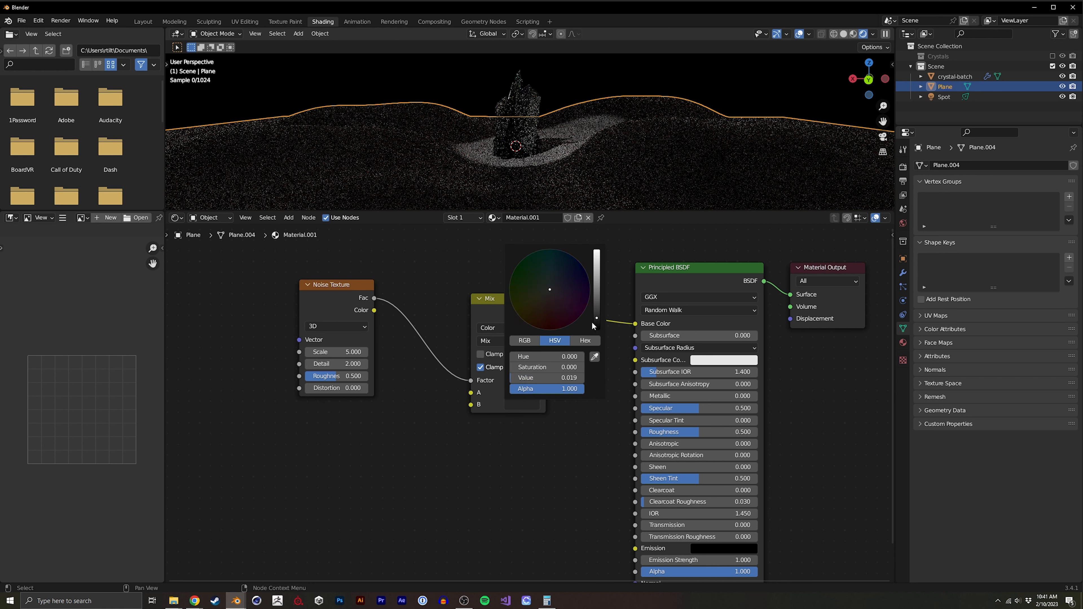
{"action": "left_click", "coordinate": [549, 323]}
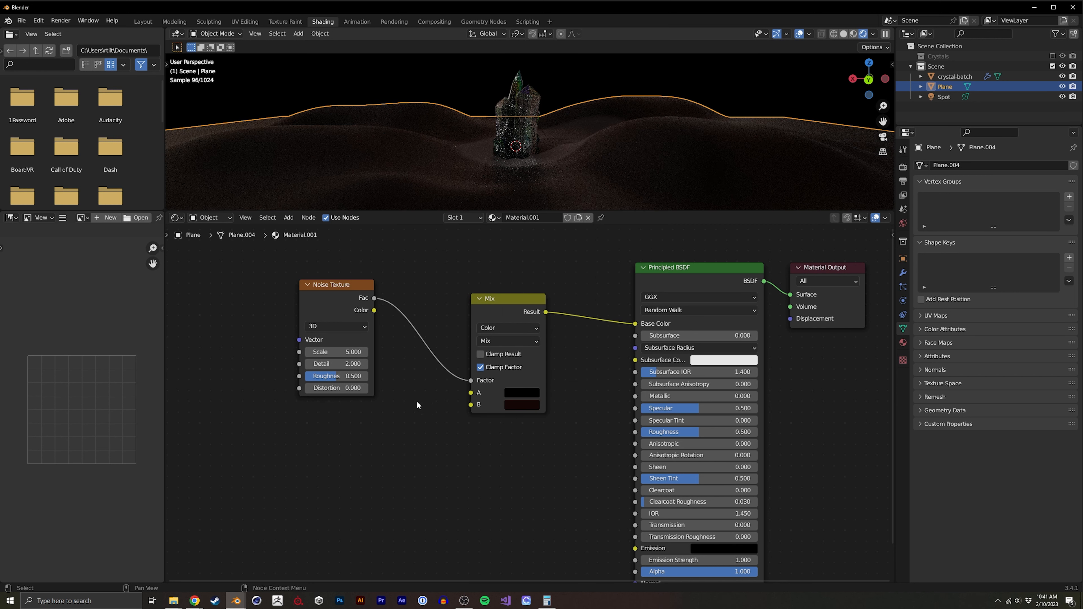
Raise the Noise Texture scale to about 119.8 while previewing the node outputs, and restore the Principled BSDF as the surface.
{"action": "left_click_drag", "start_coordinate": [332, 351], "coordinate": [570, 365]}
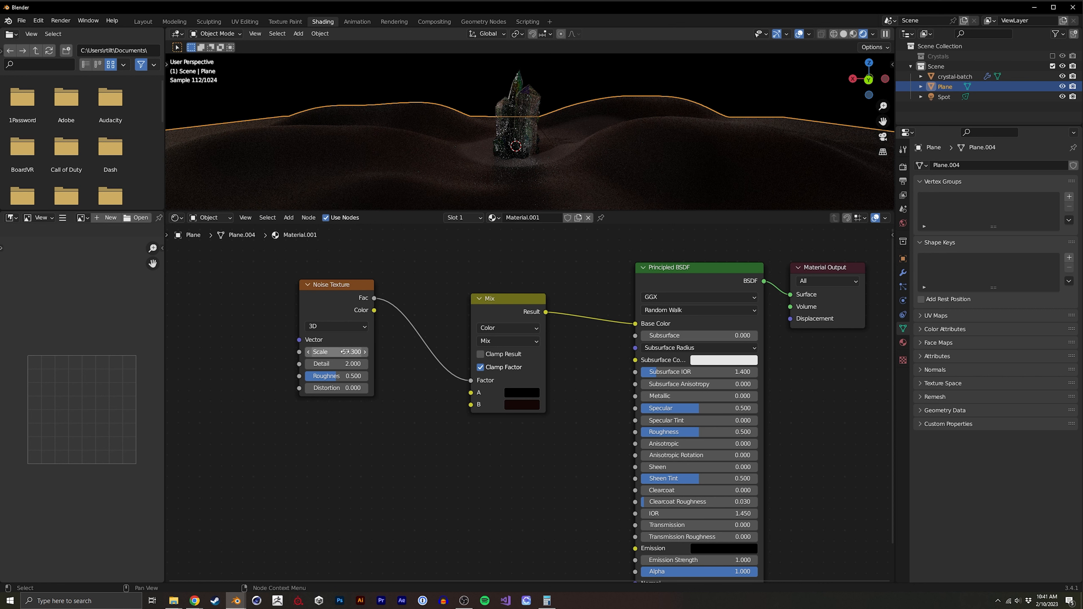
{"action": "left_click_drag", "start_coordinate": [345, 352], "coordinate": [580, 337]}
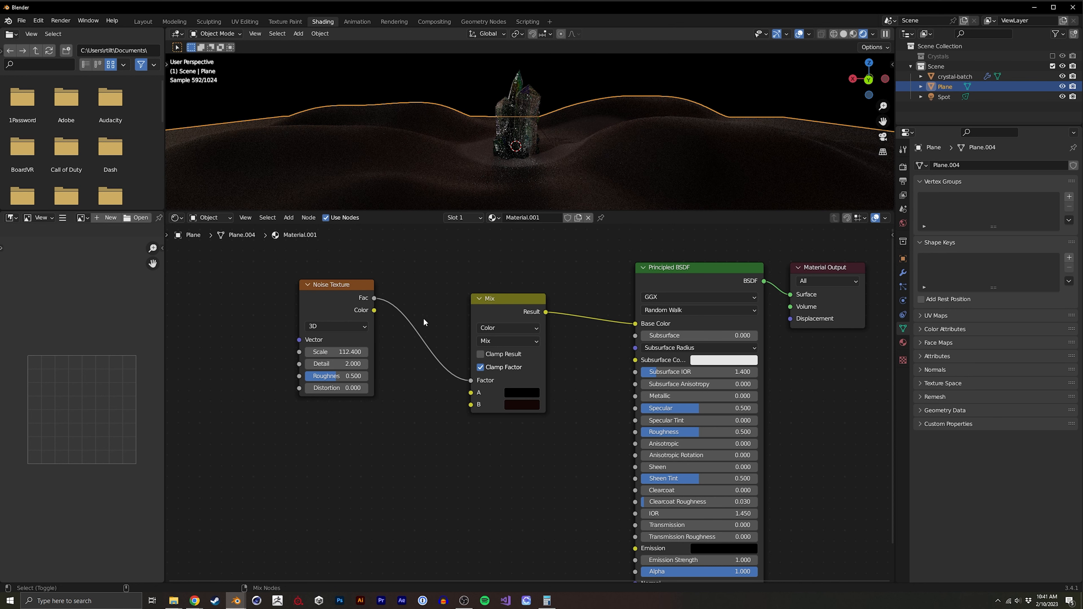
{"action": "left_click", "coordinate": [504, 313], "text": "ctrl+shift"}
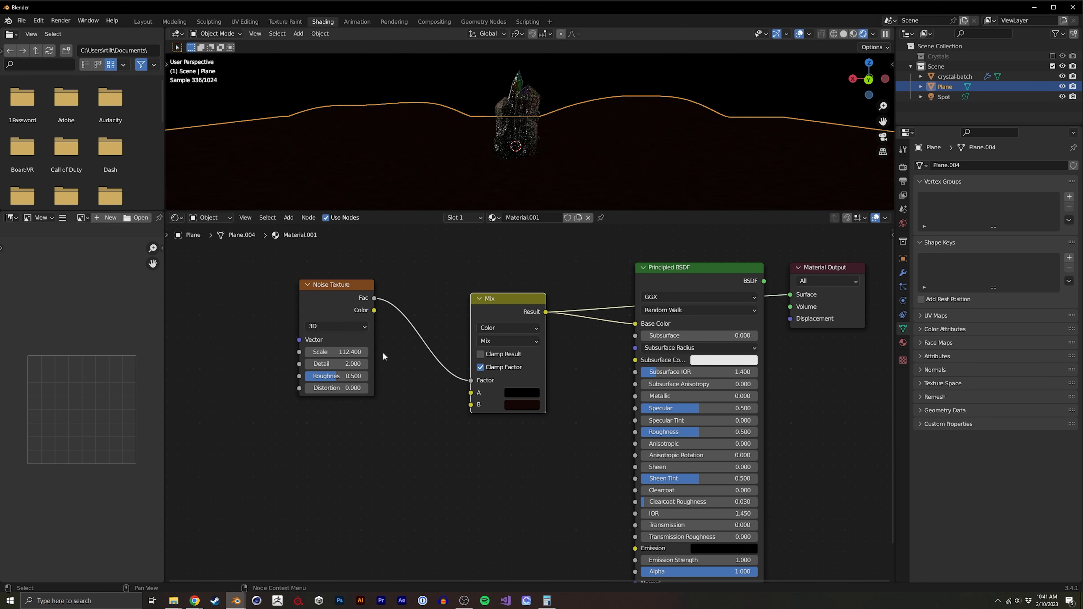
{"action": "left_click", "coordinate": [368, 305], "text": "ctrl+shift"}
{"action": "left_click_drag", "start_coordinate": [326, 353], "coordinate": [358, 352]}
{"action": "left_click_drag", "start_coordinate": [324, 305], "coordinate": [232, 322]}
{"action": "left_click", "coordinate": [696, 268], "text": "ctrl+shift"}
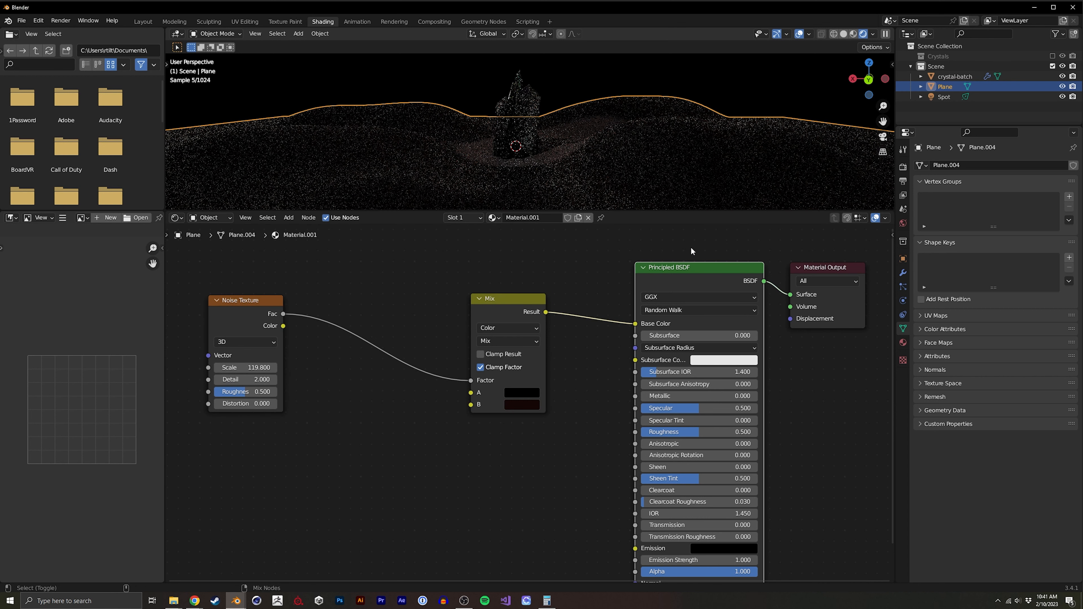
Duplicate the Noise Texture node and place the copy below the original.
{"action": "scroll", "coordinate": [355, 322], "scroll_direction": "down", "scroll_amount": 2}
{"action": "left_click", "coordinate": [314, 276]}
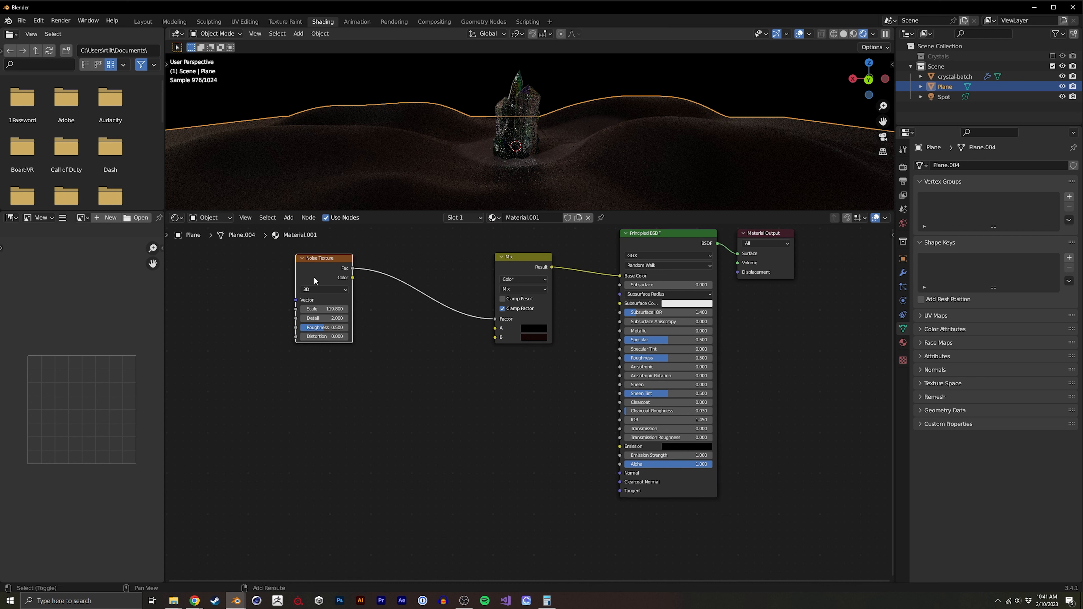
{"action": "key", "text": "shift+d"}
{"action": "left_click", "coordinate": [357, 419]}
{"action": "scroll", "coordinate": [467, 430], "scroll_direction": "up", "scroll_amount": 2}
Add a Bump node, feeding the duplicated noise's Fac into its Height and its Normal output into the Principled BSDF Normal.
{"action": "key", "text": "shift+a"}
{"action": "left_click", "coordinate": [472, 428]}
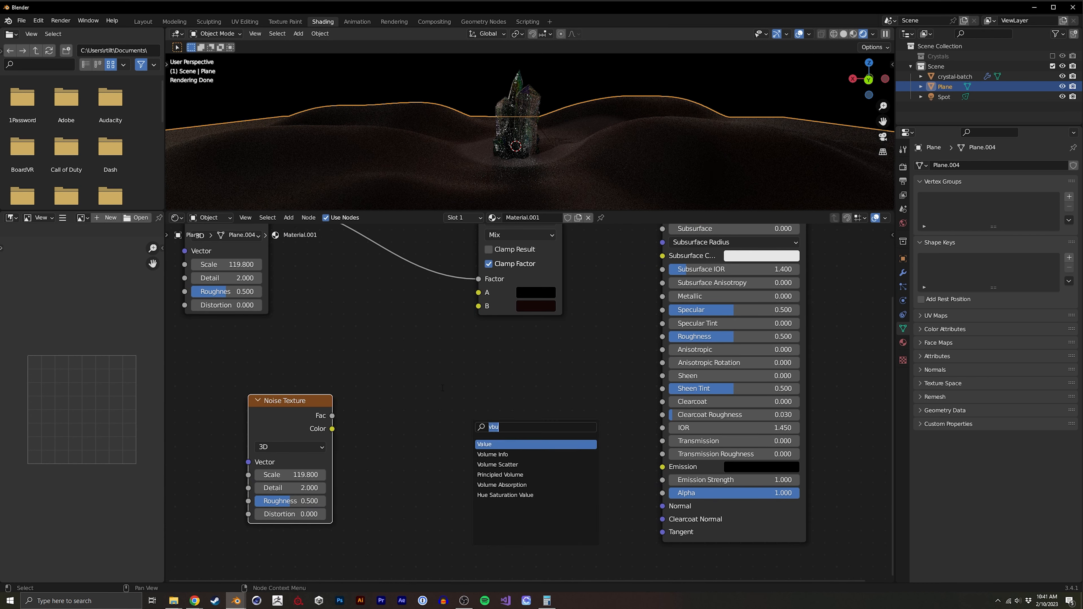
{"action": "left_click", "coordinate": [499, 444]}
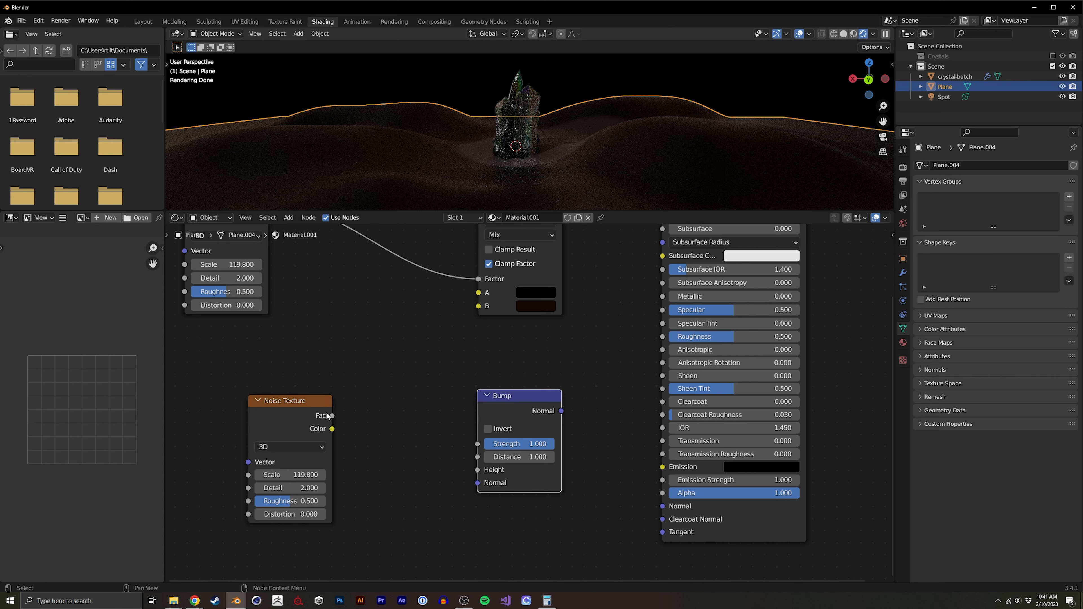
{"action": "left_click_drag", "start_coordinate": [332, 415], "coordinate": [478, 470]}
{"action": "left_click_drag", "start_coordinate": [561, 411], "coordinate": [663, 507]}
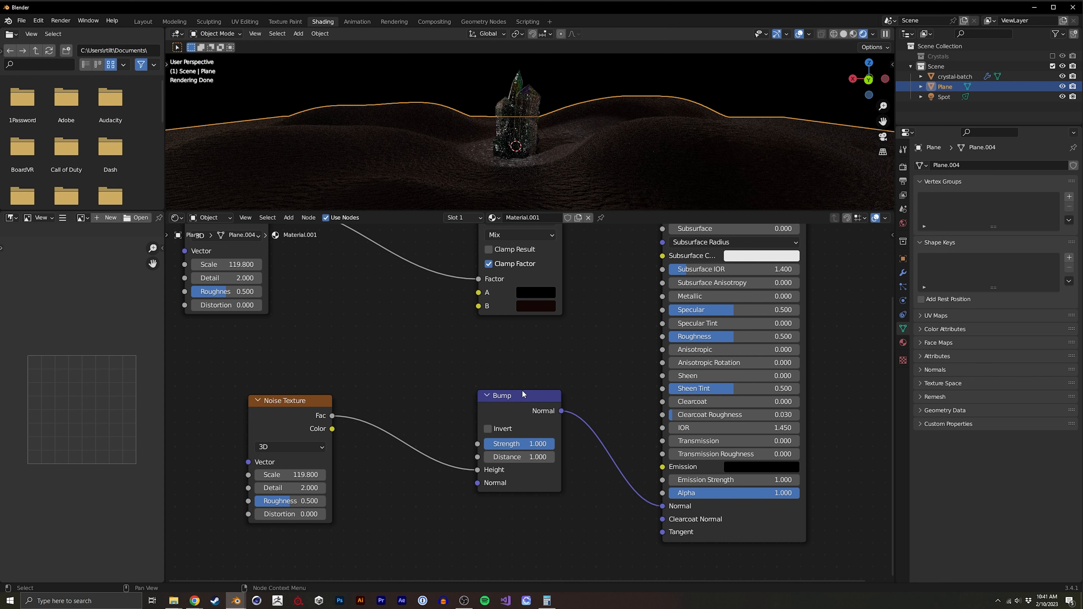
Set the lower Noise Texture's scale to 500, and duplicate it below with the copy's scale at 100.
{"action": "middle_click_drag", "start_coordinate": [440, 387], "coordinate": [505, 353]}
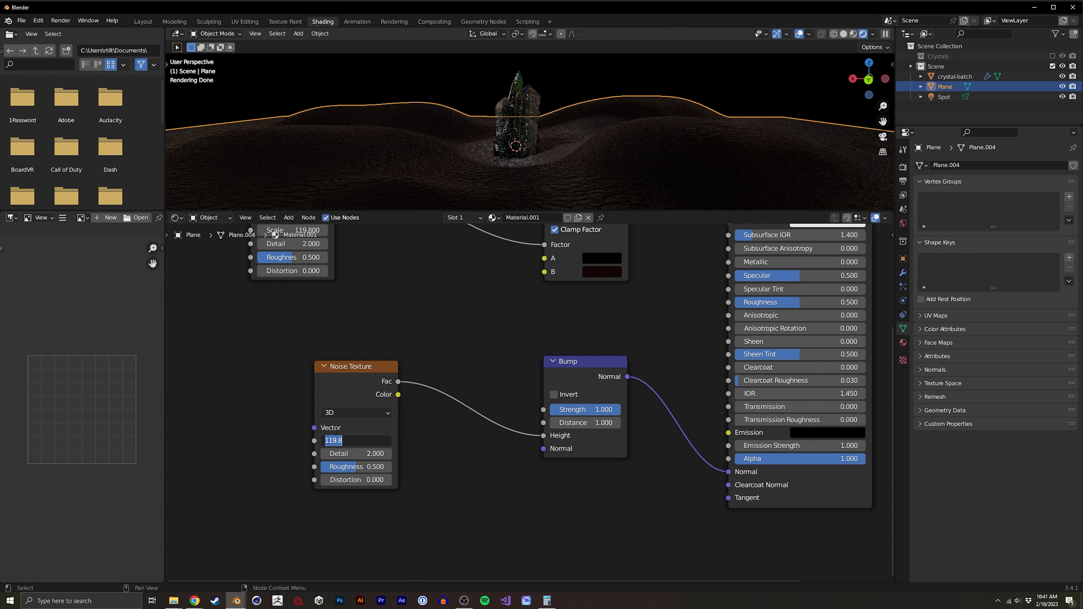
{"action": "type", "text": "0"}
{"action": "key", "text": "Return"}
{"action": "middle_click_drag", "start_coordinate": [548, 376], "coordinate": [546, 323]}
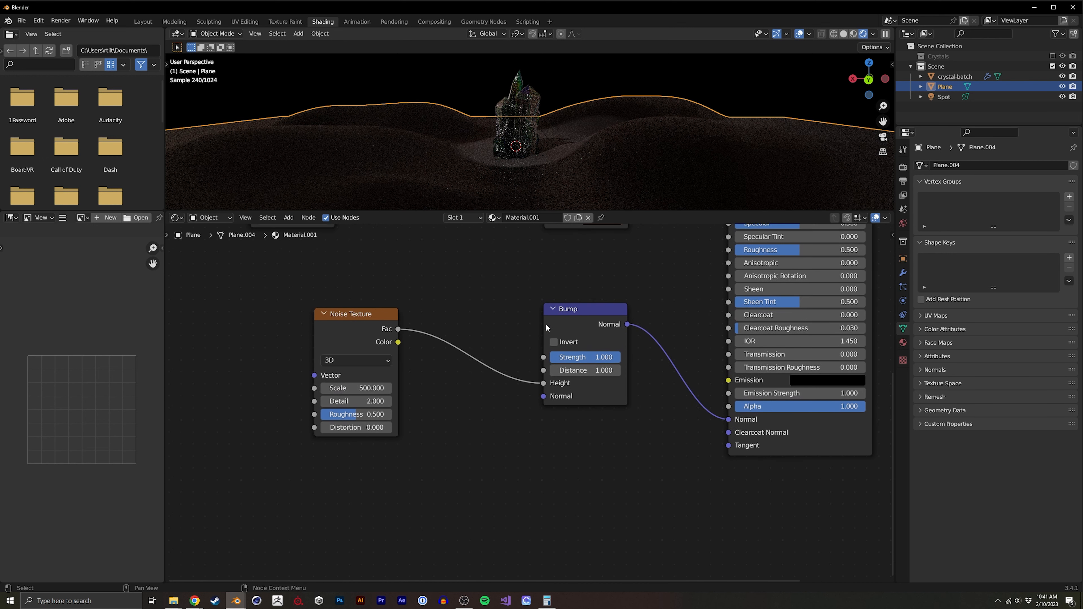
{"action": "key", "text": "shift+d"}
{"action": "left_click", "coordinate": [372, 477]}
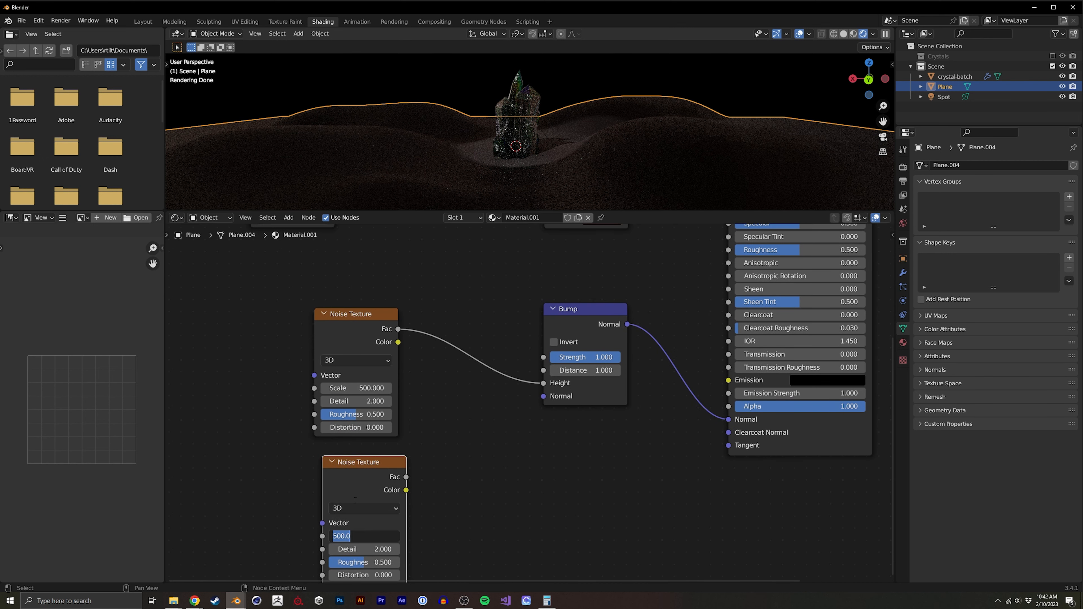
Insert a Mix node between the 500-scale noise and the Bump Height, with the 100-scale noise feeding its B input.
{"action": "key", "text": "shift+a"}
{"action": "left_click", "coordinate": [469, 421]}
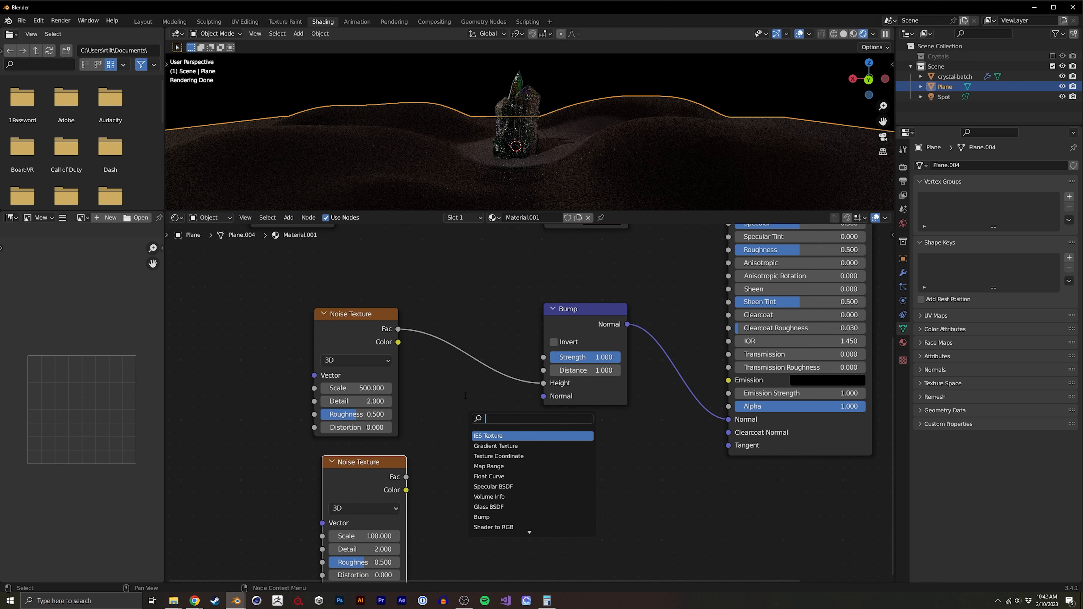
{"action": "key", "text": "Return"}
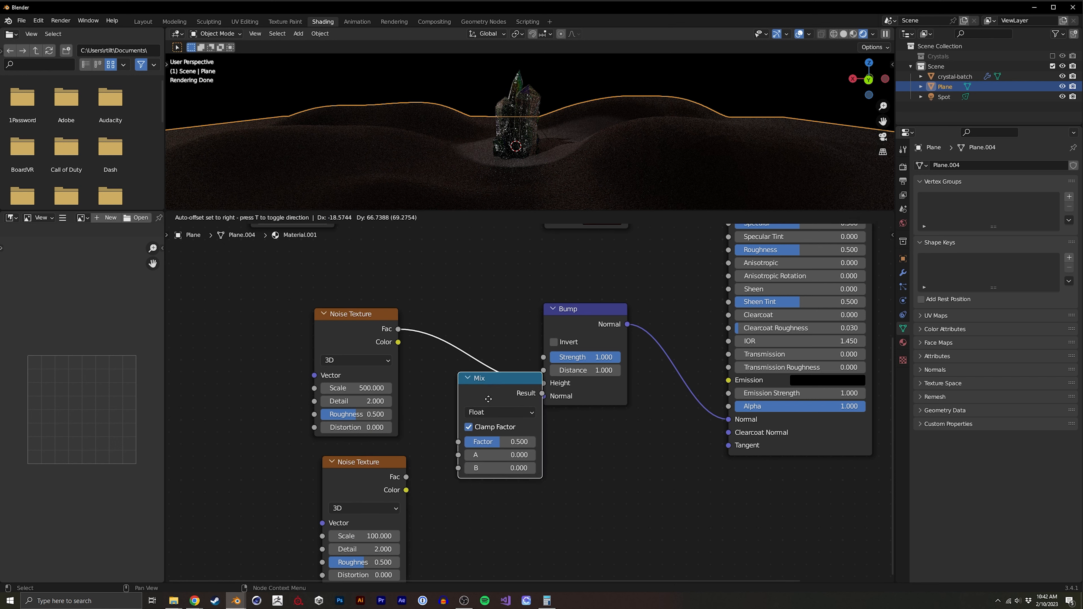
{"action": "left_click", "coordinate": [477, 404]}
{"action": "left_click", "coordinate": [478, 404]}
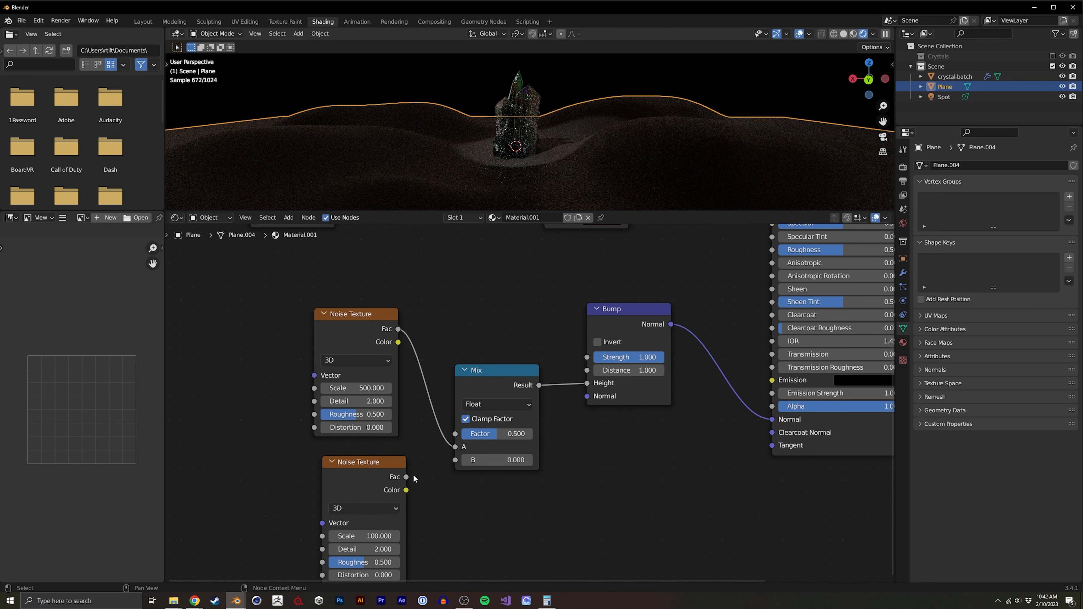
Preview the Mix node, raise its factor to 1, switch it to Color mode and reconnect the noise Fac outputs to A and B.
{"action": "left_click", "coordinate": [535, 385], "text": "ctrl+shift"}
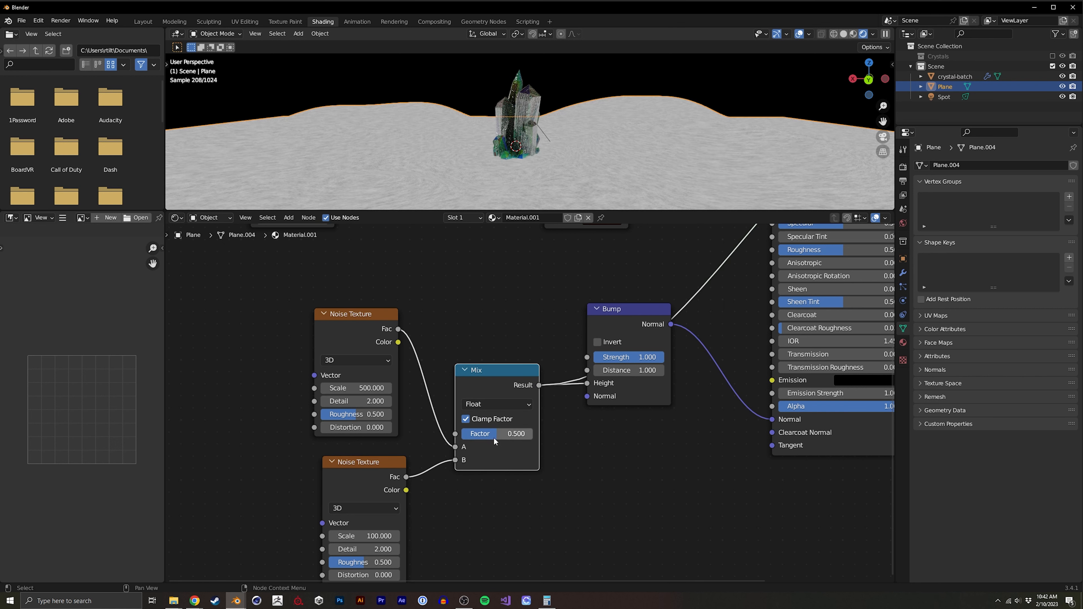
{"action": "left_click_drag", "start_coordinate": [495, 436], "coordinate": [533, 435]}
{"action": "left_click", "coordinate": [502, 406]}
{"action": "left_click", "coordinate": [496, 433]}
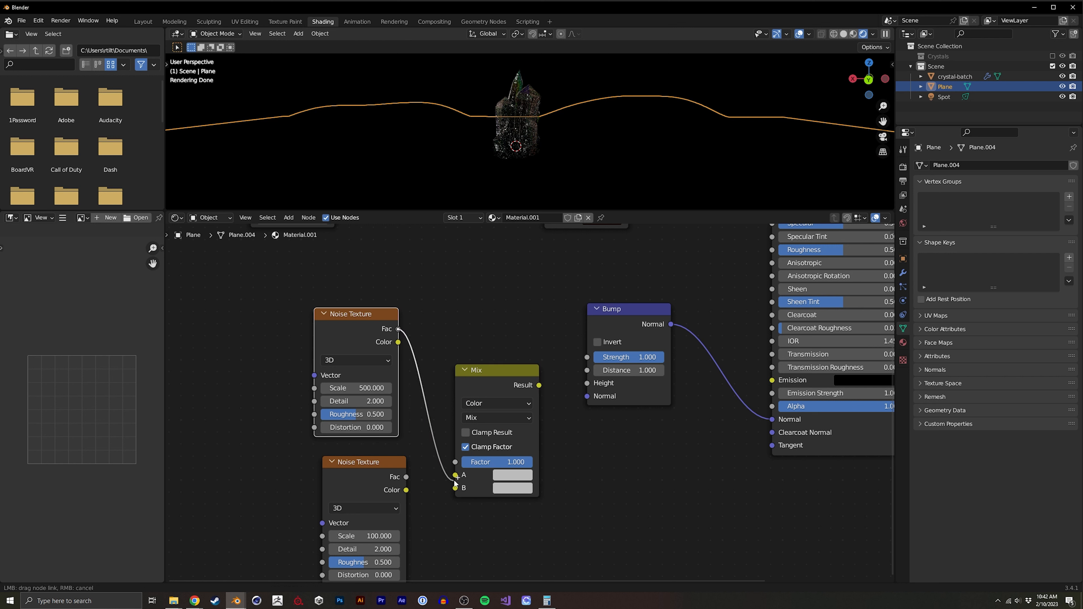
{"action": "left_click_drag", "start_coordinate": [456, 481], "coordinate": [455, 488]}
Try the Screen blending mode on the noise Mix node while previewing its result.
{"action": "left_click", "coordinate": [496, 417]}
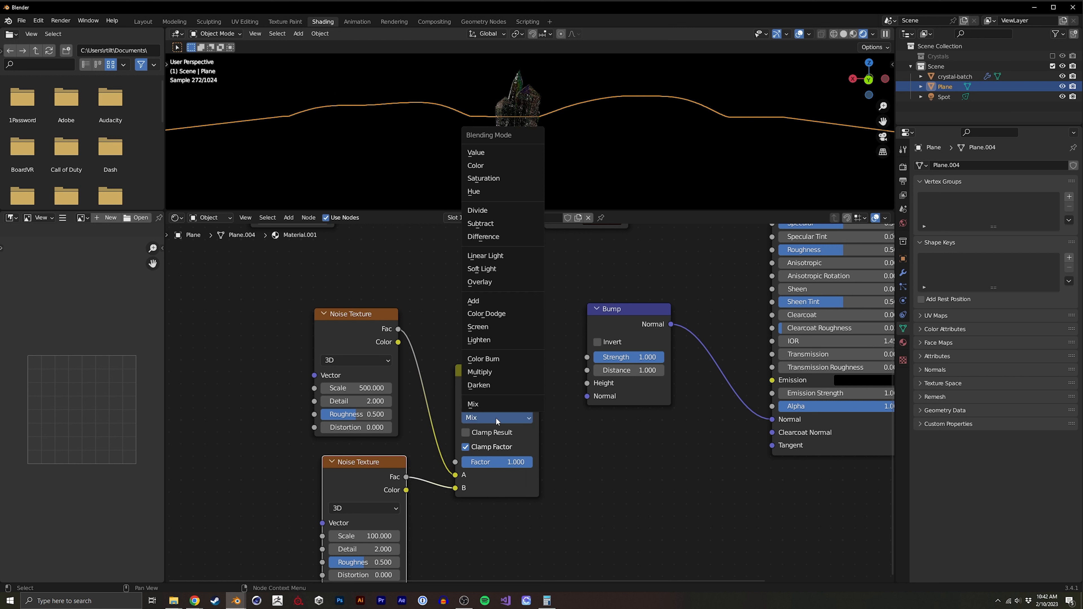
{"action": "left_click", "coordinate": [492, 327]}
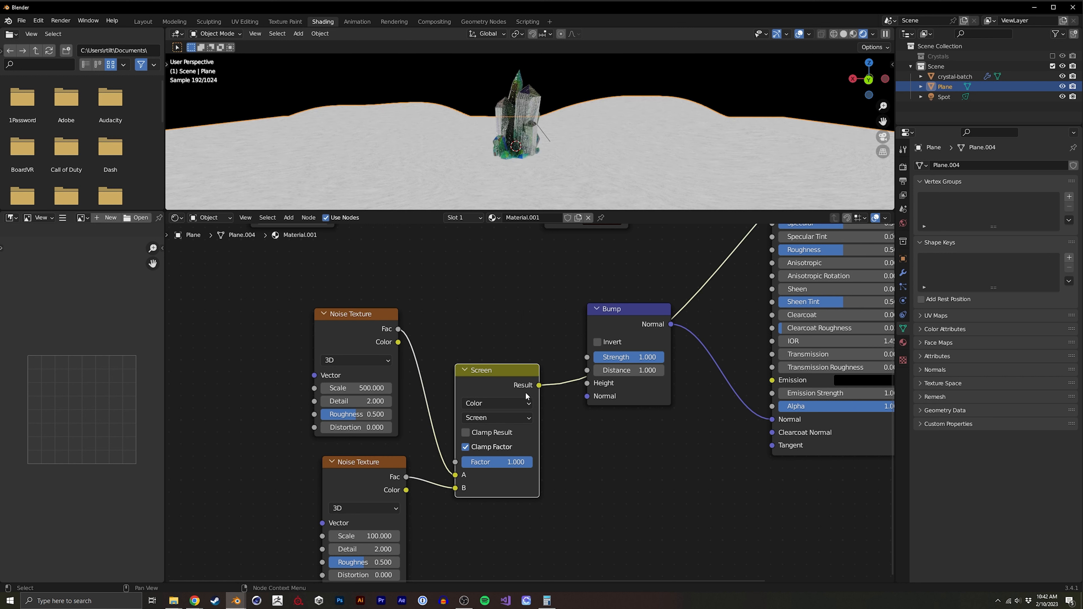
{"action": "left_click_drag", "start_coordinate": [519, 458], "coordinate": [566, 441]}
Set the noise Mix node's blending mode to Multiply.
{"action": "left_click", "coordinate": [501, 406]}
{"action": "left_click", "coordinate": [501, 405]}
{"action": "left_click", "coordinate": [501, 419]}
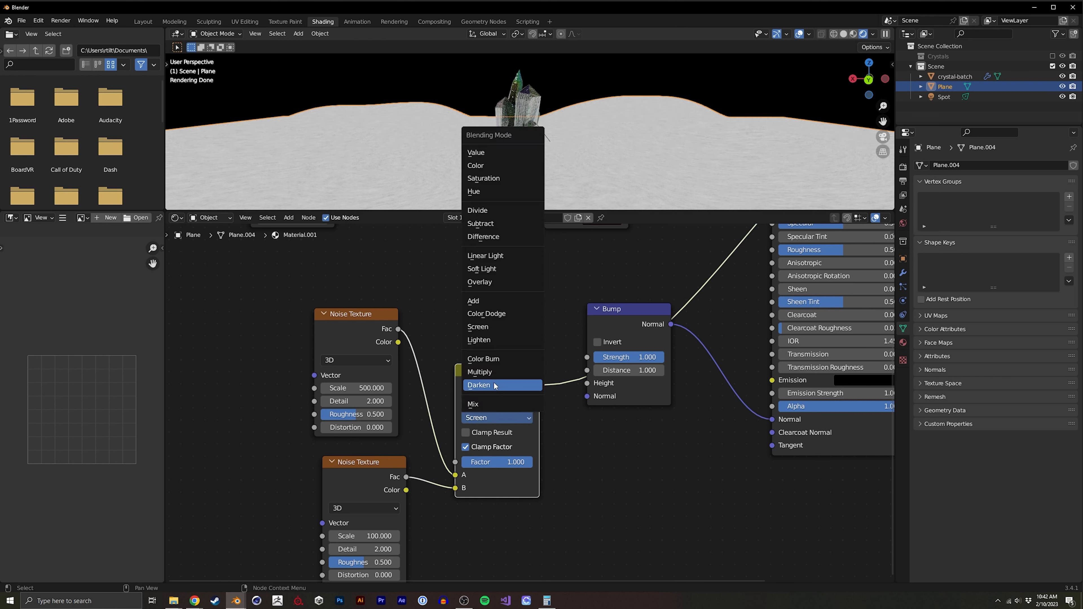
{"action": "left_click", "coordinate": [486, 372]}
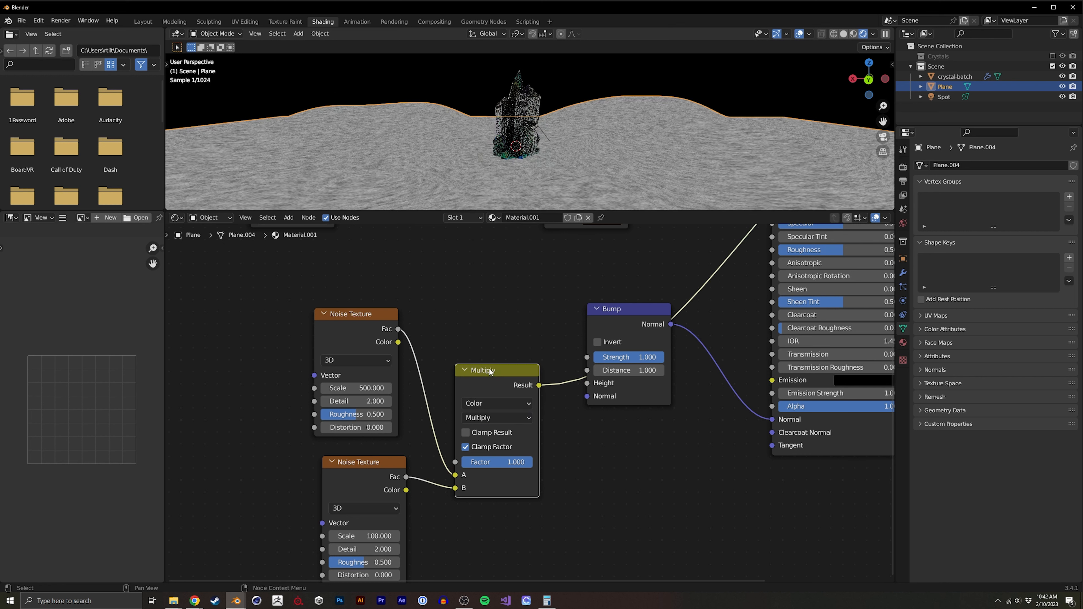
Connect the Multiply node's Result to the Bump Height and restore the Principled BSDF as the material surface.
{"action": "middle_click_drag", "start_coordinate": [358, 511], "coordinate": [366, 467]}
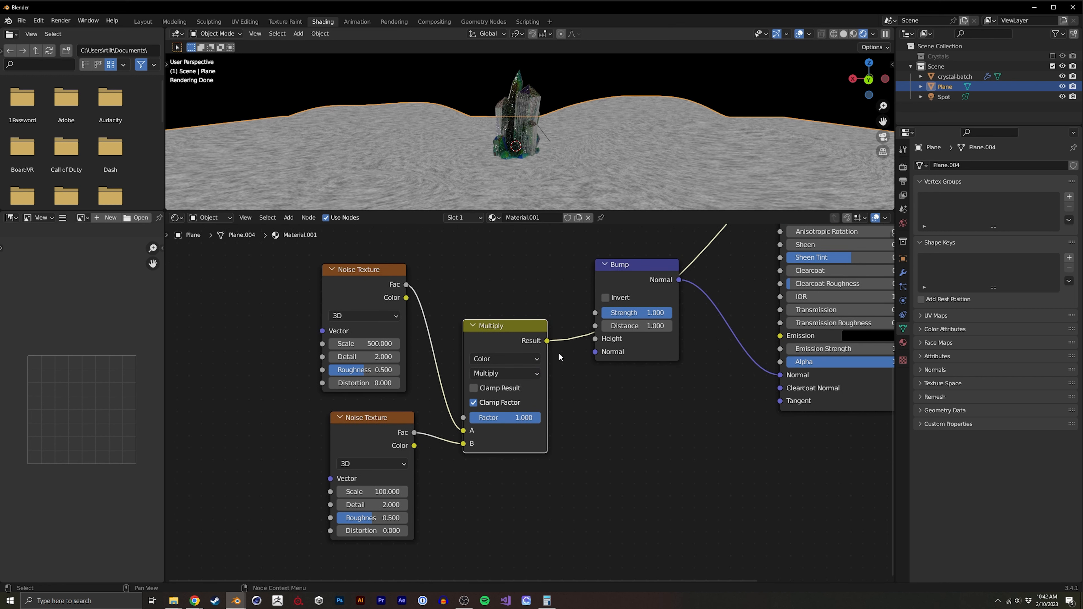
{"action": "middle_click_drag", "start_coordinate": [560, 357], "coordinate": [422, 393]}
{"action": "left_click_drag", "start_coordinate": [408, 378], "coordinate": [458, 376]}
{"action": "middle_click_drag", "start_coordinate": [458, 376], "coordinate": [454, 383]}
{"action": "scroll", "coordinate": [531, 384], "scroll_direction": "down", "scroll_amount": 3}
{"action": "middle_click_drag", "start_coordinate": [725, 233], "coordinate": [602, 329]}
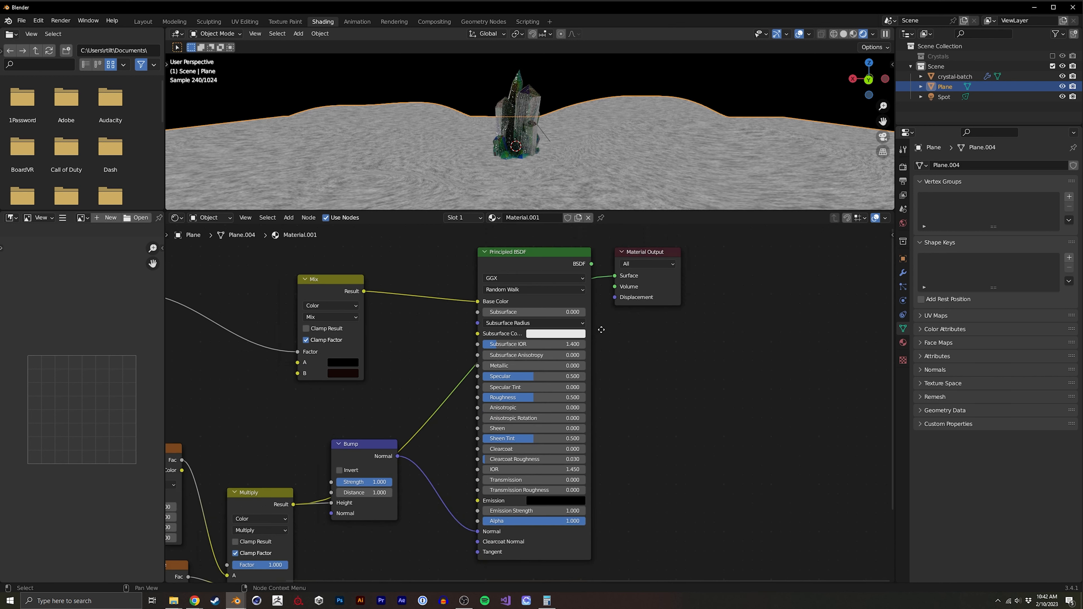
{"action": "scroll", "coordinate": [601, 329], "scroll_direction": "down", "scroll_amount": 5}
{"action": "left_click", "coordinate": [561, 308], "text": "ctrl+shift"}
{"action": "middle_click_drag", "start_coordinate": [416, 381], "coordinate": [440, 349], "text": "ctrl"}
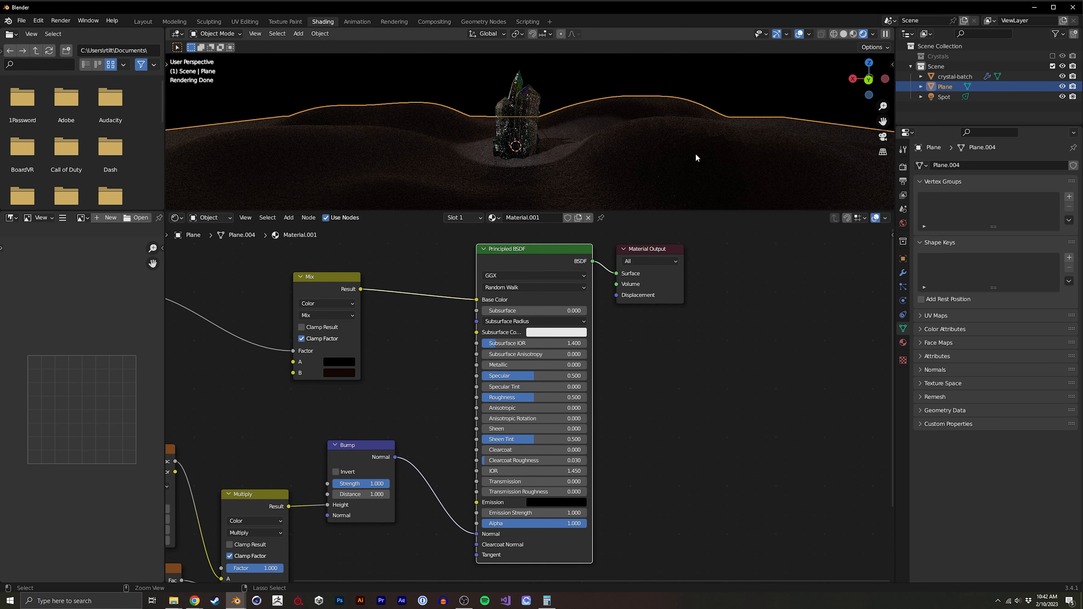
Add a new mesh plane at the crystal cluster and scale it up to span the ground.
{"action": "key", "text": "ctrl+Tab"}
{"action": "left_click", "coordinate": [620, 157]}
{"action": "key", "text": "shift+a"}
{"action": "mouse_move", "coordinate": [555, 157]}
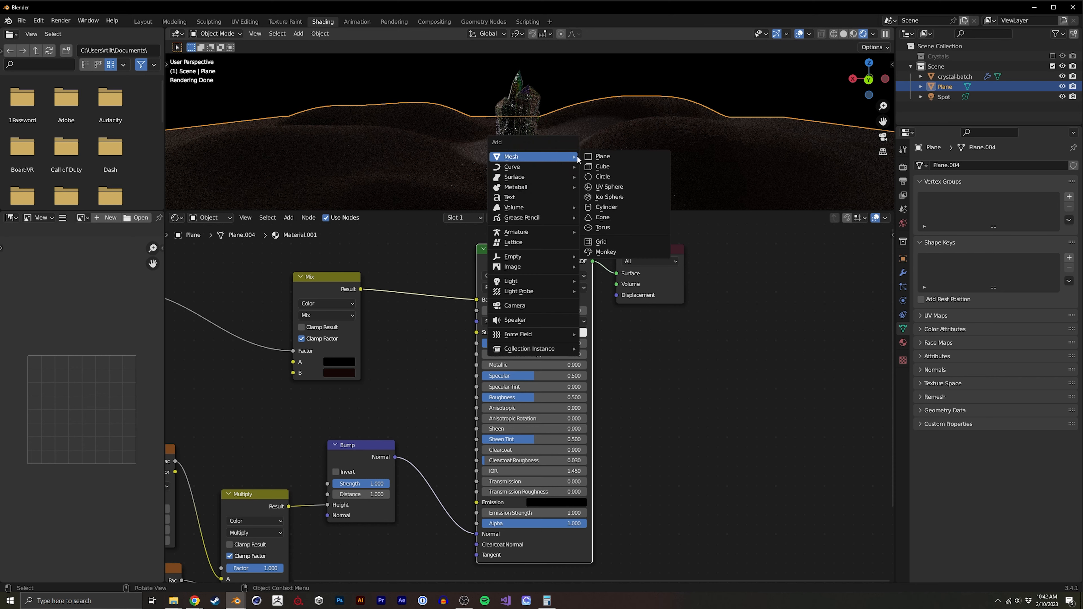
{"action": "left_click", "coordinate": [608, 160]}
{"action": "key", "text": "s"}
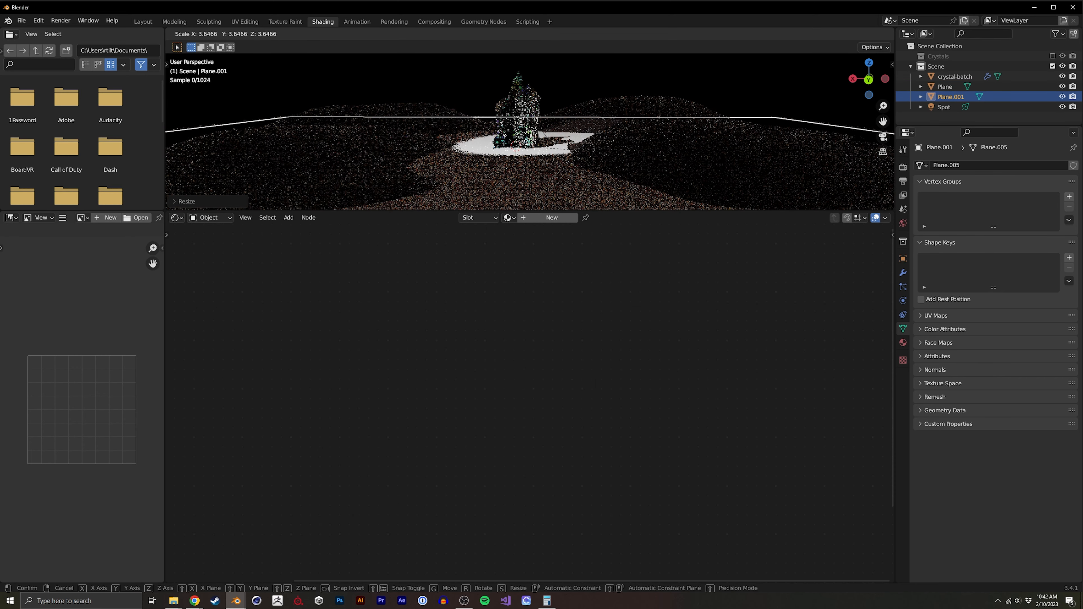
{"action": "left_click", "coordinate": [639, 146]}
Move the new plane along the Z axis so it fills only the hollows of the ground.
{"action": "middle_click_drag", "start_coordinate": [639, 145], "coordinate": [638, 135]}
{"action": "key", "text": "g"}
{"action": "key", "text": "z"}
{"action": "left_click", "coordinate": [637, 139]}
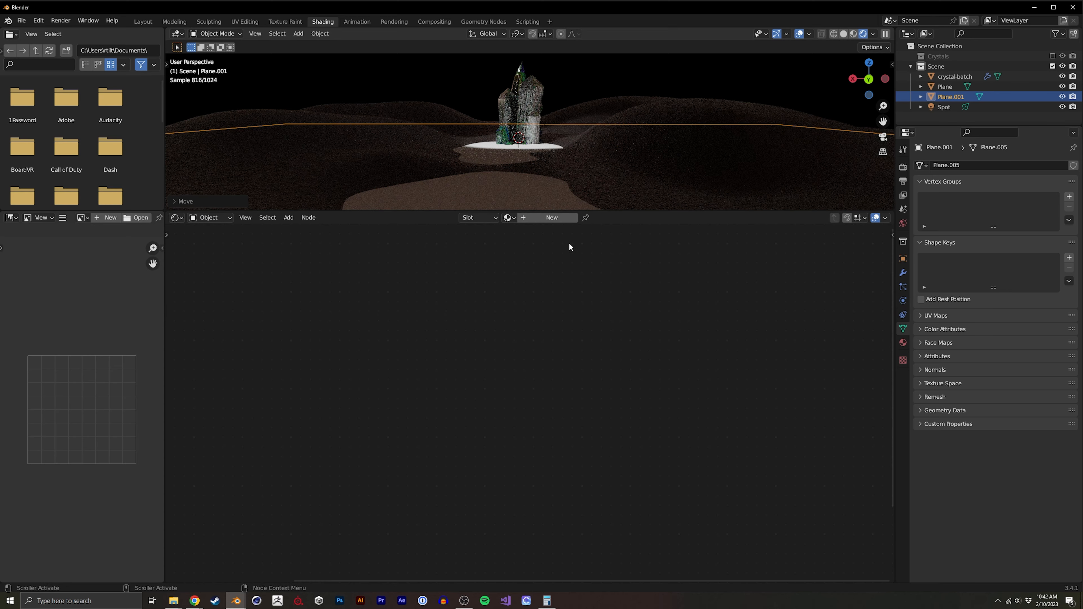
Create a material named water on the new plane and set its roughness to 0.
{"action": "left_click", "coordinate": [551, 217]}
{"action": "double_click", "coordinate": [533, 218]}
{"action": "type", "text": "water"}
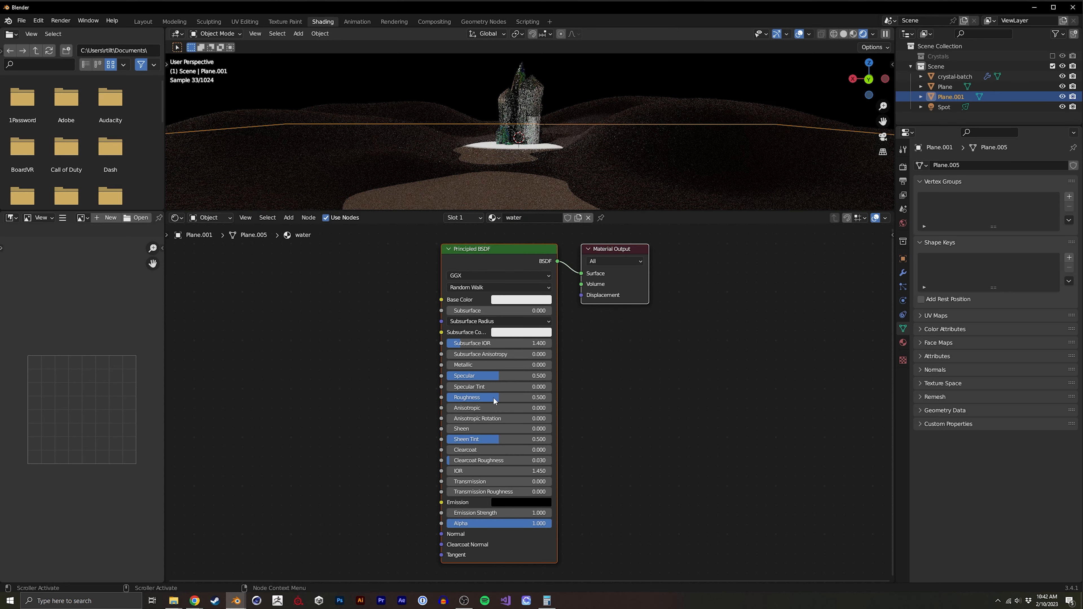
{"action": "left_click_drag", "start_coordinate": [491, 396], "coordinate": [420, 410]}
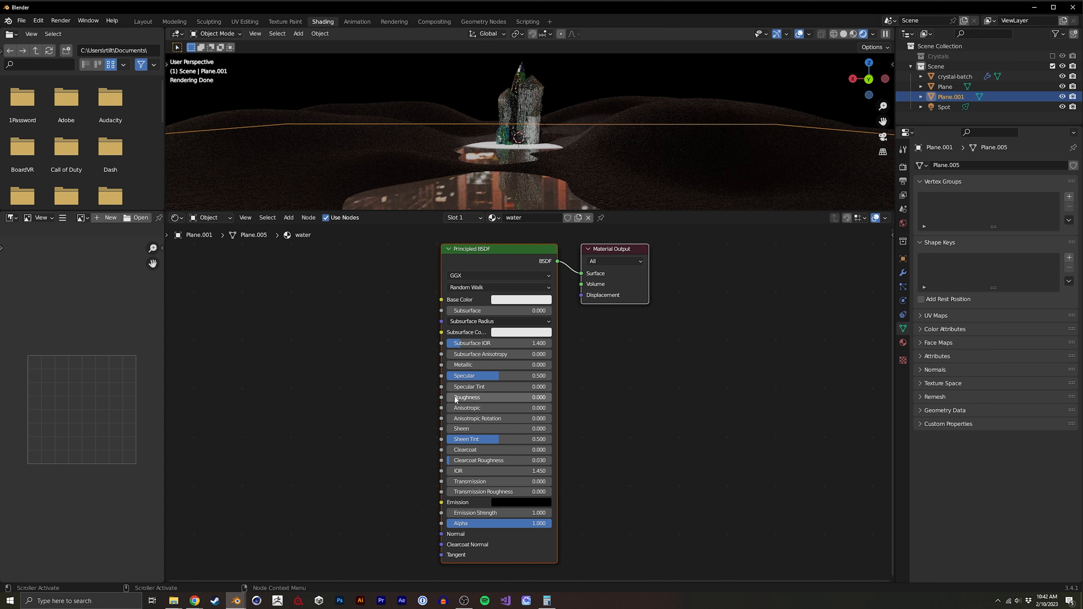
Darken the water material's base color to near black and set its roughness to about 0.088.
{"action": "left_click", "coordinate": [511, 331]}
{"action": "left_click_drag", "start_coordinate": [570, 188], "coordinate": [572, 224]}
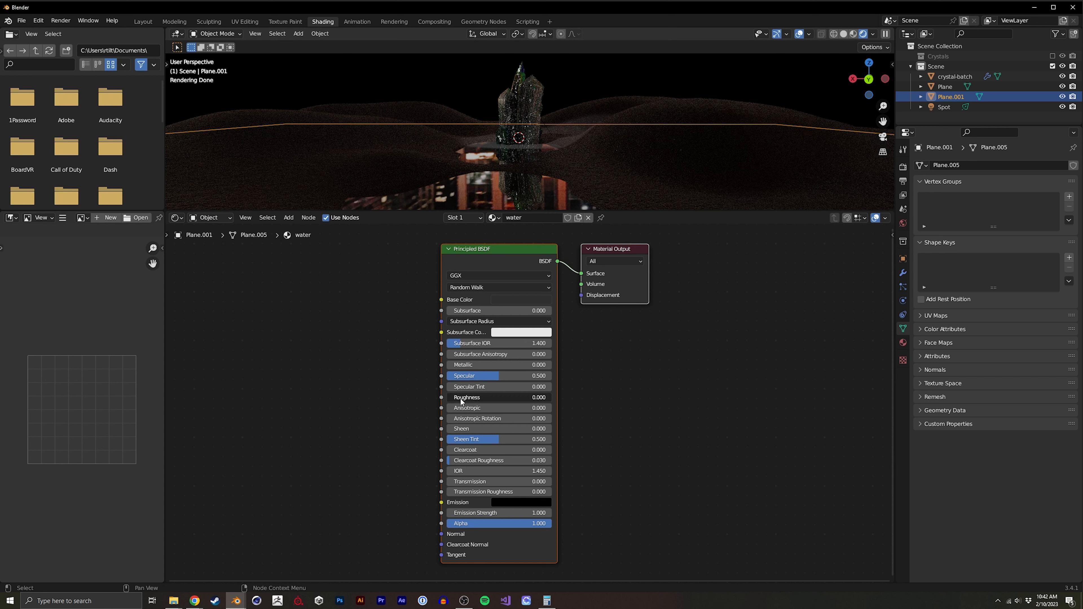
{"action": "left_click_drag", "start_coordinate": [465, 398], "coordinate": [477, 398]}
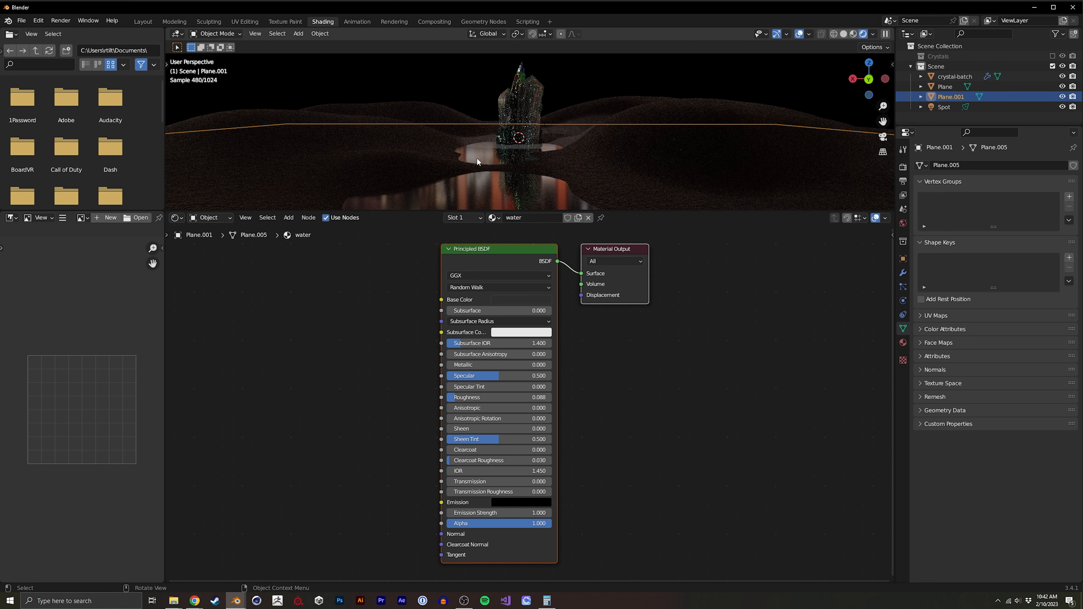
{"action": "middle_click_drag", "start_coordinate": [469, 148], "coordinate": [469, 139]}
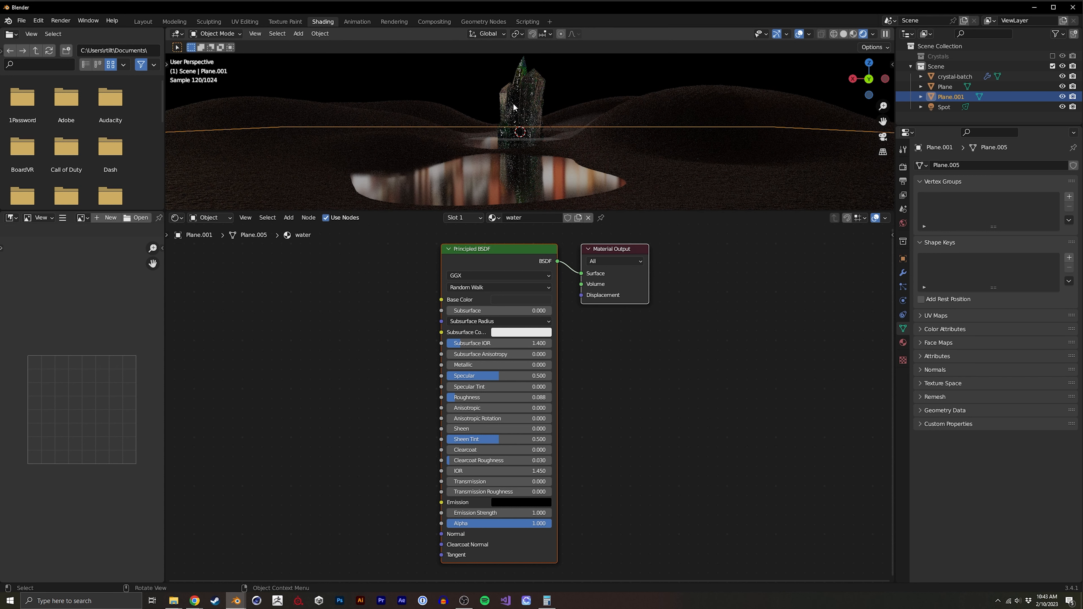
{"action": "middle_click_drag", "start_coordinate": [410, 357], "coordinate": [415, 391]}
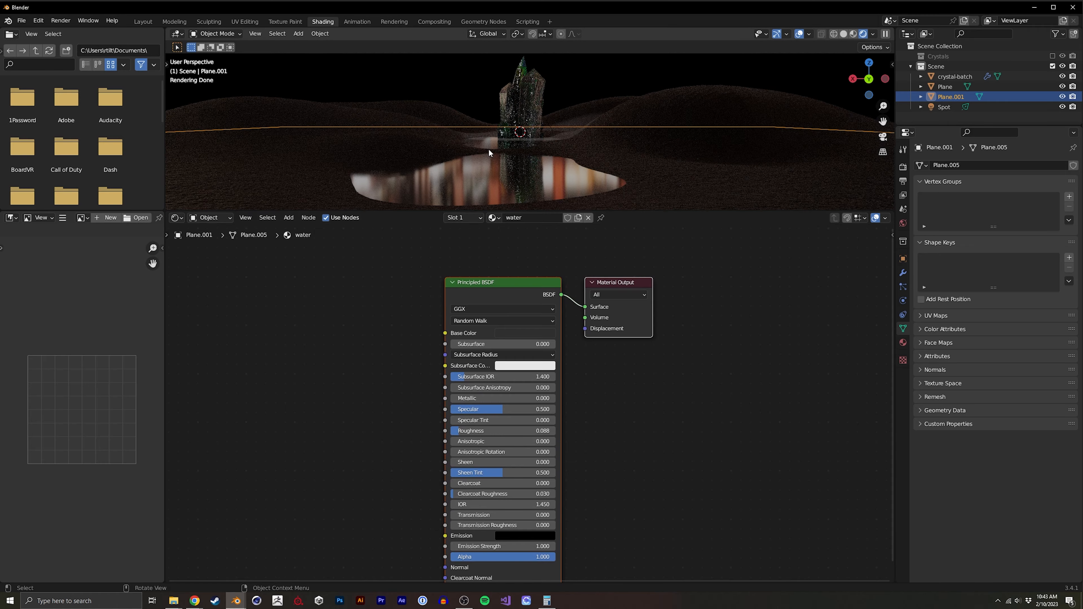
Select the ground plane, enter Sculpt Mode and sculpt a stroke at the base of the crystal cluster.
{"action": "left_click", "coordinate": [635, 154]}
{"action": "middle_click_drag", "start_coordinate": [642, 155], "coordinate": [516, 149]}
{"action": "key", "text": "ctrl+Tab"}
{"action": "left_click", "coordinate": [508, 190]}
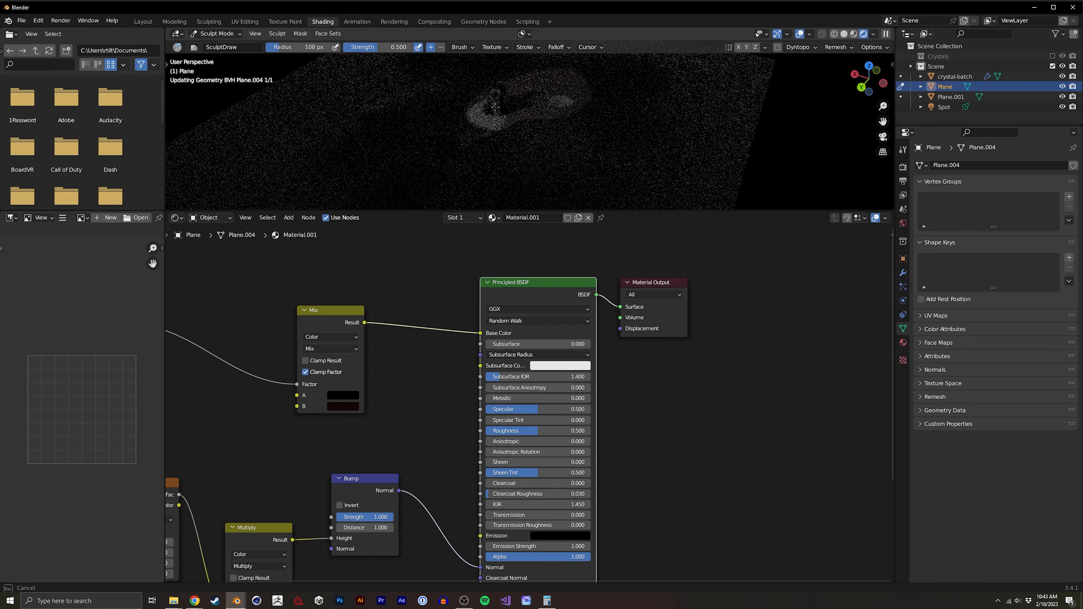
{"action": "mouse_move", "coordinate": [494, 104]}
{"action": "left_mouse_down"}
{"action": "mouse_move", "coordinate": [477, 135]}
{"action": "mouse_move", "coordinate": [495, 128]}
{"action": "left_mouse_up"}
Set the sculpt brush radius to 73 px and reshape the ground around the crystal base and the pool edges.
{"action": "key", "text": "f"}
{"action": "left_click", "coordinate": [462, 134]}
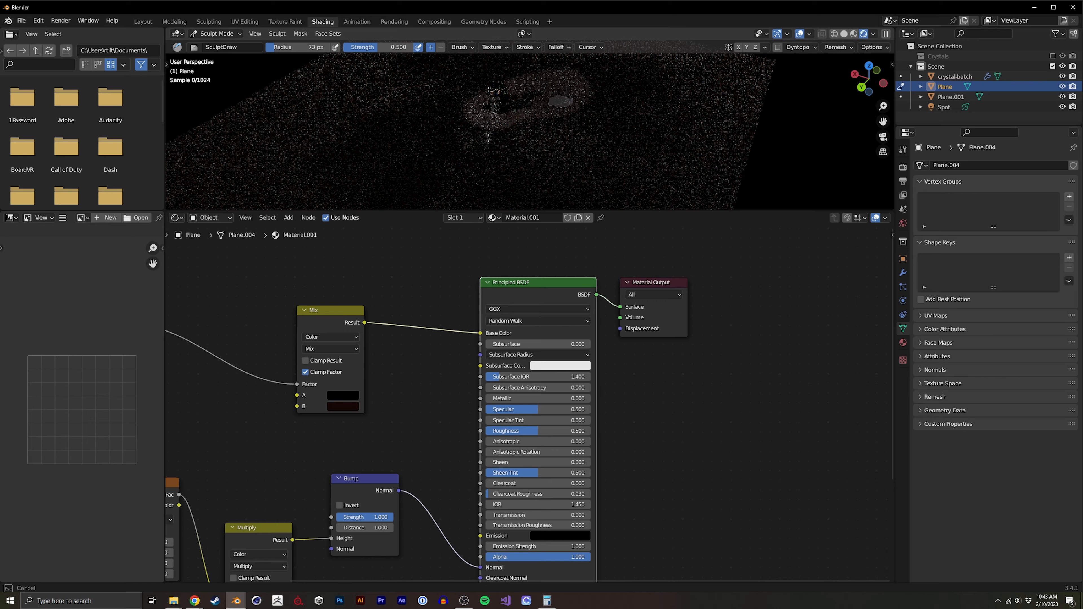
{"action": "mouse_move", "coordinate": [532, 127]}
{"action": "middle_mouse_down"}
{"action": "mouse_move", "coordinate": [555, 125]}
{"action": "mouse_move", "coordinate": [564, 105]}
{"action": "mouse_move", "coordinate": [600, 116]}
{"action": "mouse_move", "coordinate": [625, 85]}
{"action": "mouse_move", "coordinate": [587, 151]}
{"action": "mouse_move", "coordinate": [594, 102]}
{"action": "mouse_move", "coordinate": [597, 130]}
{"action": "middle_mouse_up"}
{"action": "scroll", "coordinate": [613, 123], "scroll_direction": "up", "scroll_amount": 4}
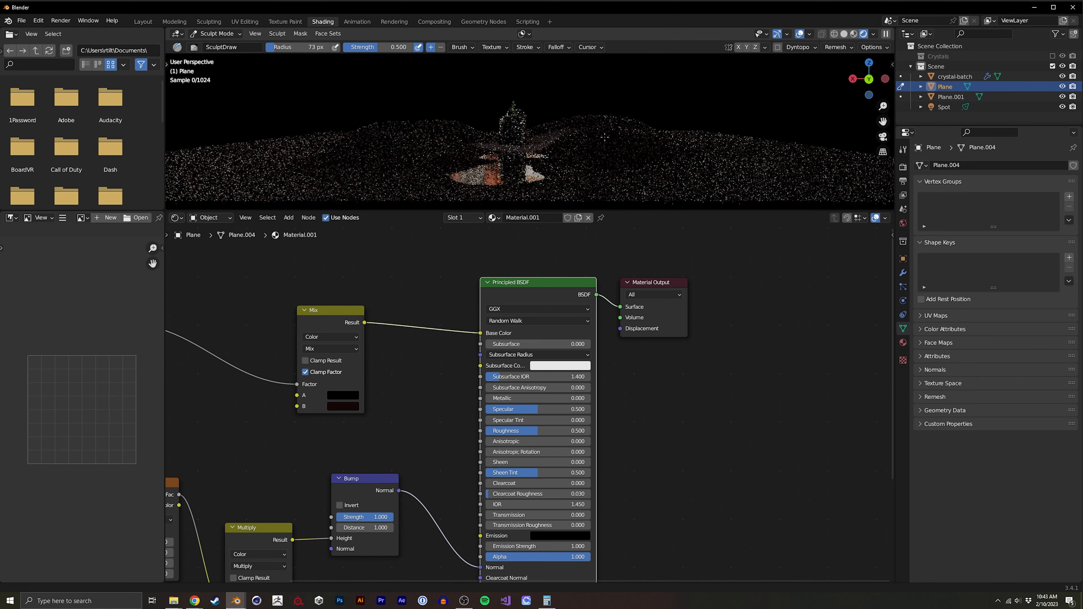
{"action": "left_click_drag", "start_coordinate": [484, 162], "coordinate": [416, 163]}
{"action": "left_click_drag", "start_coordinate": [588, 141], "coordinate": [562, 149]}
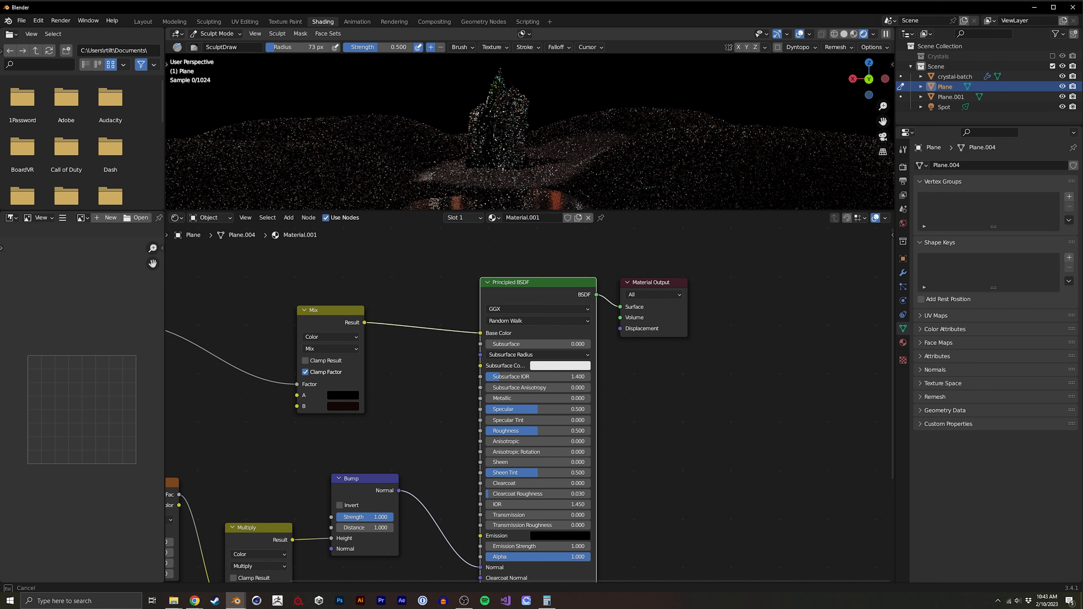
{"action": "mouse_move", "coordinate": [406, 199]}
{"action": "left_mouse_down"}
{"action": "mouse_move", "coordinate": [446, 184]}
{"action": "mouse_move", "coordinate": [432, 186]}
{"action": "mouse_move", "coordinate": [418, 148]}
{"action": "left_mouse_up"}
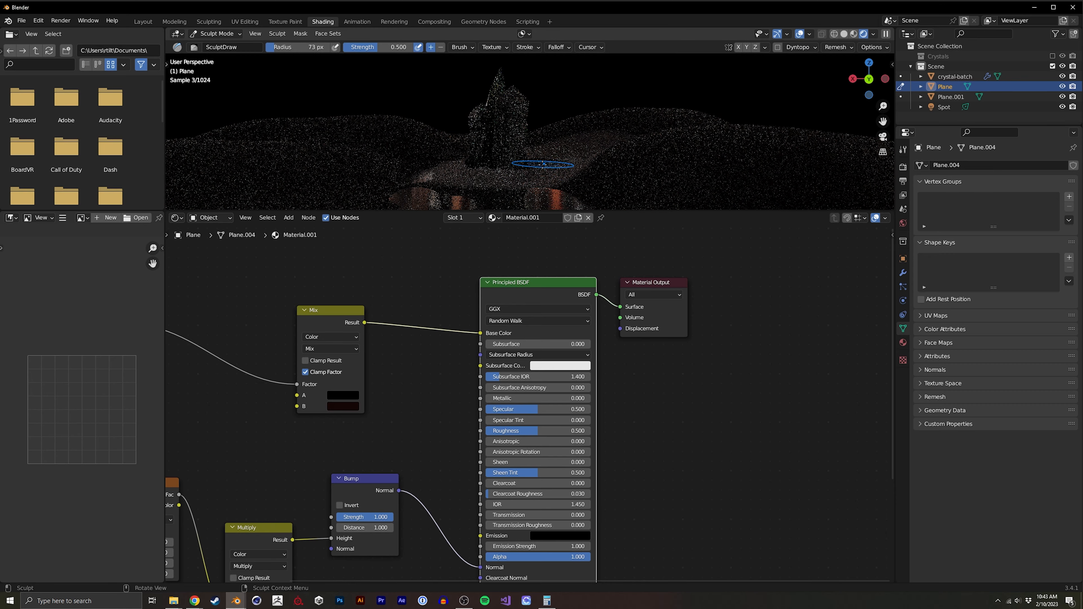
{"action": "mouse_move", "coordinate": [536, 170]}
{"action": "middle_mouse_down"}
{"action": "mouse_move", "coordinate": [567, 163]}
{"action": "mouse_move", "coordinate": [550, 152]}
{"action": "middle_mouse_up"}
{"action": "mouse_move", "coordinate": [559, 182]}
{"action": "left_mouse_down"}
{"action": "mouse_move", "coordinate": [581, 184]}
{"action": "mouse_move", "coordinate": [530, 223]}
{"action": "mouse_move", "coordinate": [551, 189]}
{"action": "left_mouse_up"}
Enlarge the brush radius to 120 px, sculpt the ground in front of and beside the crystals, and return to Object Mode.
{"action": "key", "text": "f"}
{"action": "left_click", "coordinate": [601, 183]}
{"action": "scroll", "coordinate": [550, 188], "scroll_direction": "down", "scroll_amount": 2}
{"action": "mouse_move", "coordinate": [545, 174]}
{"action": "middle_mouse_down"}
{"action": "mouse_move", "coordinate": [548, 190]}
{"action": "mouse_move", "coordinate": [550, 119]}
{"action": "mouse_move", "coordinate": [552, 165]}
{"action": "middle_mouse_up"}
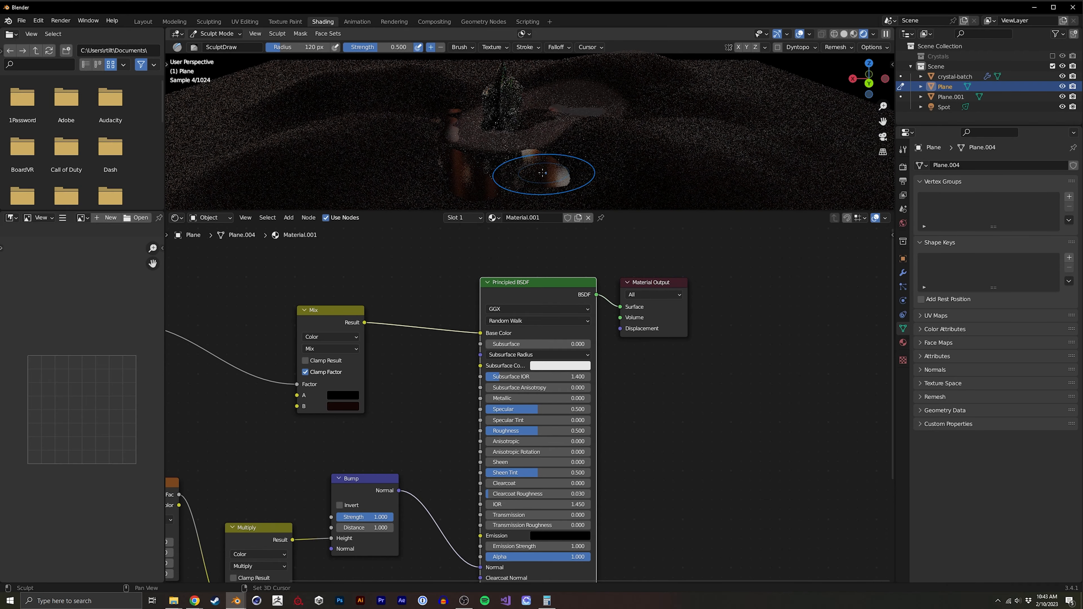
{"action": "left_click_drag", "start_coordinate": [552, 165], "coordinate": [537, 179]}
{"action": "middle_click_drag", "start_coordinate": [555, 167], "coordinate": [563, 166]}
{"action": "left_click_drag", "start_coordinate": [648, 139], "coordinate": [689, 130]}
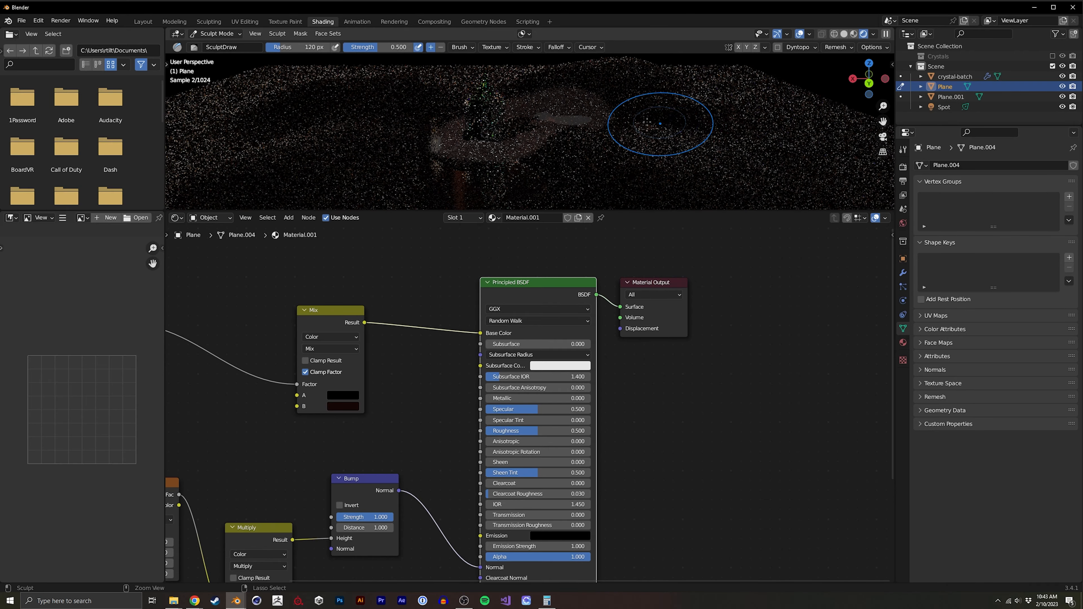
{"action": "key", "text": "ctrl+Tab"}
{"action": "mouse_move", "coordinate": [538, 144]}
{"action": "middle_mouse_down"}
{"action": "mouse_move", "coordinate": [545, 119]}
{"action": "mouse_move", "coordinate": [526, 160]}
{"action": "mouse_move", "coordinate": [513, 129]}
{"action": "mouse_move", "coordinate": [530, 134]}
{"action": "middle_mouse_up"}
{"action": "scroll", "coordinate": [547, 116], "scroll_direction": "up", "scroll_amount": 3}
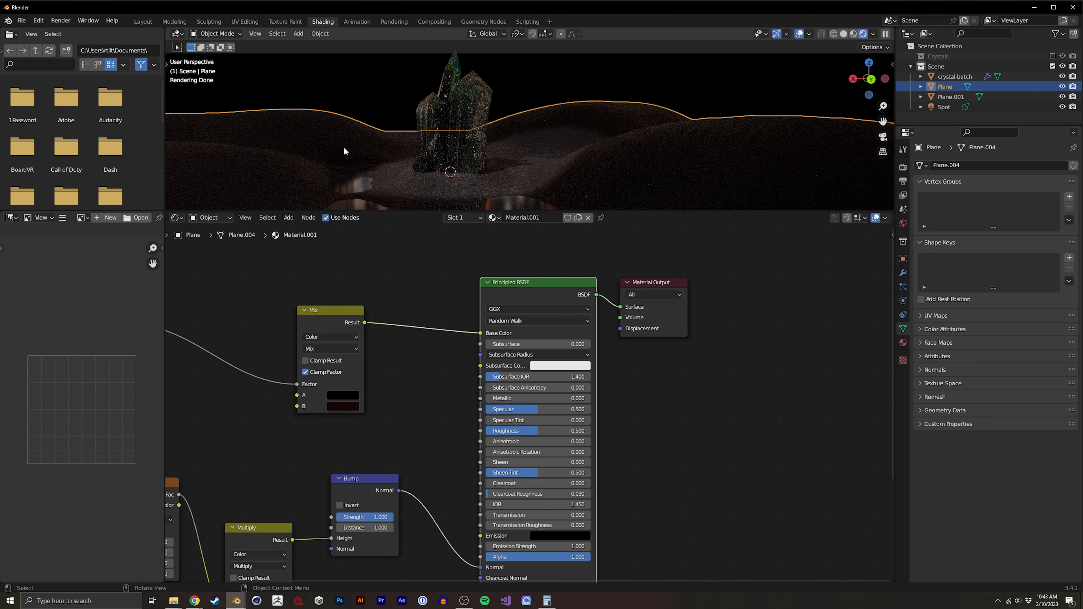
Create a geometry node tree named floor on the ground plane in the Geometry Nodes workspace.
{"action": "middle_click_drag", "start_coordinate": [354, 146], "coordinate": [347, 151]}
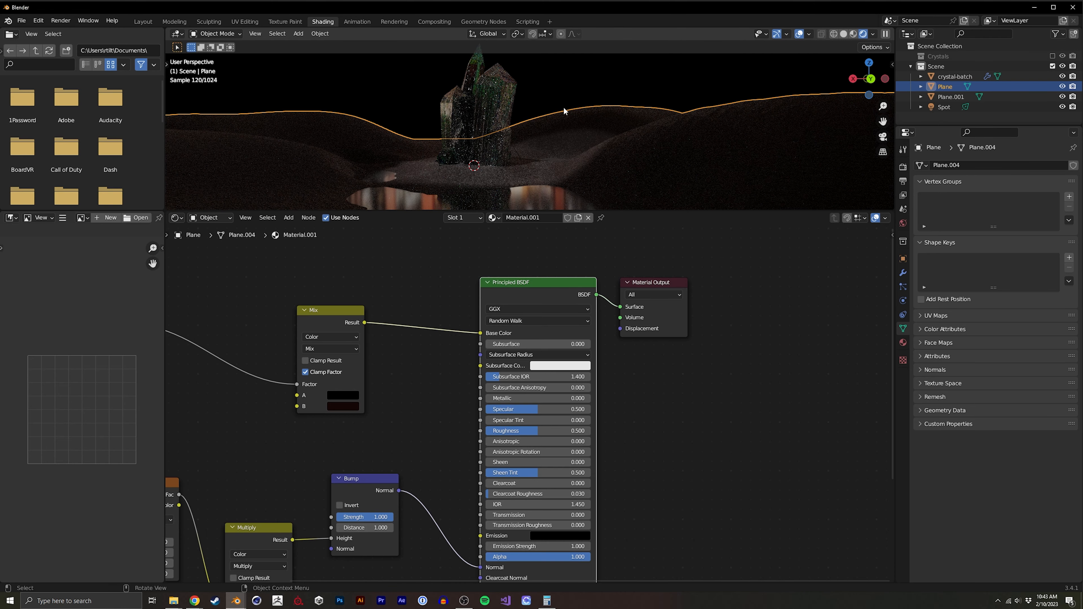
{"action": "middle_click_drag", "start_coordinate": [488, 124], "coordinate": [476, 125]}
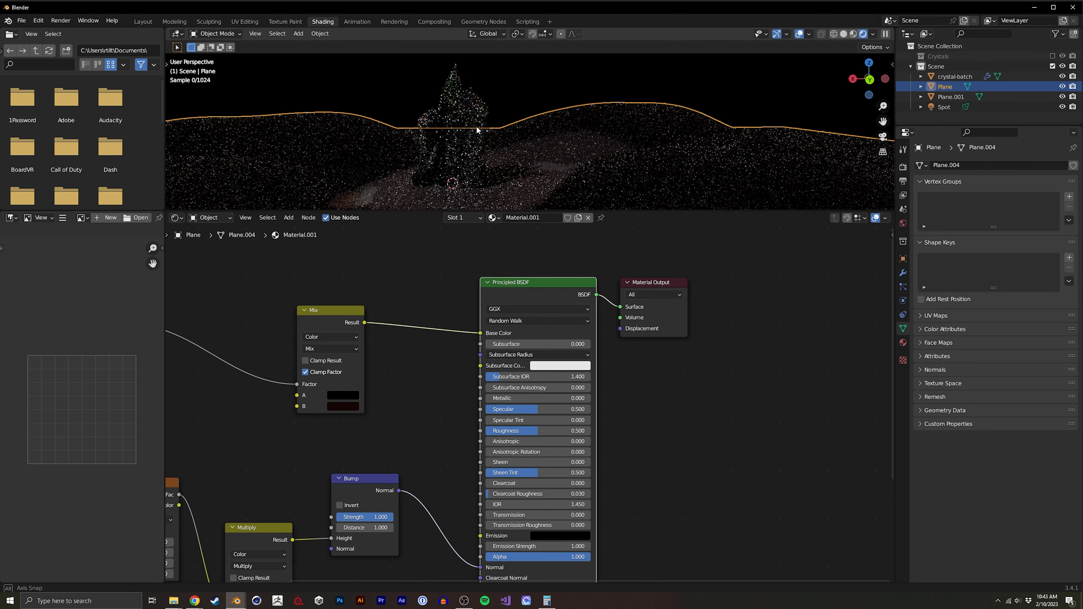
{"action": "left_click", "coordinate": [485, 21]}
{"action": "left_click", "coordinate": [444, 251]}
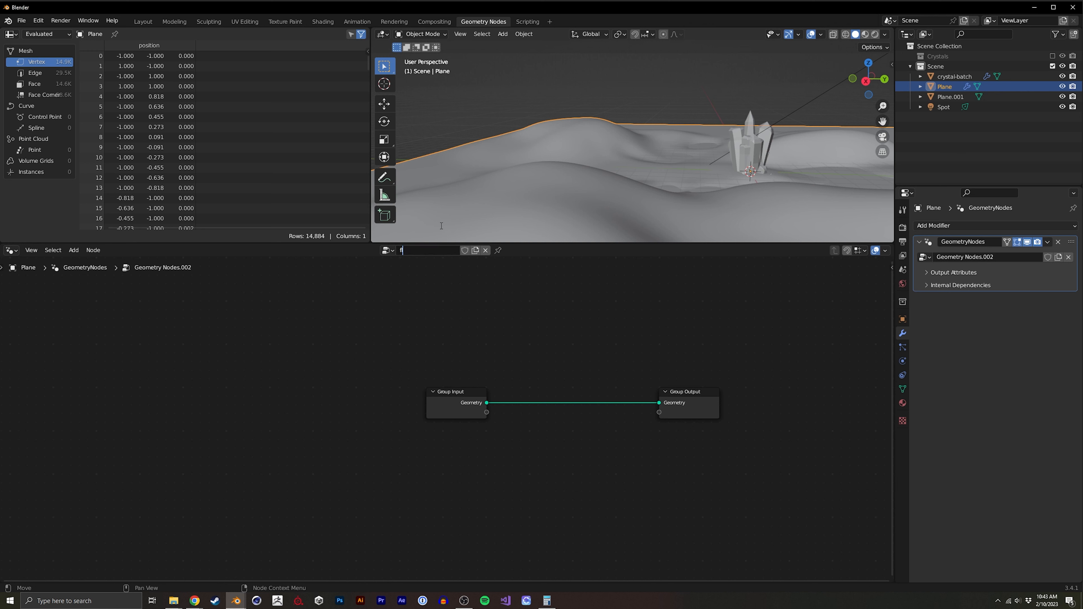
{"action": "type", "text": "loor"}
{"action": "key", "text": "Return"}
{"action": "middle_click_drag", "start_coordinate": [785, 203], "coordinate": [574, 175]}
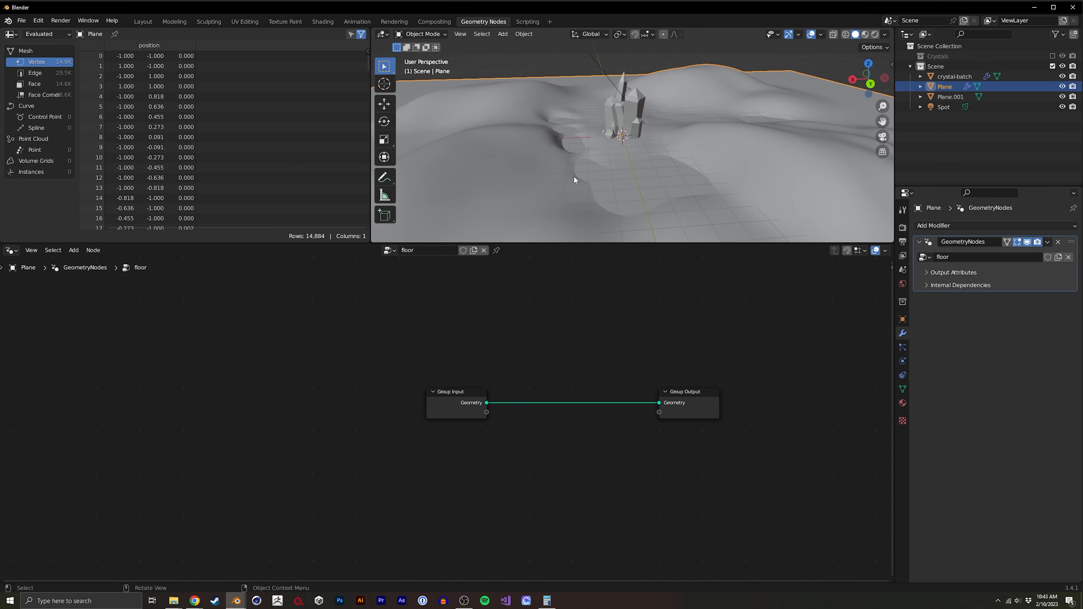
Insert a Join Geometry node between Group Input and Group Output and spread the nodes apart.
{"action": "key", "text": "shift+a"}
{"action": "left_click", "coordinate": [510, 264]}
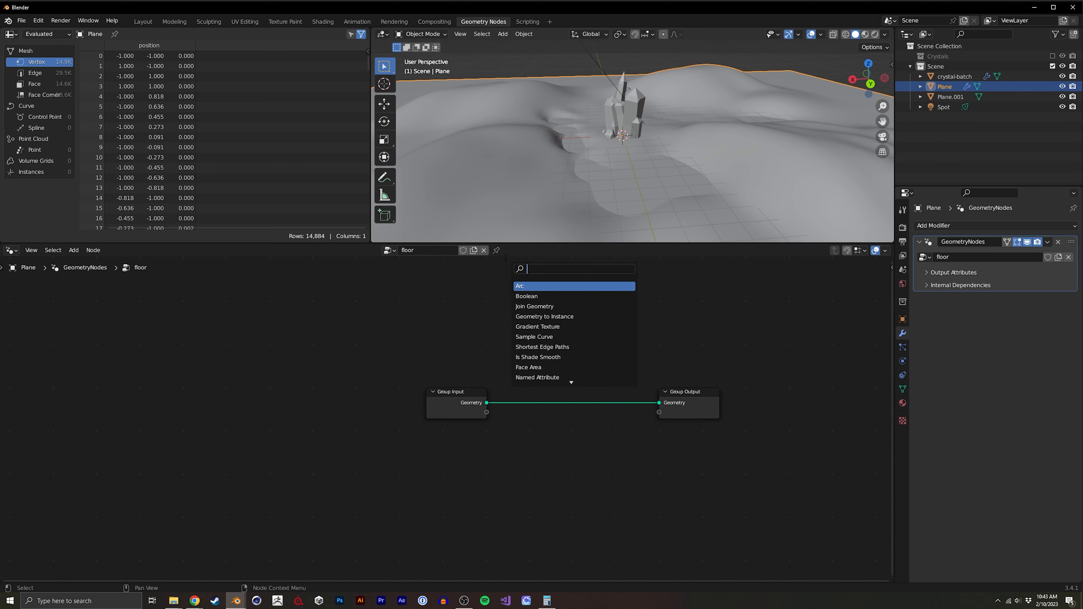
{"action": "type", "text": "join"}
{"action": "left_click", "coordinate": [544, 297]}
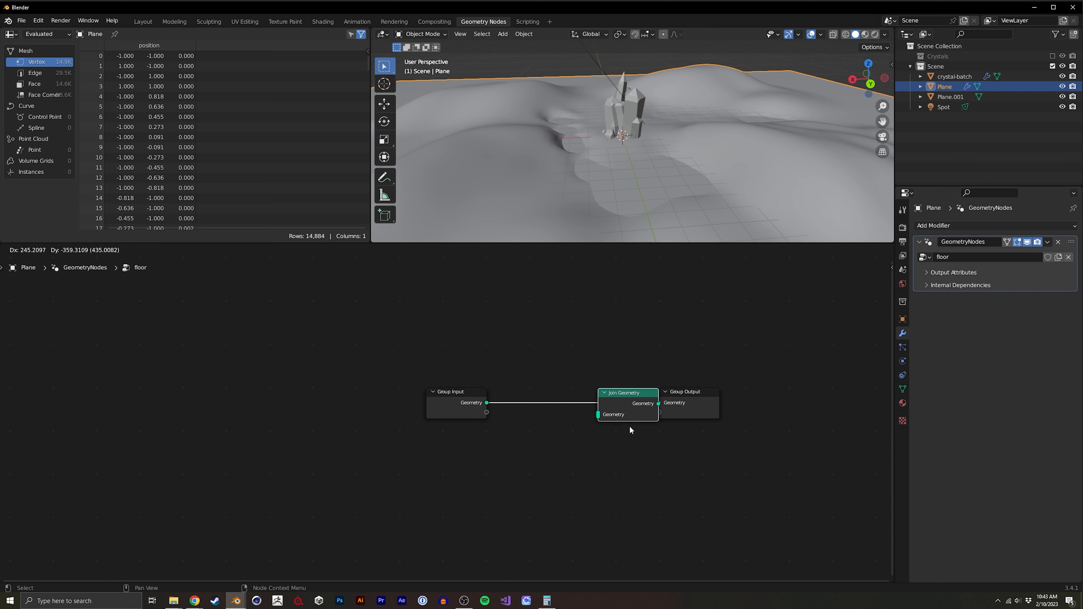
{"action": "left_click", "coordinate": [631, 430]}
{"action": "middle_click_drag", "start_coordinate": [475, 383], "coordinate": [494, 337]}
{"action": "left_click_drag", "start_coordinate": [471, 360], "coordinate": [400, 351]}
{"action": "left_click_drag", "start_coordinate": [649, 360], "coordinate": [621, 355]}
{"action": "middle_click_drag", "start_coordinate": [418, 376], "coordinate": [461, 356]}
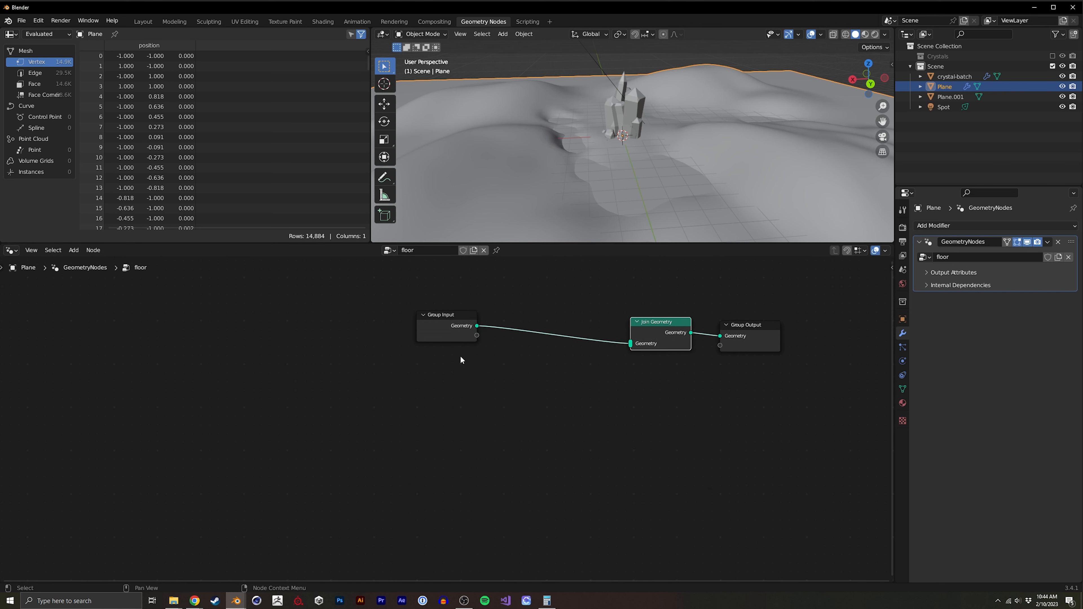
Add a Distribute Points on Faces node fed by Group Input, keeping the ground geometry linked directly to Join Geometry.
{"action": "key", "text": "shift+a"}
{"action": "left_click", "coordinate": [414, 353]}
{"action": "type", "text": "dis"}
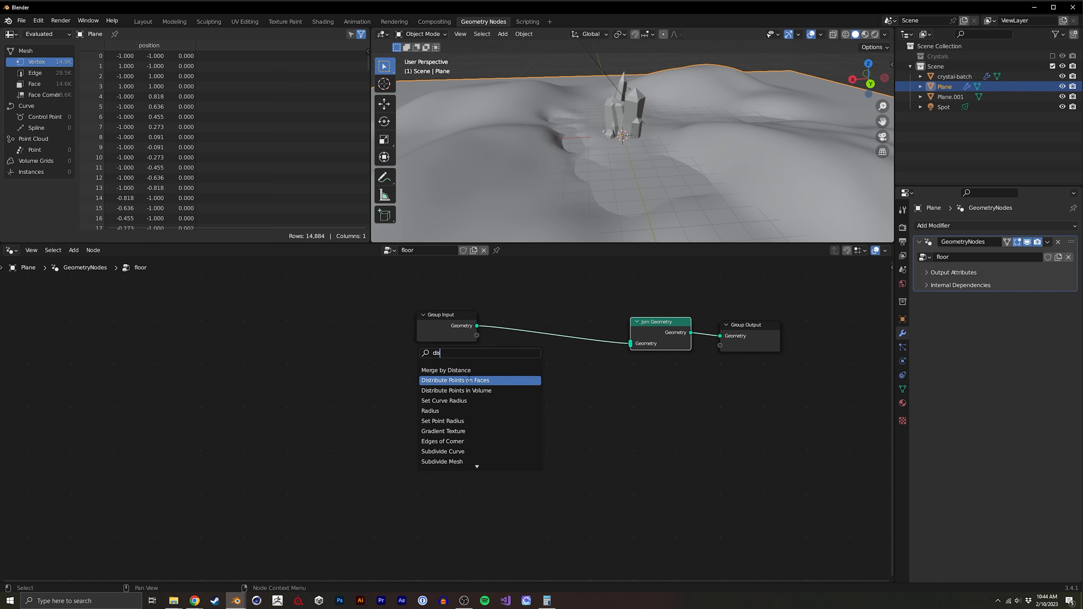
{"action": "left_click", "coordinate": [469, 380]}
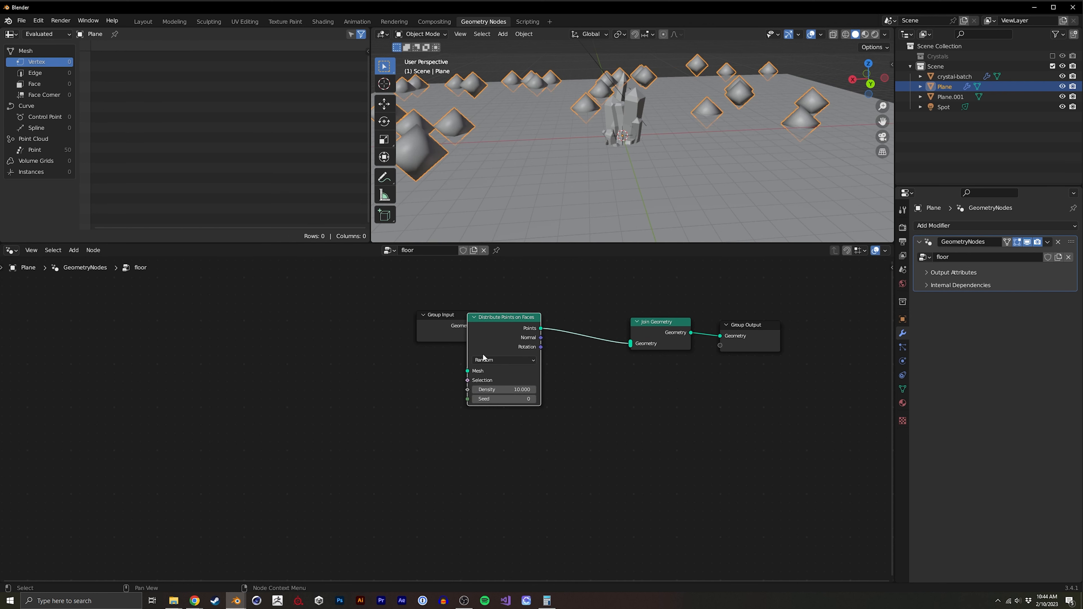
{"action": "left_click", "coordinate": [513, 373]}
{"action": "left_click_drag", "start_coordinate": [477, 327], "coordinate": [630, 343]}
{"action": "left_click_drag", "start_coordinate": [444, 315], "coordinate": [301, 313]}
{"action": "left_click_drag", "start_coordinate": [509, 369], "coordinate": [365, 364]}
Insert an Instance on Points node between Distribute Points on Faces and Join Geometry, and arrange the nodes.
{"action": "key", "text": "shift+a"}
{"action": "type", "text": "isntan"}
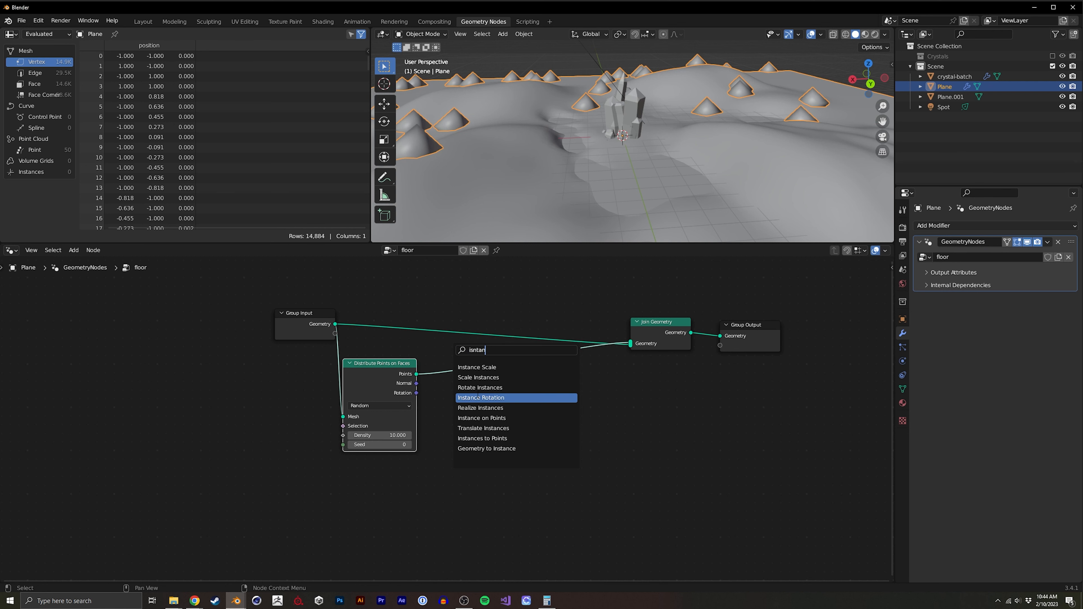
{"action": "left_click", "coordinate": [482, 419]}
{"action": "left_click", "coordinate": [477, 423]}
{"action": "left_click_drag", "start_coordinate": [477, 357], "coordinate": [488, 405]}
{"action": "middle_click_drag", "start_coordinate": [437, 399], "coordinate": [514, 348]}
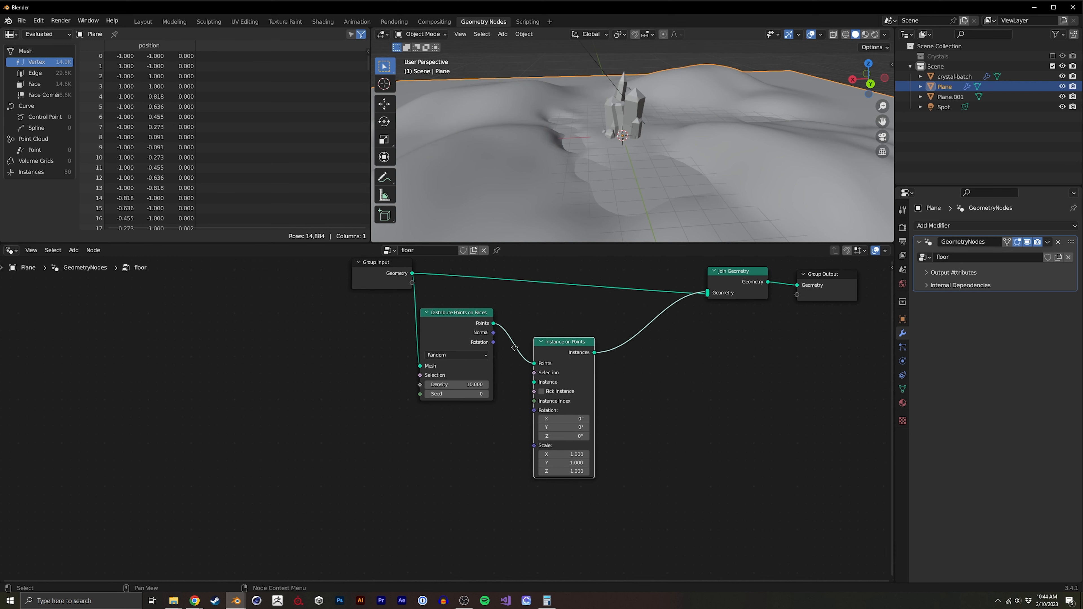
{"action": "left_click_drag", "start_coordinate": [445, 316], "coordinate": [460, 328]}
Add an Ico Sphere node beside the Distribute Points on Faces node.
{"action": "middle_click_drag", "start_coordinate": [337, 408], "coordinate": [355, 405]}
{"action": "key", "text": "shift+a"}
{"action": "left_click", "coordinate": [332, 356]}
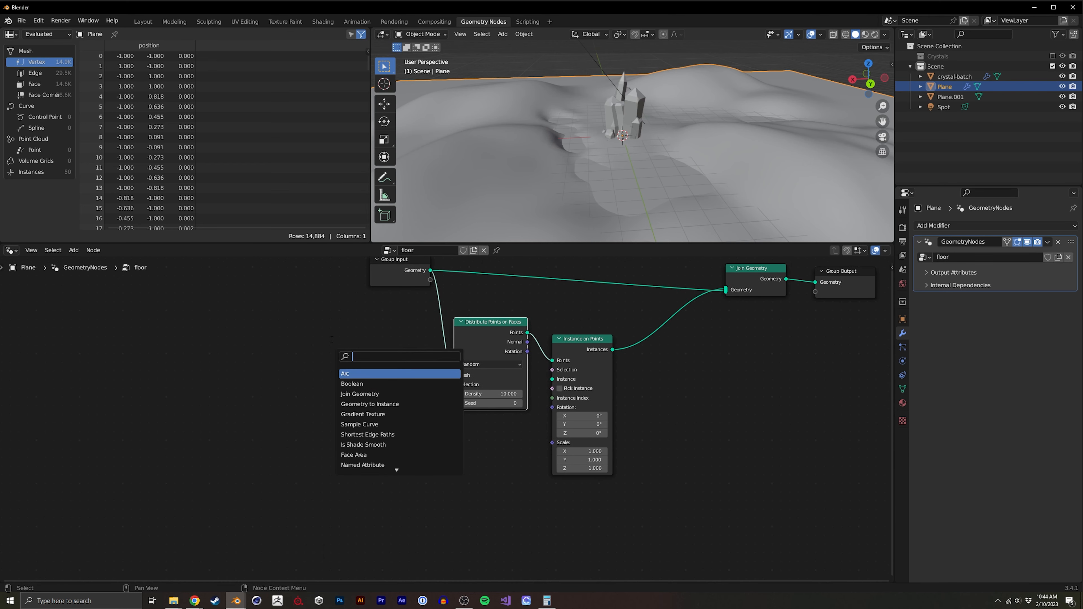
{"action": "type", "text": "ic"}
{"action": "key", "text": "Return"}
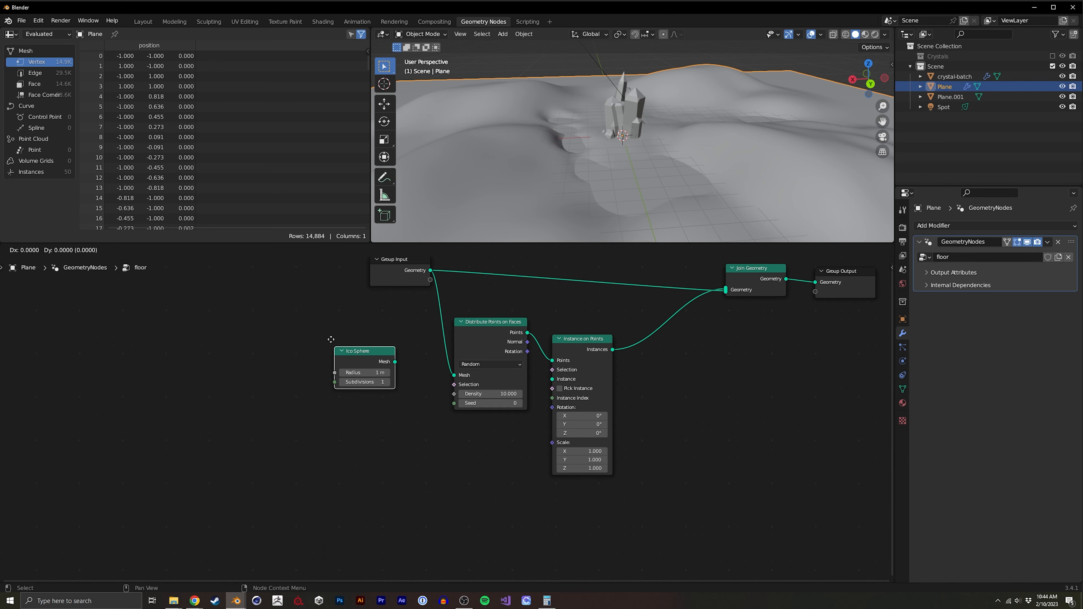
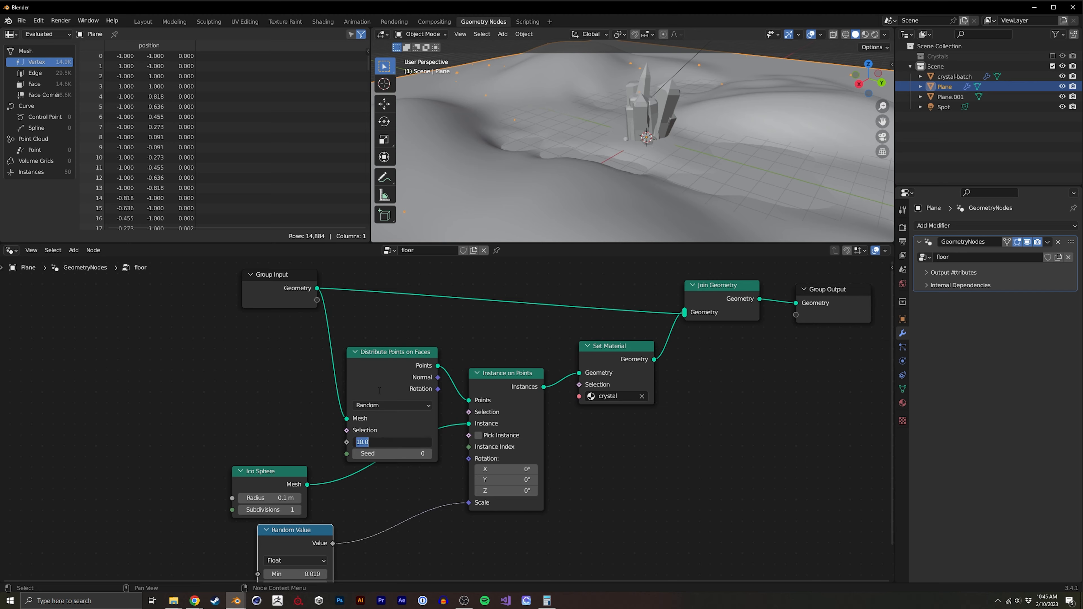
Set the Distribute Points on Faces density to 5000 and deselect the ground plane to inspect the scattered instances.
{"action": "type", "text": "5000"}
{"action": "key", "text": "Return"}
{"action": "middle_click_drag", "start_coordinate": [598, 205], "coordinate": [611, 175]}
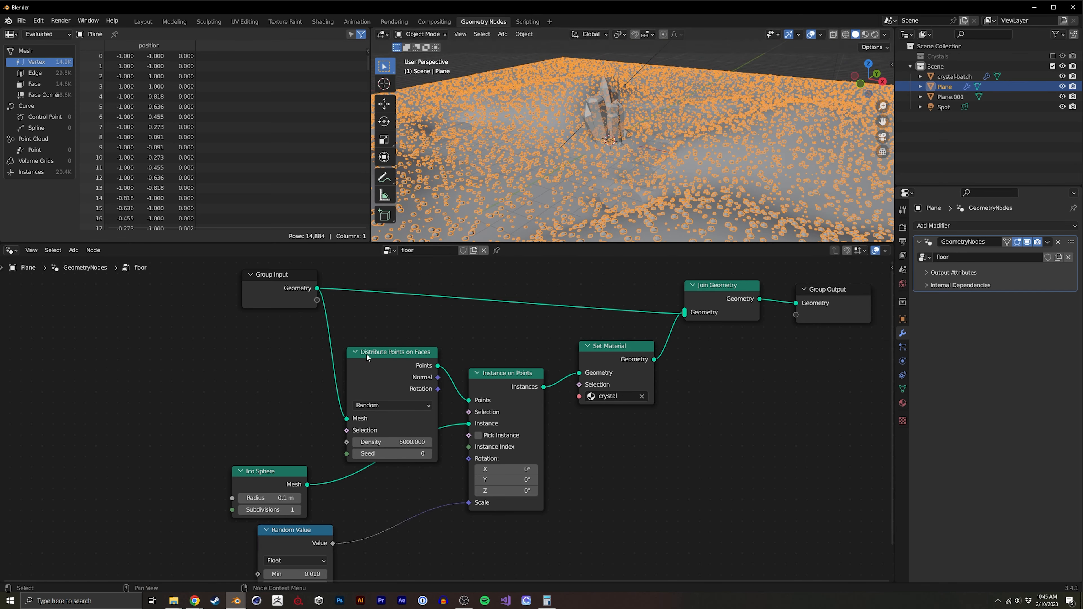
{"action": "left_click_drag", "start_coordinate": [384, 352], "coordinate": [375, 318]}
{"action": "middle_click_drag", "start_coordinate": [313, 343], "coordinate": [442, 350]}
{"action": "middle_click_drag", "start_coordinate": [508, 205], "coordinate": [531, 197]}
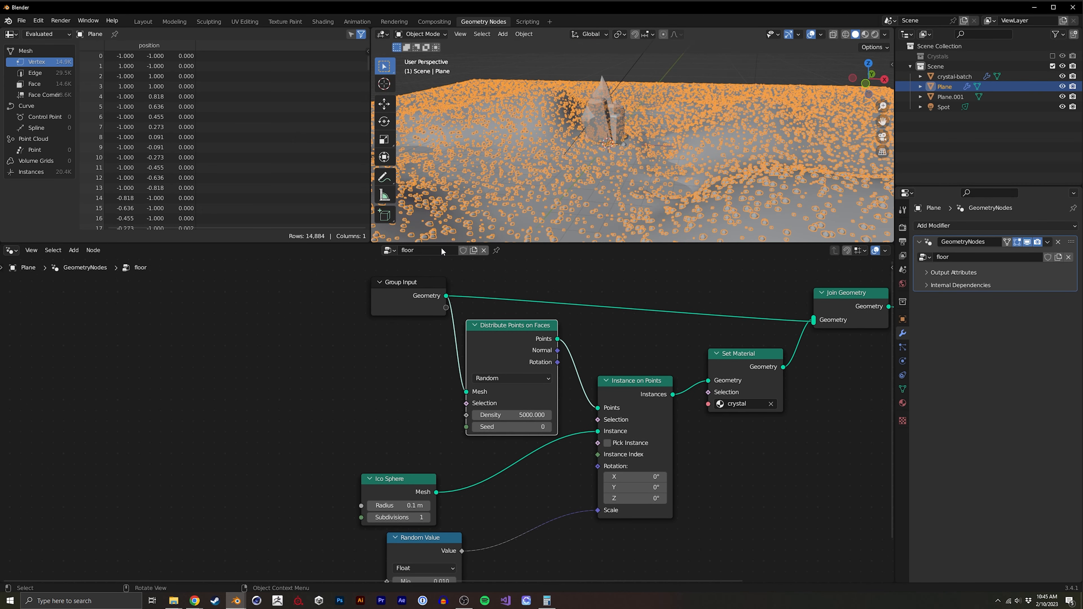
{"action": "left_click", "coordinate": [242, 373]}
{"action": "key", "text": "shift+a"}
{"action": "left_click", "coordinate": [743, 73]}
{"action": "middle_click_drag", "start_coordinate": [743, 73], "coordinate": [665, 130]}
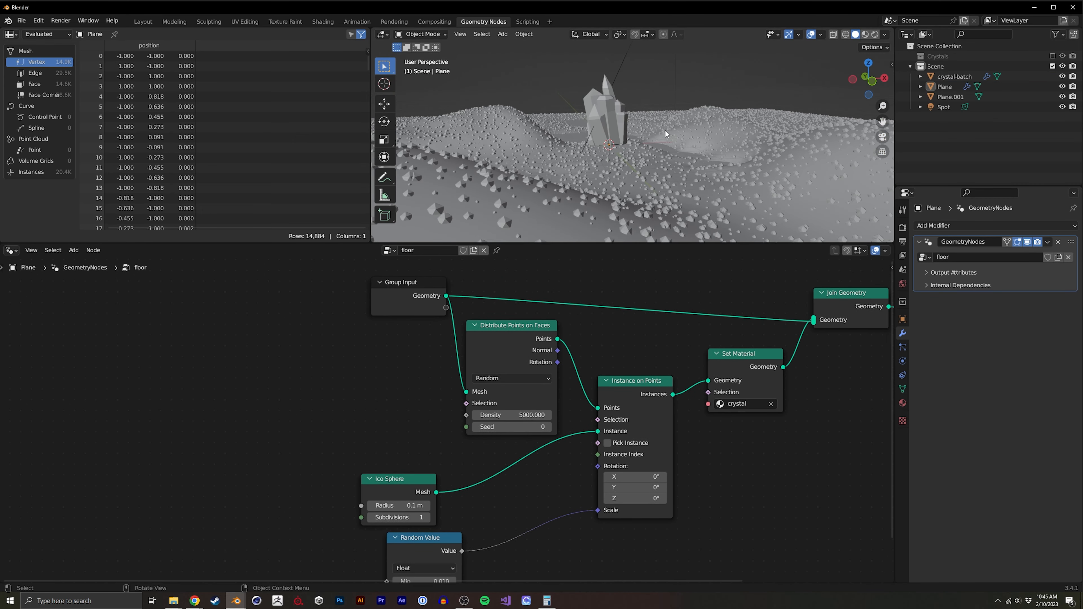
Add a Musgrave Texture node and connect its Height to the Selection of Distribute Points on Faces.
{"action": "key", "text": "shift+a"}
{"action": "type", "text": "mus"}
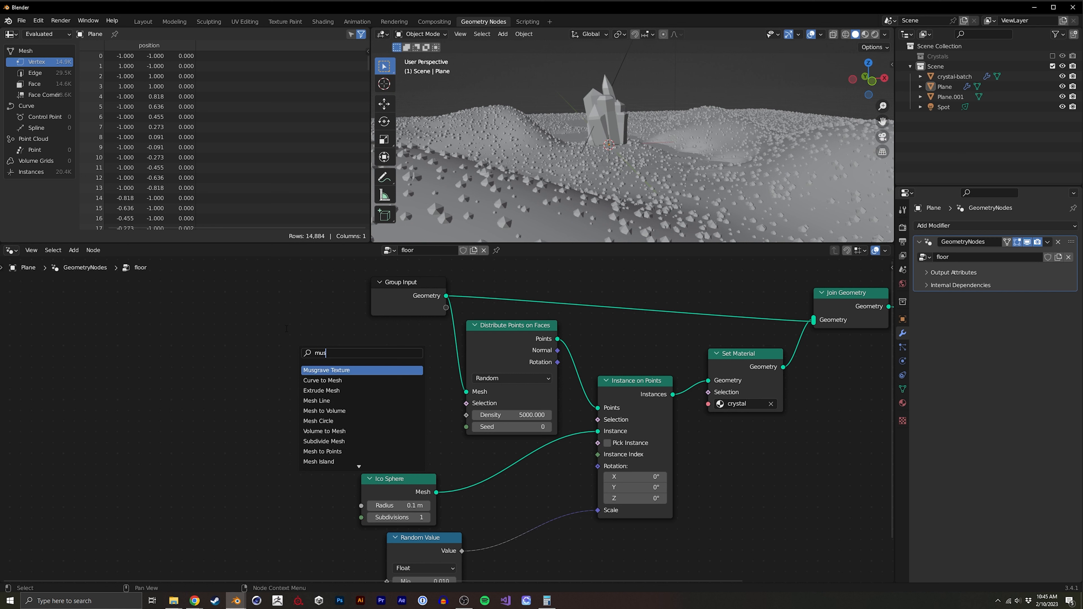
{"action": "key", "text": "Return"}
{"action": "left_click", "coordinate": [346, 361]}
{"action": "left_click_drag", "start_coordinate": [360, 365], "coordinate": [470, 404]}
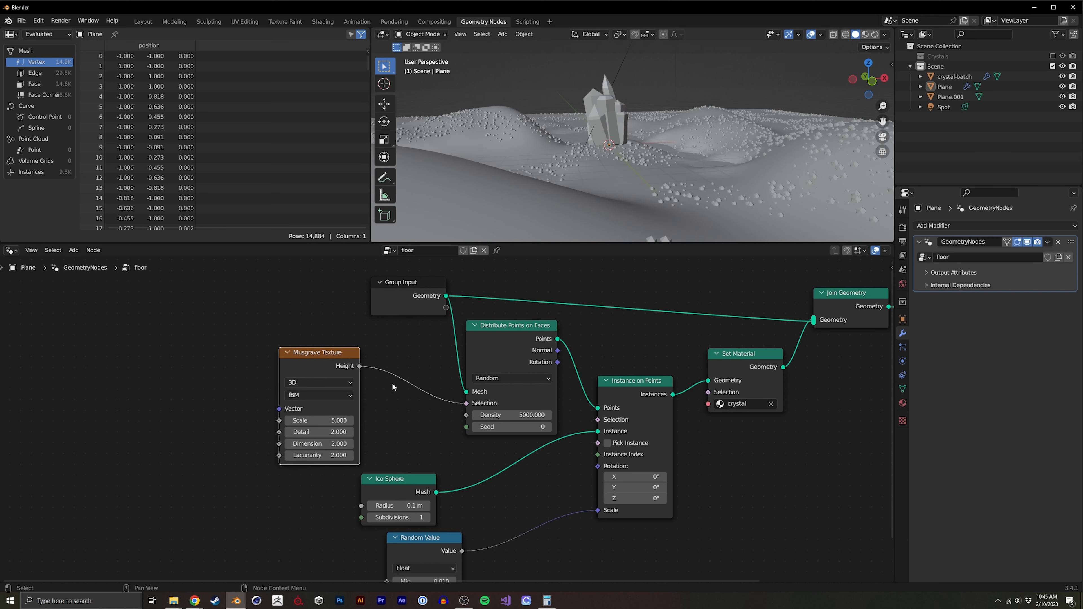
{"action": "middle_click_drag", "start_coordinate": [642, 123], "coordinate": [625, 131]}
{"action": "scroll", "coordinate": [624, 417], "scroll_direction": "down", "scroll_amount": 6}
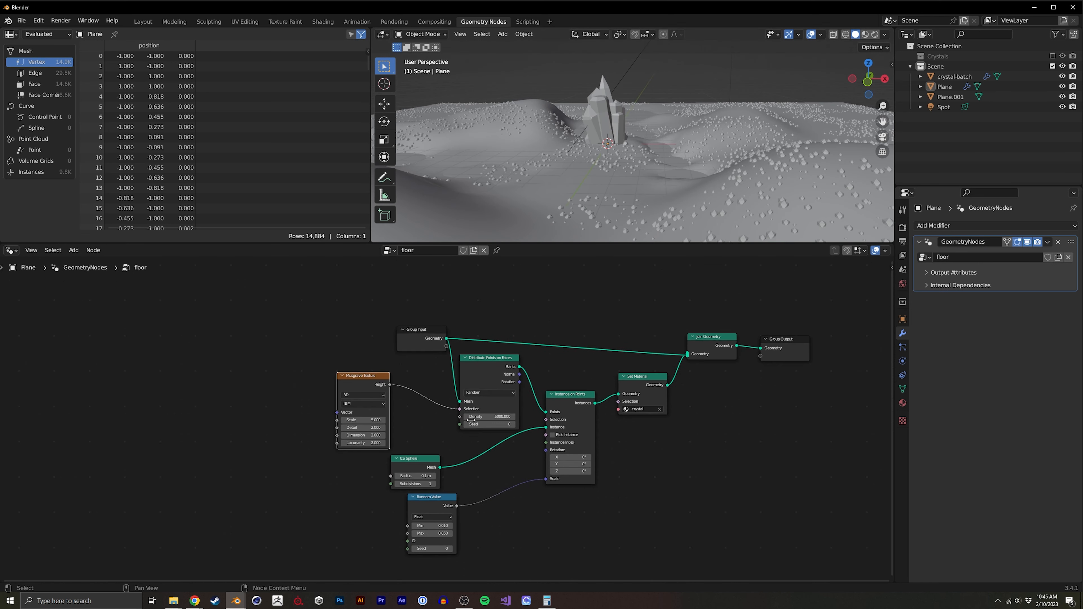
Duplicate the whole scatter branch, from Musgrave Texture to Set Material, and place the copy below the original.
{"action": "middle_click_drag", "start_coordinate": [624, 418], "coordinate": [465, 371]}
{"action": "scroll", "coordinate": [466, 375], "scroll_direction": "down", "scroll_amount": 2}
{"action": "left_click_drag", "start_coordinate": [253, 467], "coordinate": [508, 330]}
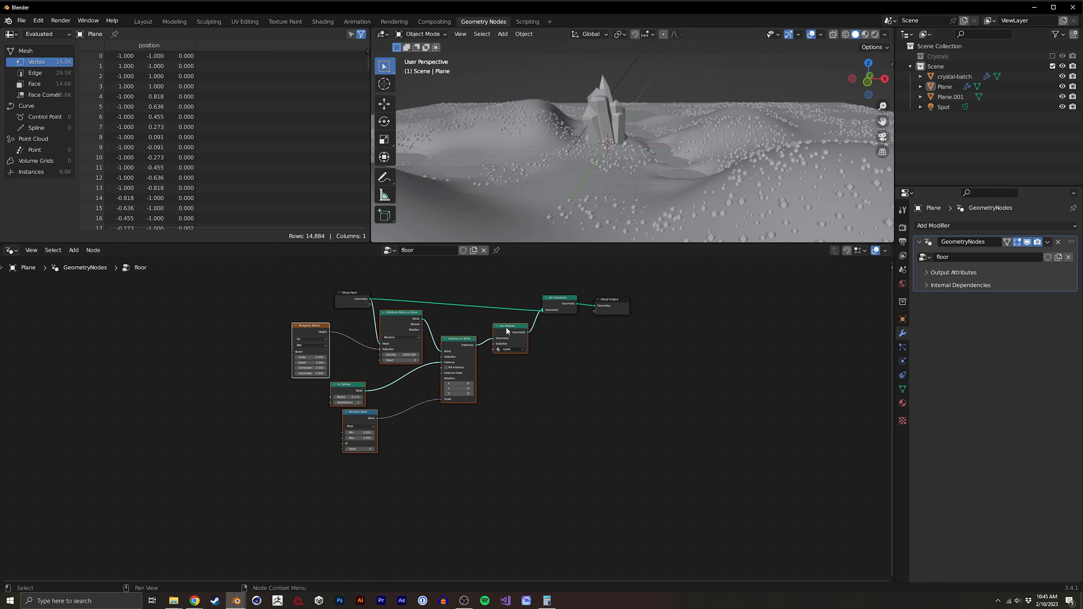
{"action": "key", "text": "shift+d"}
{"action": "left_click", "coordinate": [488, 479]}
{"action": "middle_click_drag", "start_coordinate": [450, 431], "coordinate": [448, 345]}
{"action": "scroll", "coordinate": [448, 354], "scroll_direction": "up", "scroll_amount": 4}
{"action": "middle_click_drag", "start_coordinate": [401, 407], "coordinate": [437, 358]}
{"action": "scroll", "coordinate": [437, 359], "scroll_direction": "up", "scroll_amount": 3}
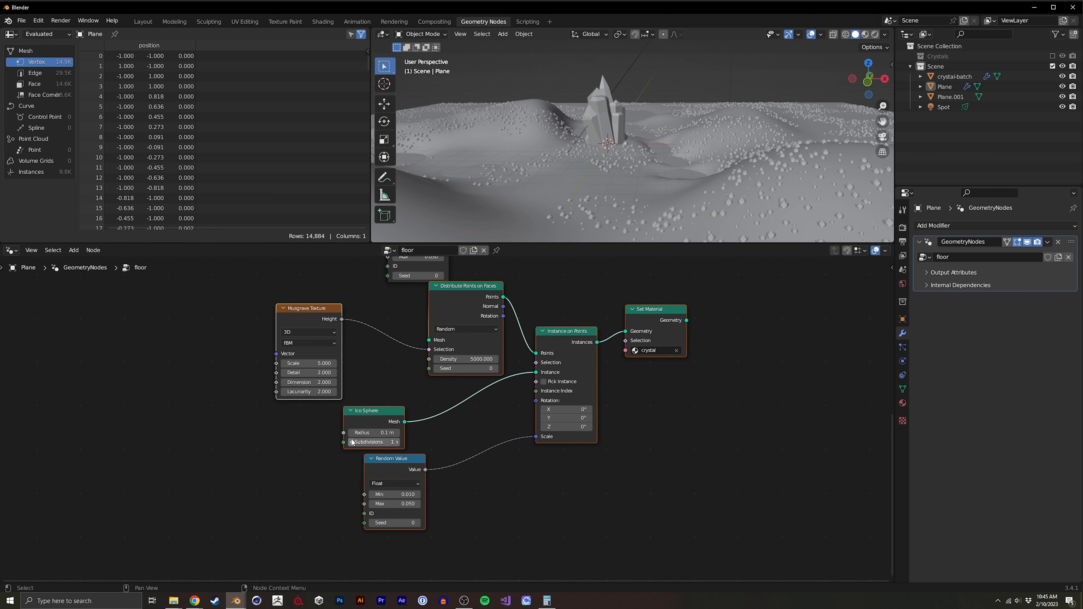
Replace the duplicated branch's Ico Sphere with a UV Sphere node linked to the Instance input of Instance on Points.
{"action": "left_click", "coordinate": [378, 412]}
{"action": "key", "text": "x"}
{"action": "key", "text": "shift+a"}
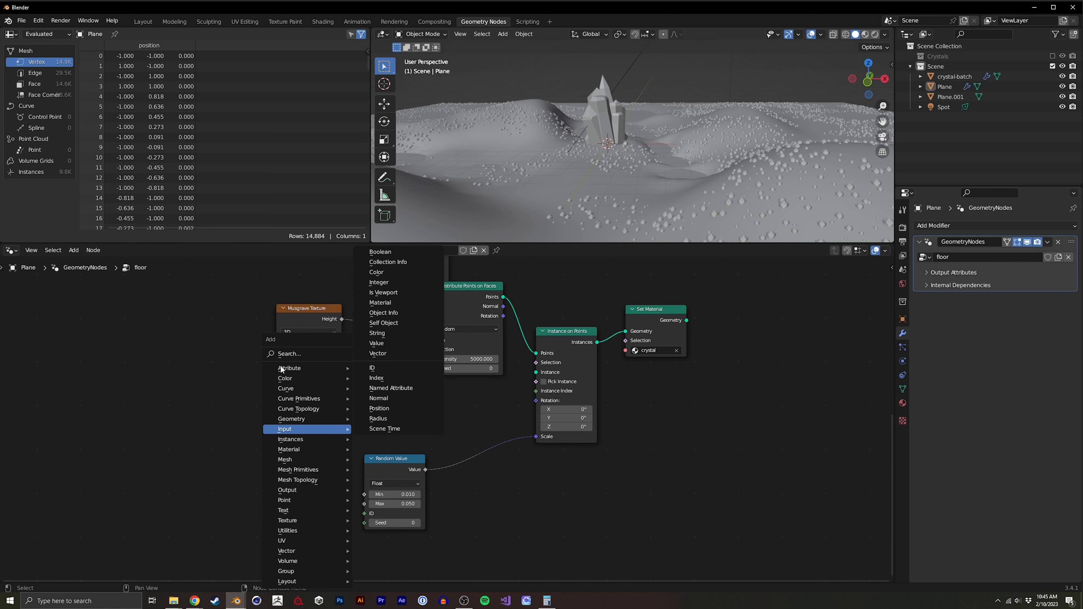
{"action": "left_click", "coordinate": [287, 354]}
{"action": "type", "text": "uv"}
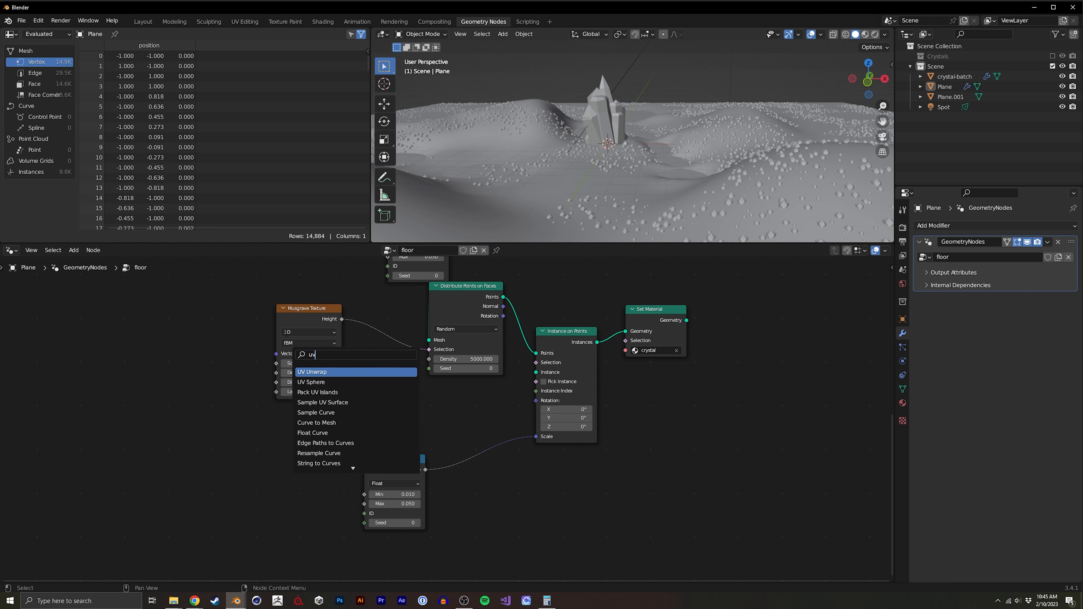
{"action": "key", "text": "Down"}
{"action": "key", "text": "Return"}
{"action": "left_click", "coordinate": [385, 390]}
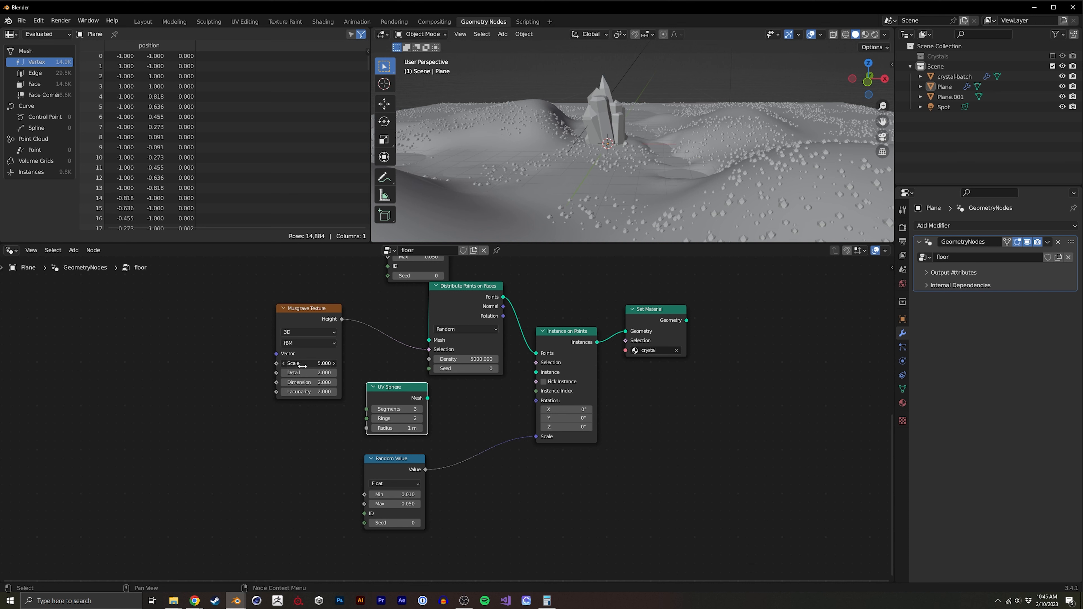
{"action": "middle_click_drag", "start_coordinate": [482, 387], "coordinate": [389, 394]}
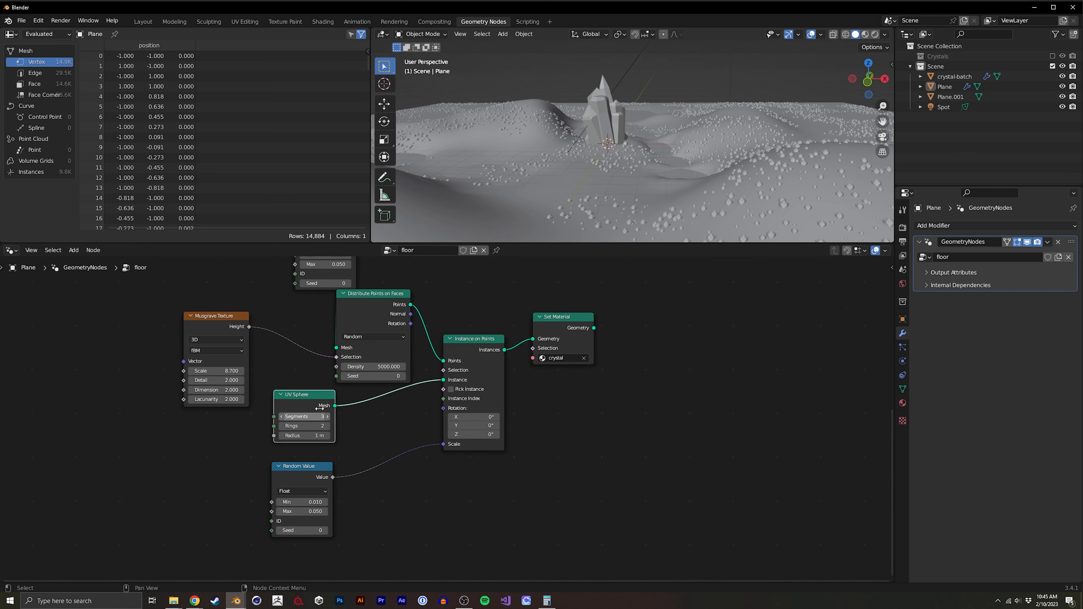
Connect Group Input to the duplicated Distribute Points on Faces node and the duplicated Set Material to Join Geometry.
{"action": "middle_click_drag", "start_coordinate": [466, 318], "coordinate": [344, 422]}
{"action": "middle_click_drag", "start_coordinate": [446, 363], "coordinate": [357, 477]}
{"action": "scroll", "coordinate": [401, 411], "scroll_direction": "down", "scroll_amount": 6}
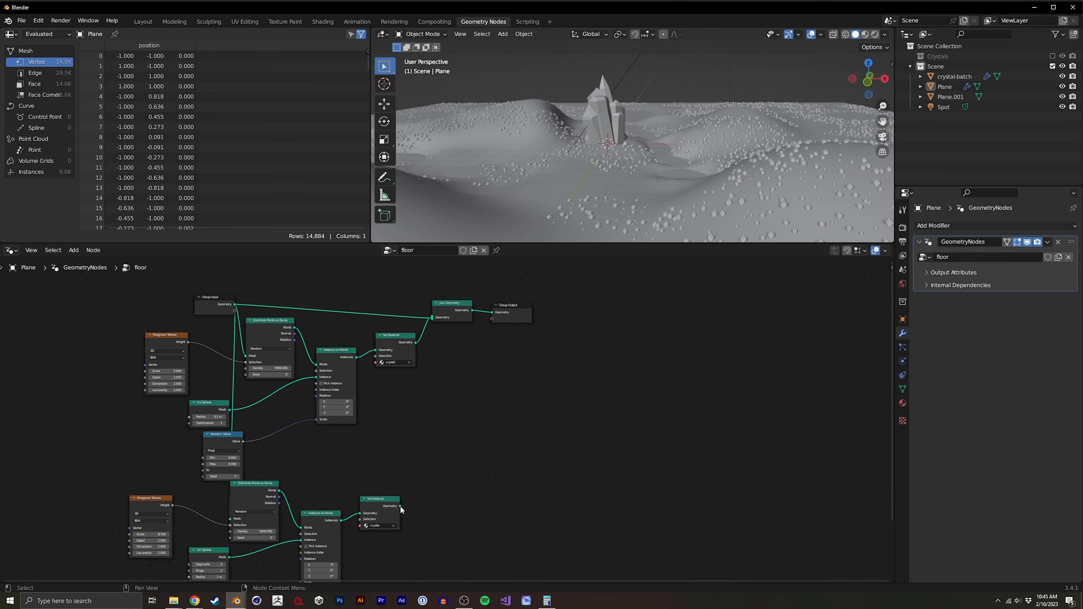
{"action": "left_click_drag", "start_coordinate": [400, 506], "coordinate": [432, 318]}
{"action": "middle_click_drag", "start_coordinate": [243, 504], "coordinate": [414, 364]}
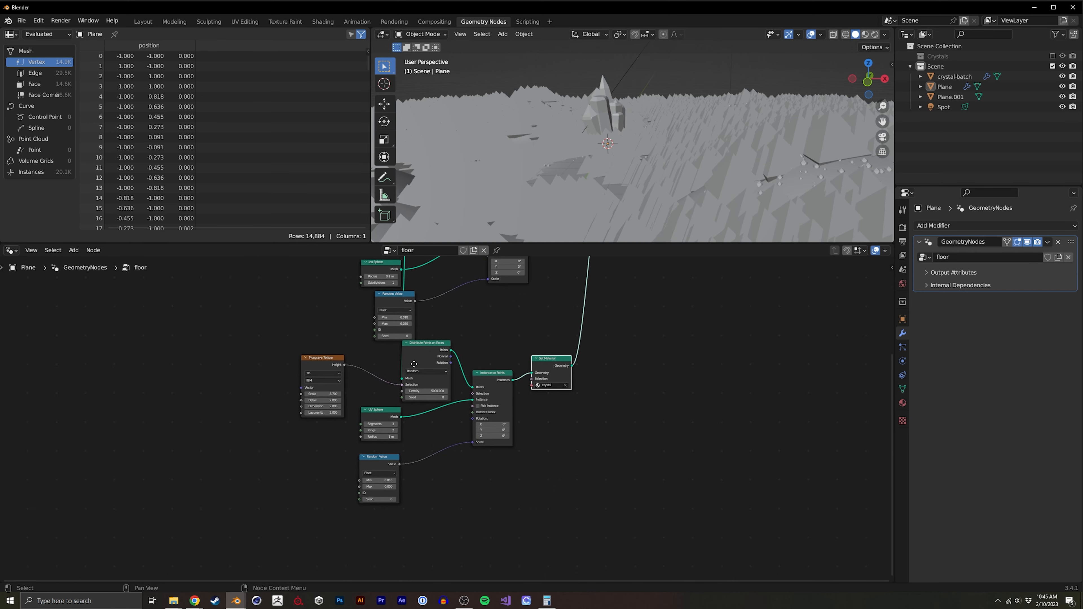
Lower the duplicated Random Value node's Max to 0.000 to shrink the UV Sphere instances.
{"action": "scroll", "coordinate": [449, 423], "scroll_direction": "up", "scroll_amount": 6}
{"action": "middle_click_drag", "start_coordinate": [367, 406], "coordinate": [476, 344]}
{"action": "left_click_drag", "start_coordinate": [451, 462], "coordinate": [445, 462], "text": "shift"}
{"action": "middle_click_drag", "start_coordinate": [438, 400], "coordinate": [437, 411]}
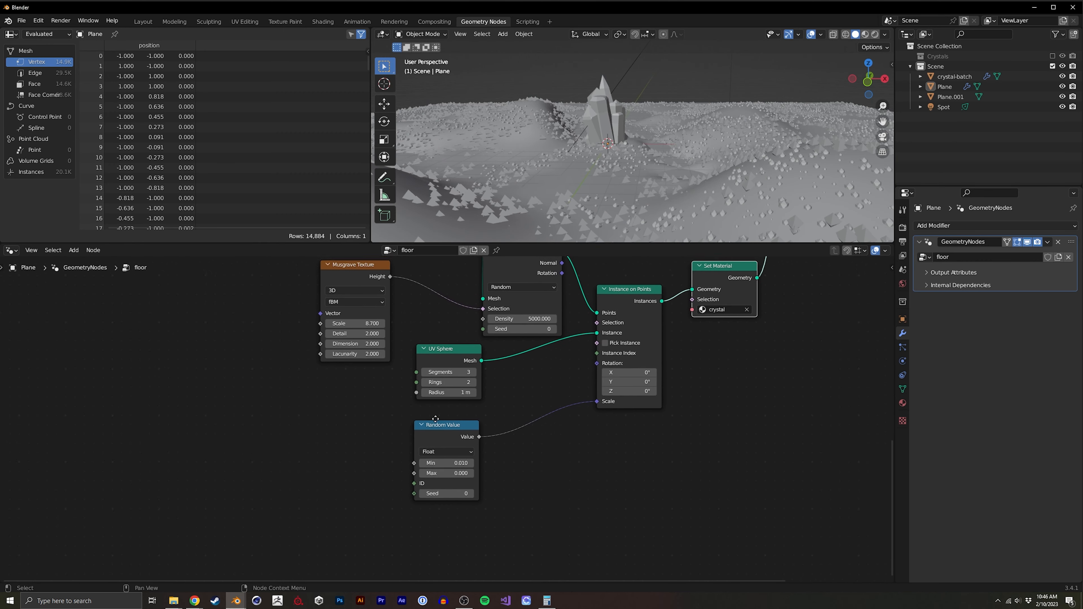
Switch the duplicated Musgrave Texture to 4D and set its W to 0.140.
{"action": "scroll", "coordinate": [440, 406], "scroll_direction": "up", "scroll_amount": 2}
{"action": "middle_click_drag", "start_coordinate": [378, 340], "coordinate": [379, 470]}
{"action": "scroll", "coordinate": [346, 442], "scroll_direction": "up", "scroll_amount": 2}
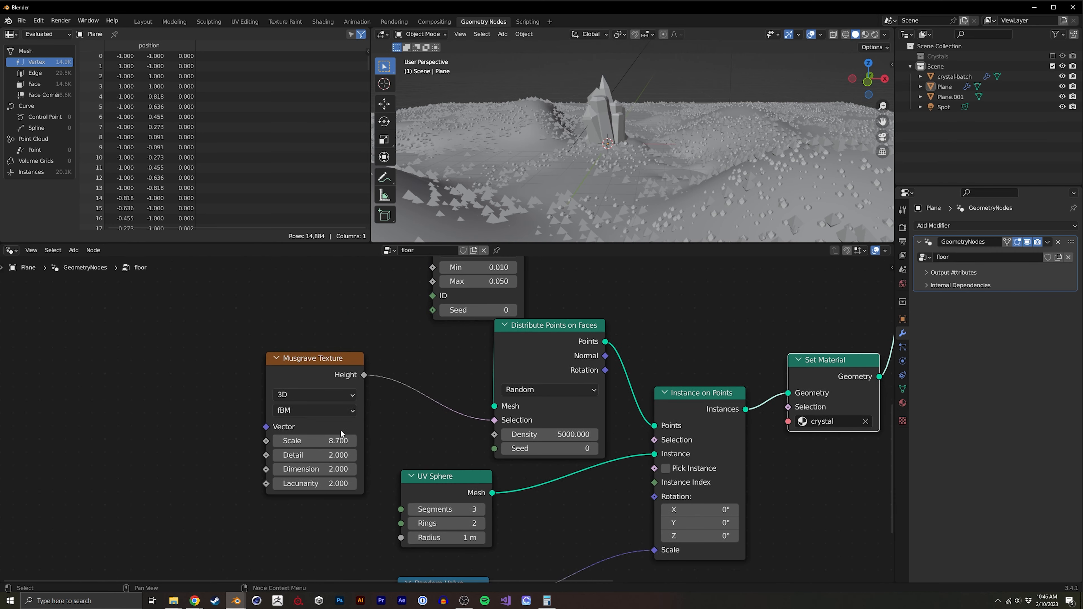
{"action": "left_click", "coordinate": [314, 394]}
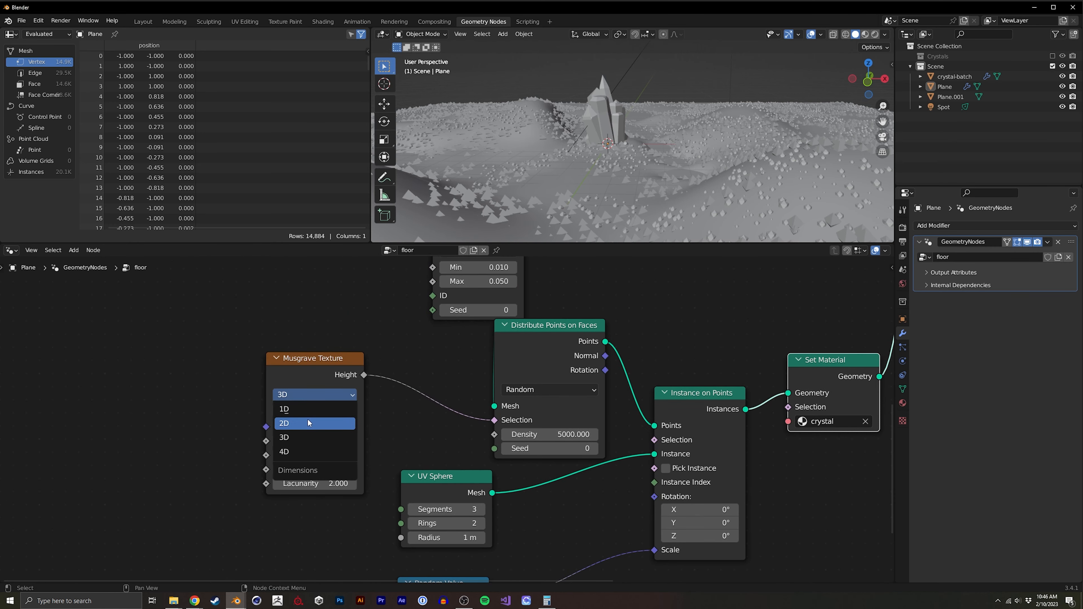
{"action": "left_click", "coordinate": [309, 451]}
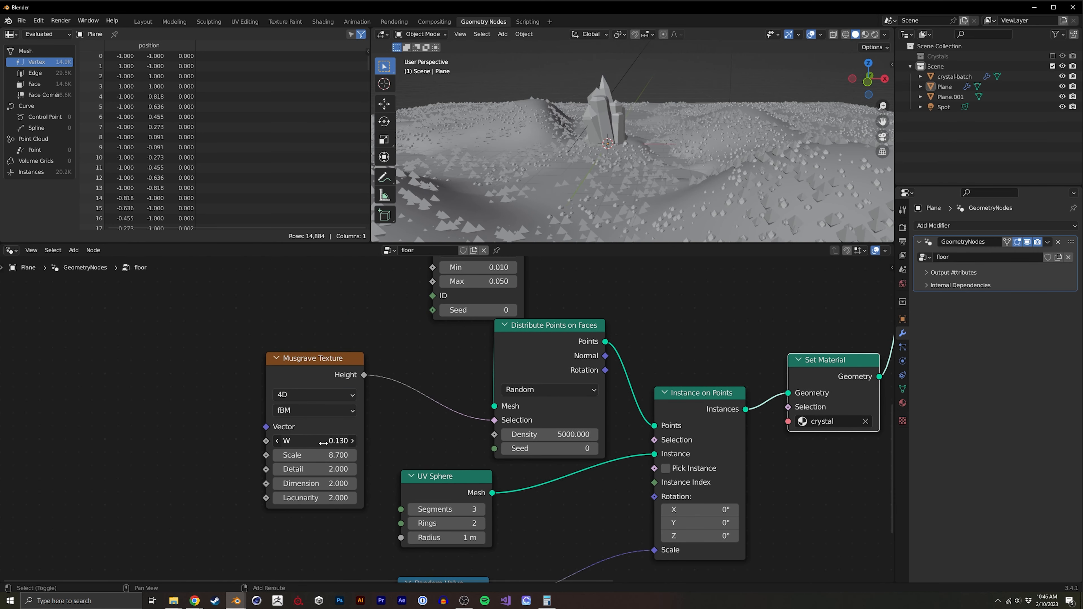
{"action": "mouse_move", "coordinate": [321, 442]}
{"action": "left_mouse_down"}
{"action": "mouse_move", "coordinate": [305, 443]}
{"action": "mouse_move", "coordinate": [326, 446]}
{"action": "left_mouse_up"}
Reduce the duplicated Musgrave Texture's Scale to 1.190.
{"action": "left_click", "coordinate": [324, 456]}
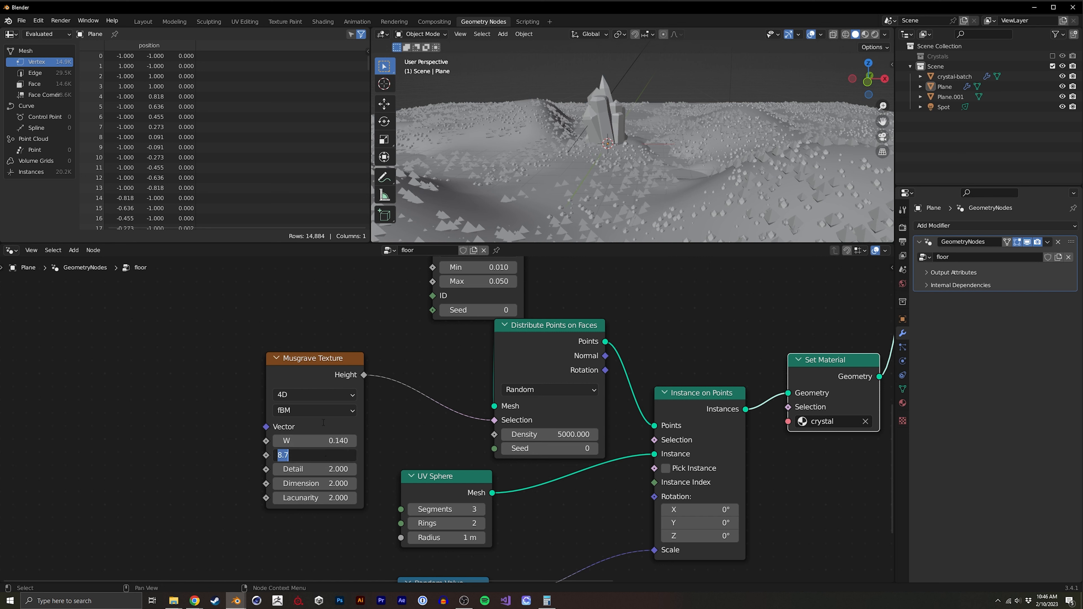
{"action": "type", "text": "5"}
{"action": "key", "text": "Return"}
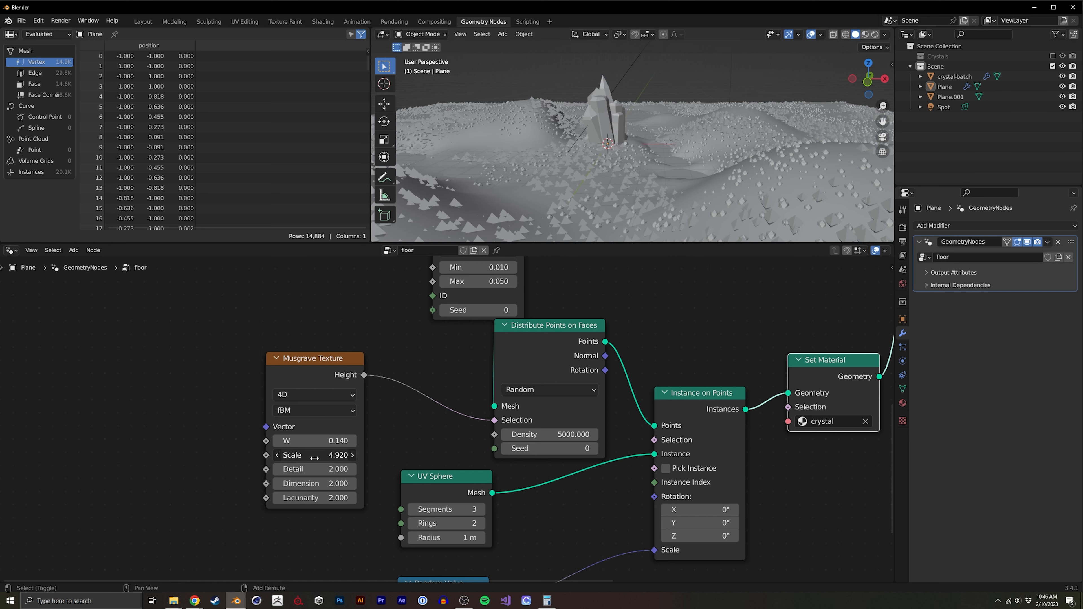
{"action": "left_click_drag", "start_coordinate": [307, 458], "coordinate": [159, 472]}
{"action": "middle_click_drag", "start_coordinate": [307, 455], "coordinate": [322, 387]}
{"action": "scroll", "coordinate": [290, 422], "scroll_direction": "down", "scroll_amount": 2}
{"action": "middle_click_drag", "start_coordinate": [279, 445], "coordinate": [317, 356]}
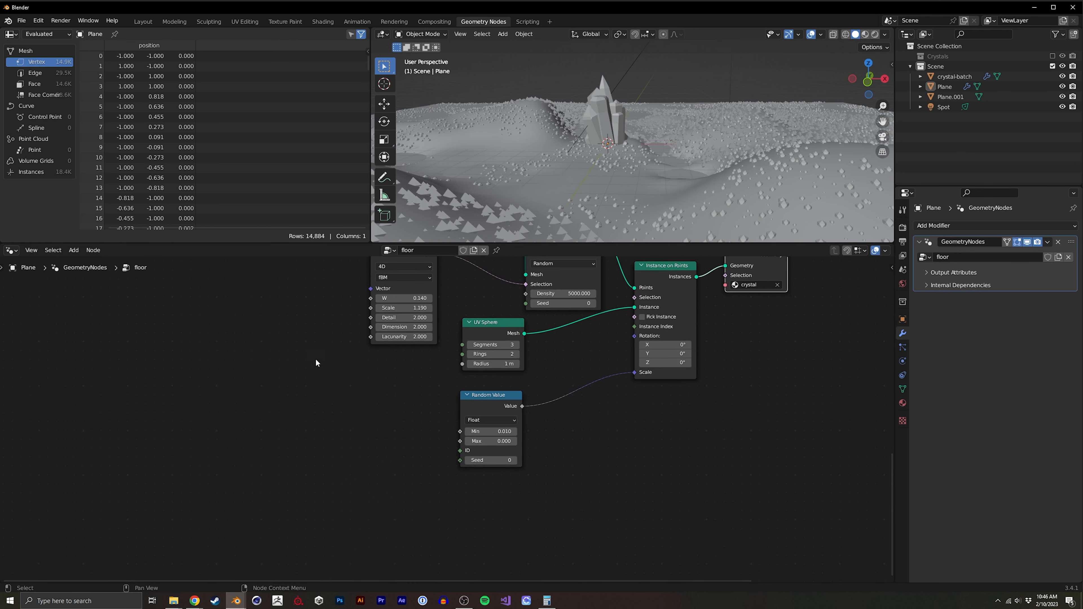
Duplicate the Random Value node of the Ico Sphere scatter and switch the copy's data type to Vector.
{"action": "middle_click_drag", "start_coordinate": [380, 273], "coordinate": [367, 441]}
{"action": "middle_click_drag", "start_coordinate": [371, 371], "coordinate": [265, 502]}
{"action": "left_click_drag", "start_coordinate": [384, 448], "coordinate": [450, 437]}
{"action": "middle_click_drag", "start_coordinate": [319, 458], "coordinate": [376, 436]}
{"action": "key", "text": "shift+d"}
{"action": "left_click", "coordinate": [209, 386]}
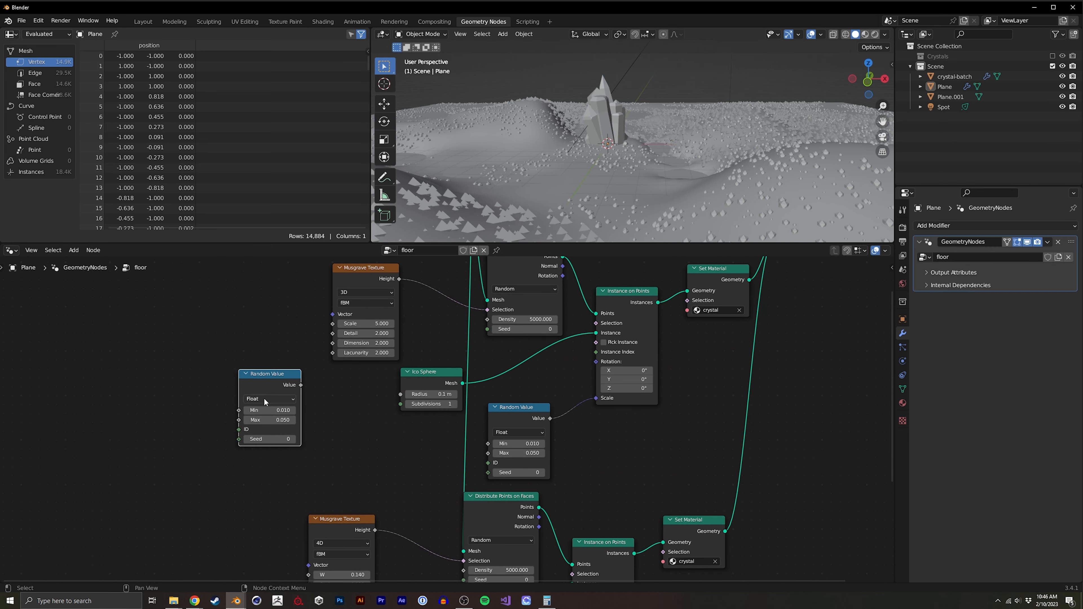
{"action": "left_click", "coordinate": [266, 400]}
{"action": "left_click", "coordinate": [255, 428]}
Set the Vector Random Value's Min to -pi*2 and Max to pi*2 on all three axes.
{"action": "left_click_drag", "start_coordinate": [278, 428], "coordinate": [273, 423]}
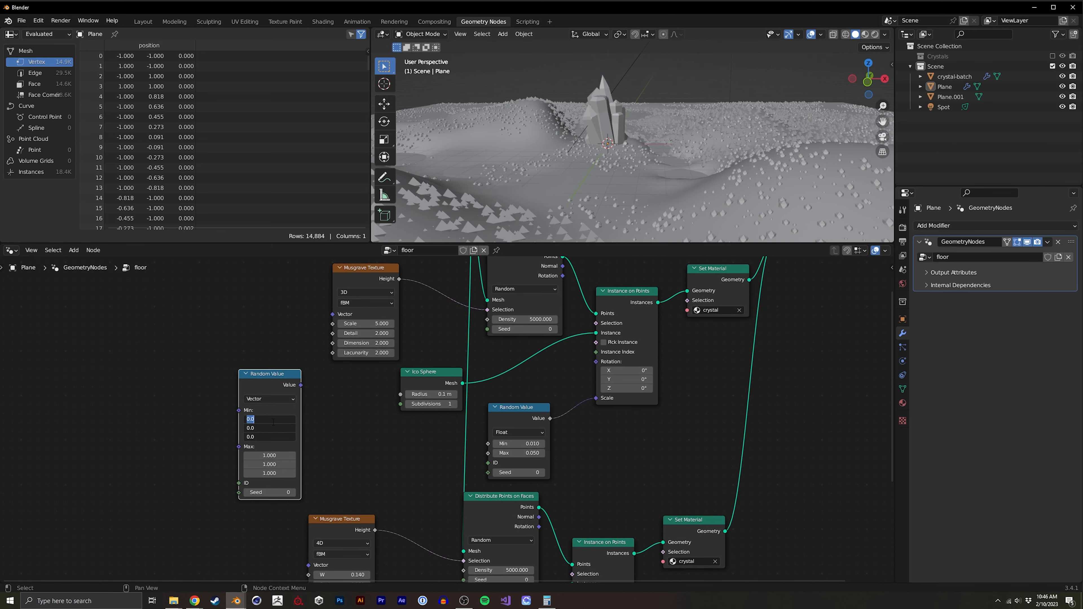
{"action": "type", "text": "-pi*2"}
{"action": "key", "text": "Return"}
{"action": "left_click_drag", "start_coordinate": [269, 455], "coordinate": [268, 454]}
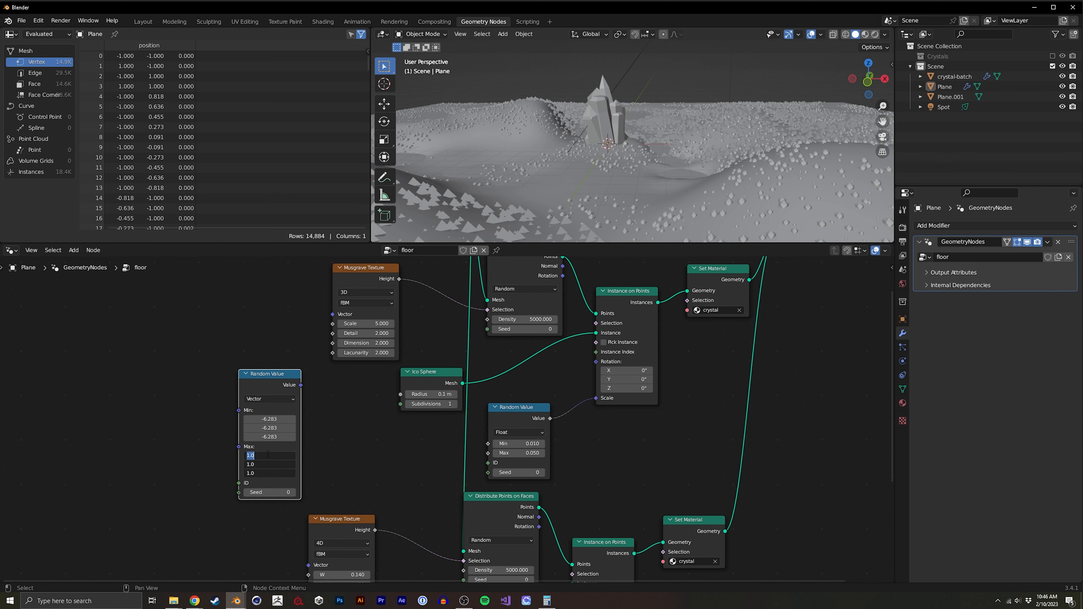
{"action": "type", "text": "pi*2"}
{"action": "key", "text": "Return"}
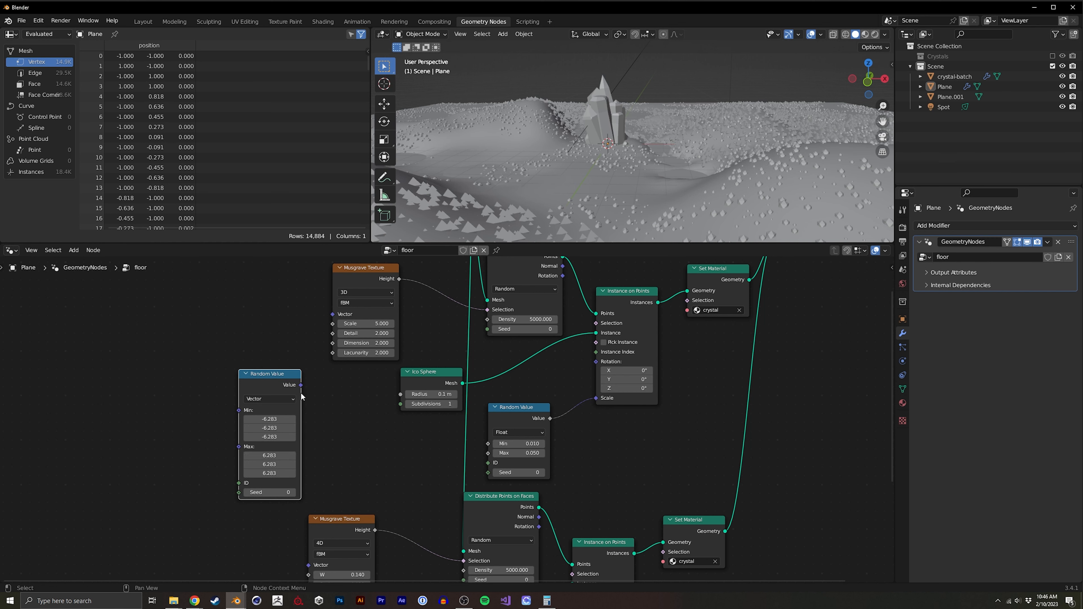
Connect the Vector Random Value to Rotation on the Ico Sphere's Instance on Points, and a duplicate of it to Rotation on the UV Sphere's.
{"action": "left_click_drag", "start_coordinate": [301, 385], "coordinate": [329, 390]}
{"action": "left_click_drag", "start_coordinate": [594, 364], "coordinate": [595, 363]}
{"action": "scroll", "coordinate": [522, 379], "scroll_direction": "down", "scroll_amount": 5}
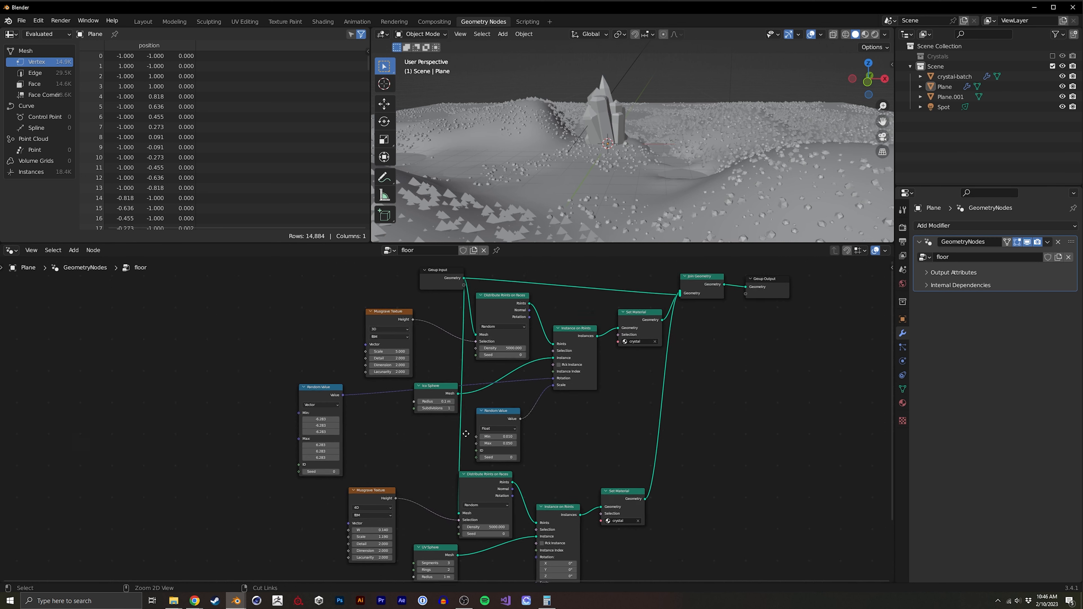
{"action": "middle_click_drag", "start_coordinate": [469, 433], "coordinate": [470, 343]}
{"action": "key", "text": "shift+d"}
{"action": "left_click", "coordinate": [293, 496]}
{"action": "left_click_drag", "start_coordinate": [321, 495], "coordinate": [533, 460]}
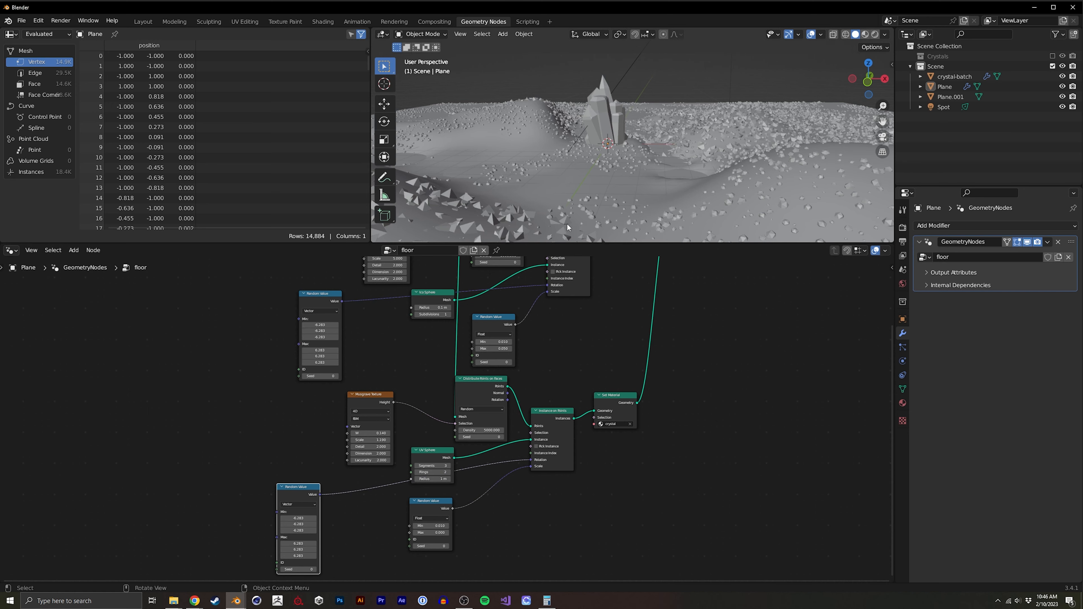
Set the UV Sphere scatter's Float Random Value to Min 0.001 and Max 0.010.
{"action": "scroll", "coordinate": [404, 350], "scroll_direction": "up", "scroll_amount": 3}
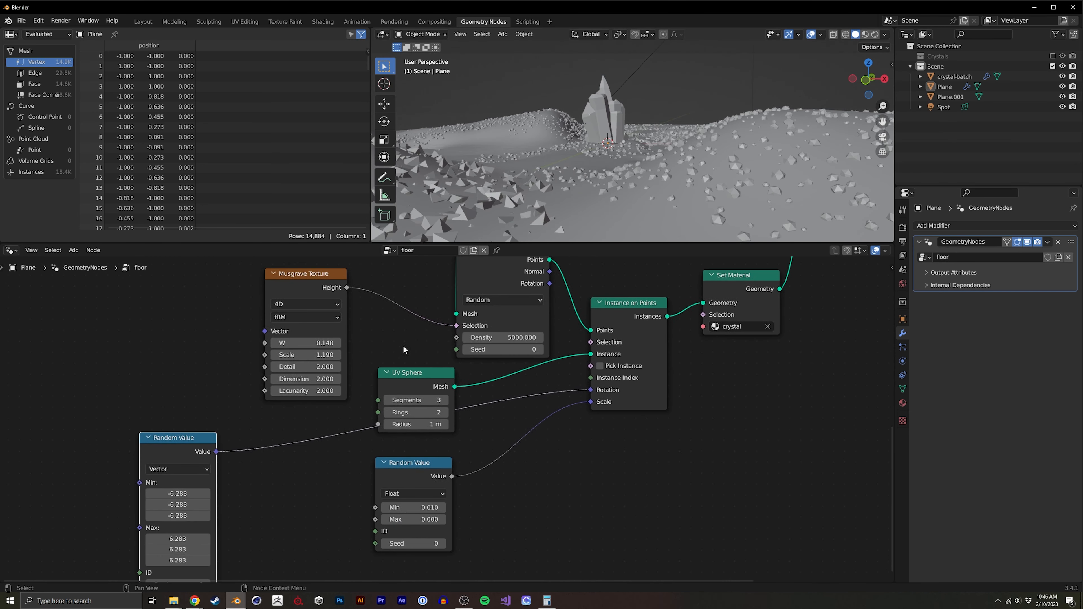
{"action": "middle_click_drag", "start_coordinate": [404, 350], "coordinate": [404, 284]}
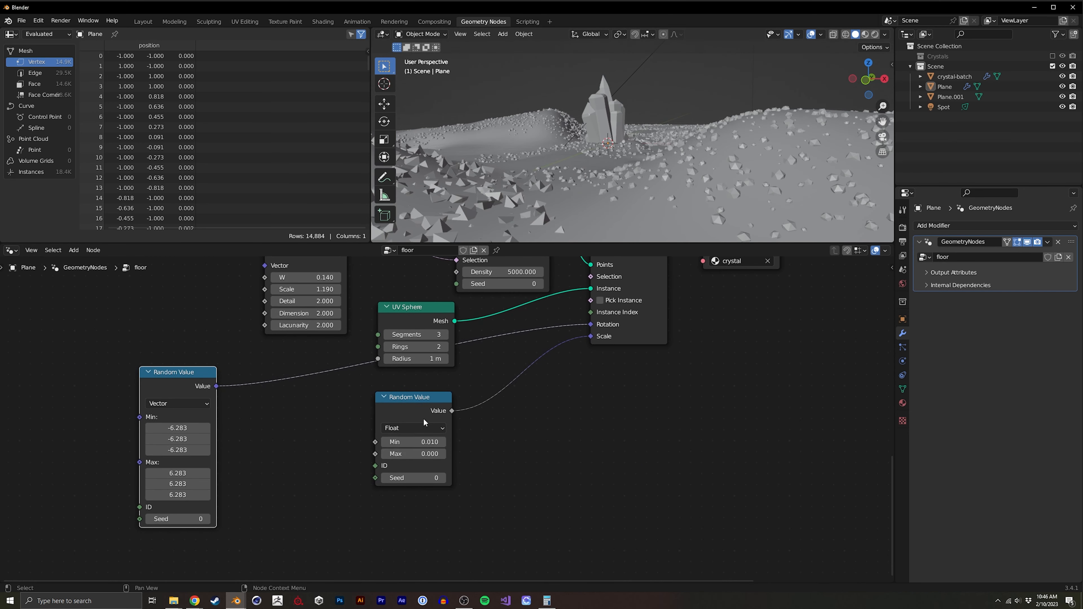
{"action": "middle_click_drag", "start_coordinate": [431, 419], "coordinate": [369, 464]}
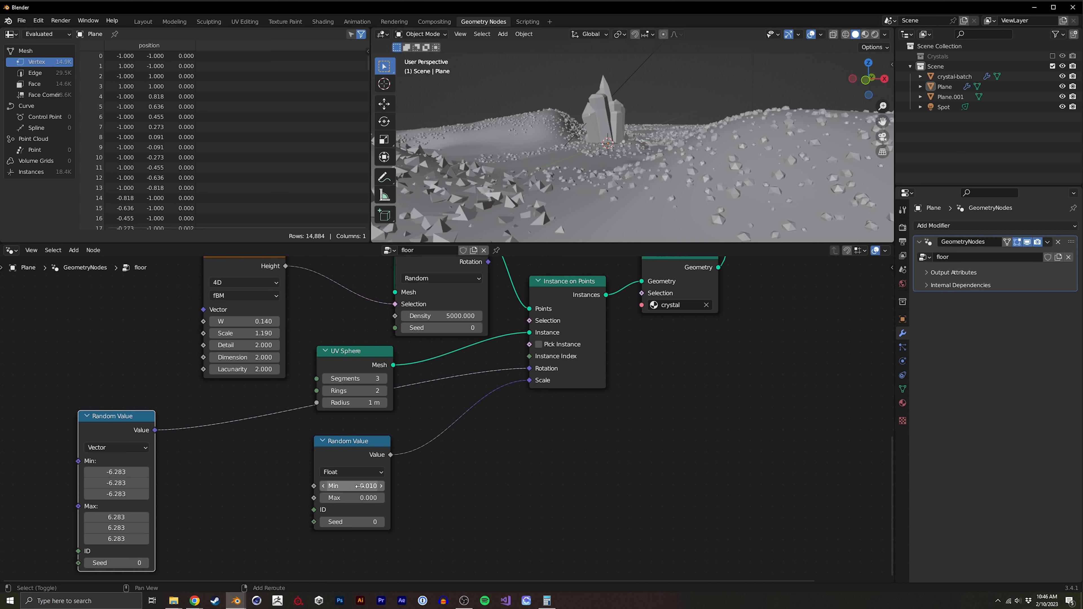
{"action": "key", "text": "Return"}
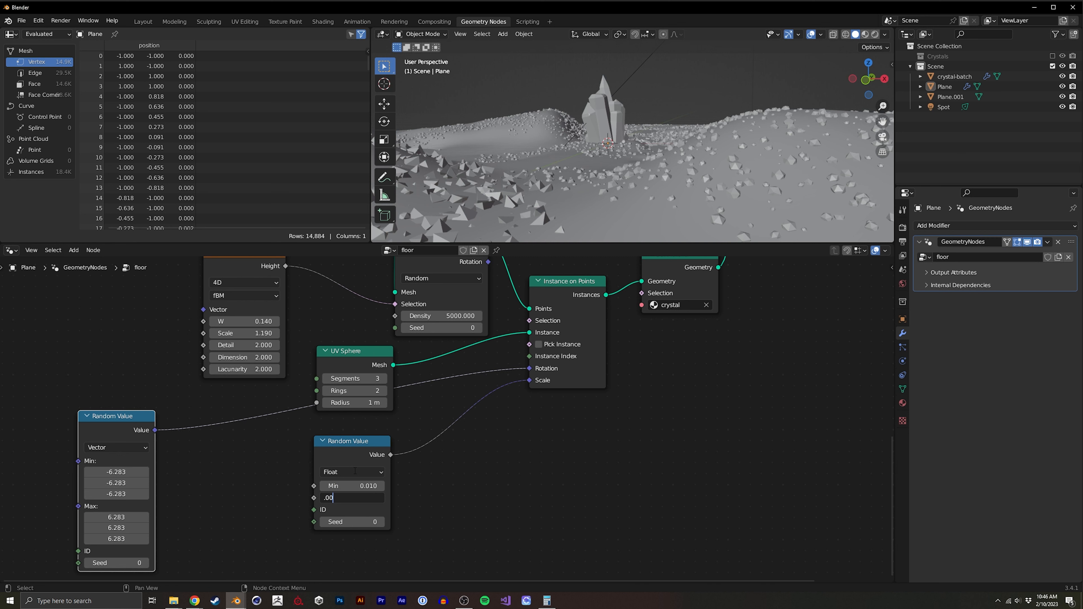
{"action": "key", "text": "Return"}
{"action": "type", "text": ".01"}
{"action": "key", "text": "Return"}
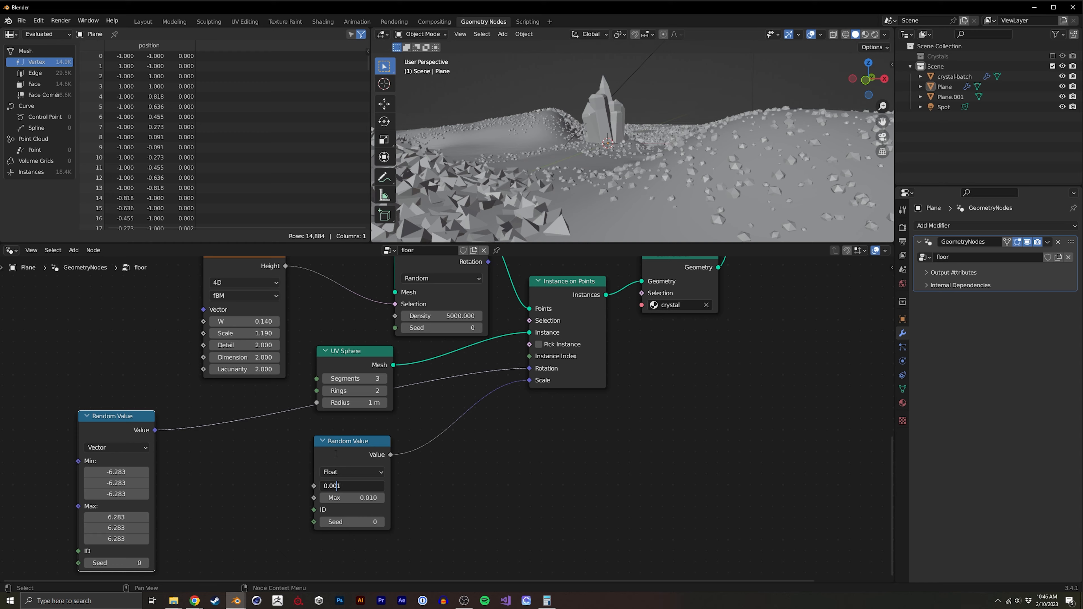
{"action": "key", "text": "Return"}
Switch the viewport to rendered shading and view the scattered pebbles from low in front of the crystals.
{"action": "middle_click_drag", "start_coordinate": [588, 215], "coordinate": [576, 188]}
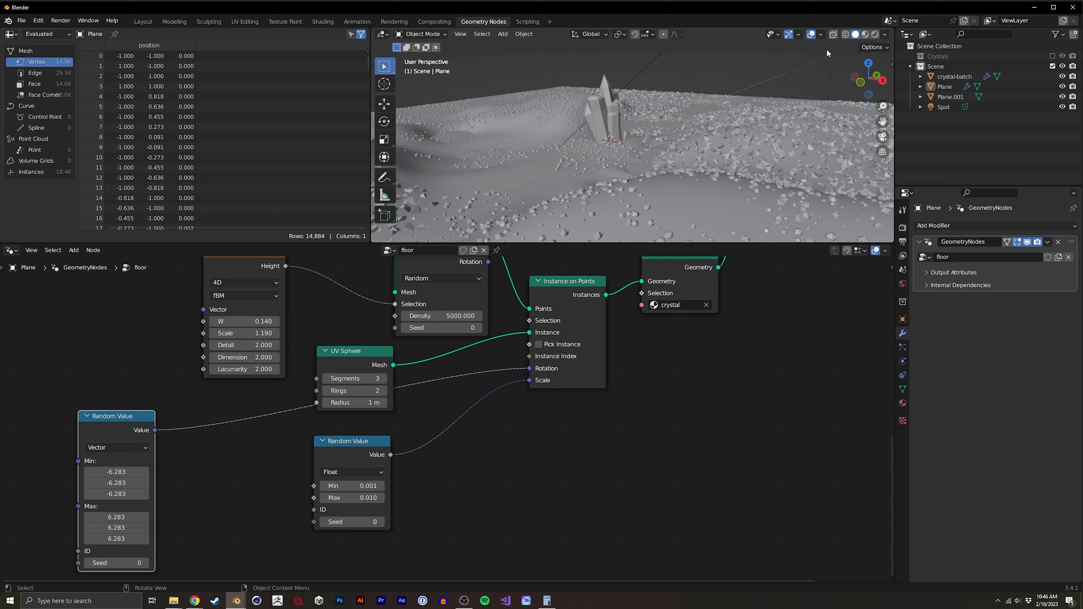
{"action": "middle_click_drag", "start_coordinate": [612, 138], "coordinate": [656, 101]}
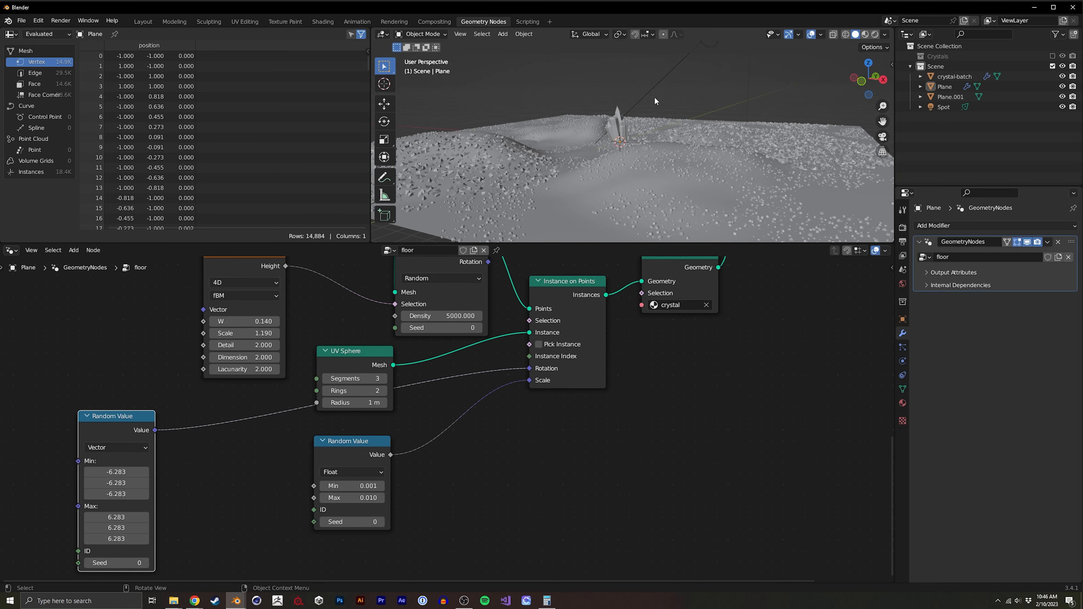
{"action": "left_click", "coordinate": [876, 35]}
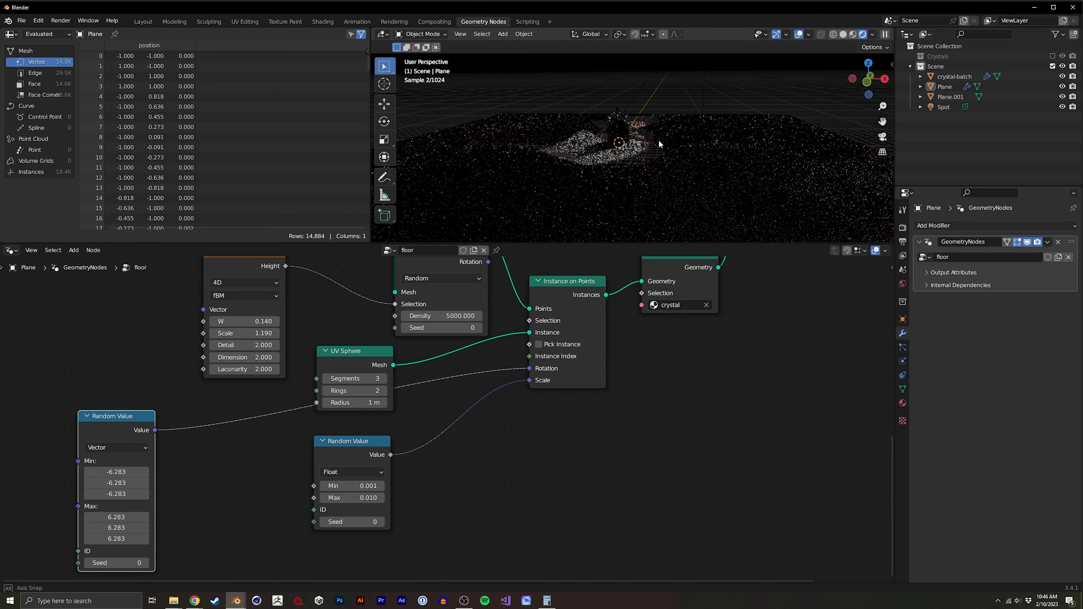
{"action": "middle_click_drag", "start_coordinate": [689, 109], "coordinate": [534, 157]}
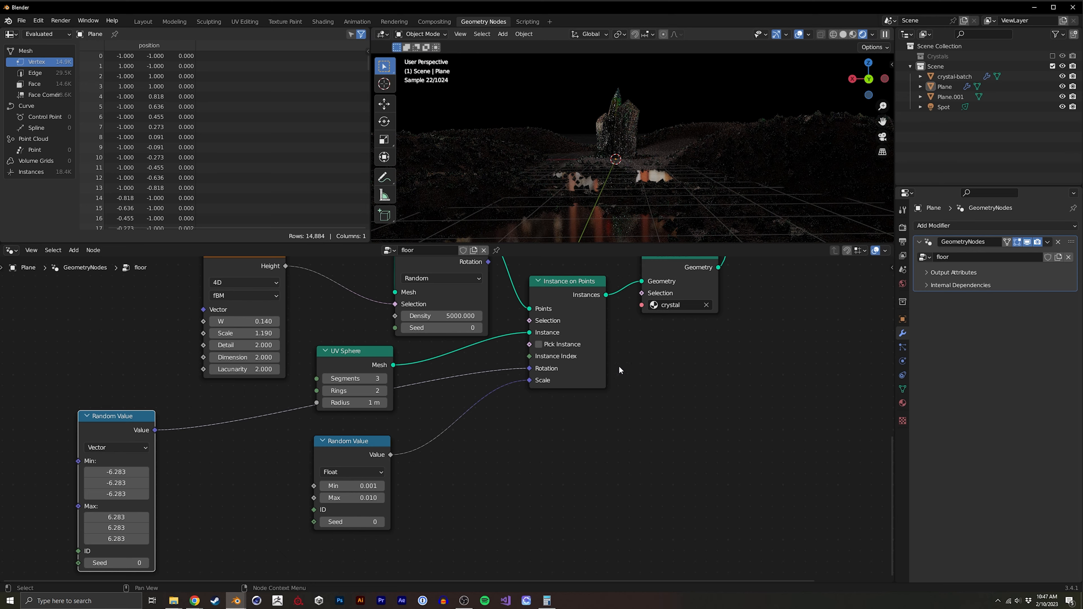
Add a cube at the origin and scale it uniformly to about -12.48 so that it encloses the scene.
{"action": "middle_click_drag", "start_coordinate": [618, 350], "coordinate": [478, 458]}
{"action": "key", "text": "shift+a"}
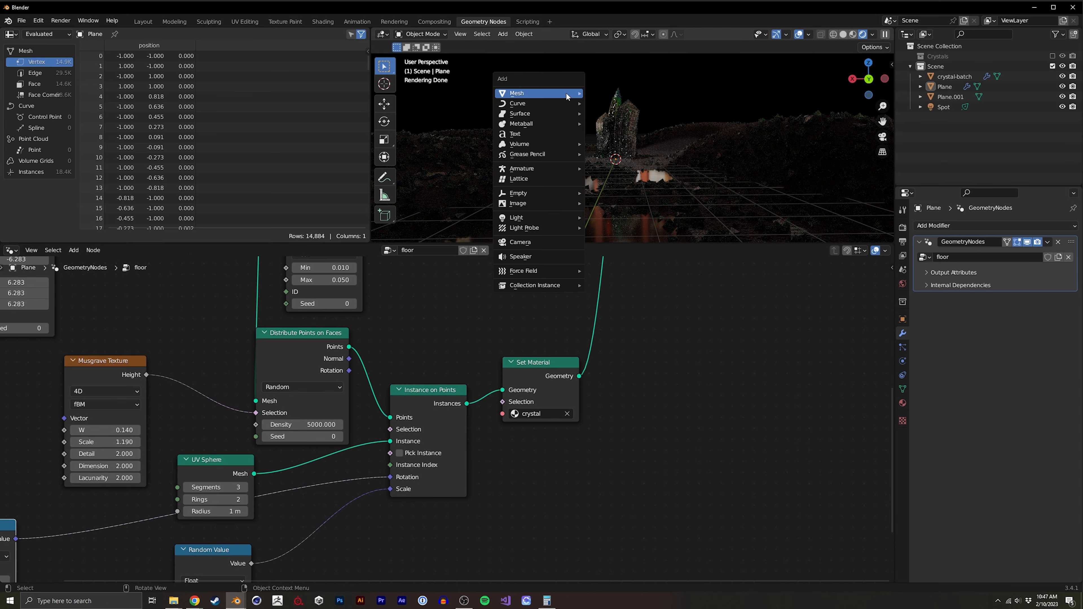
{"action": "mouse_move", "coordinate": [566, 93]}
{"action": "left_click", "coordinate": [618, 103]}
{"action": "key", "text": "s"}
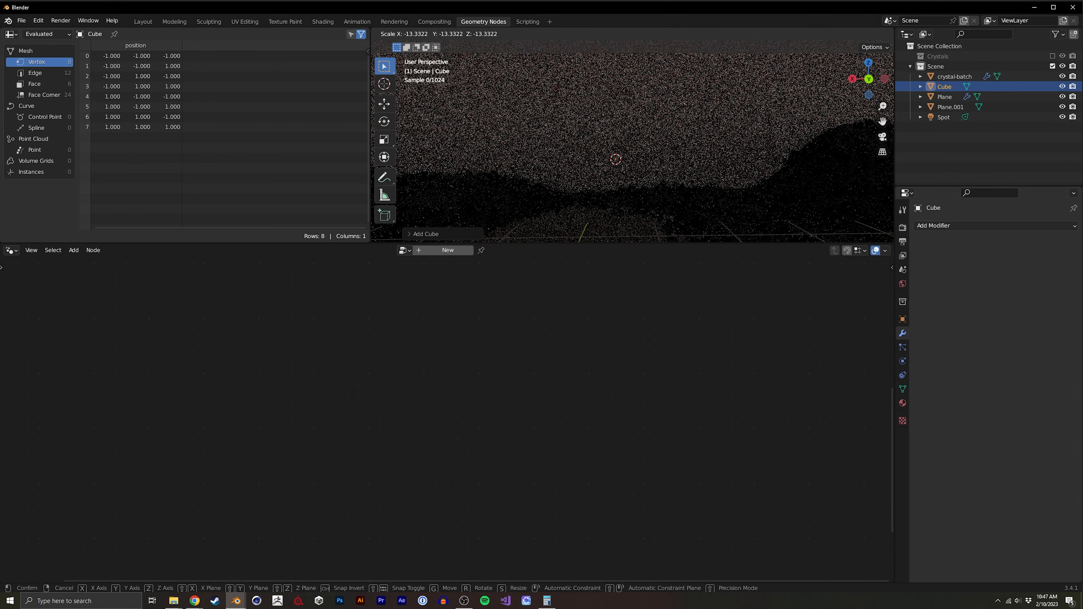
{"action": "left_click", "coordinate": [844, 159]}
Set the cube's viewport display to Wire.
{"action": "left_click", "coordinate": [902, 320]}
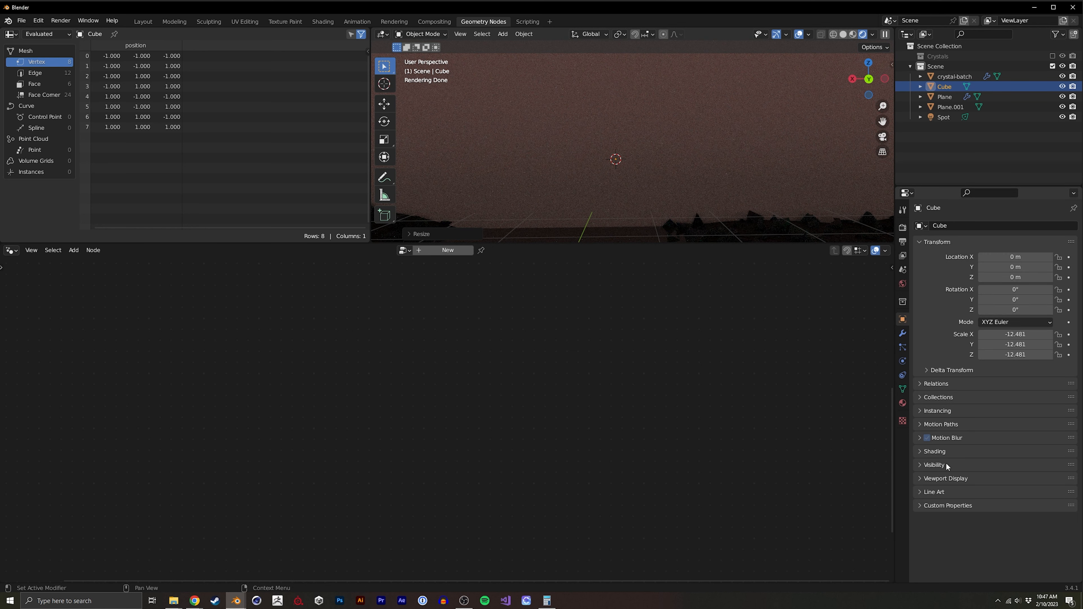
{"action": "left_click", "coordinate": [928, 479]}
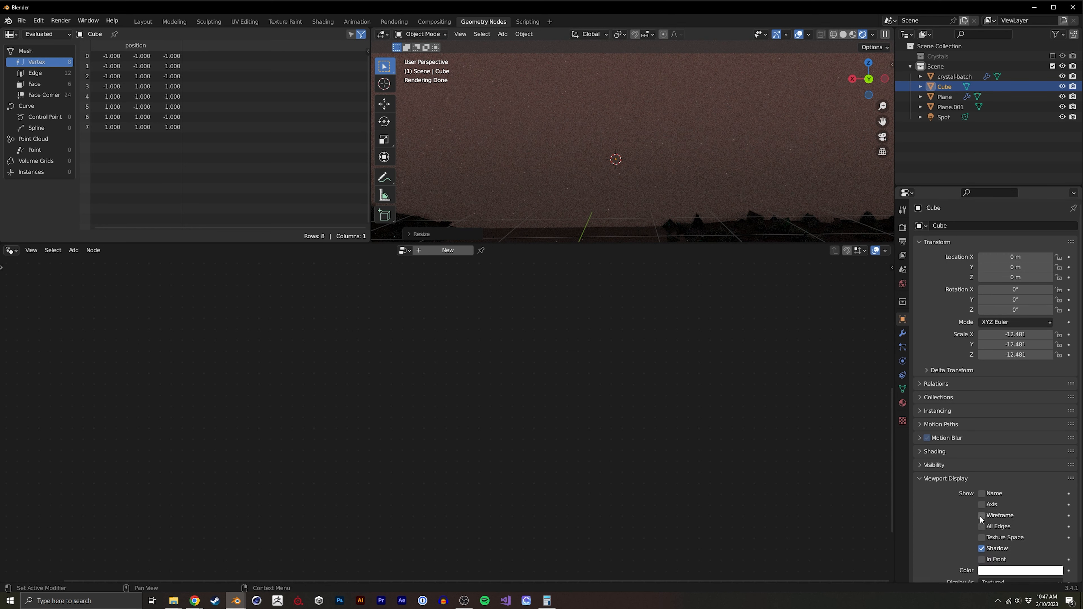
{"action": "scroll", "coordinate": [981, 539], "scroll_direction": "down", "scroll_amount": 3}
{"action": "left_click", "coordinate": [996, 536]}
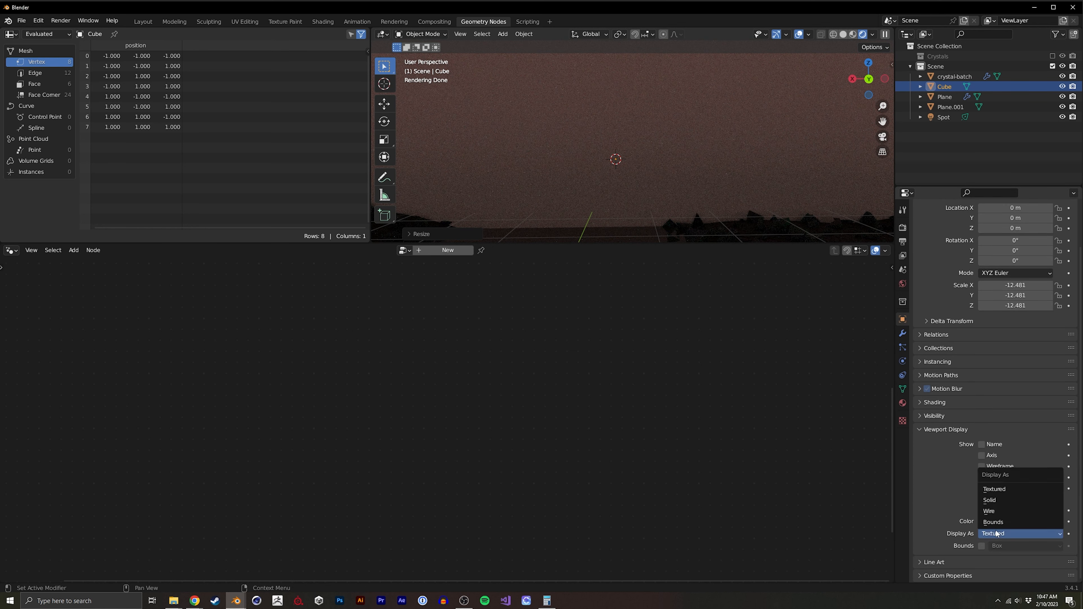
{"action": "left_click", "coordinate": [991, 512]}
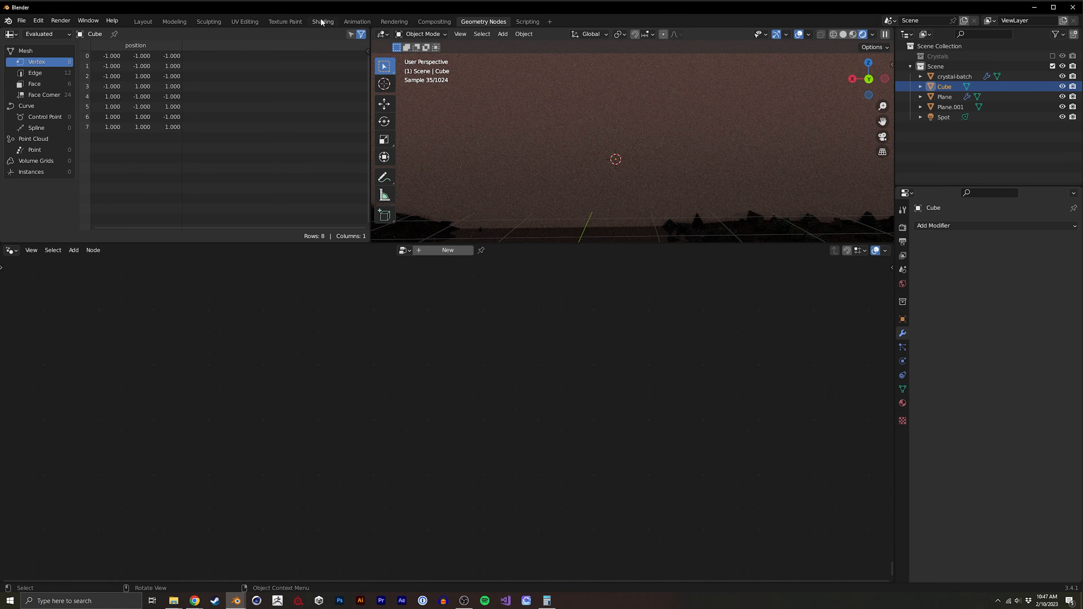
Create a new material for the cube in the Shading workspace and delete its Principled BSDF node.
{"action": "left_click", "coordinate": [321, 21]}
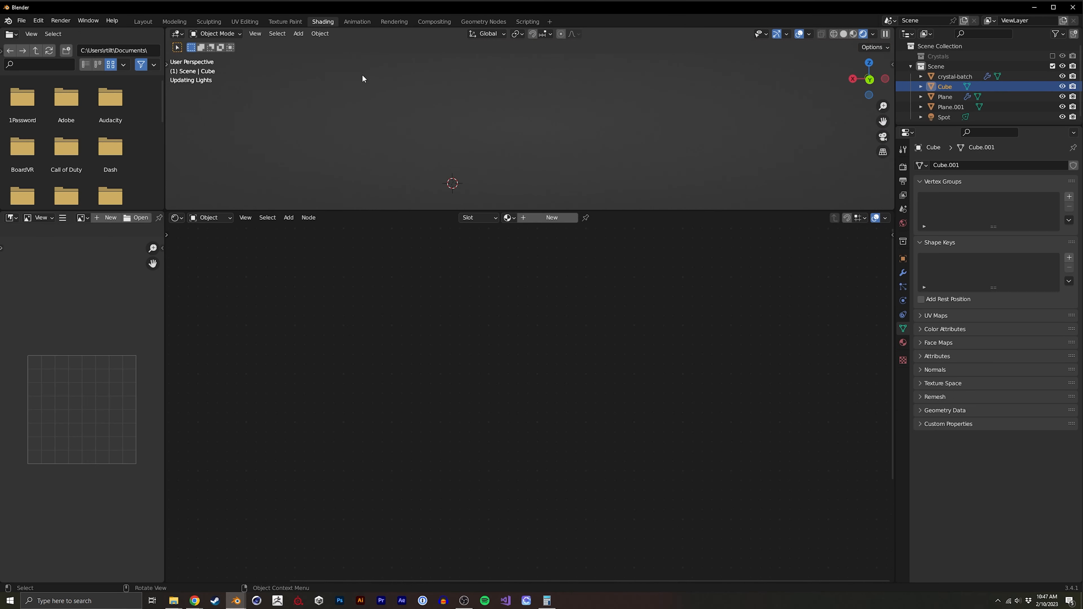
{"action": "left_click", "coordinate": [548, 222]}
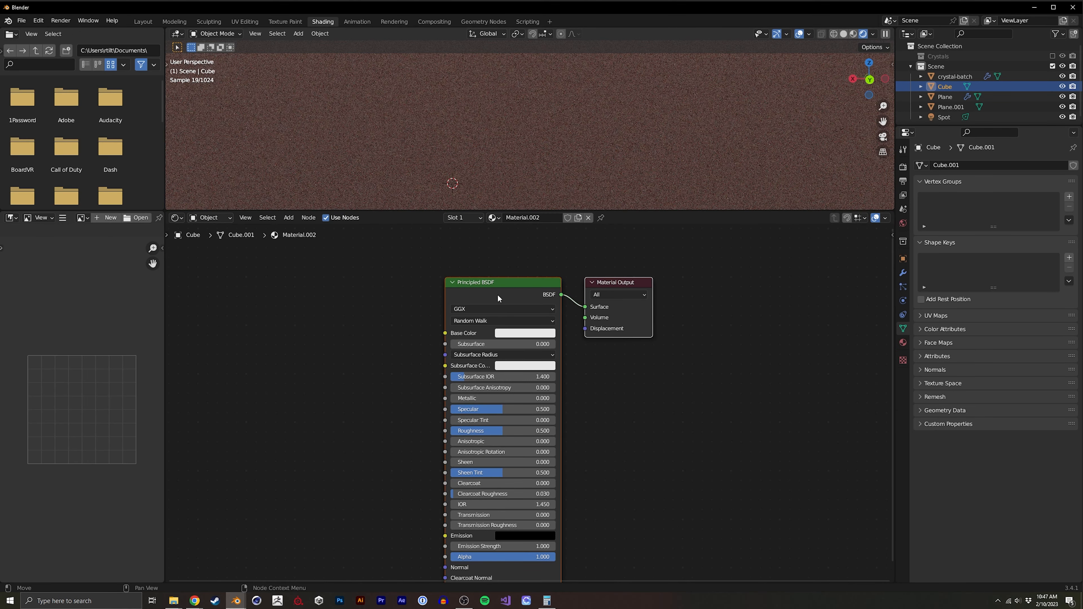
{"action": "left_click", "coordinate": [495, 301]}
{"action": "key", "text": "x"}
Add a Volume Scatter node and connect it to the Volume input of the Material Output.
{"action": "key", "text": "shift+a"}
{"action": "left_click", "coordinate": [437, 315]}
{"action": "type", "text": "dens"}
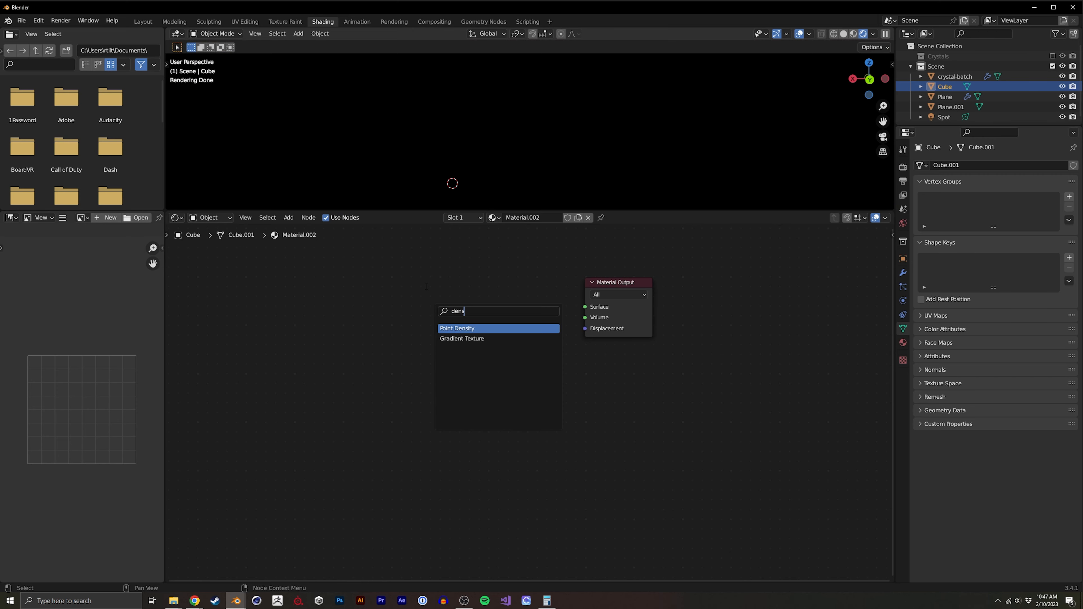
{"action": "key", "text": "ctrl+a"}
{"action": "type", "text": "vol"}
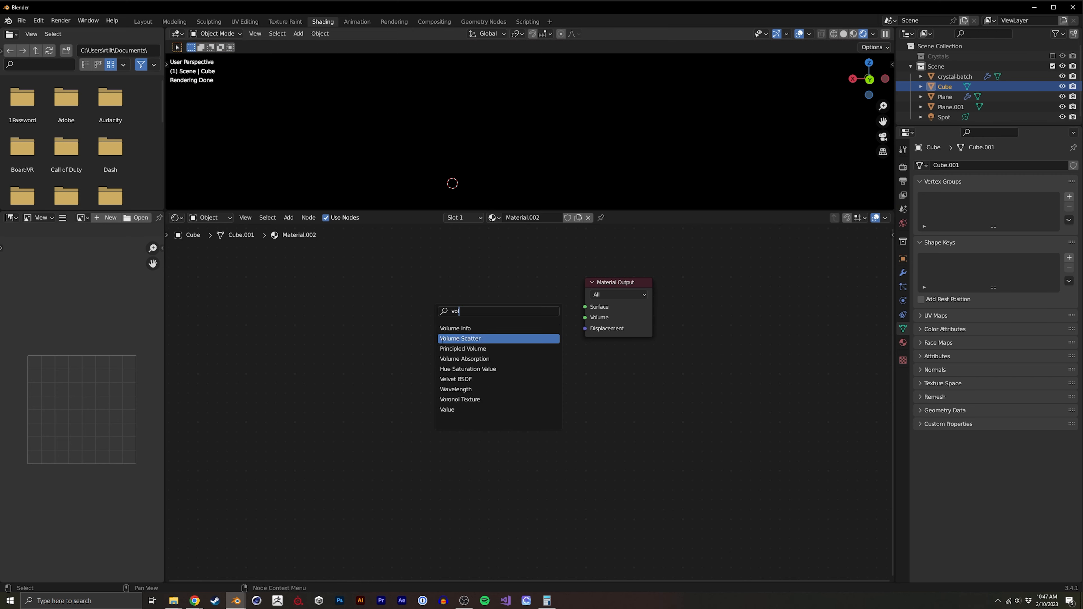
{"action": "left_click", "coordinate": [452, 338]}
{"action": "left_click", "coordinate": [465, 320]}
{"action": "left_click_drag", "start_coordinate": [520, 313], "coordinate": [585, 317]}
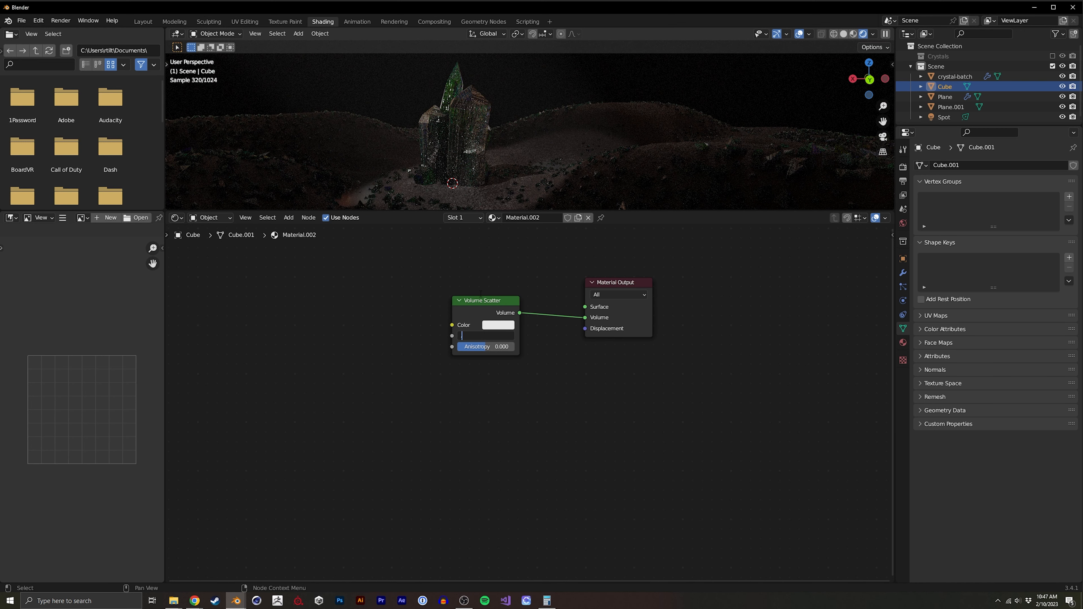
Try a Density of 0.01 on the Volume Scatter node, and settle on 0.003 for a thinner haze.
{"action": "type", "text": ".01"}
{"action": "key", "text": "Return"}
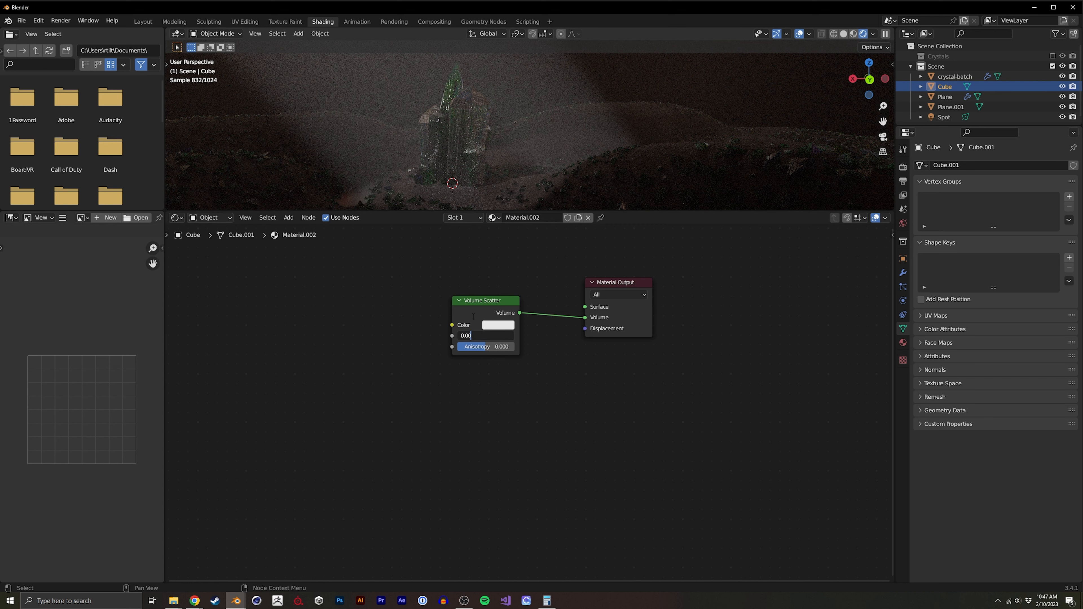
{"action": "key", "text": "Return"}
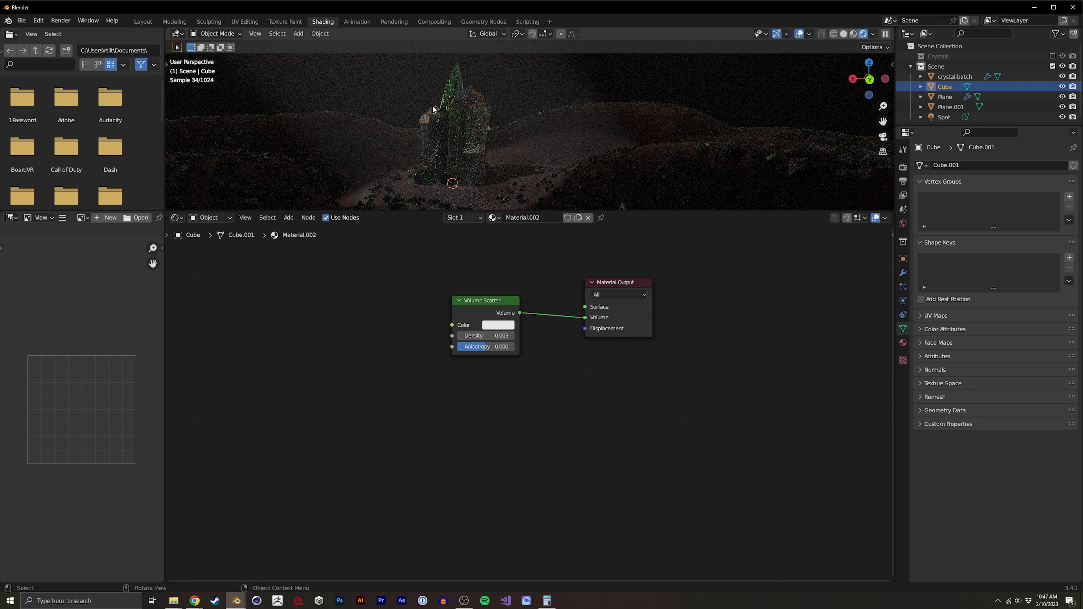
{"action": "mouse_move", "coordinate": [399, 122]}
{"action": "middle_mouse_down"}
{"action": "mouse_move", "coordinate": [379, 112]}
{"action": "mouse_move", "coordinate": [375, 134]}
{"action": "mouse_move", "coordinate": [397, 152]}
{"action": "mouse_move", "coordinate": [467, 151]}
{"action": "mouse_move", "coordinate": [418, 132]}
{"action": "mouse_move", "coordinate": [455, 136]}
{"action": "mouse_move", "coordinate": [416, 129]}
{"action": "middle_mouse_up"}
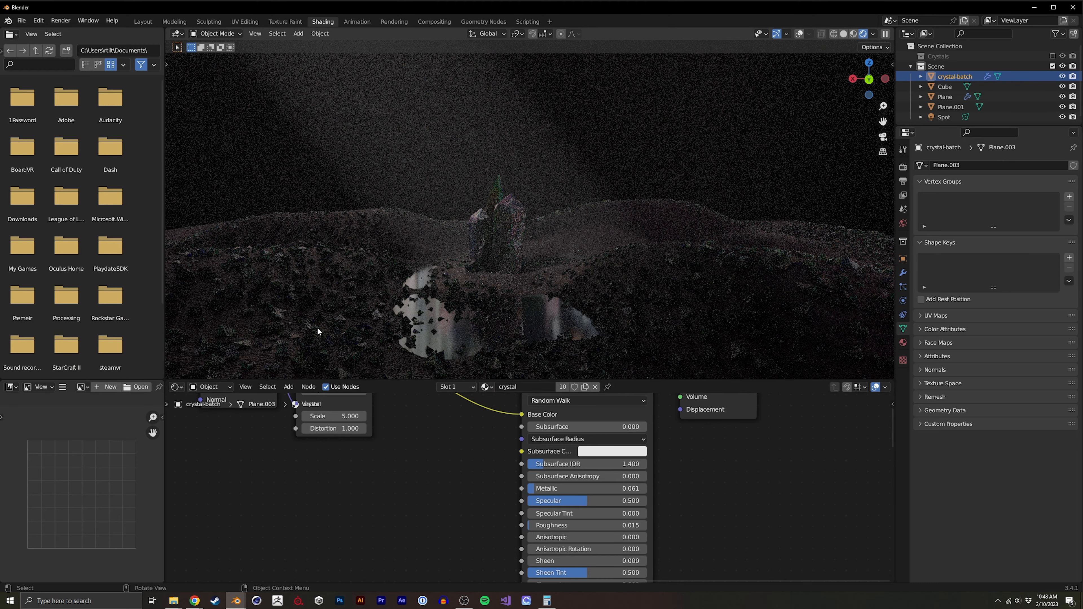
Select the ground plane, show its node tree in the Geometry Nodes workspace and hide the viewport overlays.
{"action": "left_click", "coordinate": [319, 330]}
{"action": "left_click", "coordinate": [484, 22]}
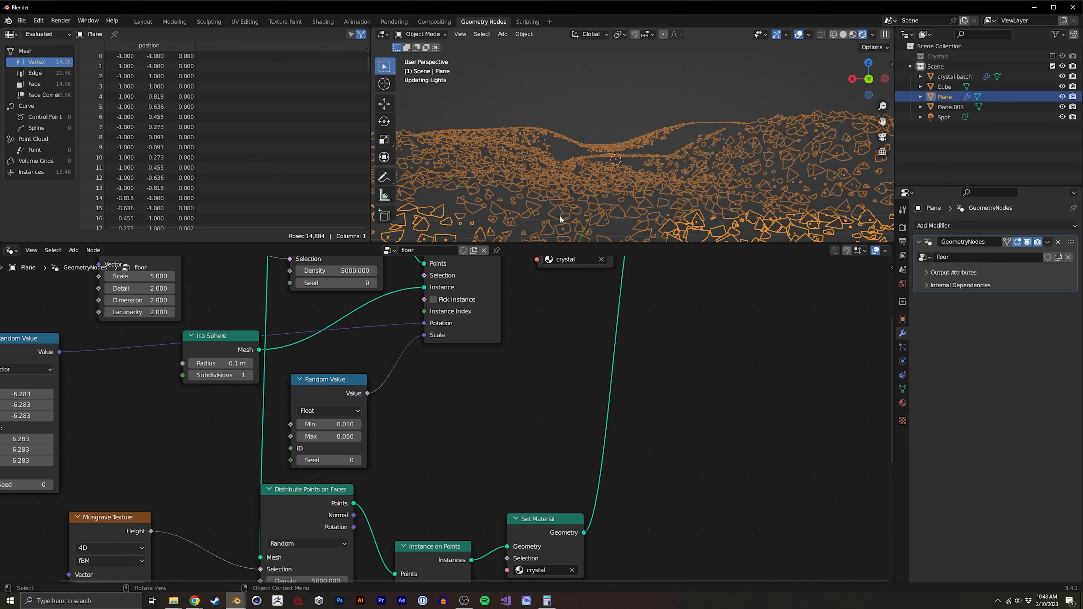
{"action": "middle_click_drag", "start_coordinate": [436, 429], "coordinate": [438, 346]}
{"action": "left_click", "coordinate": [798, 35]}
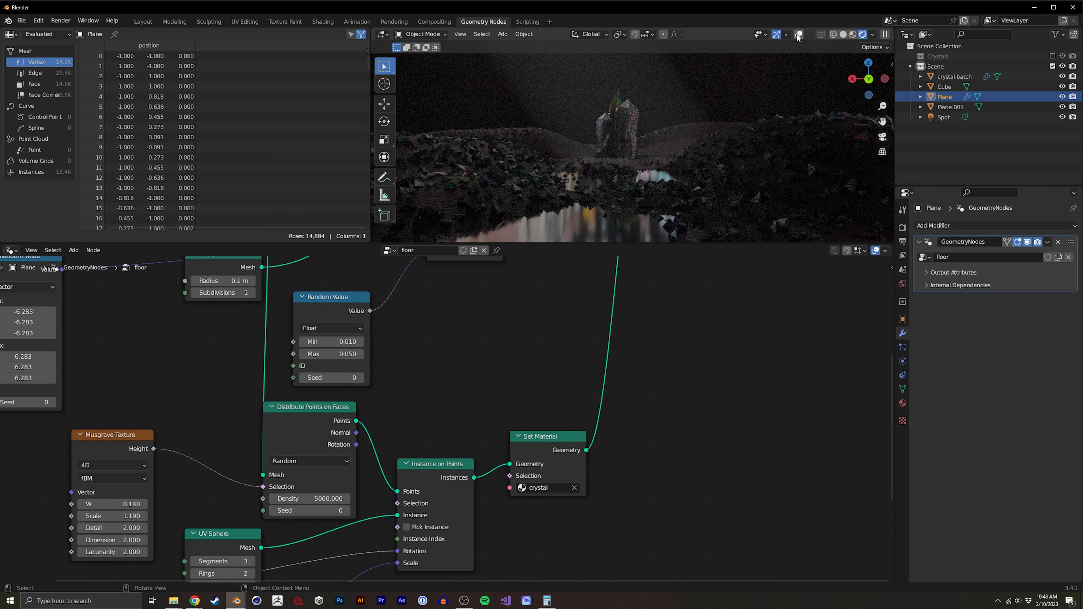
{"action": "mouse_move", "coordinate": [397, 398]}
{"action": "middle_mouse_down"}
{"action": "mouse_move", "coordinate": [405, 387]}
{"action": "mouse_move", "coordinate": [388, 401]}
{"action": "middle_mouse_up"}
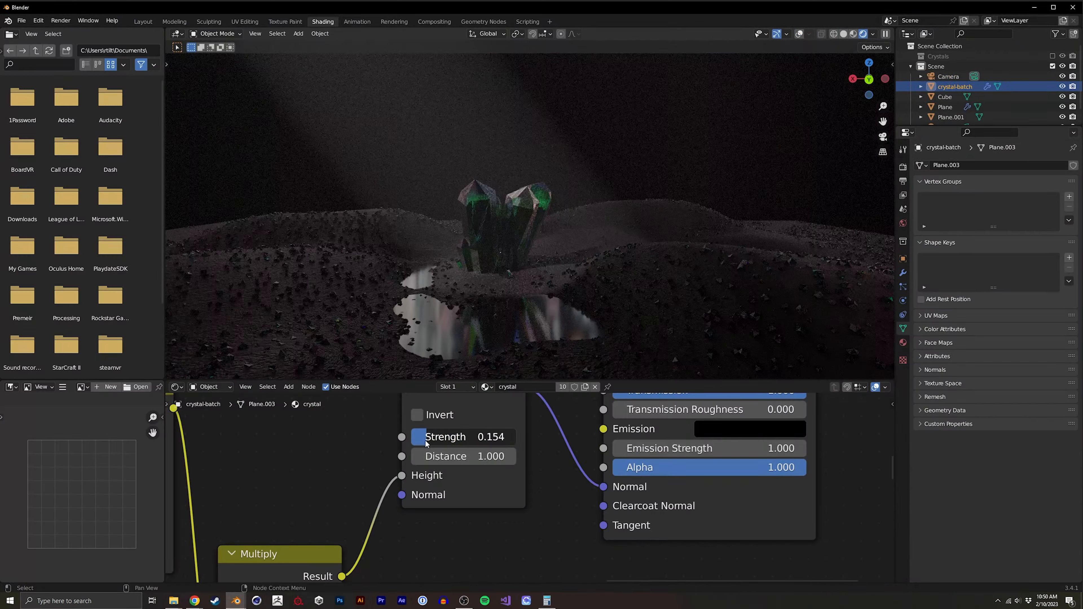
Adjust the Bump node's Strength in the crystal material to 0.182.
{"action": "mouse_move", "coordinate": [425, 441]}
{"action": "left_mouse_down"}
{"action": "mouse_move", "coordinate": [403, 445]}
{"action": "mouse_move", "coordinate": [412, 448]}
{"action": "left_mouse_up"}
{"action": "middle_click_drag", "start_coordinate": [420, 404], "coordinate": [461, 455]}
{"action": "left_click_drag", "start_coordinate": [465, 488], "coordinate": [504, 498]}
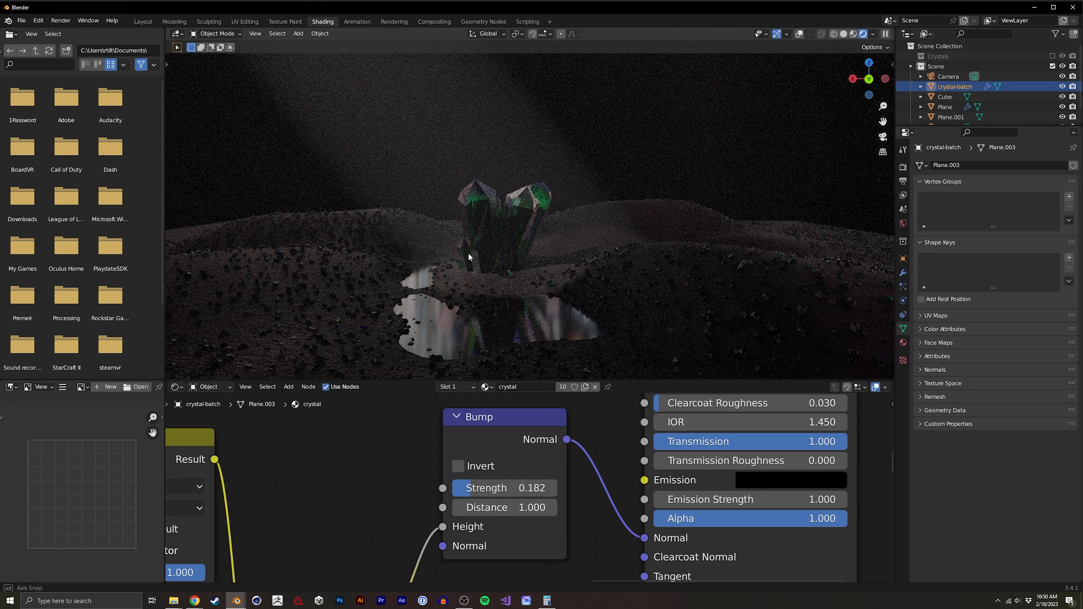
View the scene through the camera and select the Spot light in the scene collection.
{"action": "middle_click_drag", "start_coordinate": [468, 258], "coordinate": [478, 251]}
{"action": "left_click", "coordinate": [883, 137]}
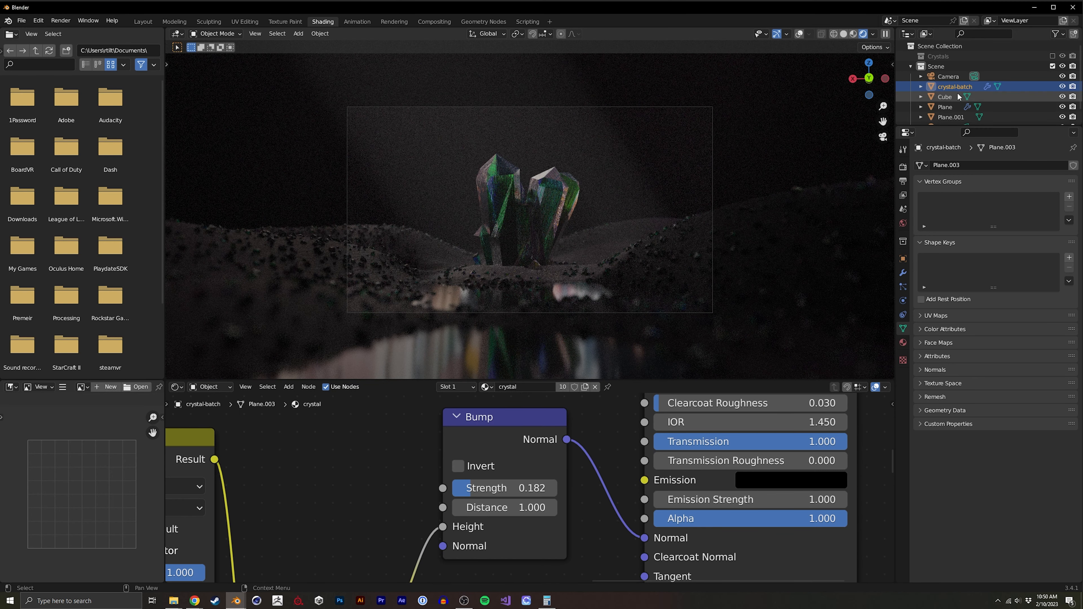
{"action": "scroll", "coordinate": [952, 107], "scroll_direction": "down", "scroll_amount": 1}
{"action": "left_click", "coordinate": [945, 115]}
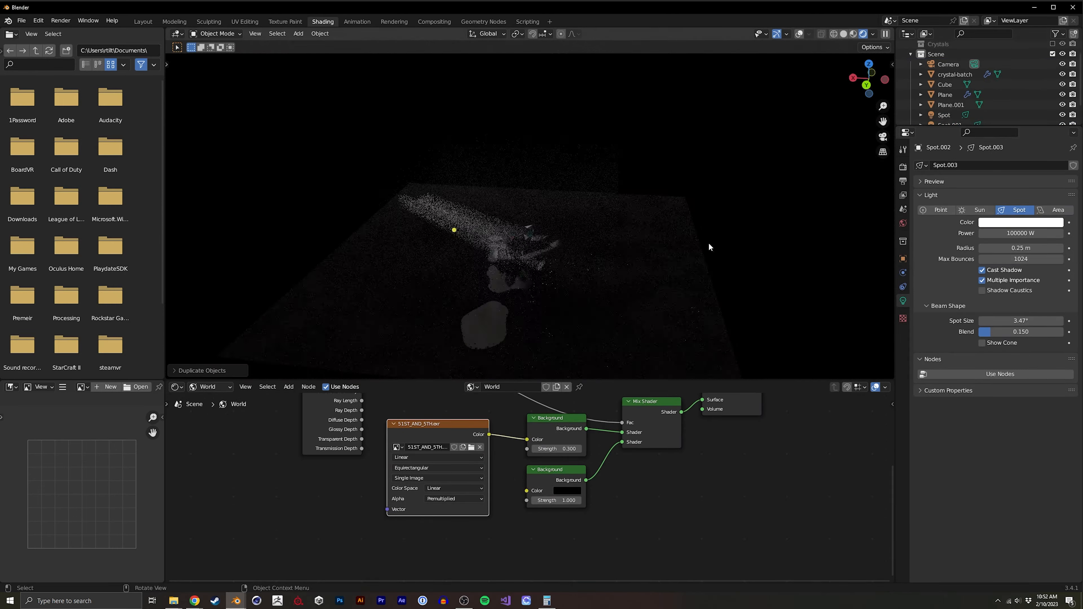
Save the scene as video.blend.
{"action": "key", "text": "ctrl+s"}
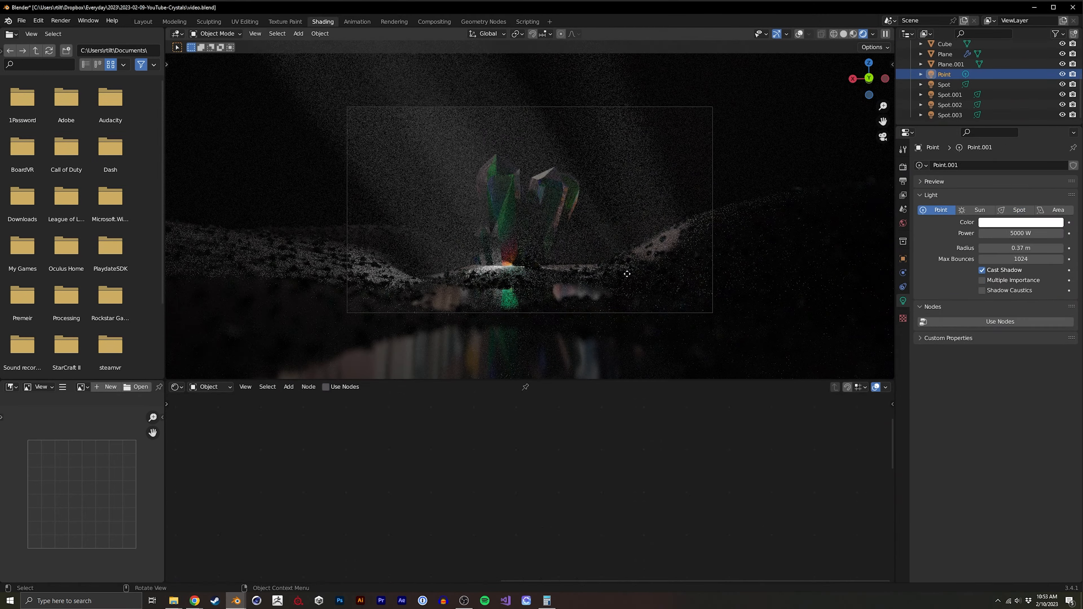
{"action": "key", "text": "Return"}
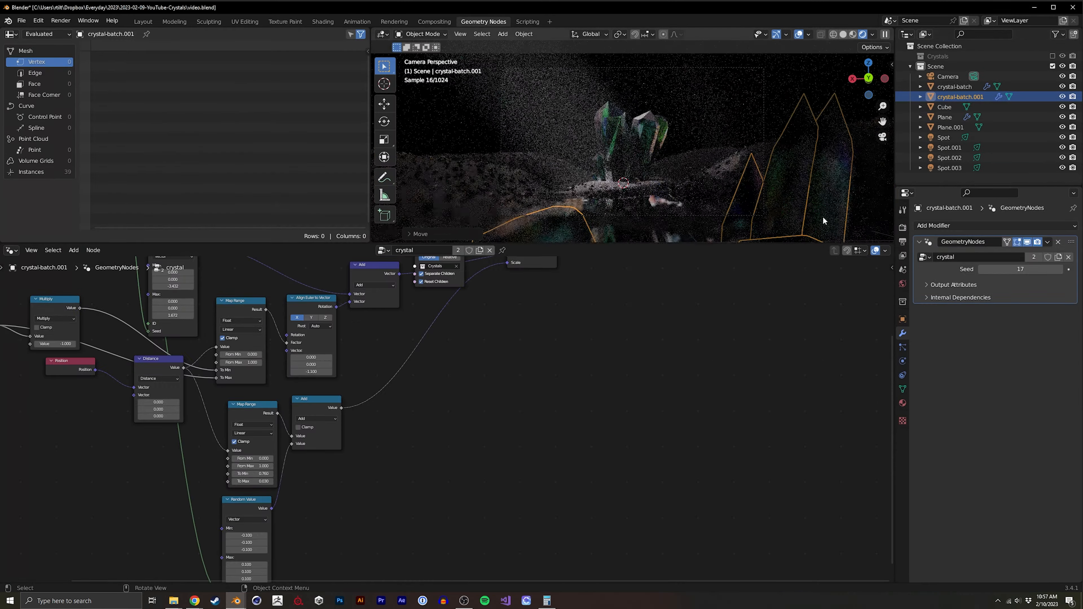
Duplicate the foreground crystal batch three times and spread the copies around the central crystals within the camera view.
{"action": "key", "text": "shift+d"}
{"action": "left_click", "coordinate": [598, 233]}
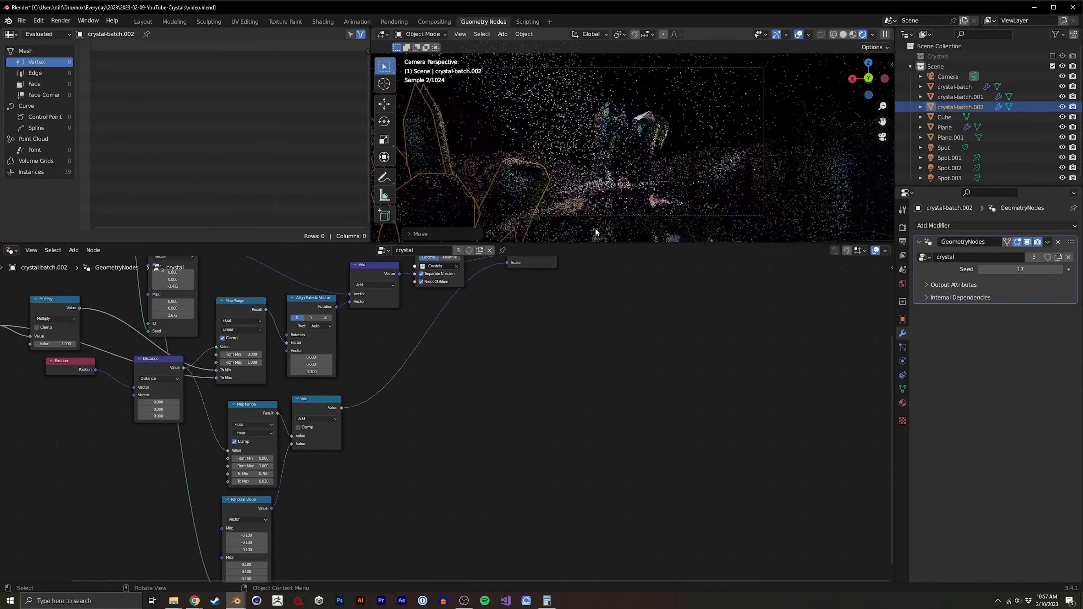
{"action": "key", "text": "shift+d"}
{"action": "left_click", "coordinate": [695, 180]}
{"action": "key", "text": "shift+d"}
{"action": "left_click", "coordinate": [775, 205]}
Select crystal-batch.001 and set the Hue to 0.660 on the Hue Saturation Value node of the crystal material.
{"action": "left_click", "coordinate": [960, 97]}
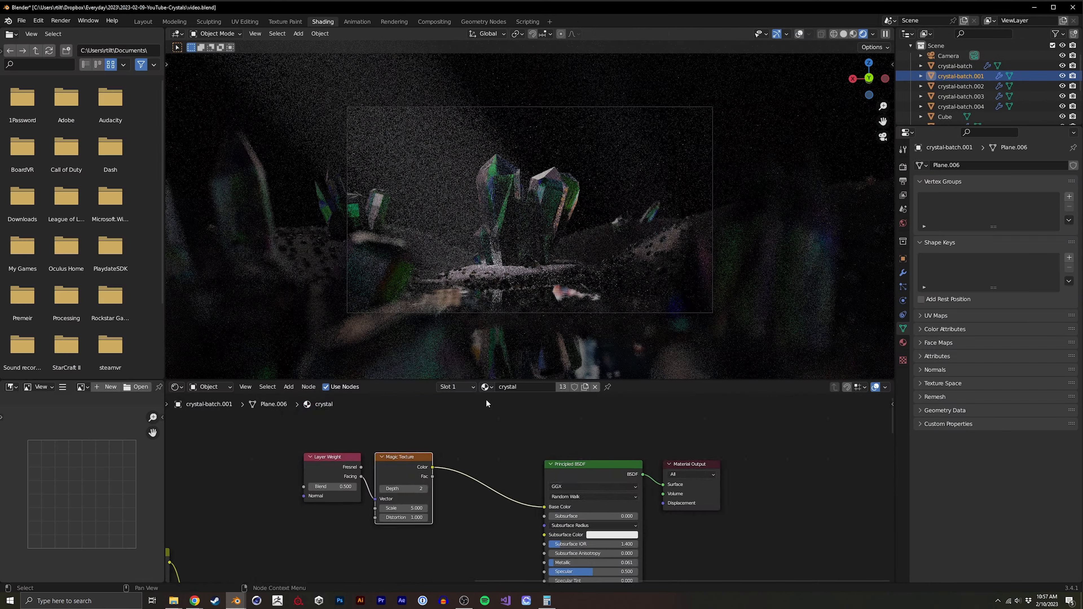
{"action": "scroll", "coordinate": [486, 399], "scroll_direction": "up", "scroll_amount": 3}
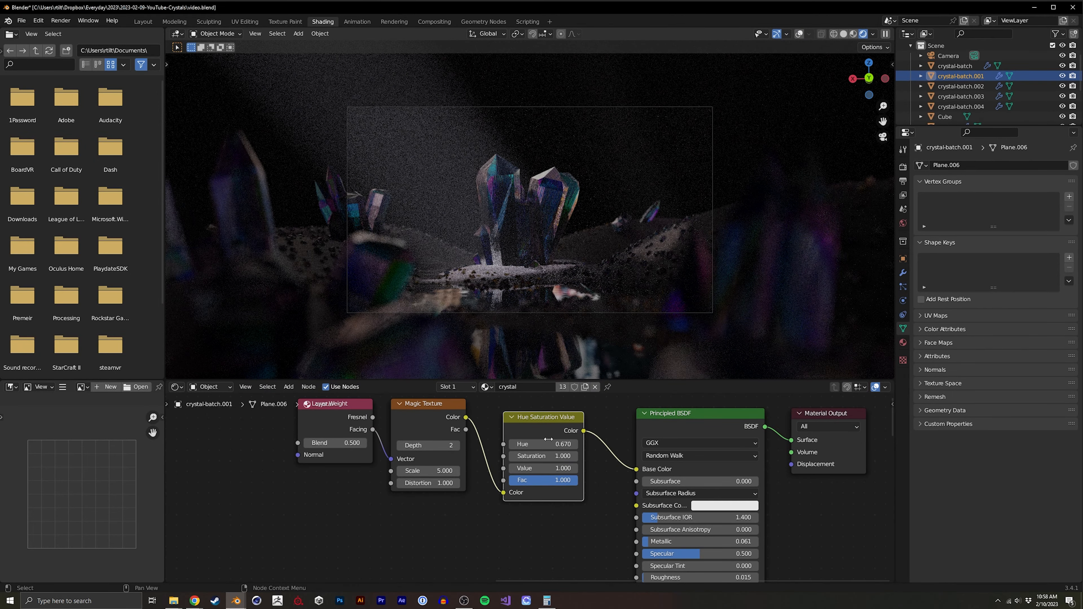
{"action": "left_click_drag", "start_coordinate": [548, 444], "coordinate": [579, 450]}
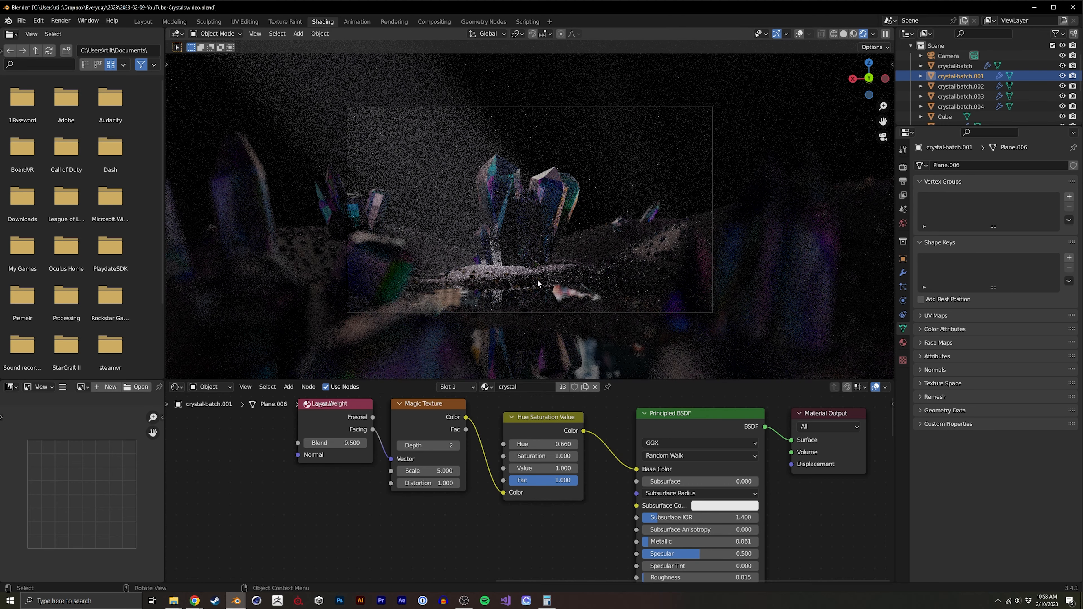
Duplicate crystal-batch.004, place the copy on the distant hill right of the central crystals, and save the file.
{"action": "scroll", "coordinate": [961, 96], "scroll_direction": "down", "scroll_amount": 1}
{"action": "left_click", "coordinate": [961, 89]}
{"action": "key", "text": "shift+d"}
{"action": "left_click", "coordinate": [716, 269]}
{"action": "key", "text": "ctrl+s"}
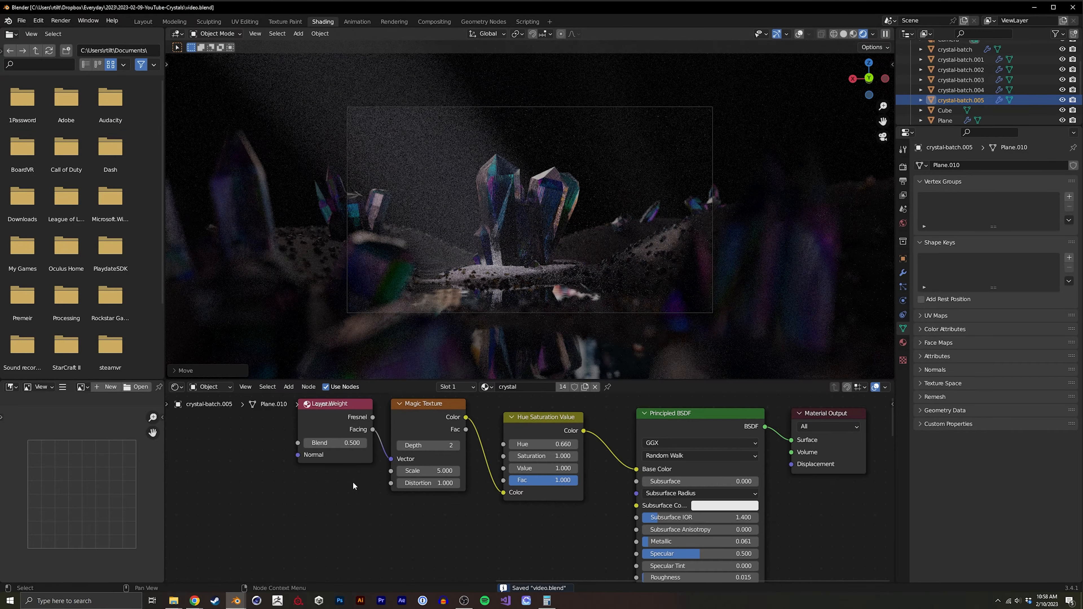
Select the last spot light in the scene collection.
{"action": "scroll", "coordinate": [950, 96], "scroll_direction": "down", "scroll_amount": 4}
{"action": "left_click", "coordinate": [950, 114]}
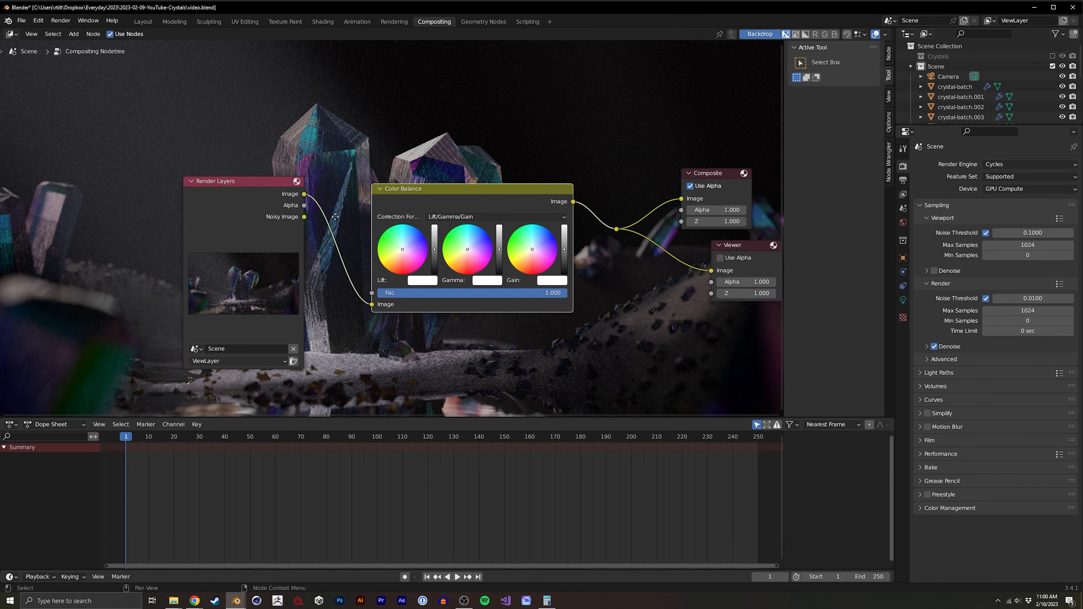
Move the Color Balance node slightly lower between the Render Layers and Glare nodes in the compositing node tree.
{"action": "left_click", "coordinate": [554, 333]}
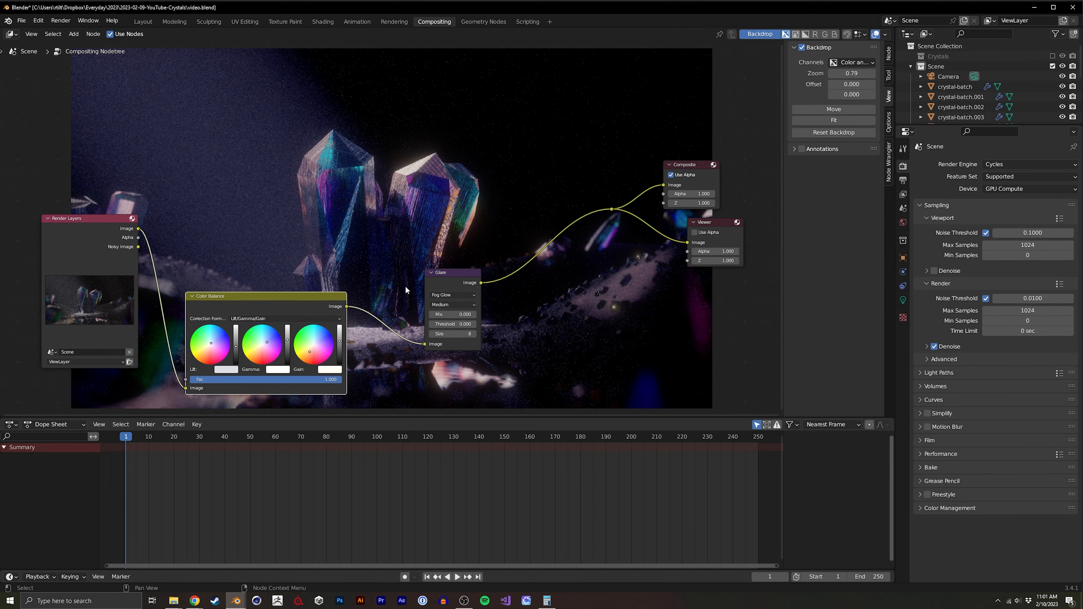
{"action": "middle_click_drag", "start_coordinate": [306, 261], "coordinate": [360, 218]}
{"action": "left_click_drag", "start_coordinate": [332, 244], "coordinate": [328, 263]}
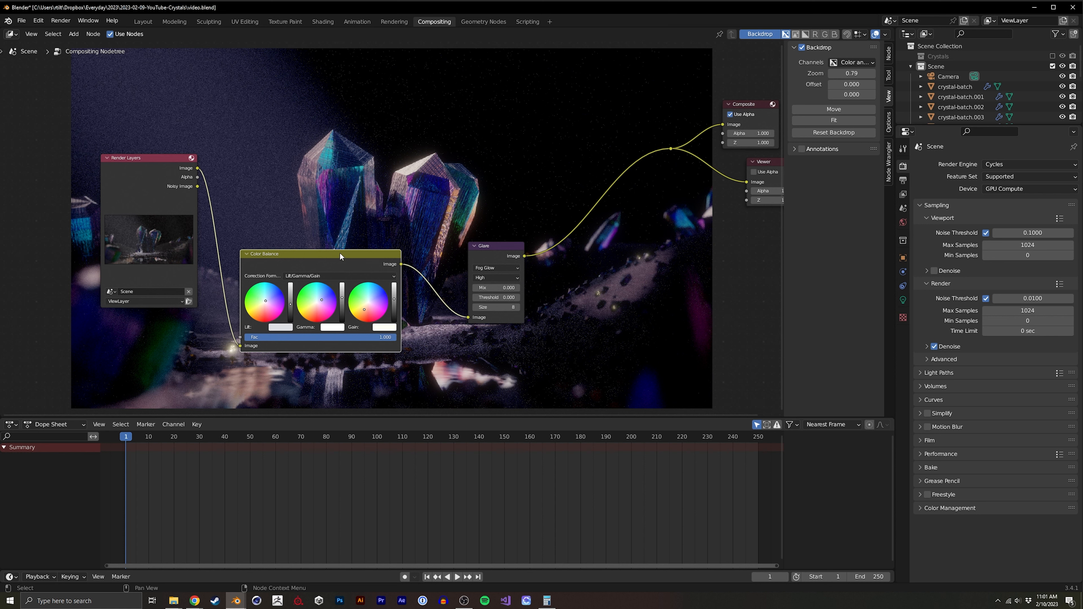
{"action": "middle_click_drag", "start_coordinate": [475, 253], "coordinate": [308, 280]}
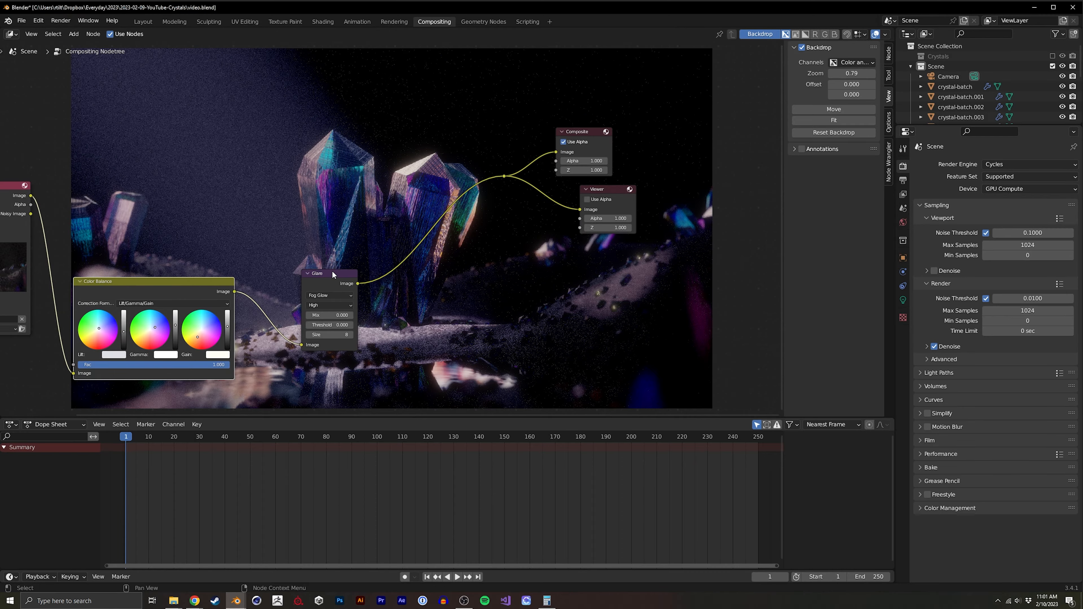